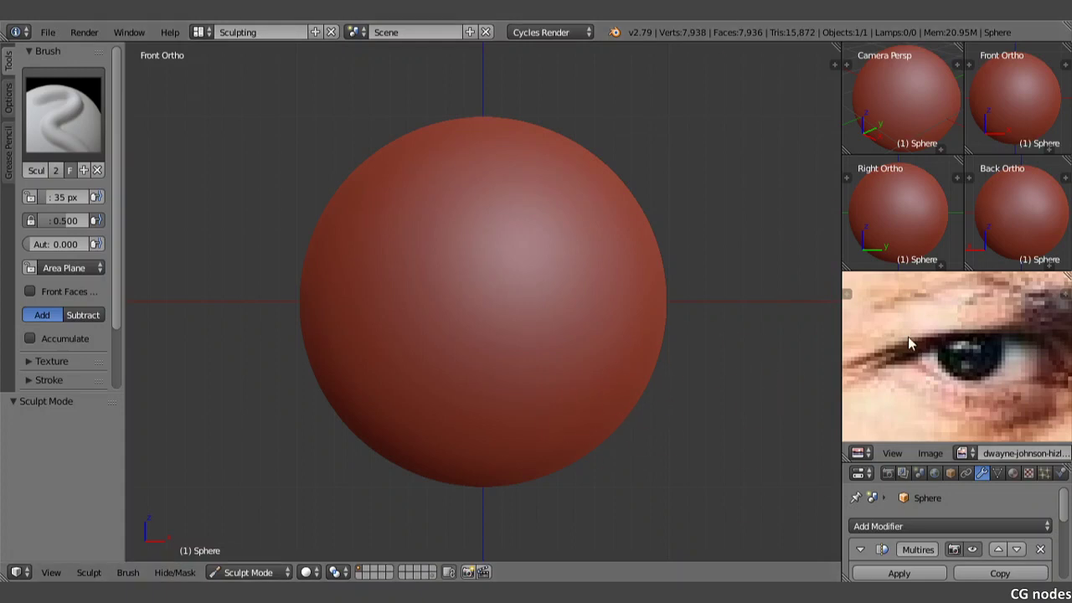
- Zoom out and pan the reference photo so the whole face is visible
scroll(1006, 358, down, 3)
scroll(1005, 359, down, 2)
scroll(1005, 367, down, 2)
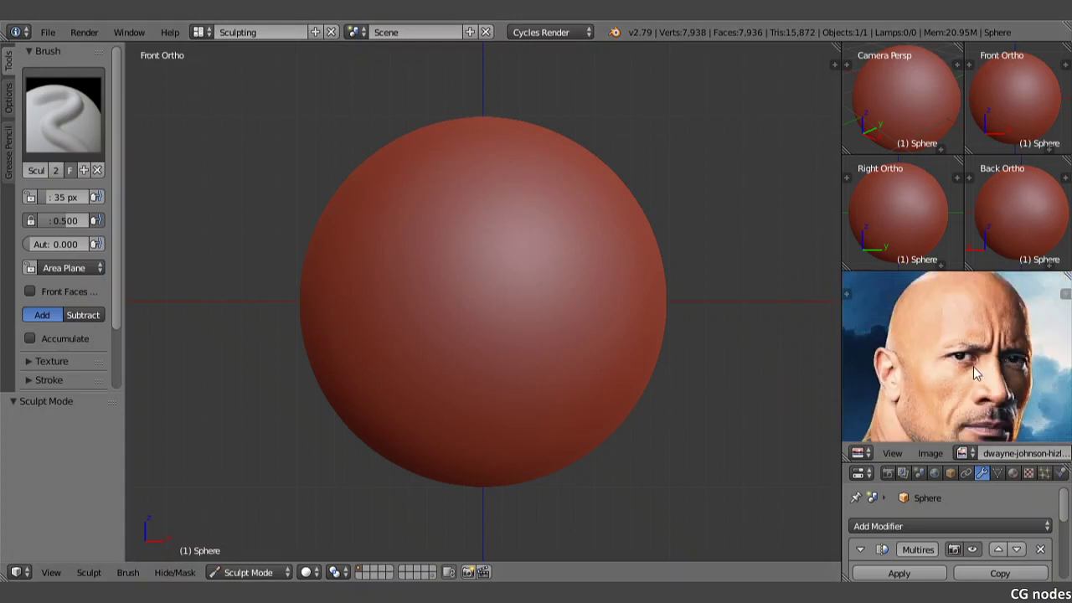
scroll(974, 374, down, 2)
middle_drag(973, 374, 977, 375)
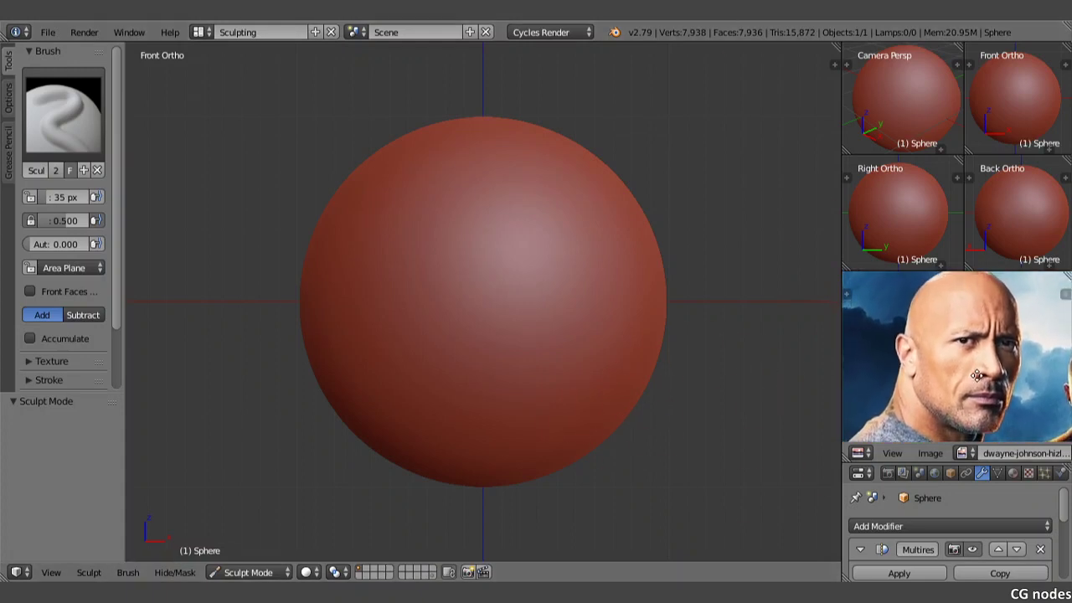
- Subdivide the Multires modifier three times to level 5 (507,906 vertices)
scroll(921, 536, down, 4)
click(984, 520)
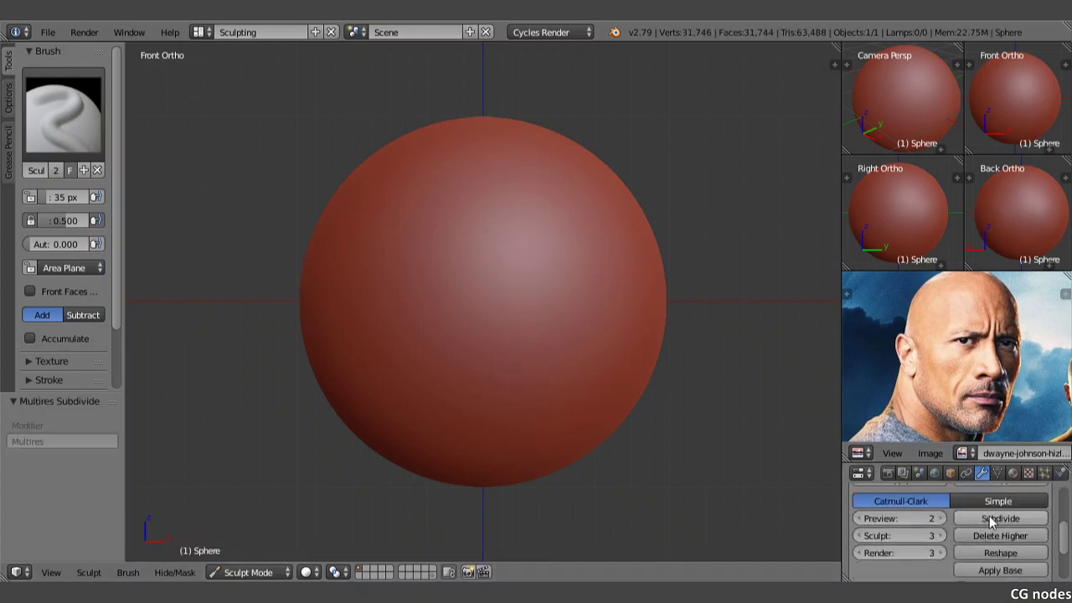
click(988, 521)
click(990, 520)
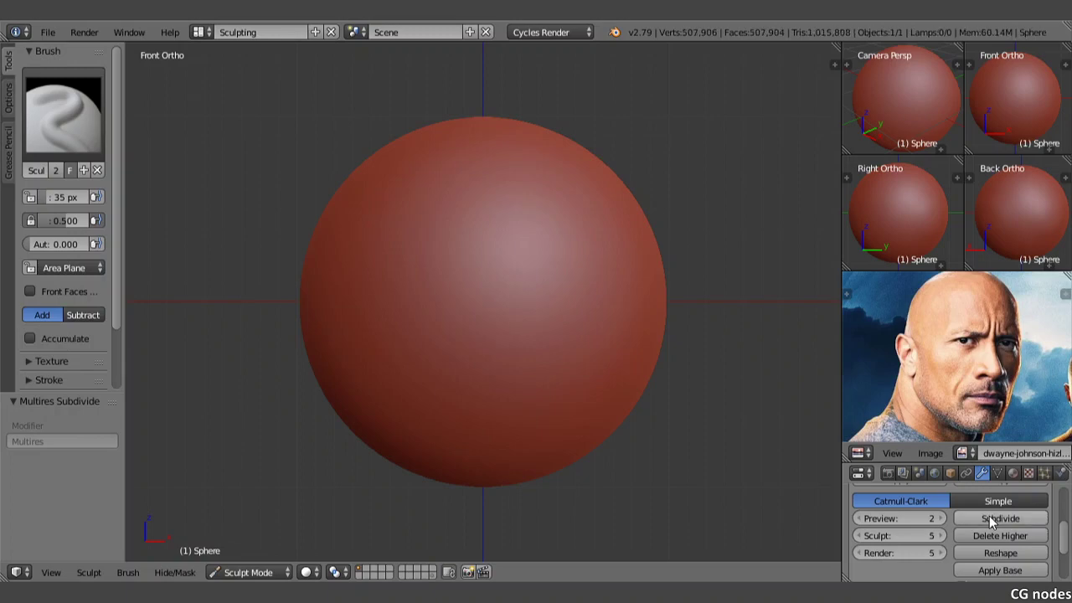
- Select the Snake Hook brush at 285 px radius with lowered strength
click(62, 113)
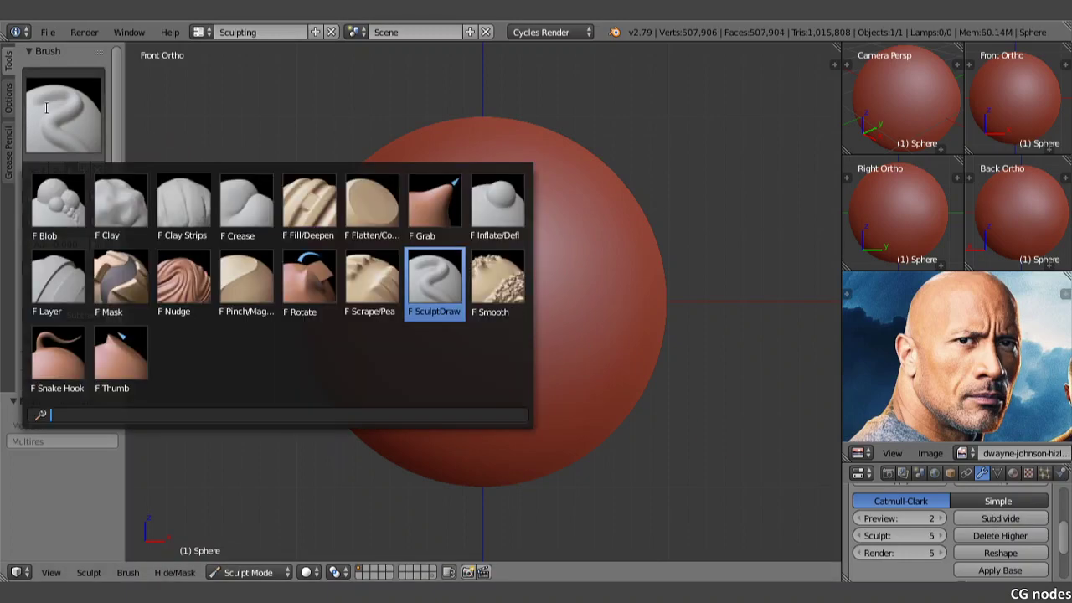
click(53, 351)
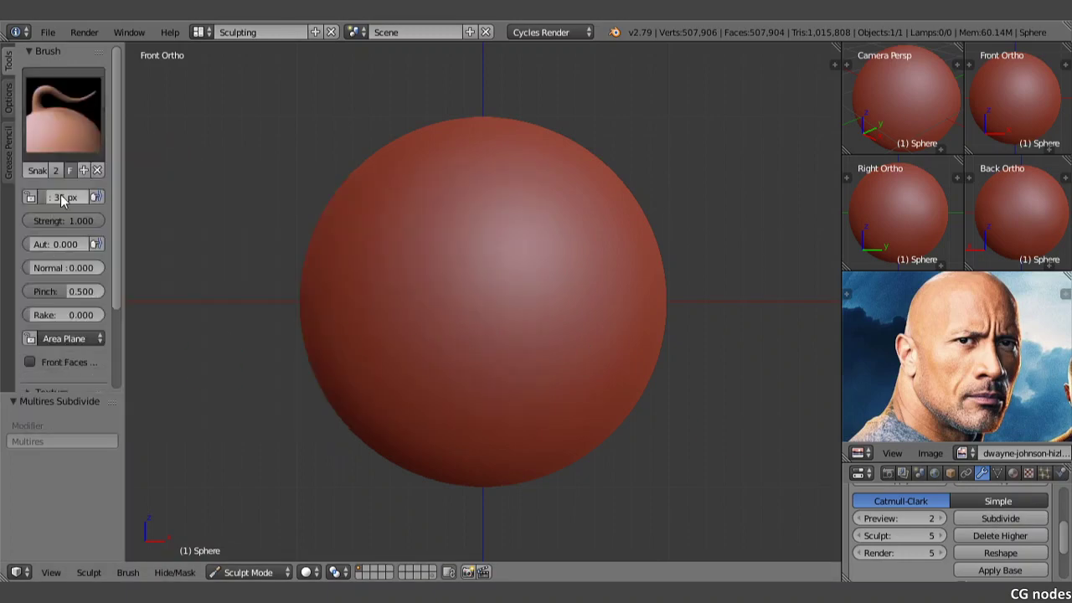
drag(62, 197, 42, 221)
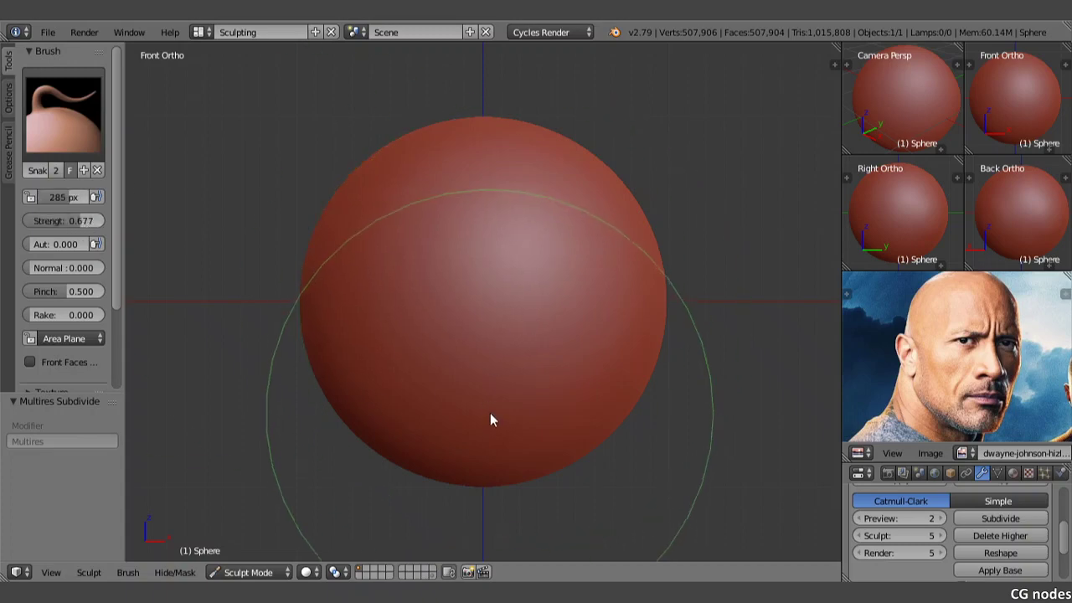
- Pull the sphere's lower half down into an egg shape from the front
shift+middle_drag(490, 413, 465, 346)
scroll(466, 351, down, 1)
mouse_move(454, 348)
mouse_down()
mouse_move(452, 401)
mouse_move(390, 365)
mouse_move(599, 223)
mouse_move(482, 125)
mouse_move(483, 112)
mouse_move(605, 203)
mouse_up()
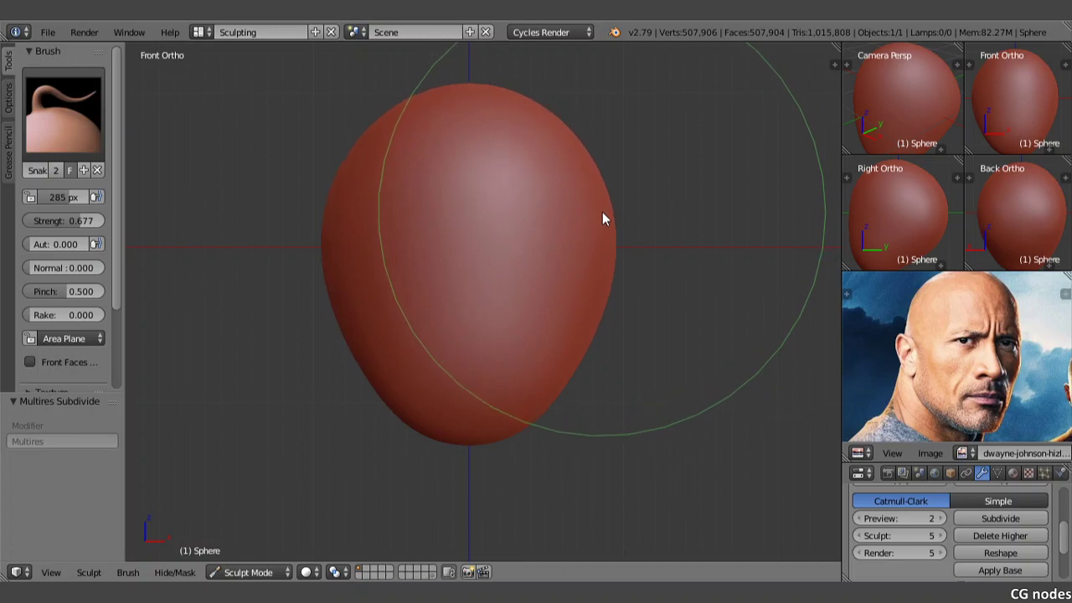
drag(542, 406, 543, 400)
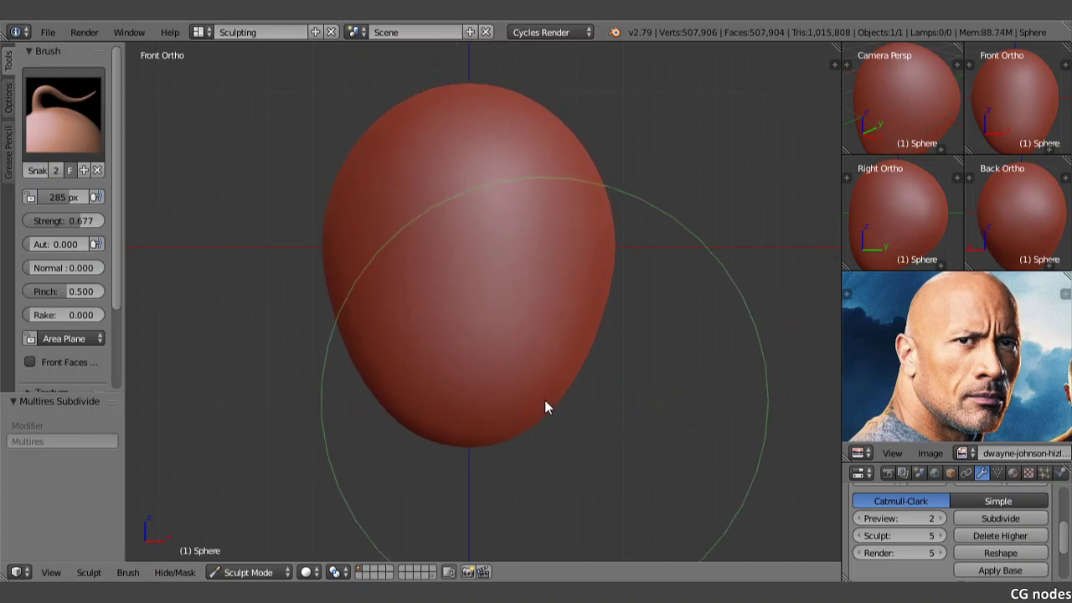
mouse_move(544, 407)
middle_down()
mouse_move(577, 313)
mouse_move(469, 315)
middle_up()
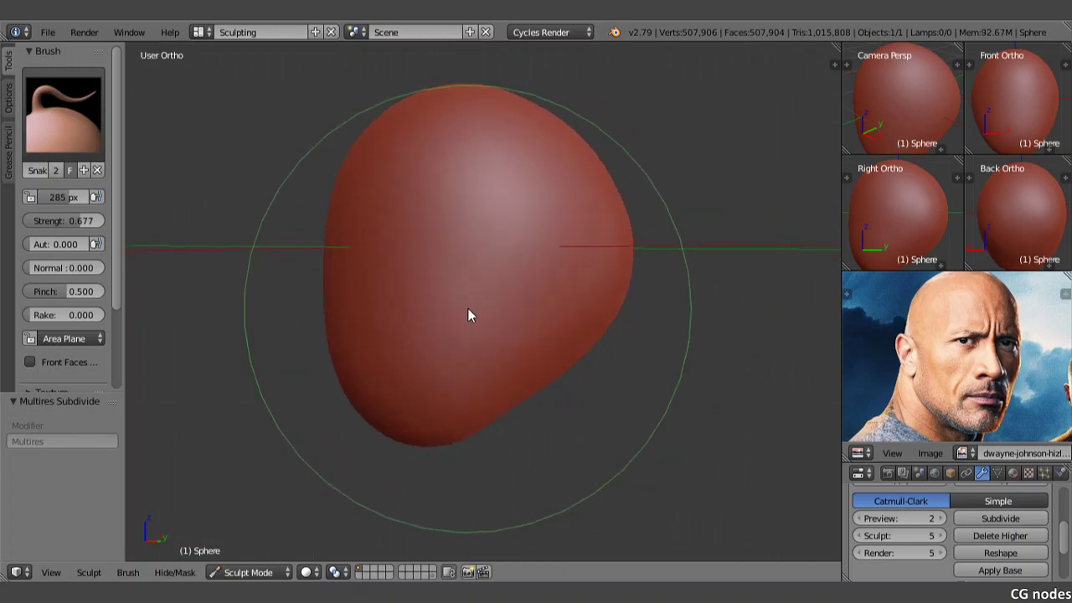
- In side view, pull out the back of the skull and taper the chin
key(KP_3)
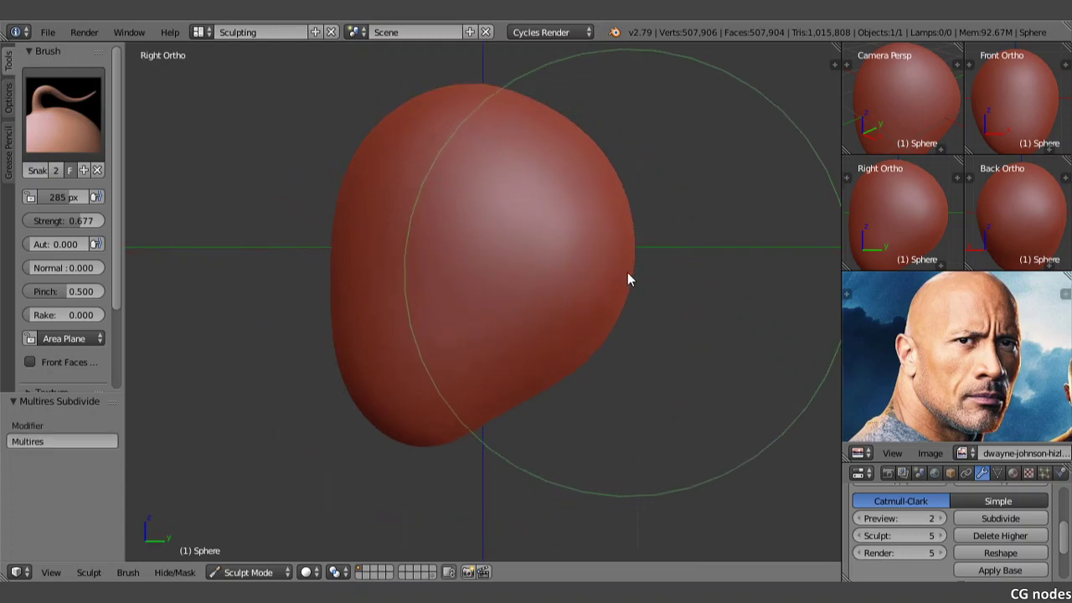
drag(467, 434, 403, 428)
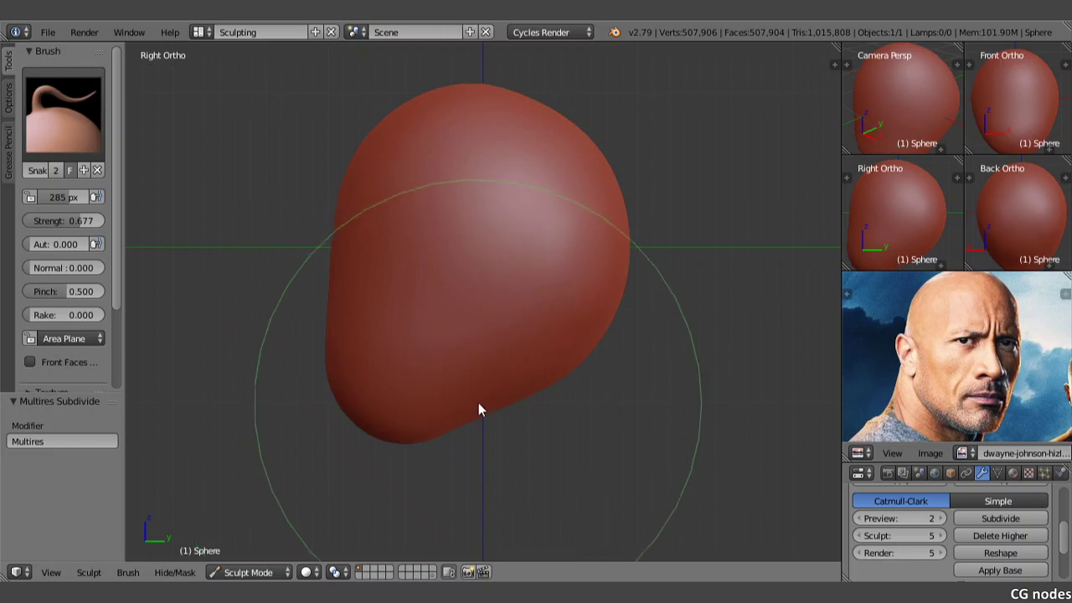
drag(480, 402, 576, 360)
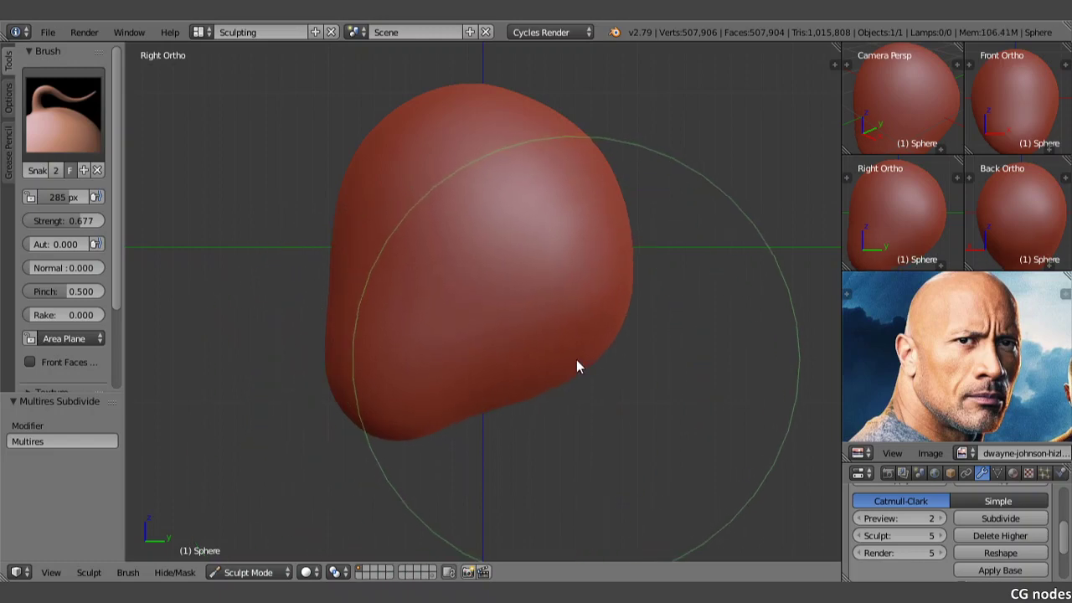
mouse_move(564, 365)
mouse_down()
mouse_move(580, 324)
mouse_move(566, 375)
mouse_move(612, 218)
mouse_move(601, 215)
mouse_up()
mouse_move(602, 215)
middle_down()
mouse_move(395, 270)
mouse_move(461, 283)
middle_up()
key(KP_1)
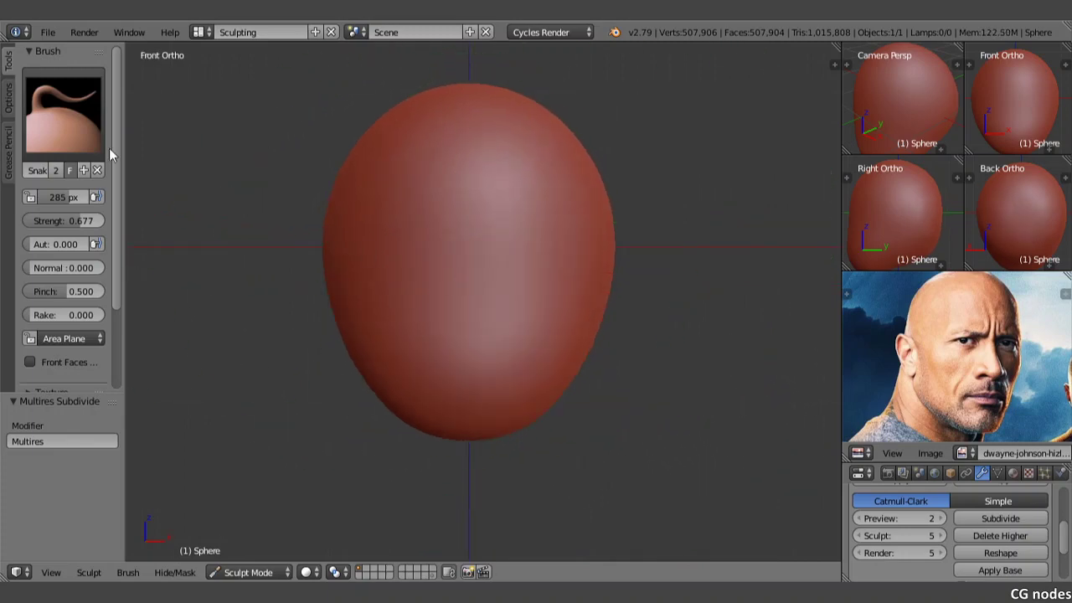
- Switch to the SculptDraw brush with a 52 px radius
click(72, 136)
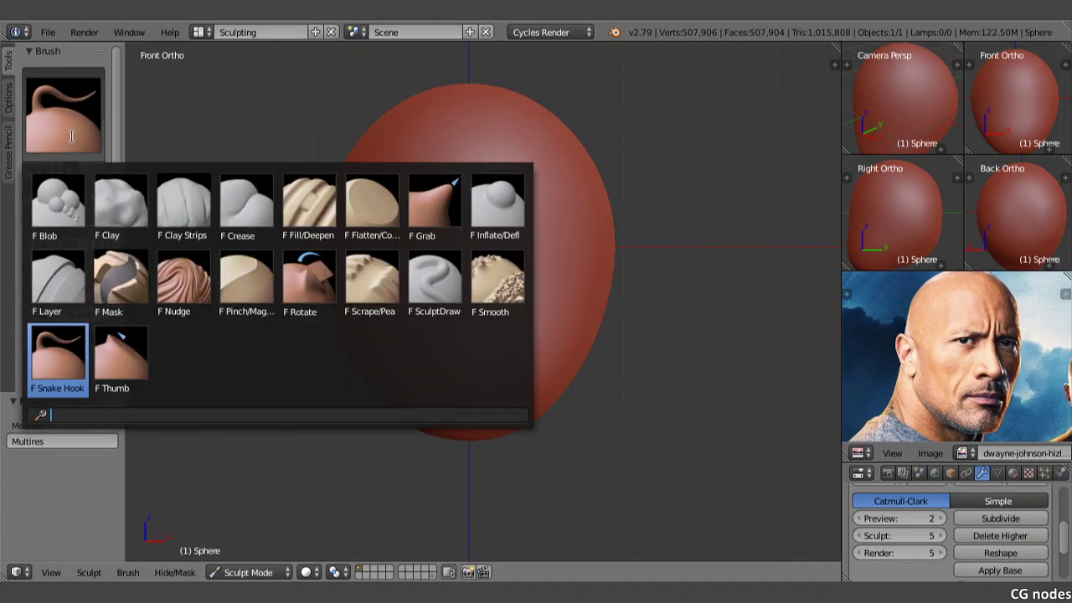
click(431, 283)
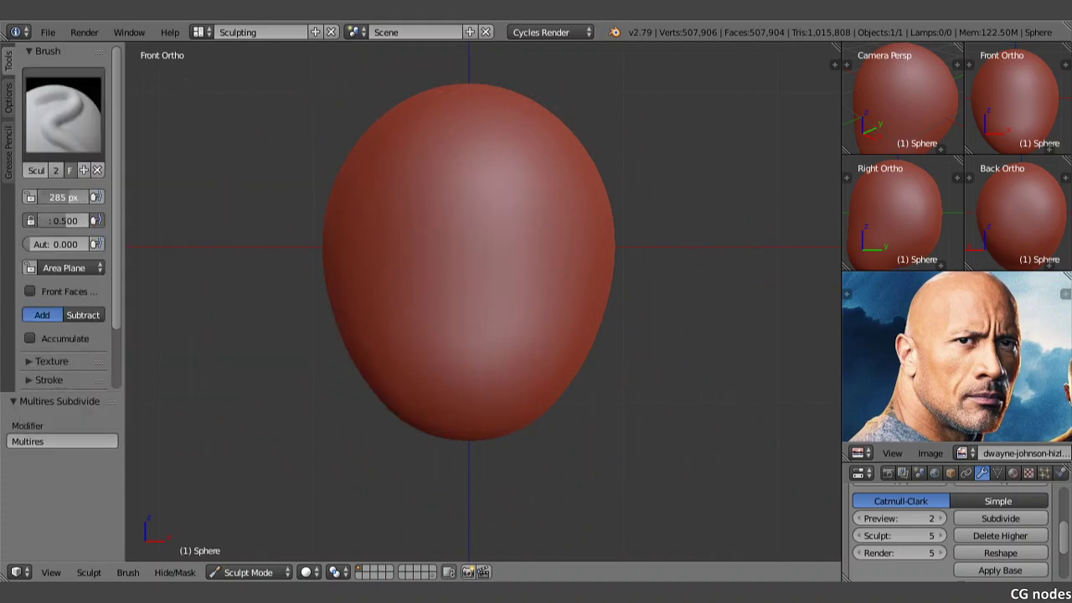
drag(73, 199, 39, 198)
drag(65, 196, 67, 197)
- In side view, sculpt dents and build up forms along the face profile
middle_drag(523, 246, 403, 241)
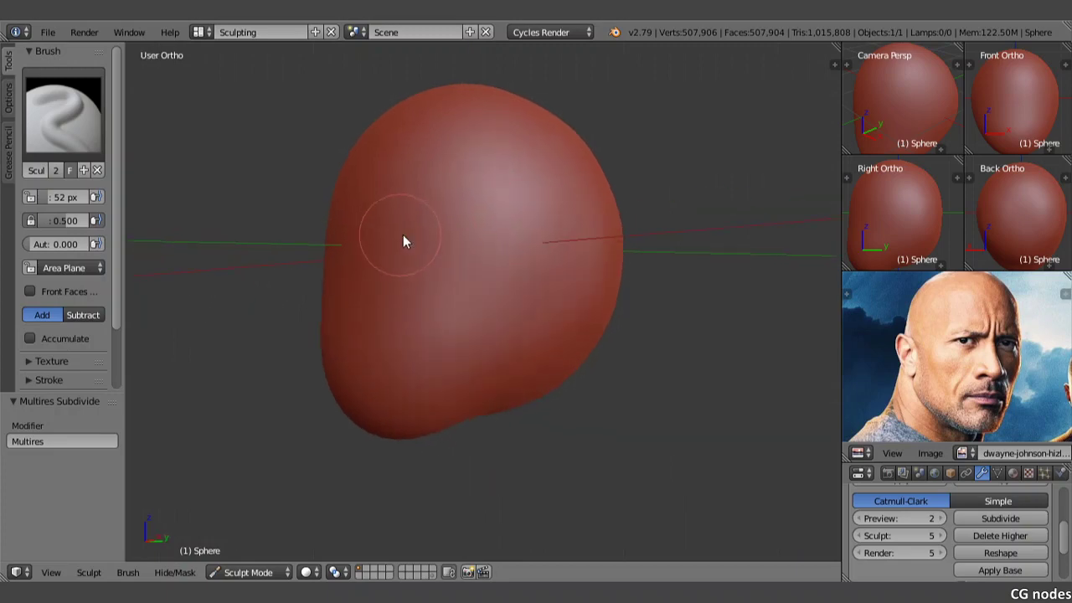
key(KP_3)
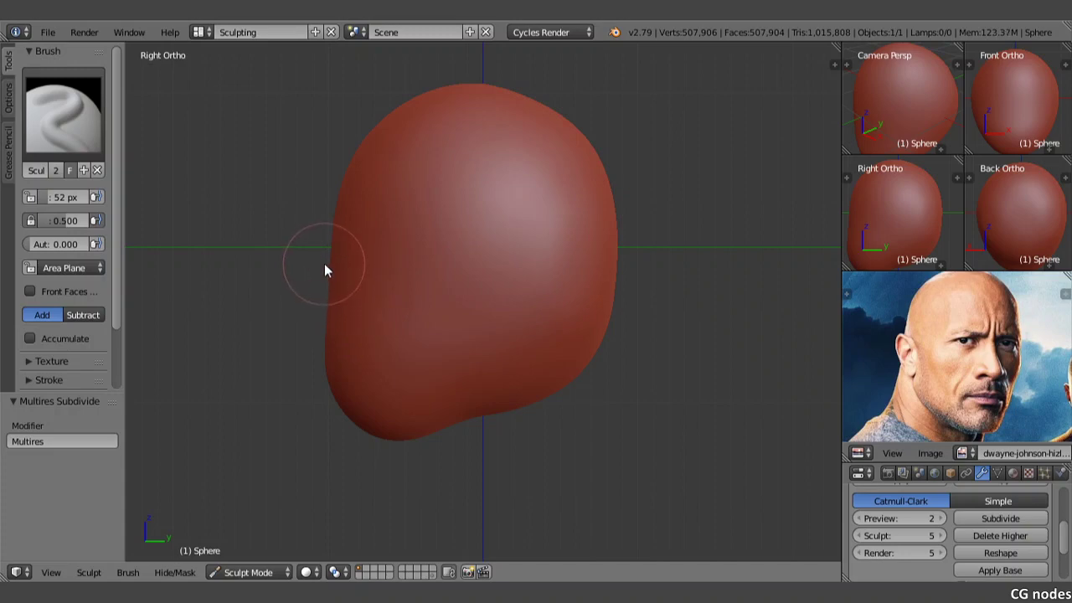
drag(350, 295, 338, 269)
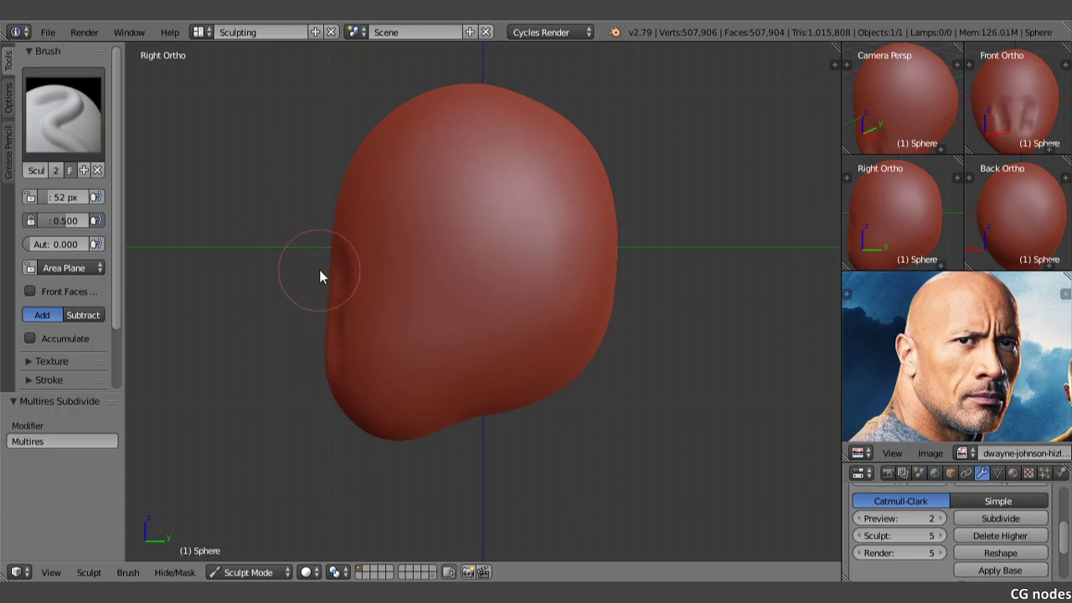
mouse_move(321, 270)
middle_down()
mouse_move(397, 287)
mouse_move(442, 281)
middle_up()
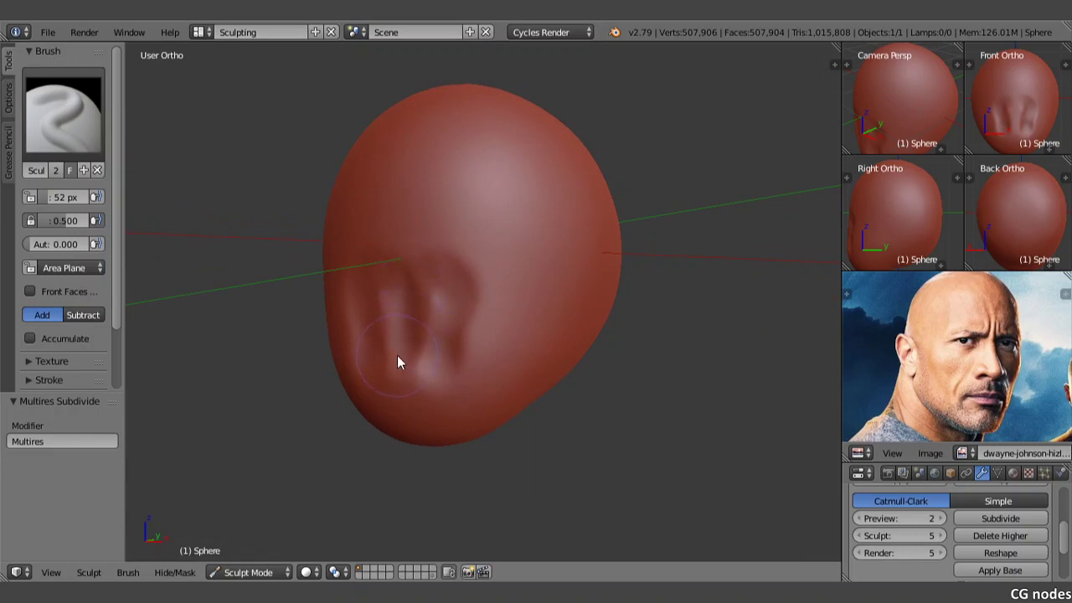
drag(387, 301, 406, 287)
- From the front, draw the brow ridge and rough lower-face forms
key(KP_1)
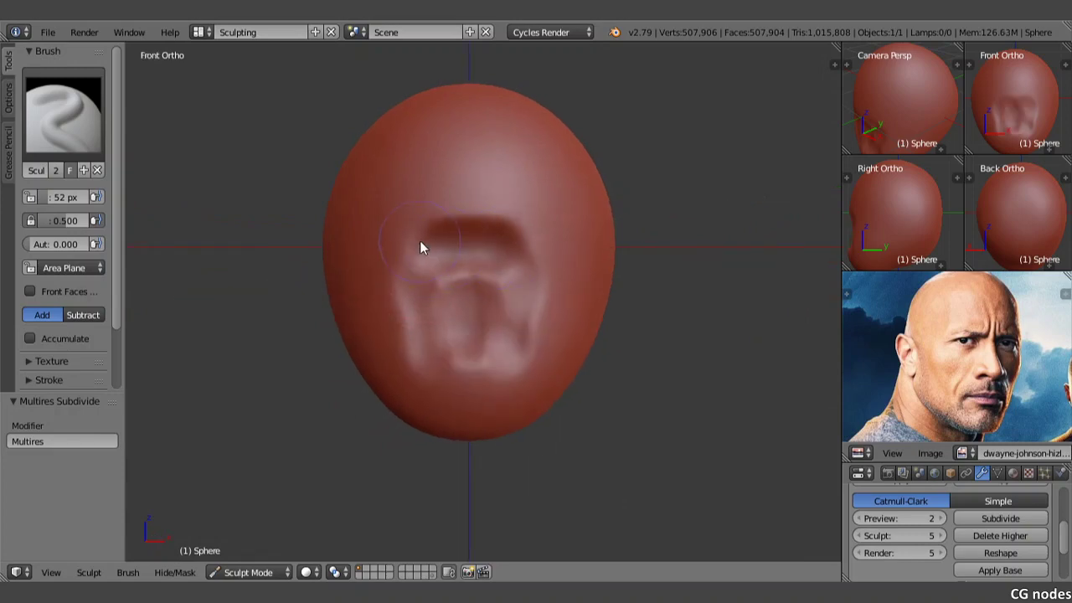
mouse_move(420, 240)
mouse_down()
mouse_move(400, 260)
mouse_move(406, 334)
mouse_move(435, 374)
mouse_move(504, 289)
mouse_move(455, 270)
mouse_up()
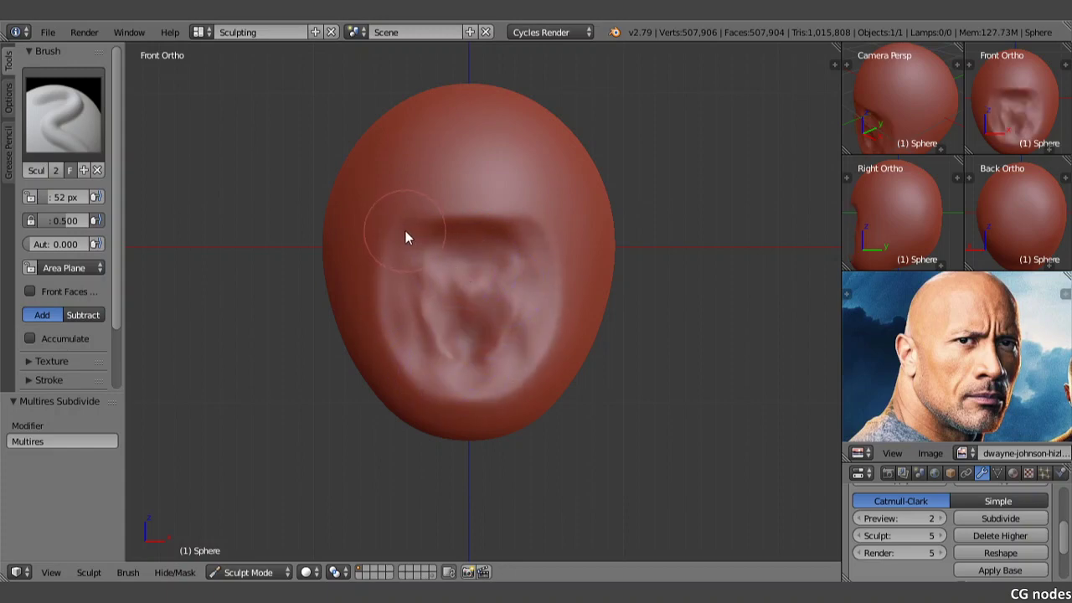
drag(390, 227, 391, 310)
drag(417, 248, 429, 326)
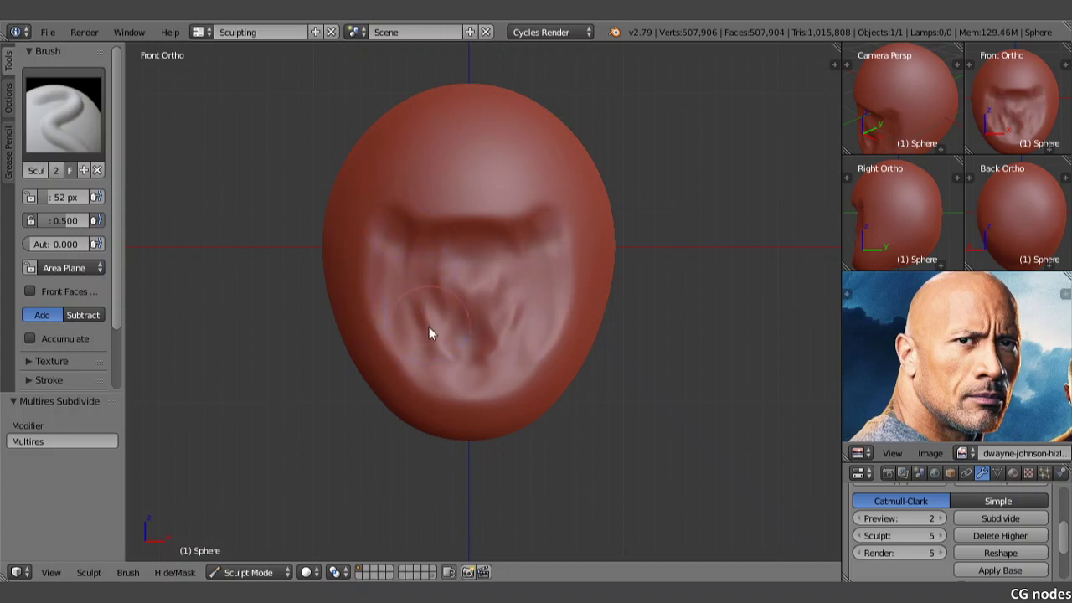
mouse_move(516, 269)
mouse_down()
mouse_move(441, 227)
mouse_move(502, 226)
mouse_move(407, 223)
mouse_move(489, 218)
mouse_up()
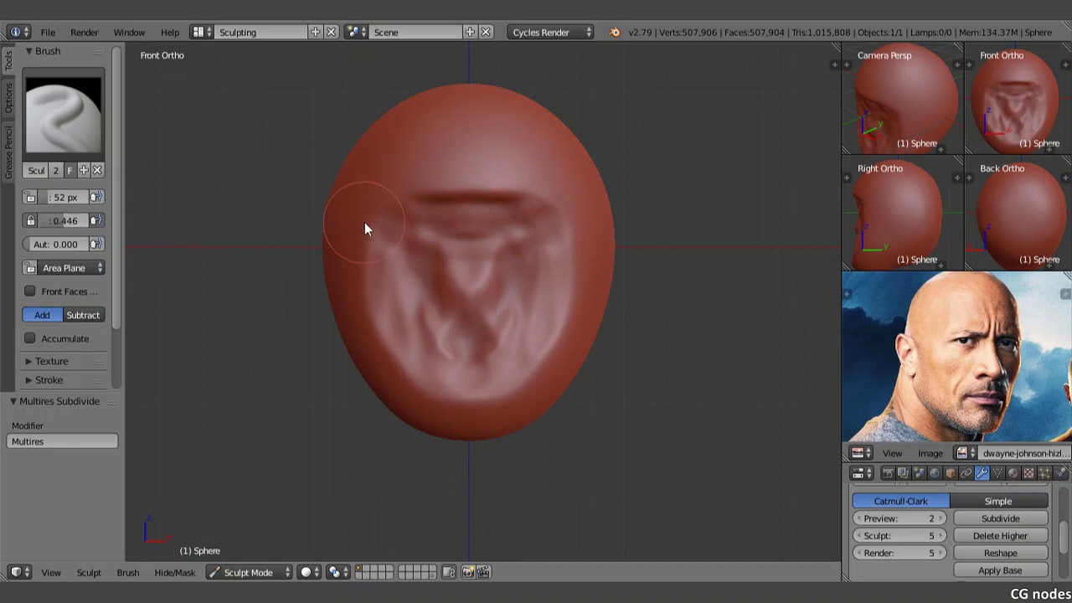
- Refine the brow and carve a rounded cavity in the lower face with Scrape/Peaks
mouse_move(435, 219)
mouse_down()
mouse_move(530, 208)
mouse_move(456, 209)
mouse_up()
click(63, 113)
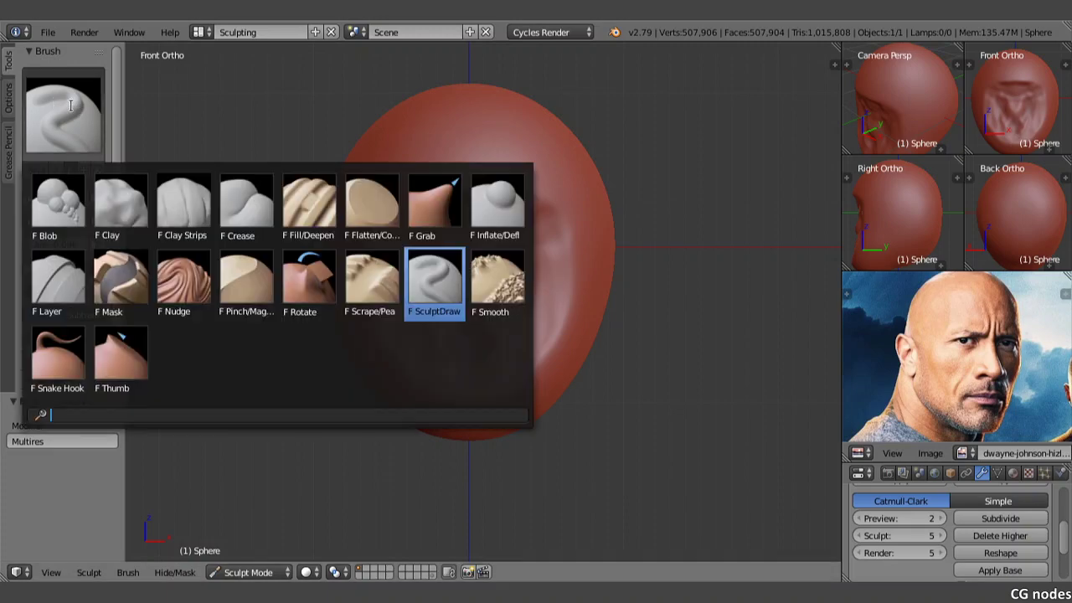
click(365, 273)
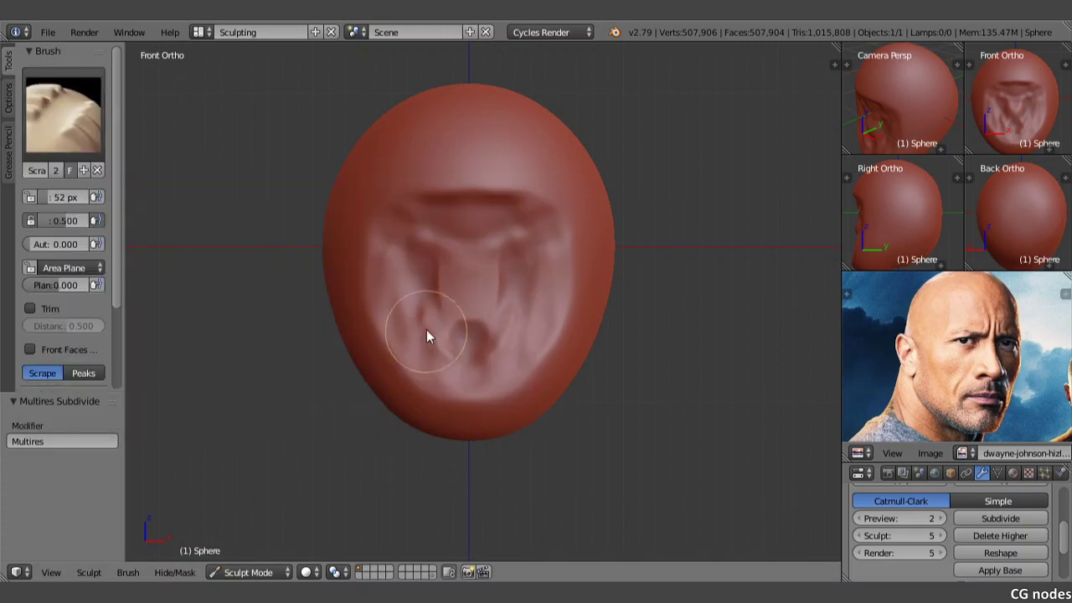
mouse_move(428, 335)
mouse_down()
mouse_move(495, 342)
mouse_move(477, 342)
mouse_up()
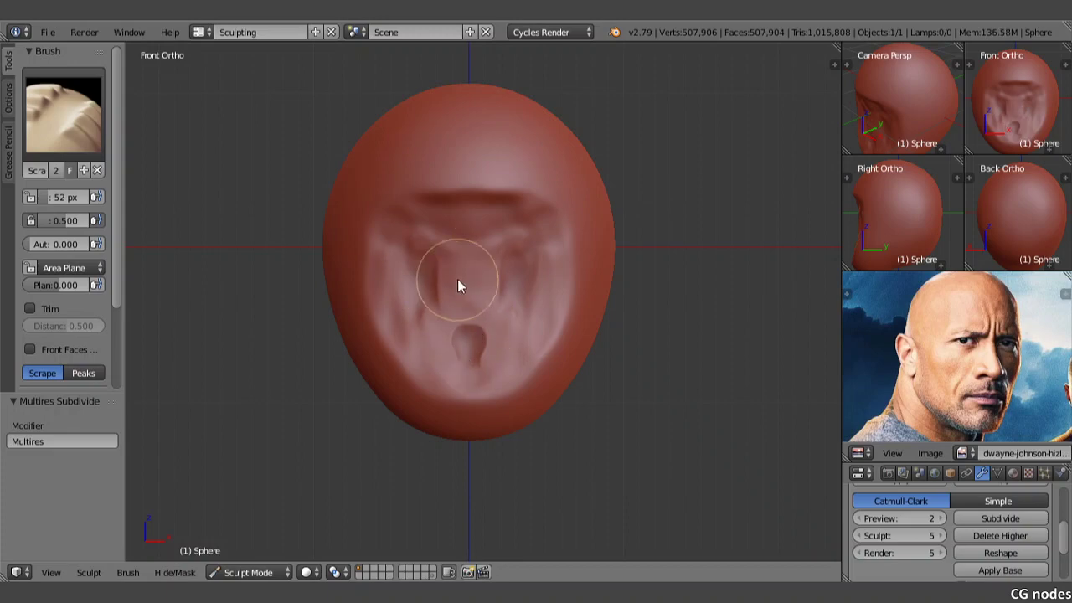
middle_drag(441, 241, 367, 240)
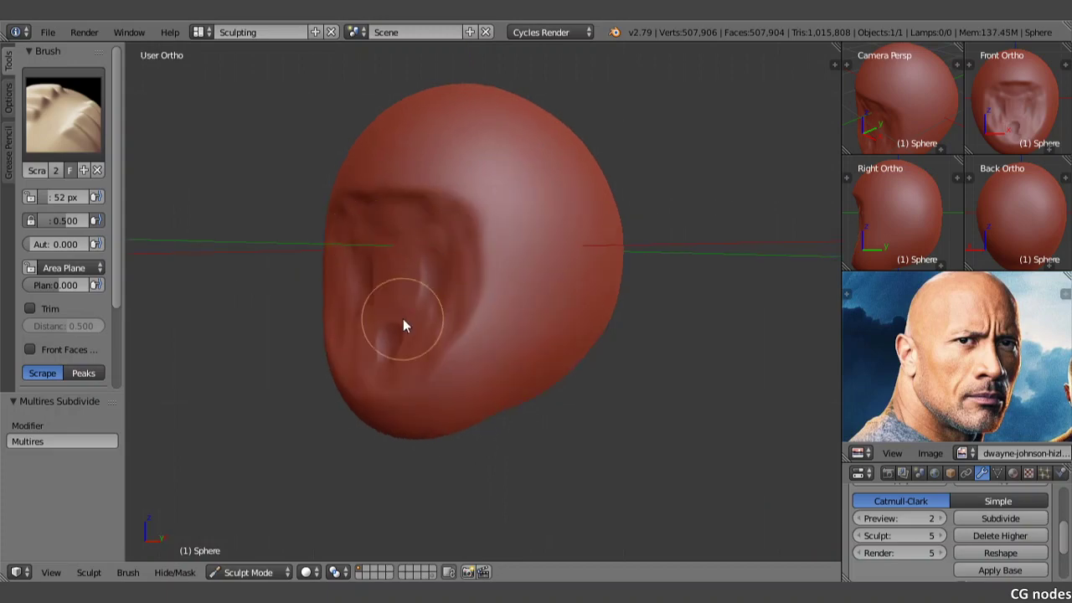
- Try pulling eye bulges with the Grab brush, then undo them
click(78, 125)
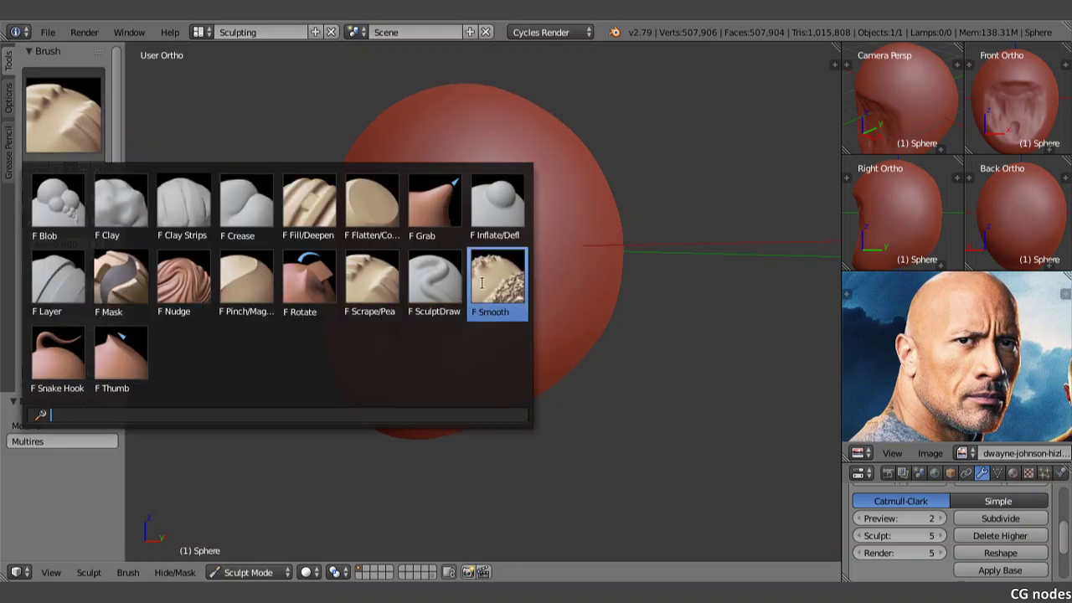
click(437, 201)
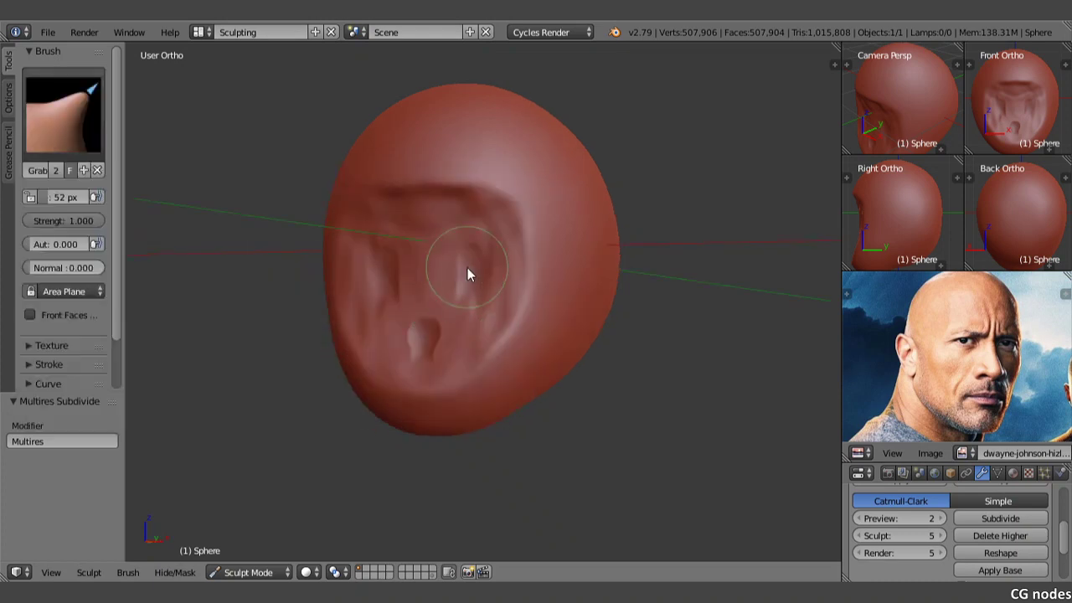
drag(480, 270, 457, 298)
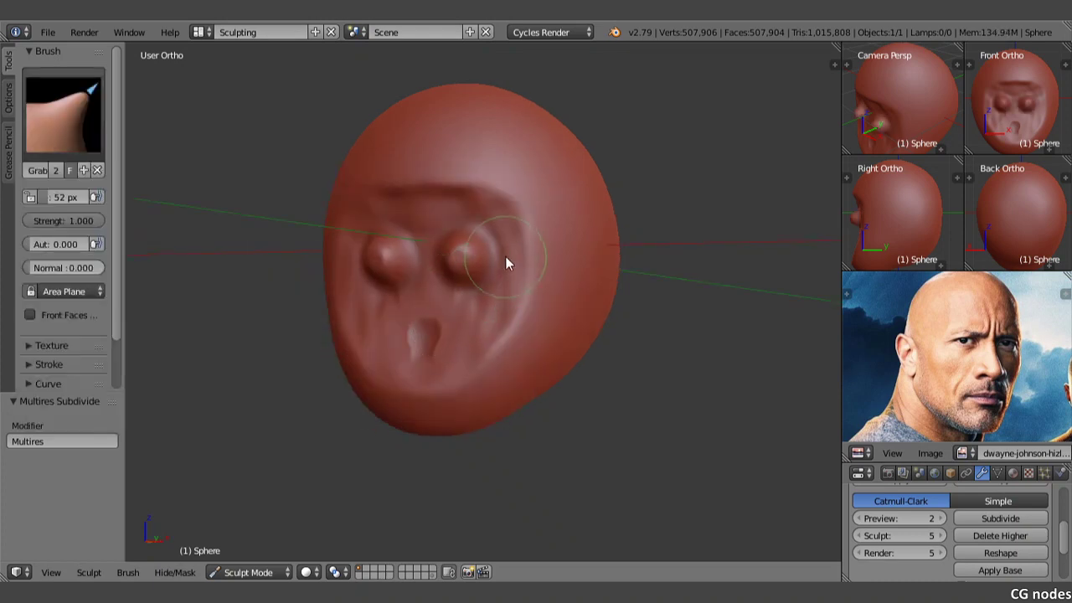
key(ctrl+z)
key(ctrl+z)
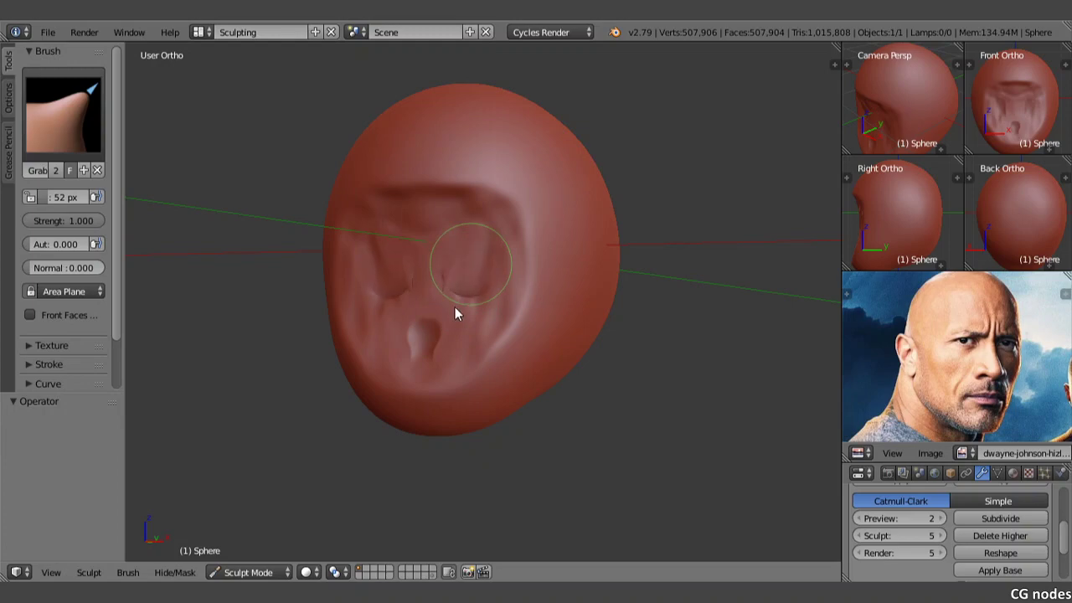
key(ctrl+z)
key(ctrl+z)
- Browse the brush list with arrow keys and close it, keeping Grab
click(63, 125)
key(Left)
key(Left)
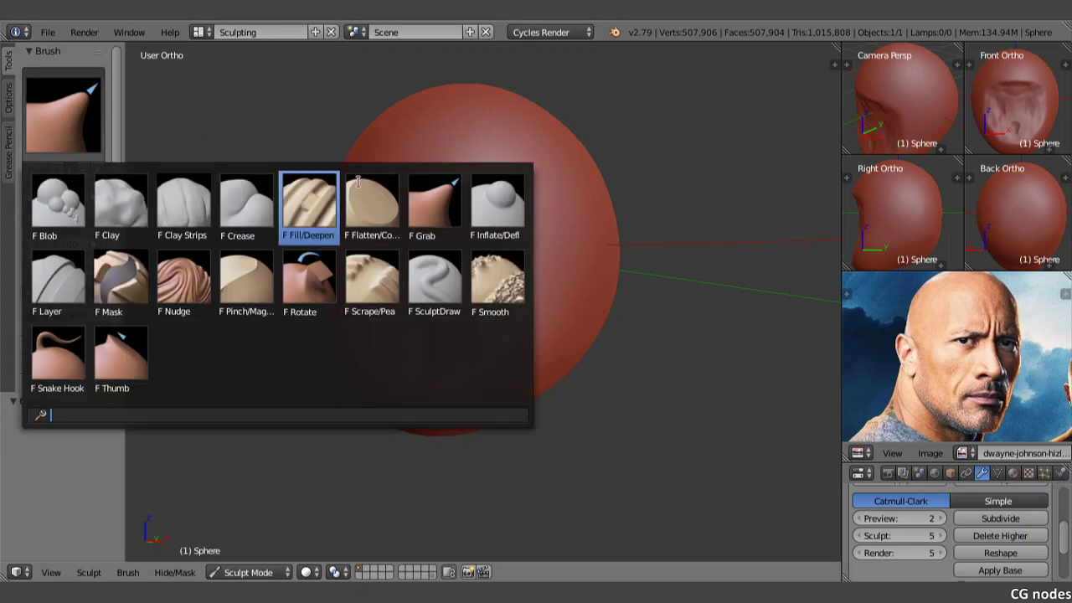
key(Right)
key(Right)
key(Right)
key(Down)
key(Up)
key(Left)
key(Left)
key(Left)
key(Escape)
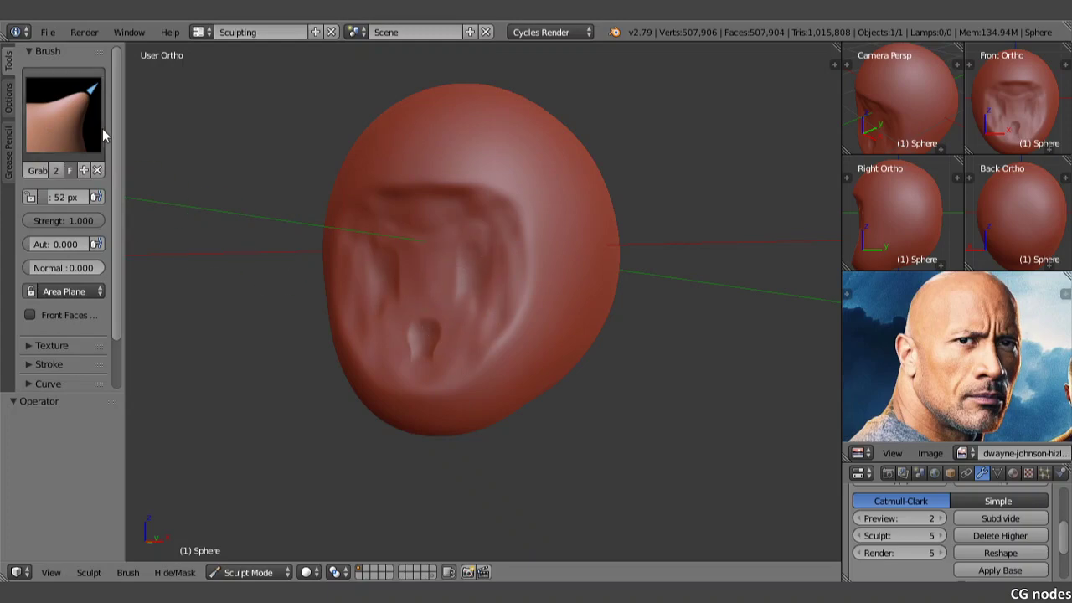
- Smooth the nose bump, brow, eye creases, cheeks and side of the head
click(62, 117)
click(503, 280)
mouse_move(438, 277)
mouse_down()
mouse_move(435, 340)
mouse_move(477, 334)
mouse_move(402, 268)
mouse_move(406, 234)
mouse_move(477, 201)
mouse_move(518, 247)
mouse_move(490, 270)
mouse_move(486, 335)
mouse_move(483, 313)
mouse_up()
middle_drag(483, 313, 539, 332)
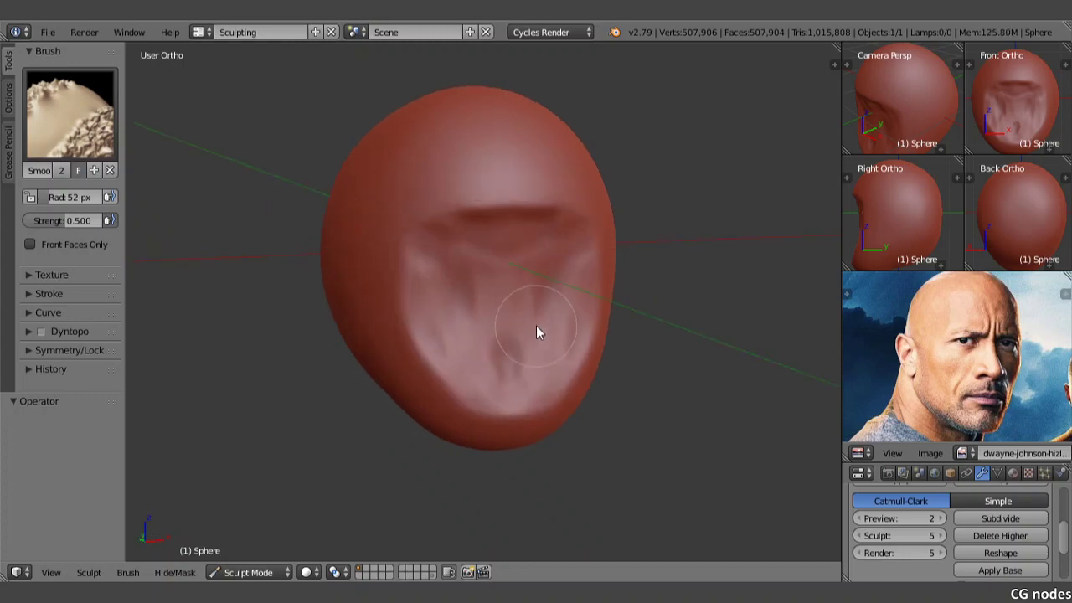
mouse_move(439, 244)
mouse_down()
mouse_move(441, 253)
mouse_move(549, 251)
mouse_move(504, 238)
mouse_move(513, 221)
mouse_move(558, 255)
mouse_move(531, 366)
mouse_up()
middle_drag(513, 327, 383, 314)
drag(383, 316, 315, 276)
- With Snake Hook, reshape the face profile along its front edge
click(70, 114)
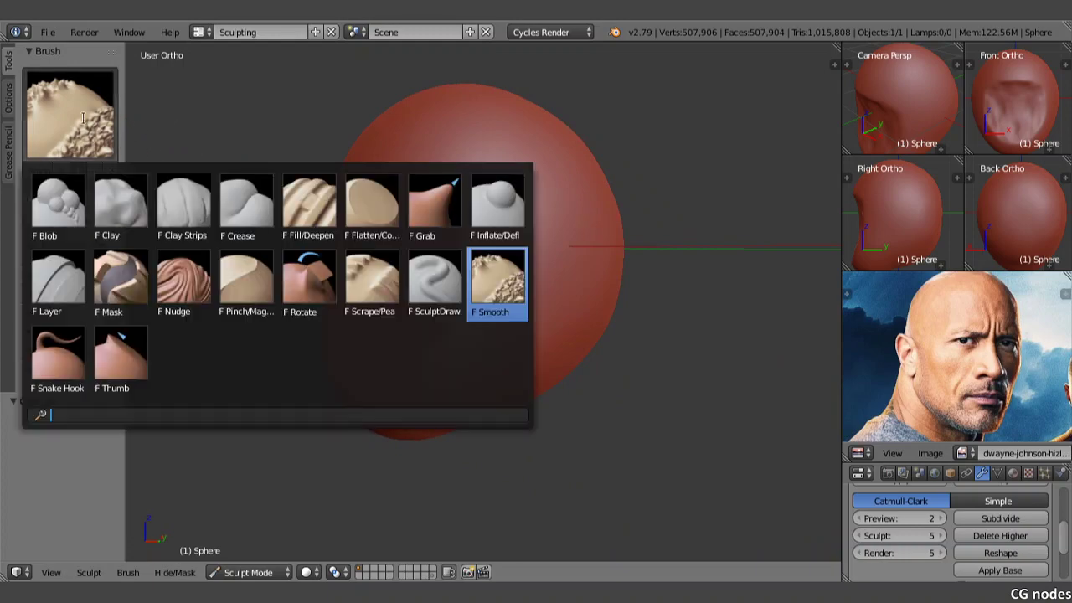
click(59, 356)
key(ctrl+z)
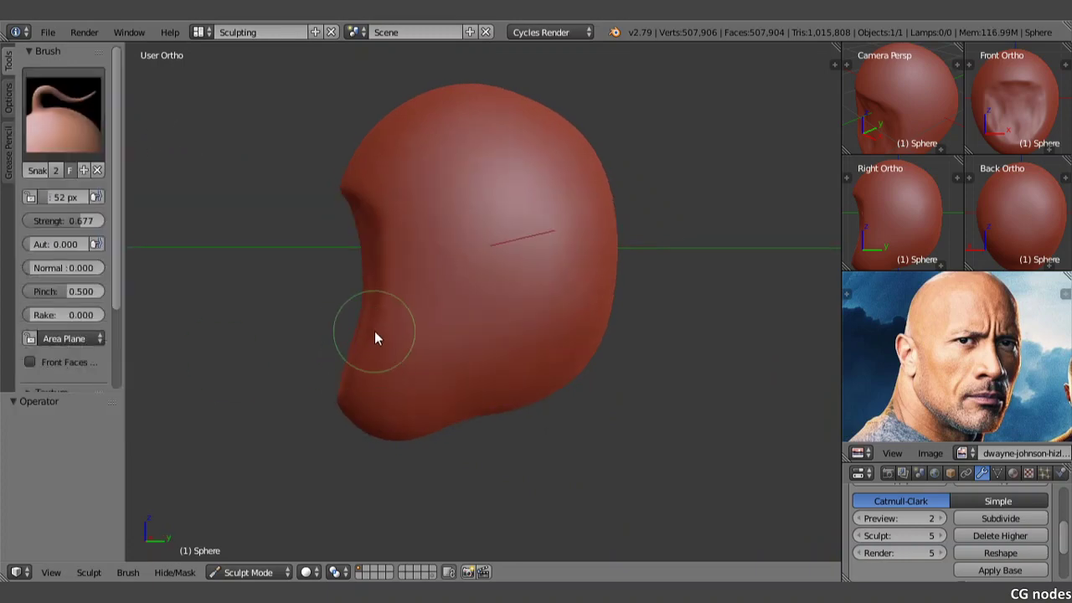
mouse_move(384, 299)
mouse_down()
mouse_move(380, 215)
mouse_move(383, 304)
mouse_move(391, 266)
mouse_up()
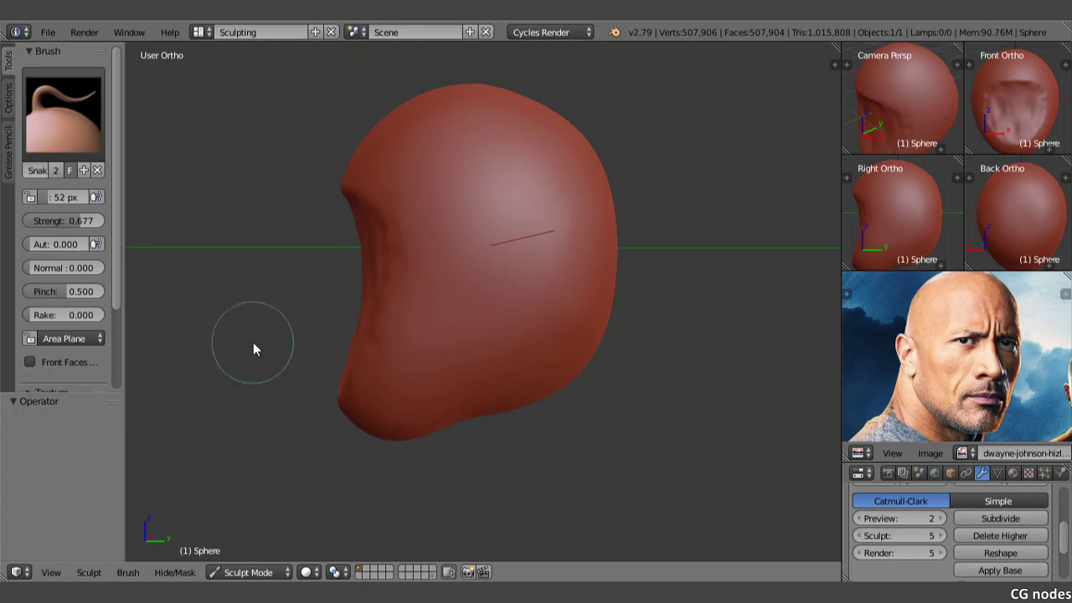
- Push the chin forward and reshape it, then orbit back to the front
scroll(331, 303, up, 1)
drag(334, 310, 313, 424)
middle_drag(359, 379, 383, 361)
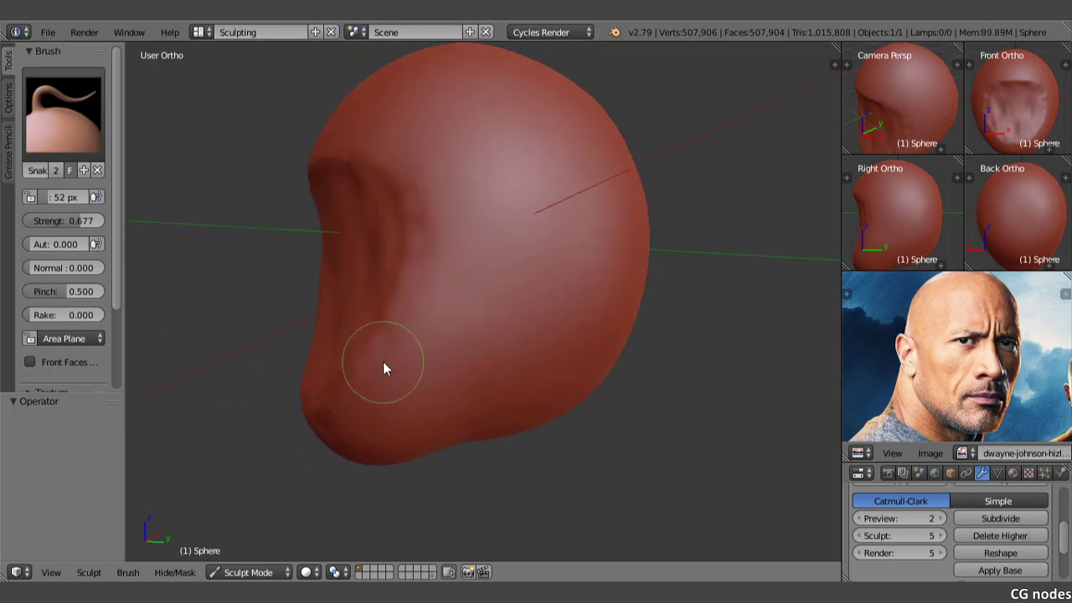
drag(342, 391, 388, 315)
middle_drag(390, 315, 473, 310)
mouse_move(118, 179)
middle_down()
mouse_move(325, 252)
mouse_move(474, 234)
middle_up()
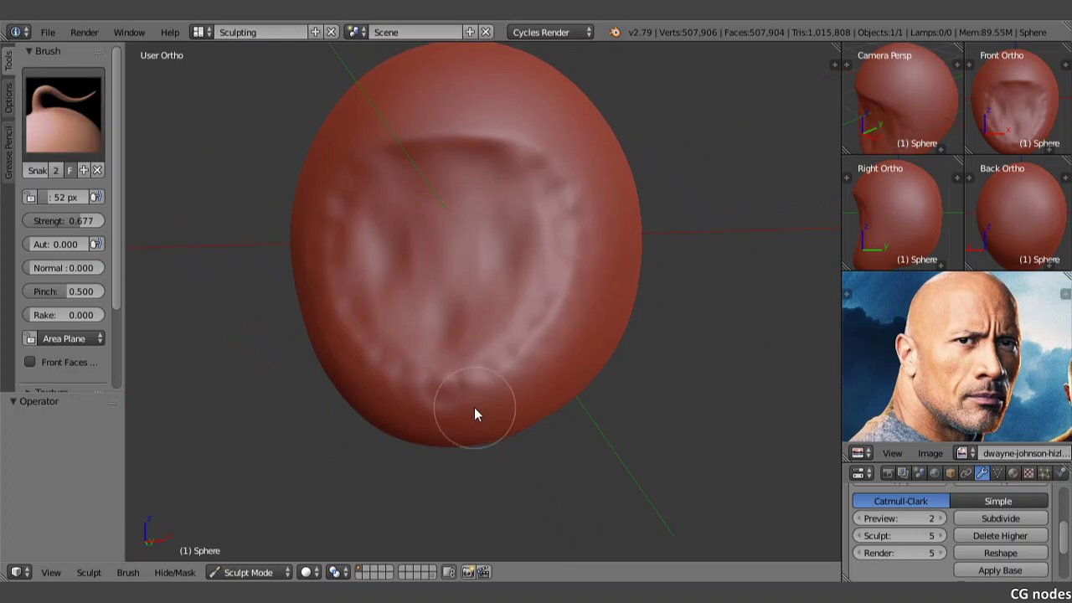
- Flatten the bumps across the face with the Scrape/Peaks brush
click(53, 115)
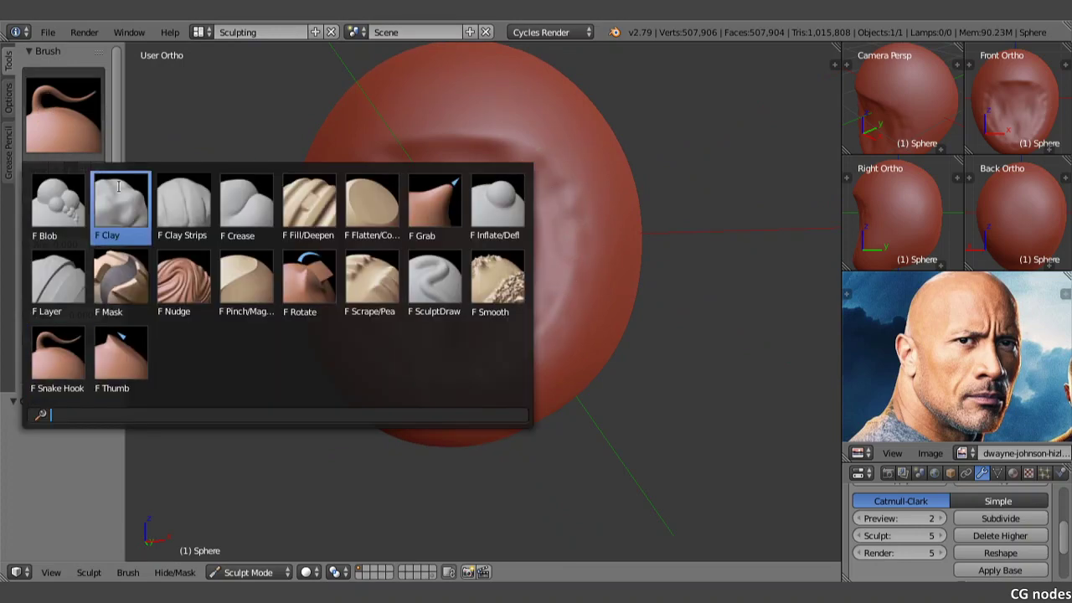
click(362, 285)
mouse_move(577, 220)
mouse_down()
mouse_move(519, 354)
mouse_move(447, 382)
mouse_move(521, 335)
mouse_move(394, 320)
mouse_move(535, 191)
mouse_move(558, 230)
mouse_move(519, 178)
mouse_move(453, 270)
mouse_move(437, 342)
mouse_move(504, 237)
mouse_move(447, 263)
mouse_up()
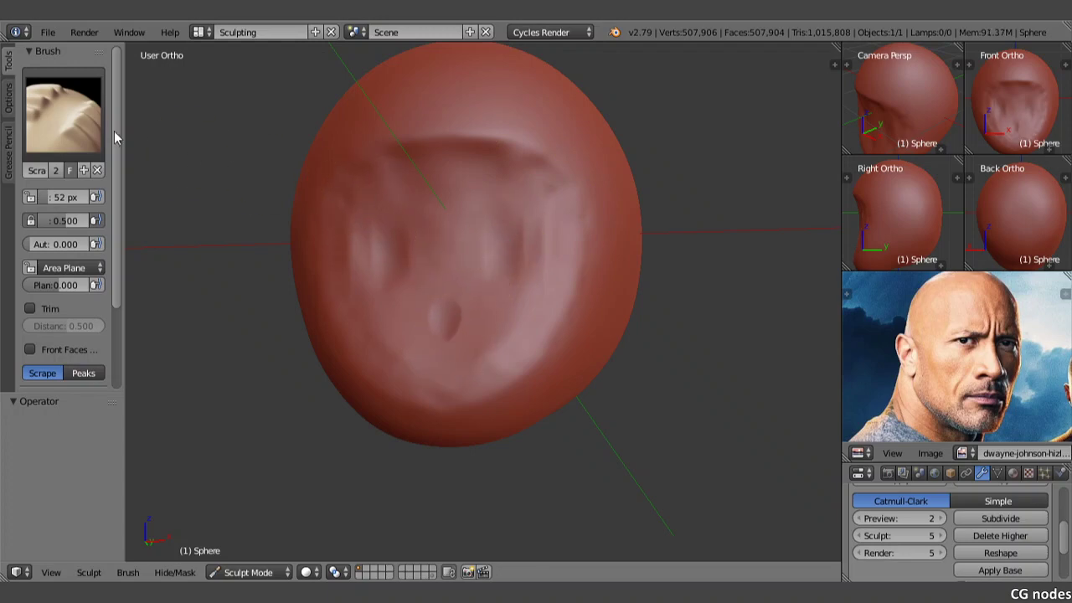
- Smooth the face surface with the Smooth brush and orbit to check it
click(92, 121)
click(486, 263)
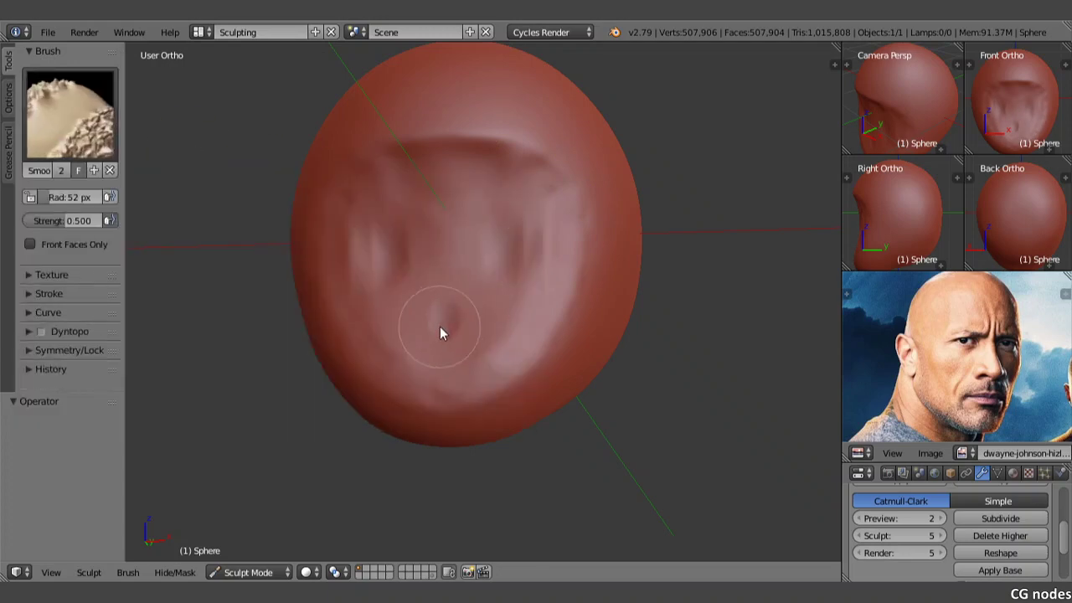
mouse_move(446, 325)
mouse_down()
mouse_move(509, 237)
mouse_move(438, 256)
mouse_move(373, 242)
mouse_up()
mouse_move(374, 242)
middle_down()
mouse_move(469, 252)
mouse_move(374, 218)
middle_up()
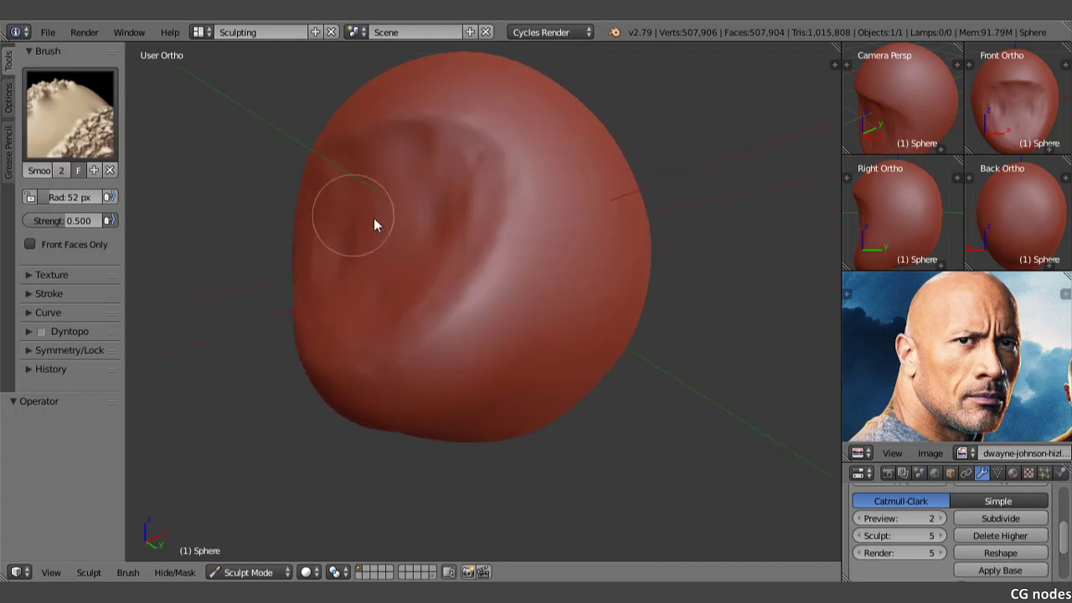
middle_drag(492, 226, 472, 230)
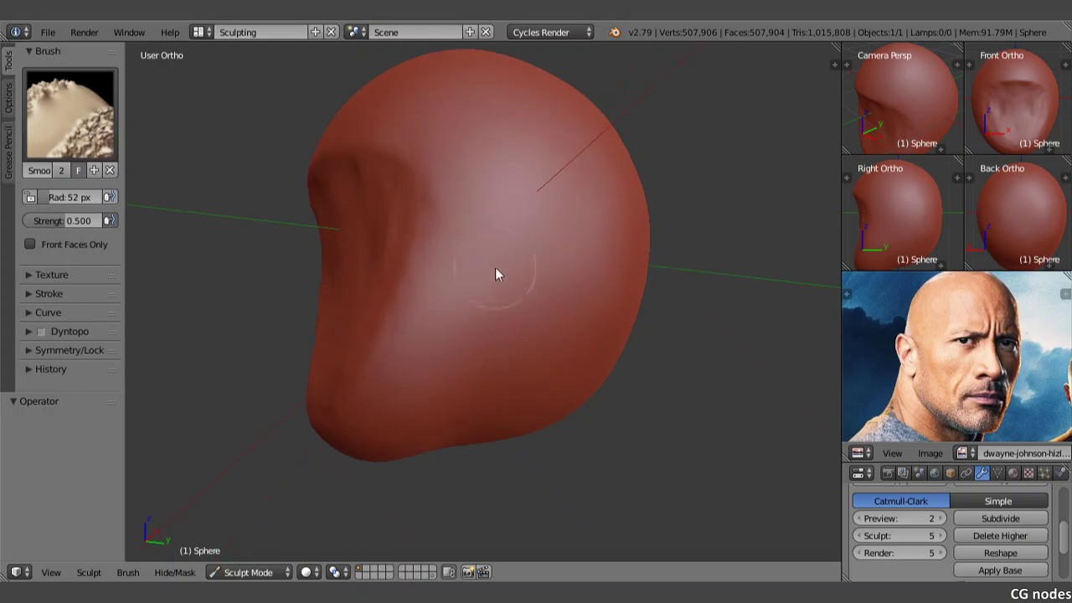
mouse_move(495, 267)
middle_down()
mouse_move(489, 204)
mouse_move(467, 240)
middle_up()
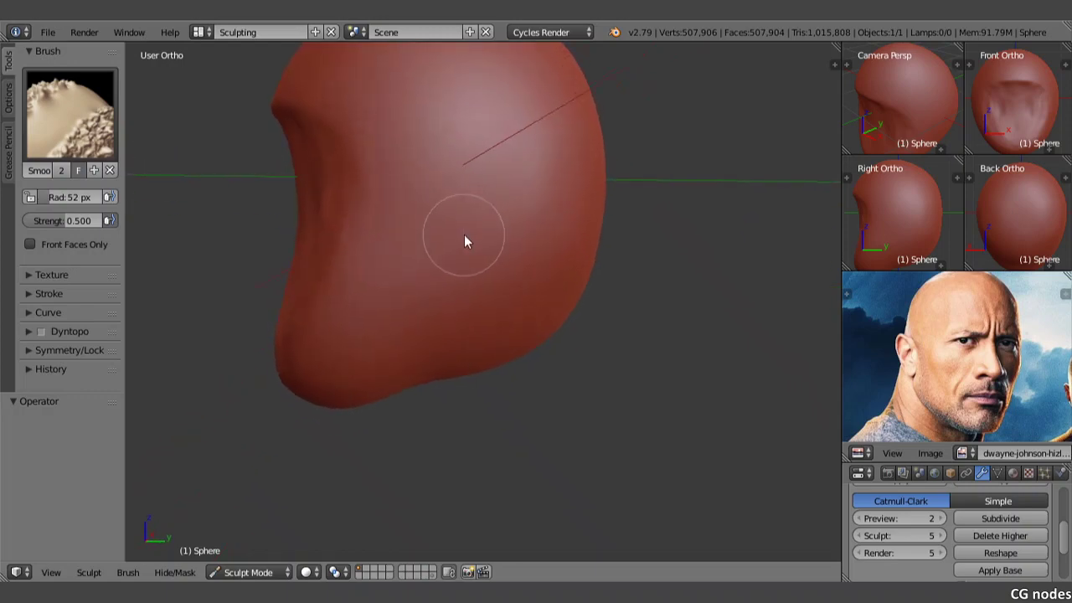
shift+middle_drag(378, 185, 375, 243)
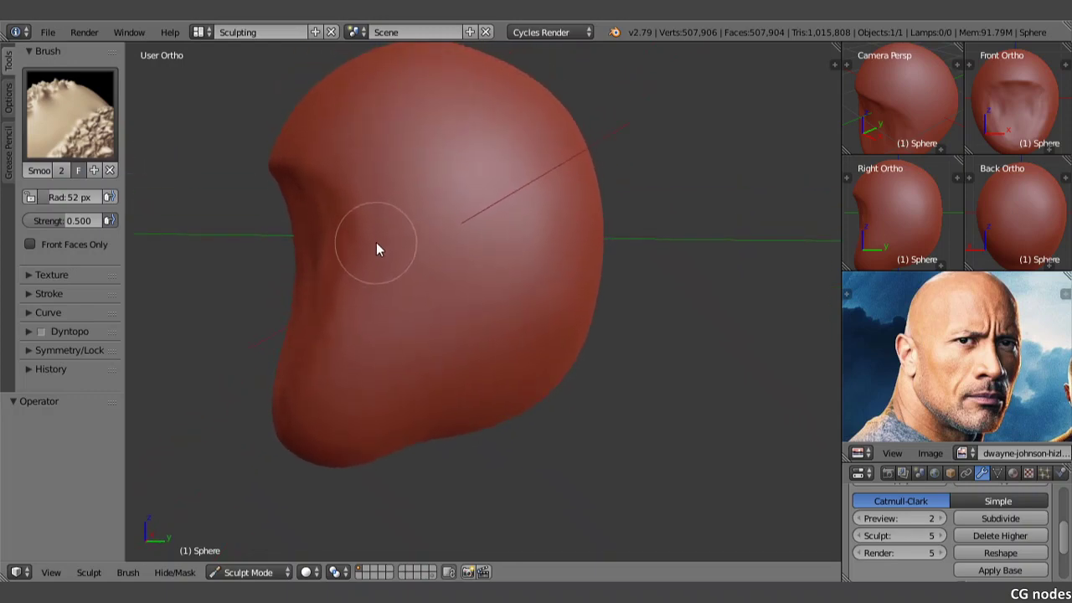
- With Snake Hook enlarged to 151 px, reshape the head's front edge and dent
click(70, 114)
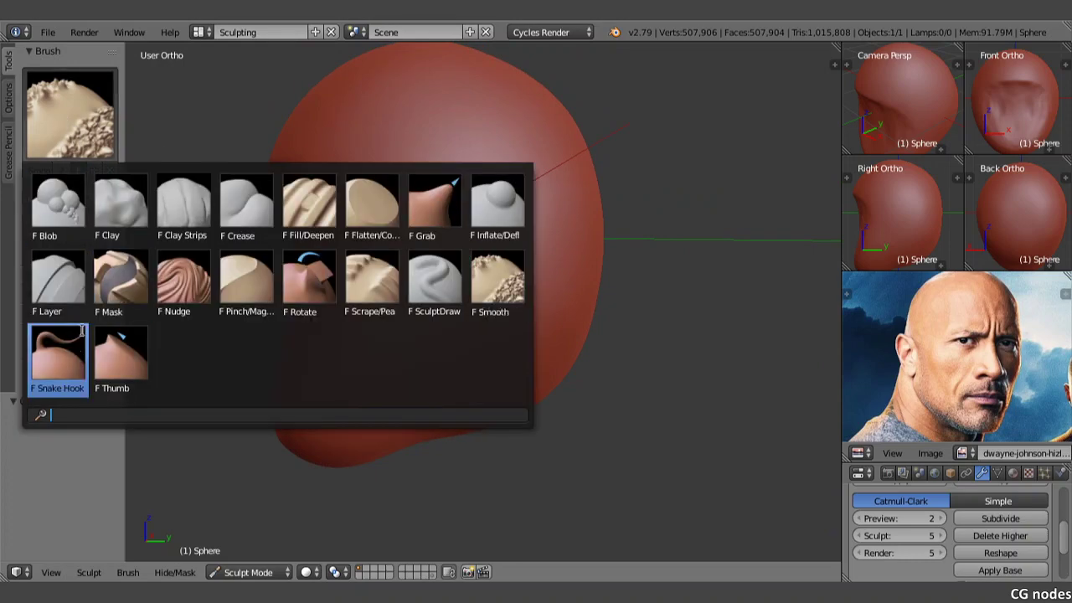
click(55, 352)
drag(323, 208, 302, 205)
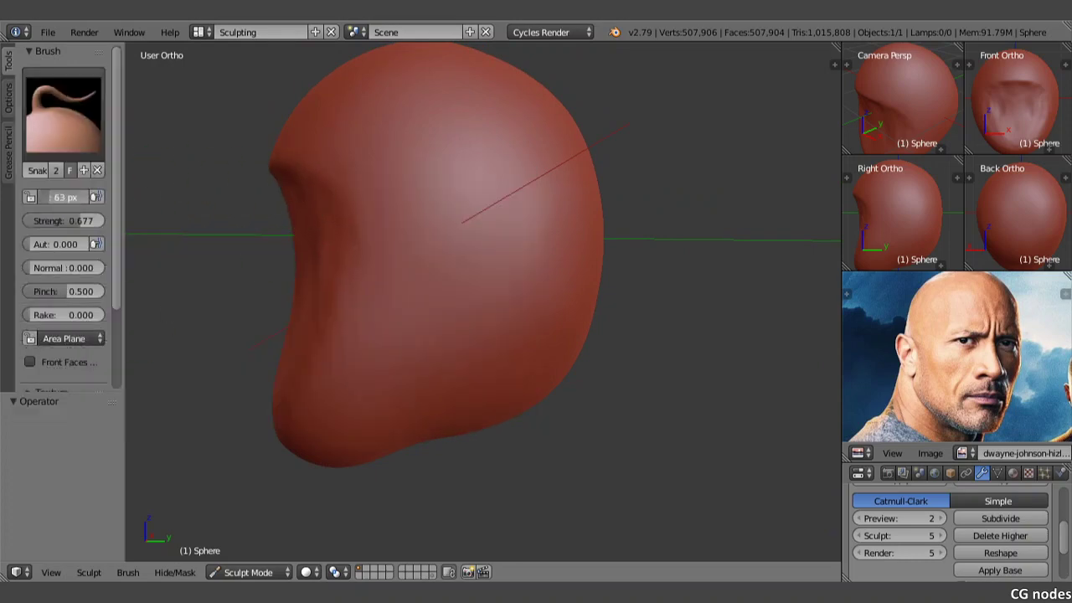
drag(65, 196, 92, 197)
drag(280, 170, 285, 164)
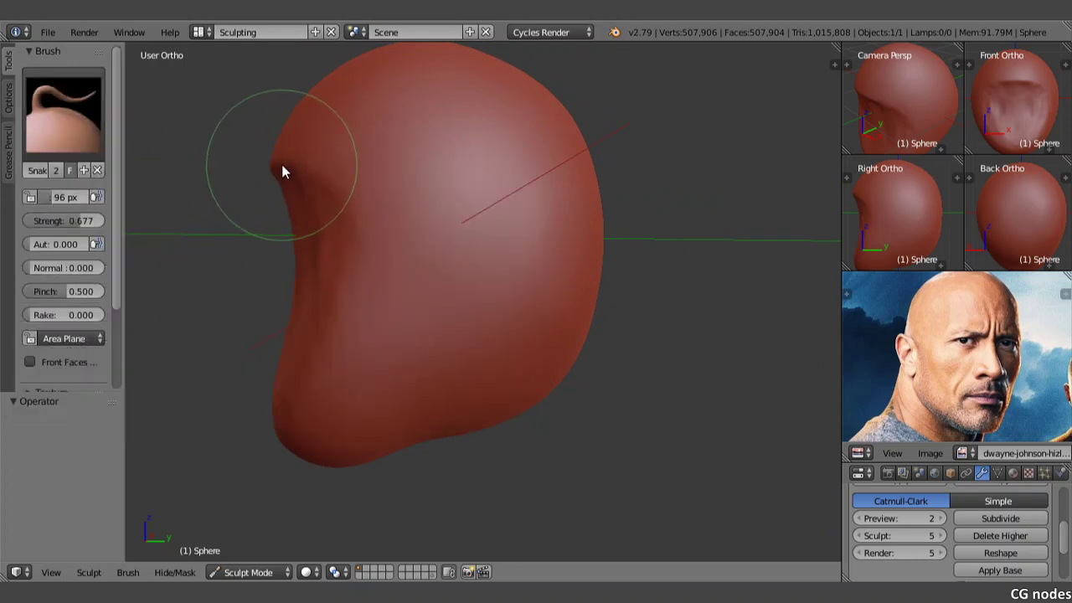
drag(65, 196, 102, 197)
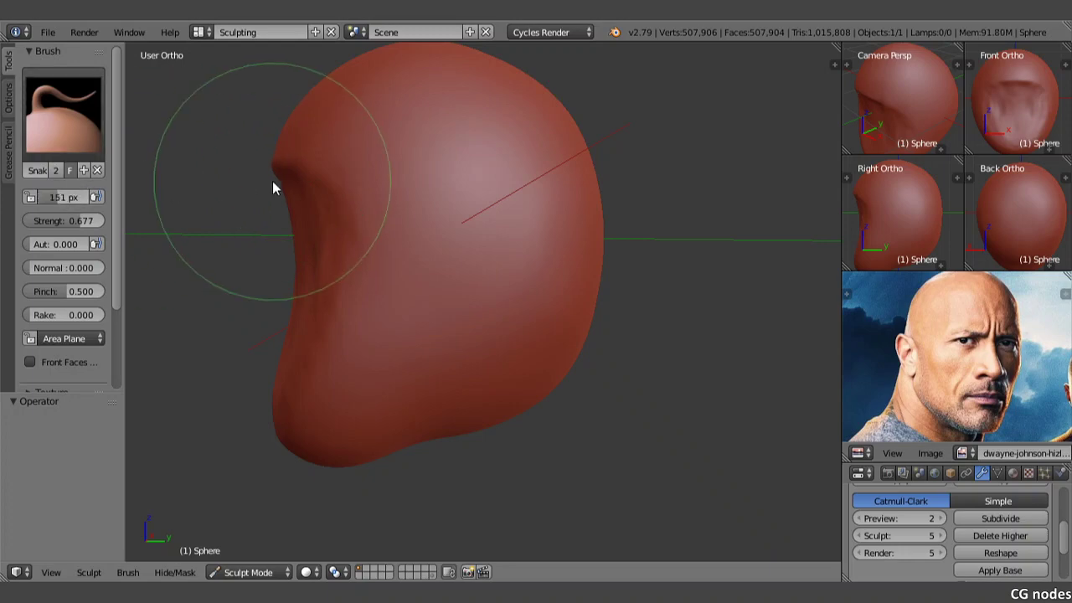
mouse_move(272, 181)
mouse_down()
mouse_move(283, 167)
mouse_move(293, 172)
mouse_up()
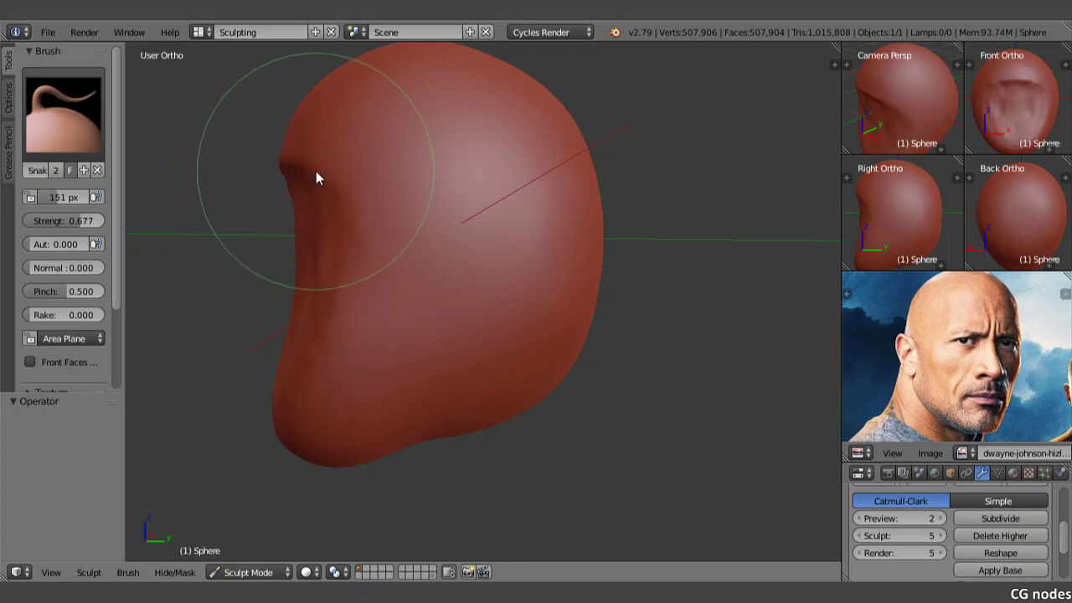
mouse_move(314, 172)
mouse_down()
mouse_move(281, 157)
mouse_move(308, 115)
mouse_up()
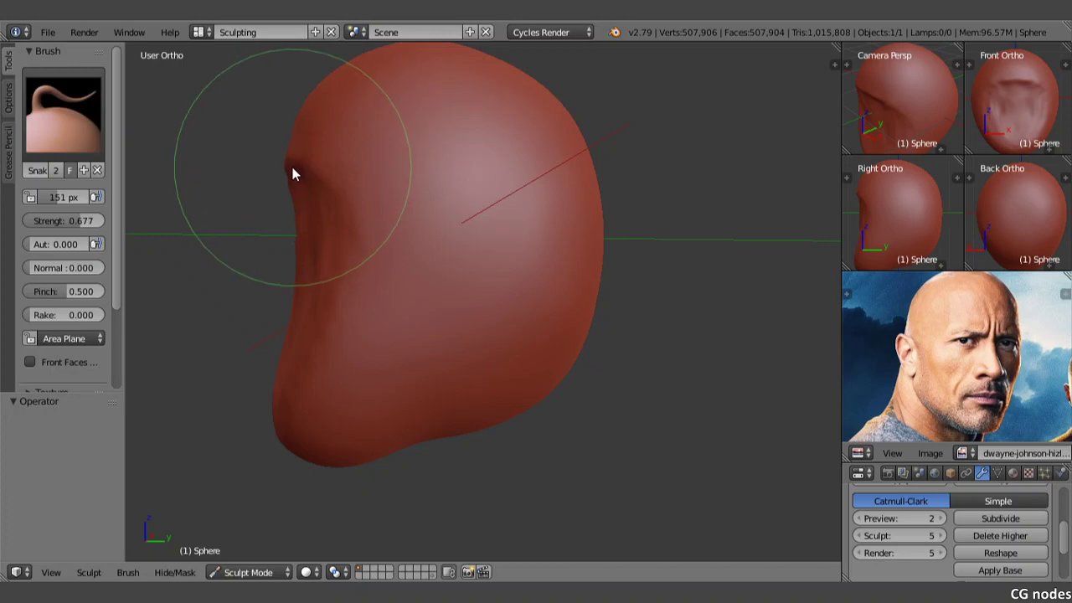
- Check the front view, then refine the side silhouette's front edge
mouse_move(291, 165)
middle_down()
mouse_move(430, 187)
mouse_move(379, 173)
middle_up()
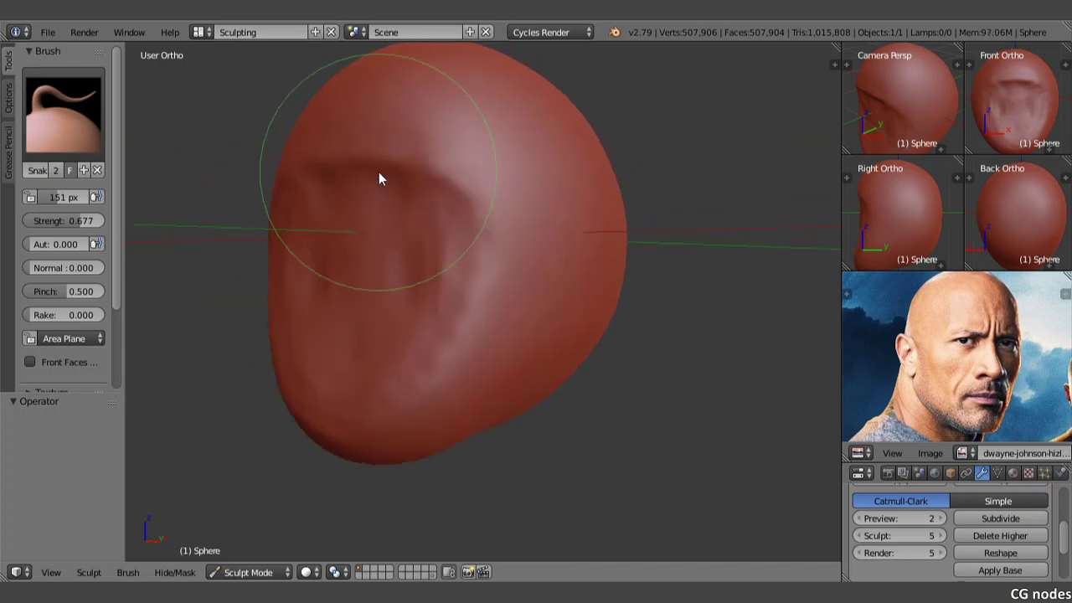
mouse_move(437, 192)
middle_down()
mouse_move(415, 212)
mouse_move(393, 211)
mouse_move(524, 226)
middle_up()
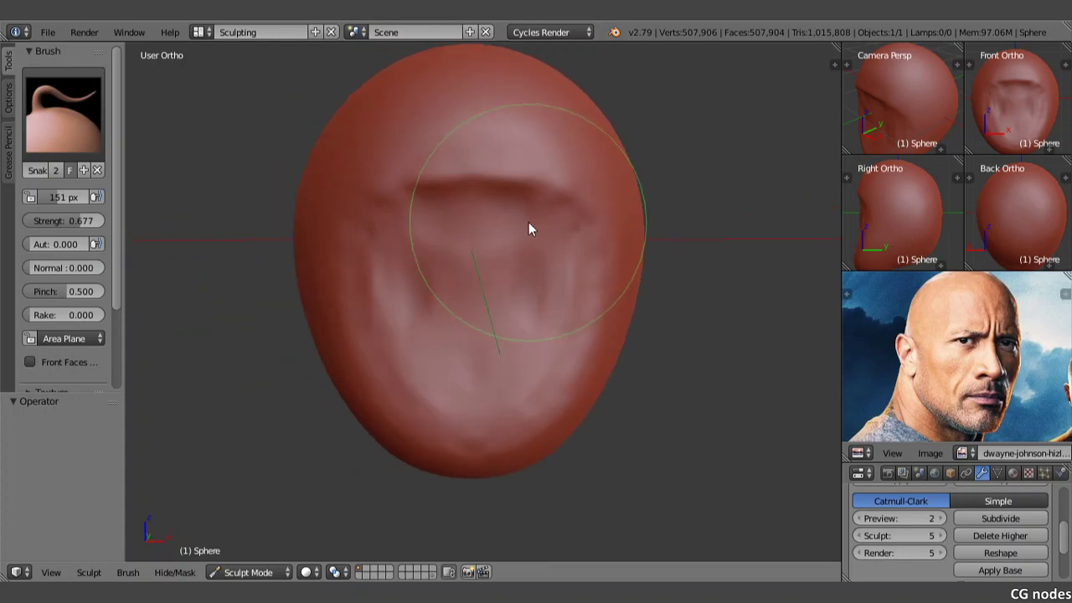
key(KP_1)
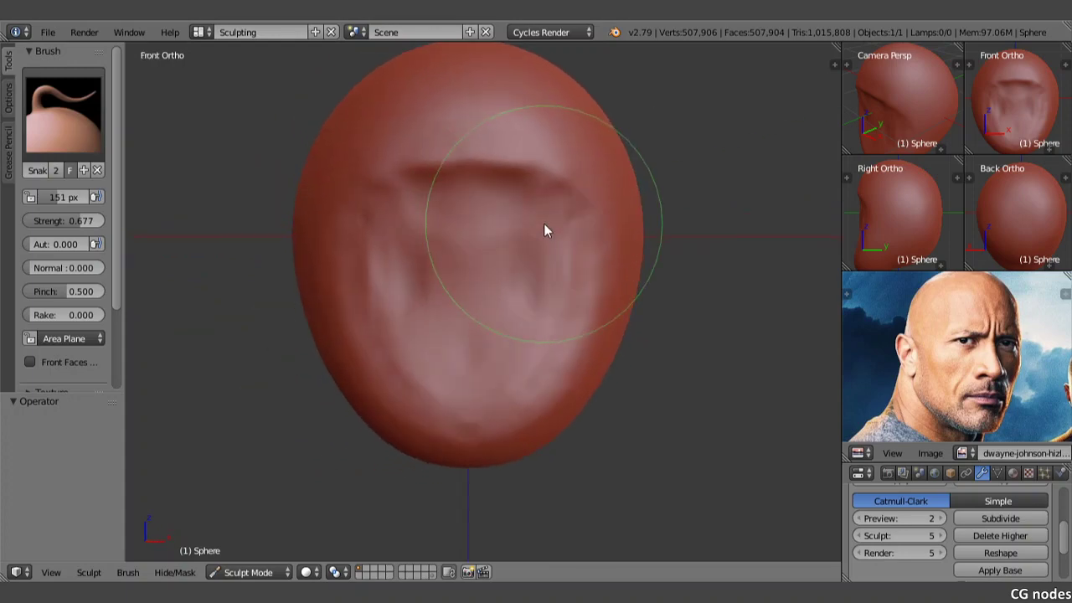
middle_drag(550, 237, 423, 225)
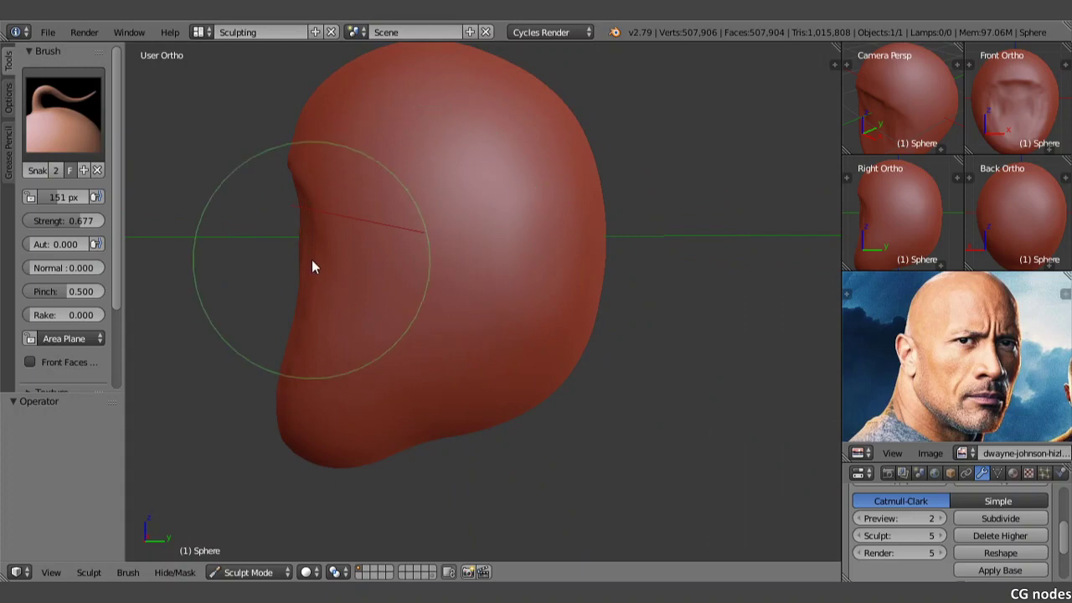
mouse_move(311, 265)
mouse_down()
mouse_move(307, 290)
mouse_move(306, 227)
mouse_move(301, 347)
mouse_move(362, 452)
mouse_move(344, 456)
mouse_move(396, 444)
mouse_move(404, 429)
mouse_move(480, 424)
mouse_move(456, 443)
mouse_move(340, 457)
mouse_move(423, 423)
mouse_move(394, 446)
mouse_move(486, 422)
mouse_move(487, 449)
mouse_move(553, 405)
mouse_up()
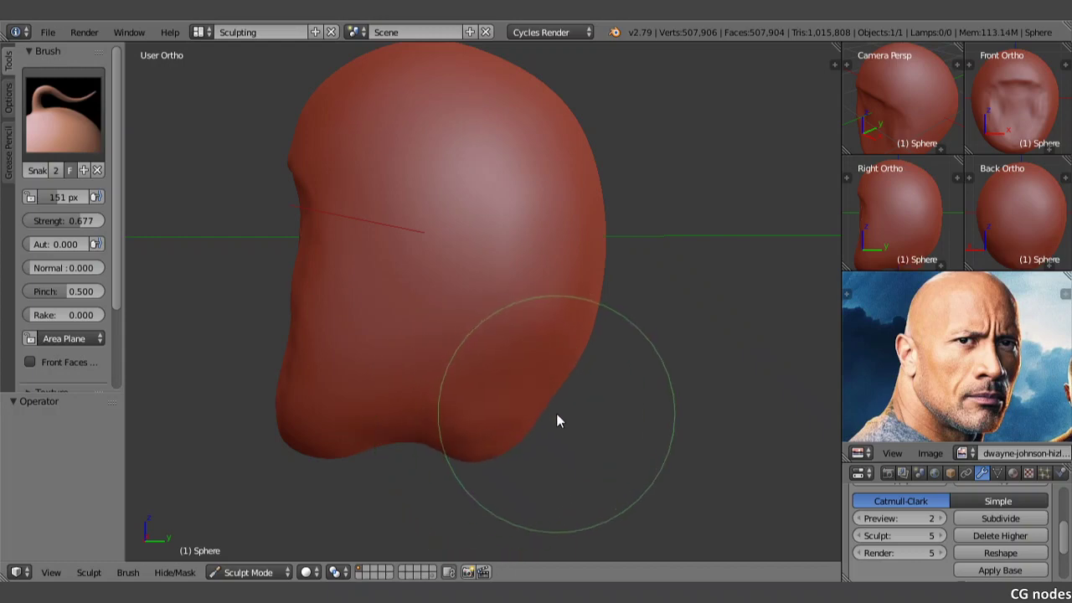
- Round out and reshape the lower jaw, viewing it from several angles
middle_drag(545, 363, 606, 349)
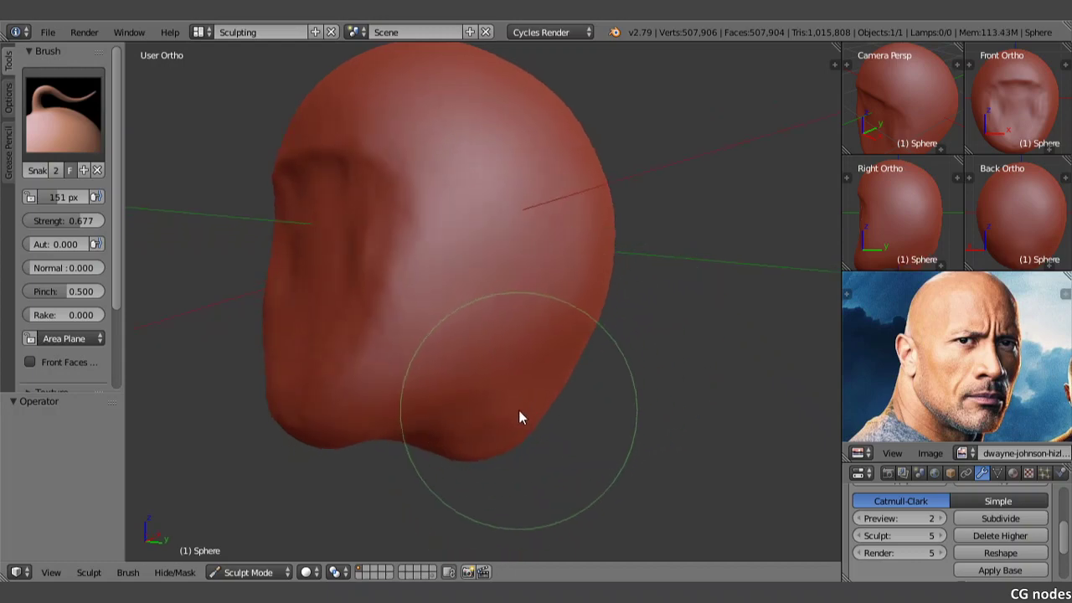
mouse_move(518, 417)
mouse_down()
mouse_move(538, 428)
mouse_move(478, 369)
mouse_up()
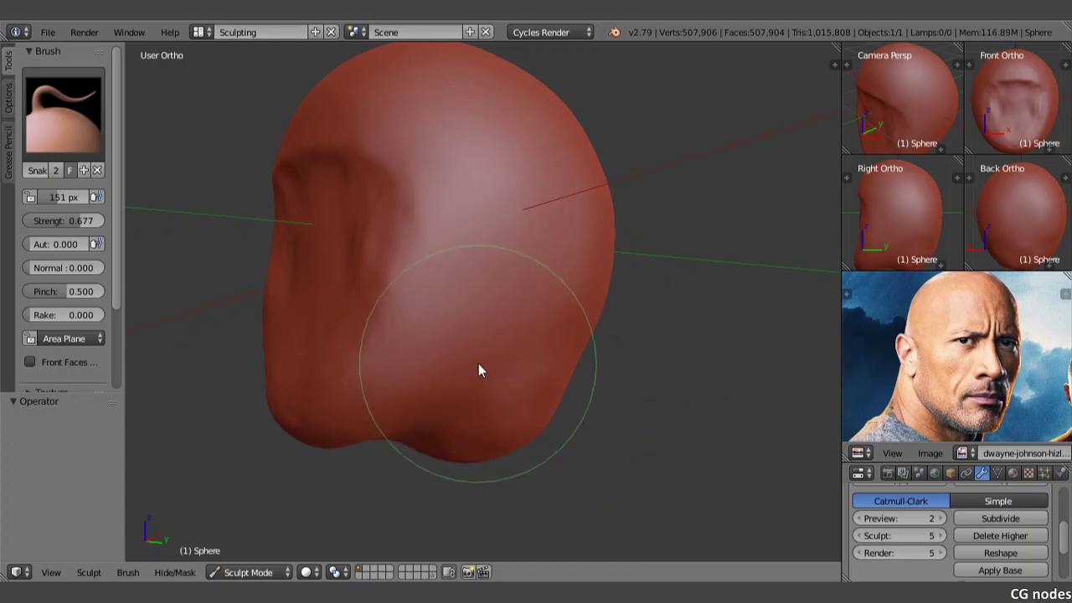
middle_drag(478, 369, 545, 337)
mouse_move(545, 337)
mouse_down()
mouse_move(494, 396)
mouse_move(528, 402)
mouse_move(497, 383)
mouse_up()
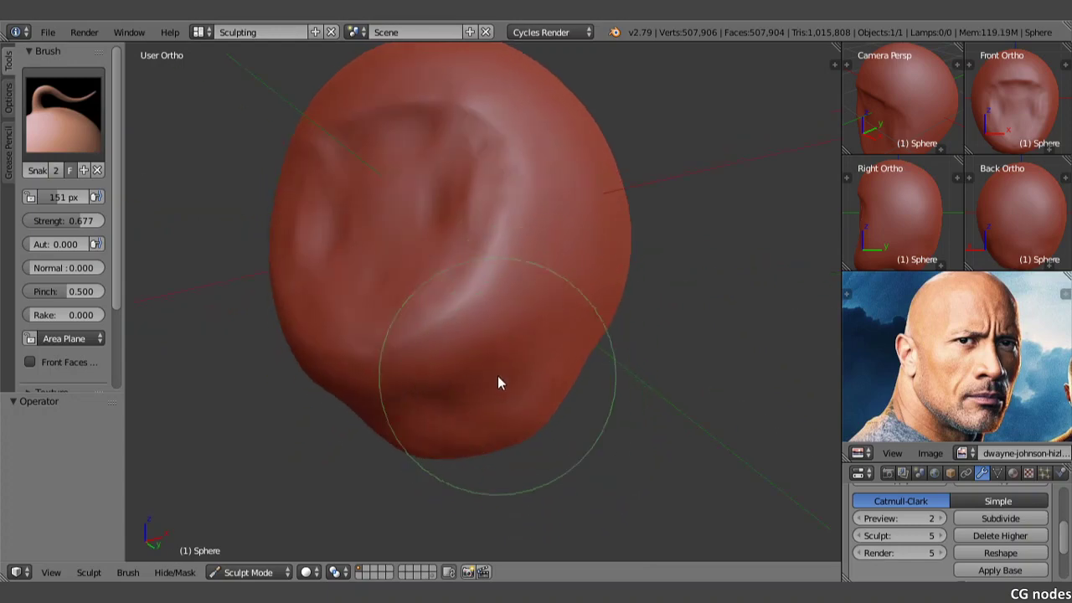
middle_drag(497, 383, 403, 348)
drag(403, 348, 447, 443)
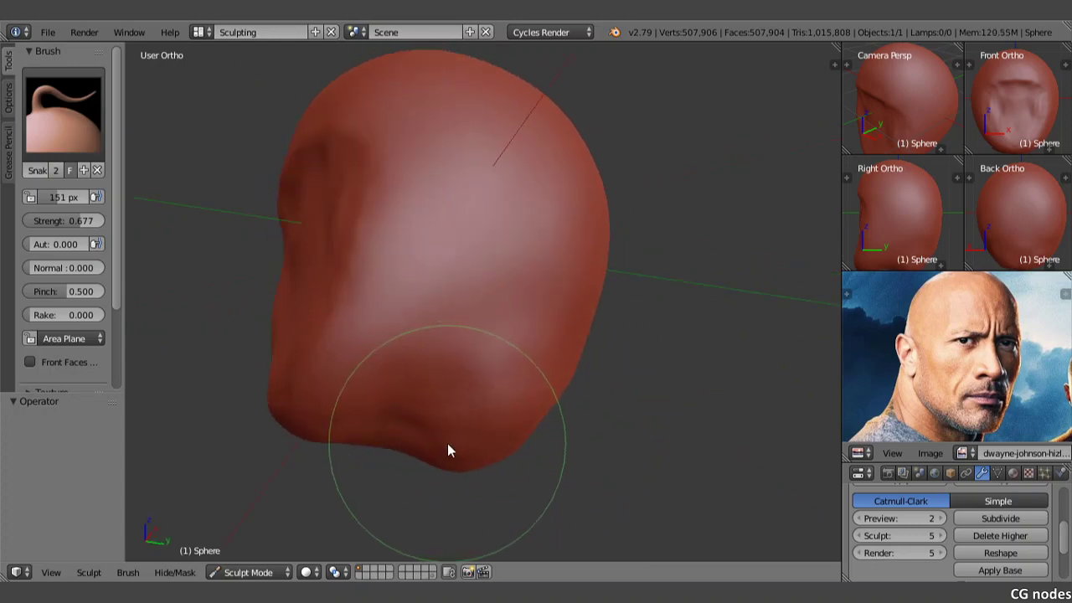
middle_drag(554, 395, 470, 406)
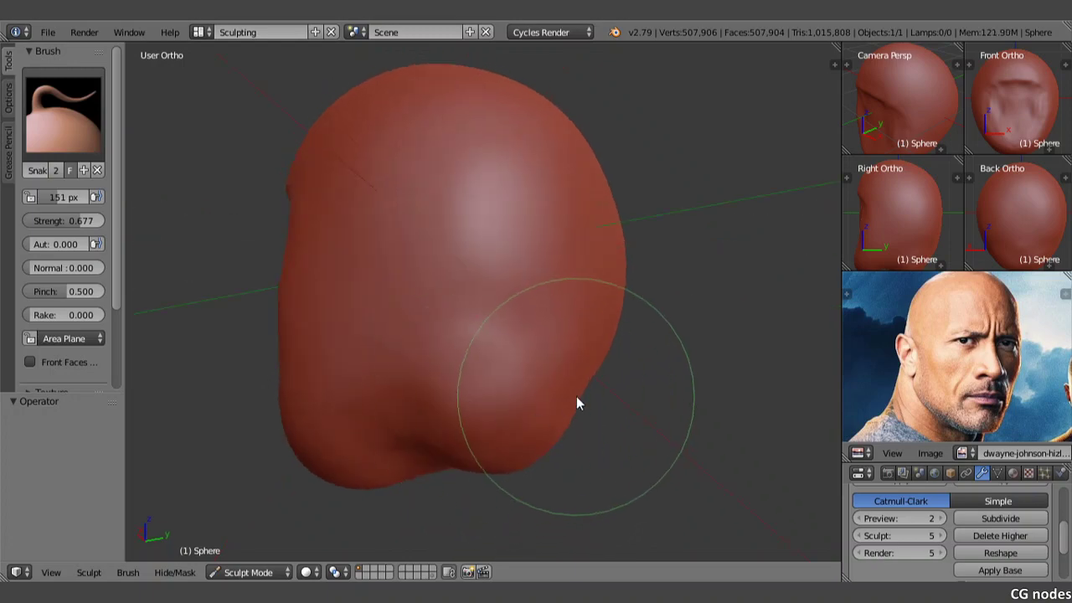
drag(576, 403, 512, 359)
middle_drag(511, 359, 573, 368)
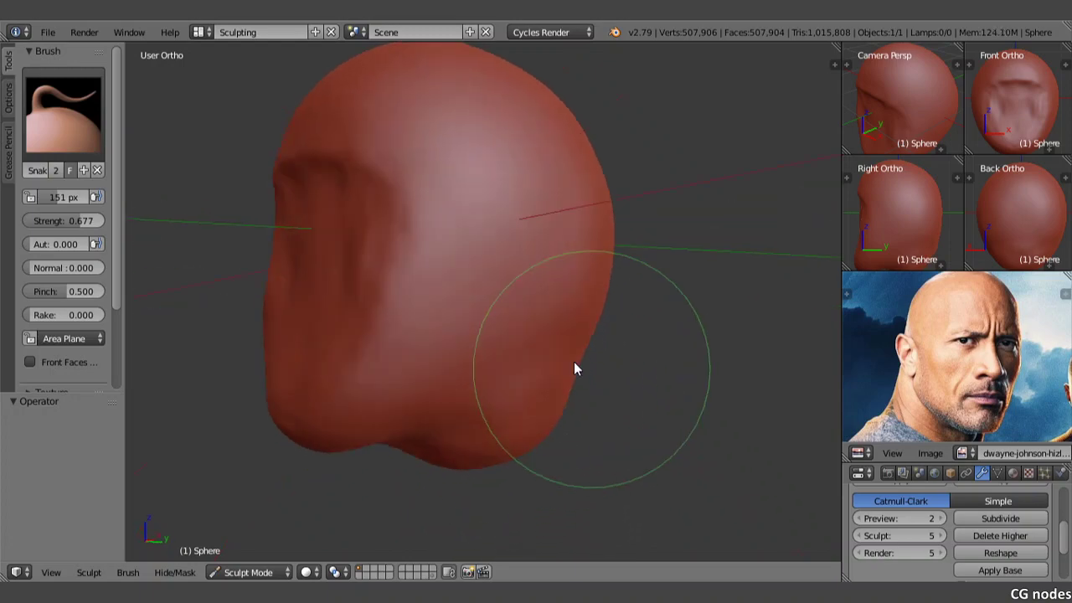
mouse_move(528, 329)
middle_down()
mouse_move(570, 301)
mouse_move(486, 318)
mouse_move(443, 259)
mouse_move(480, 306)
mouse_move(411, 333)
mouse_move(397, 359)
middle_up()
- In front view with a 269 px brush, pull both sides of the head inward
key(KP_1)
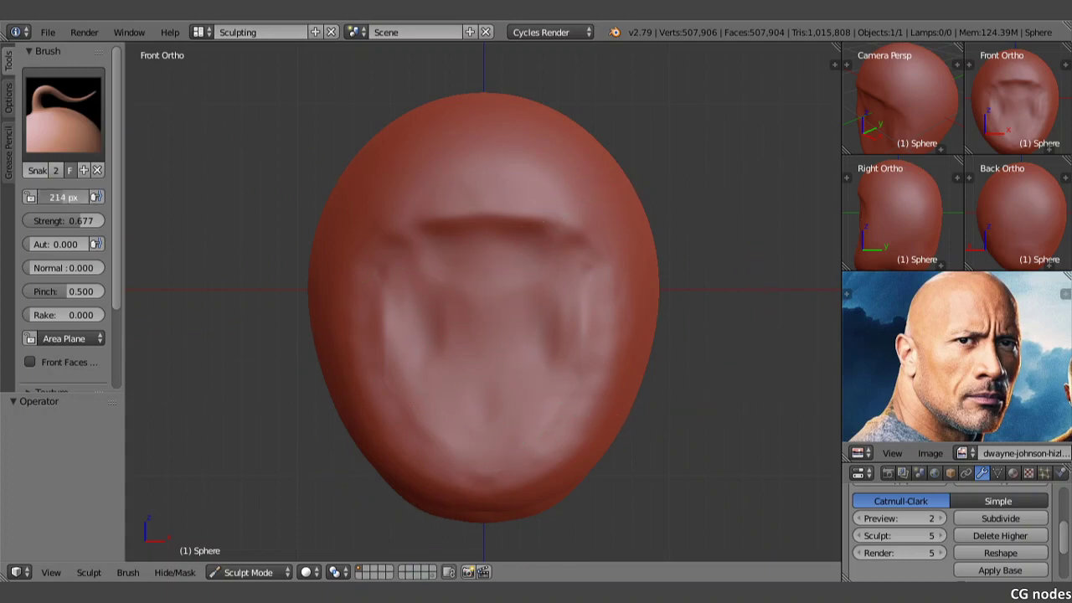
drag(63, 197, 92, 197)
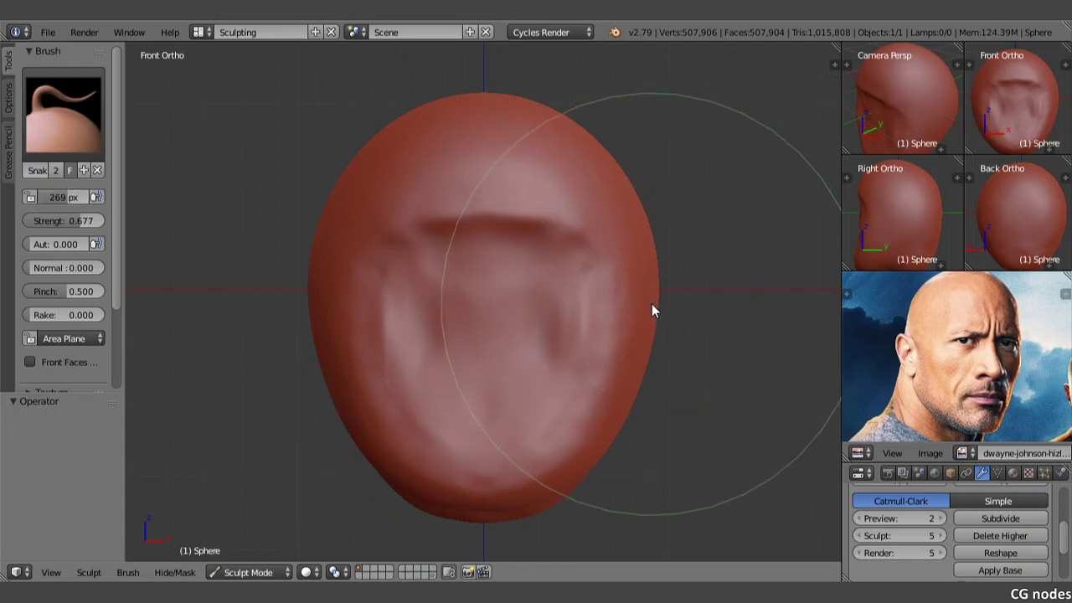
drag(652, 305, 646, 305)
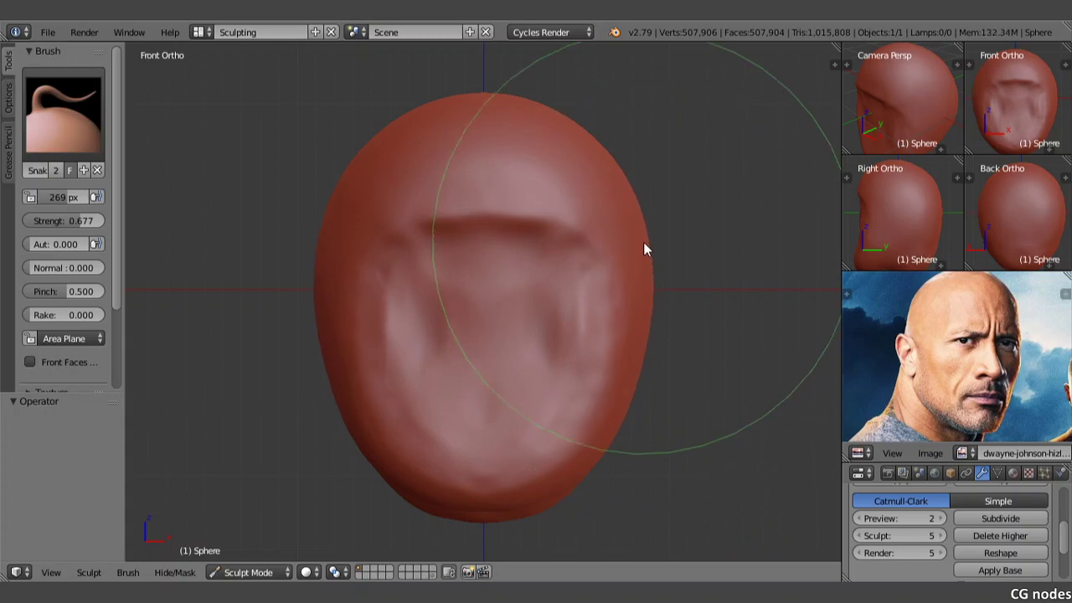
drag(640, 246, 635, 313)
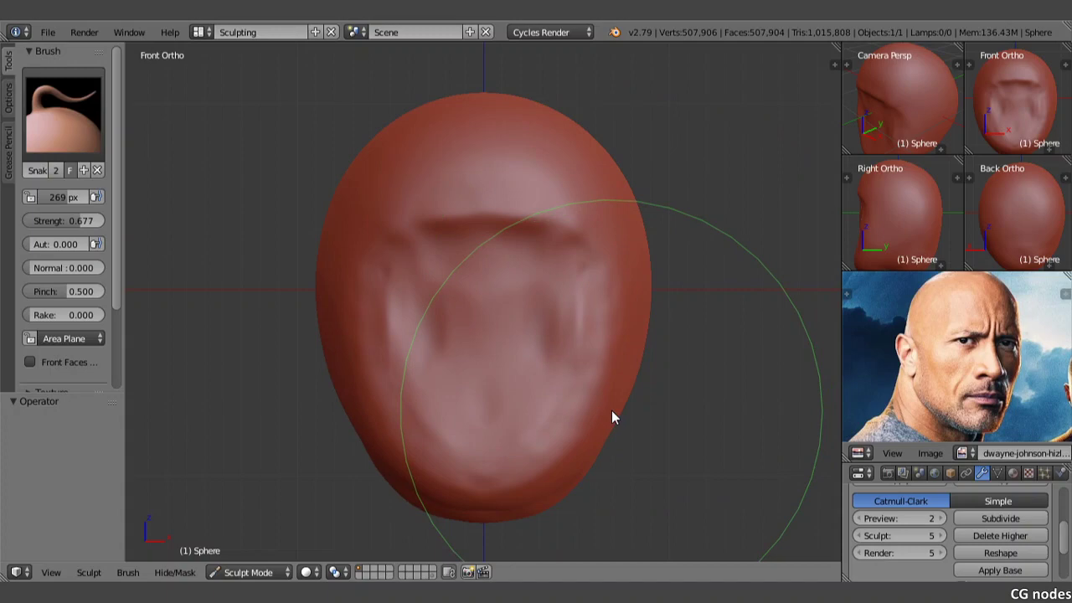
drag(611, 417, 514, 352)
- Switch to SculptDraw and shrink the radius to 63 px
click(50, 151)
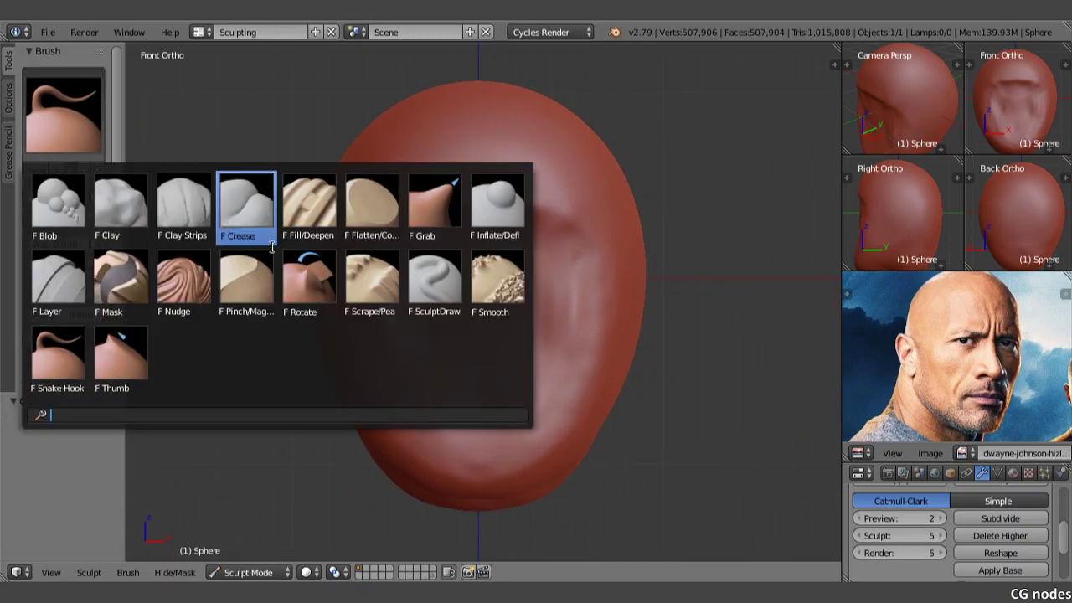
click(434, 280)
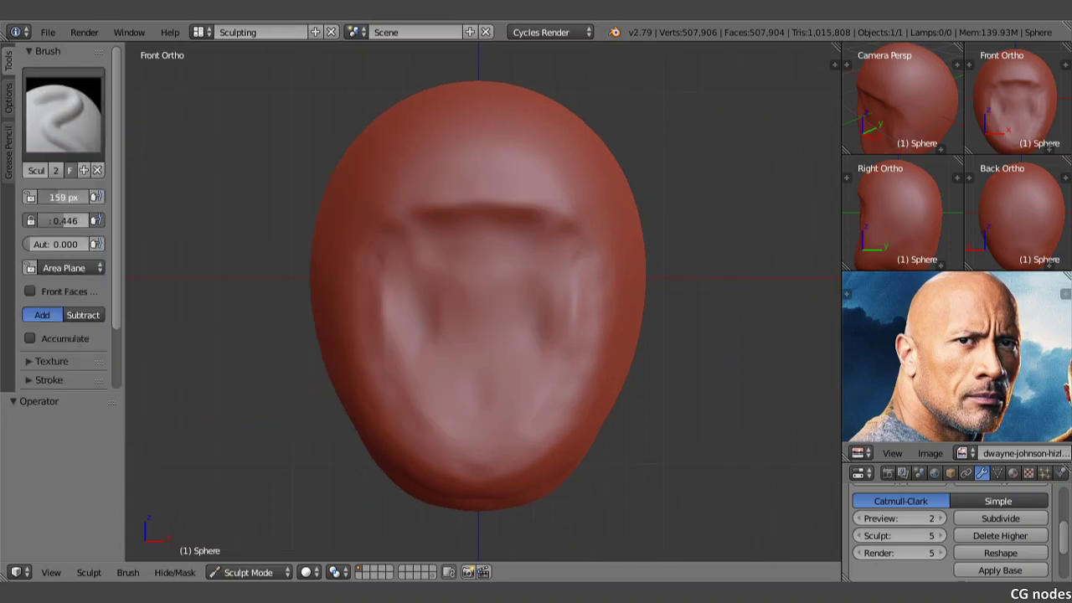
key(f)
click(466, 268)
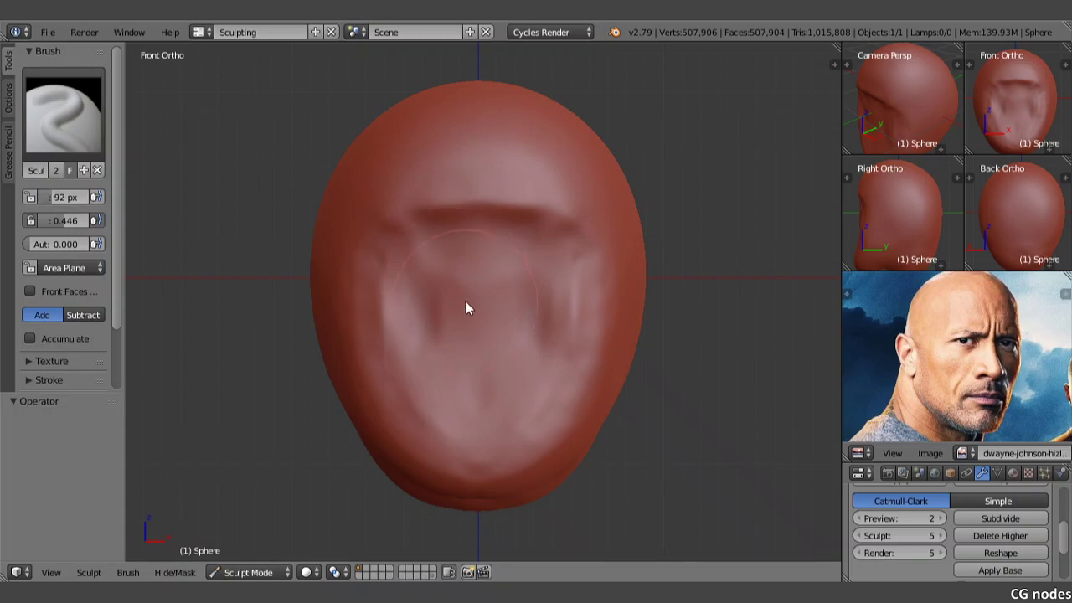
drag(54, 196, 34, 197)
- Raise the nose ridge and rounded tip, and sculpt the mouth and lips
drag(478, 271, 484, 351)
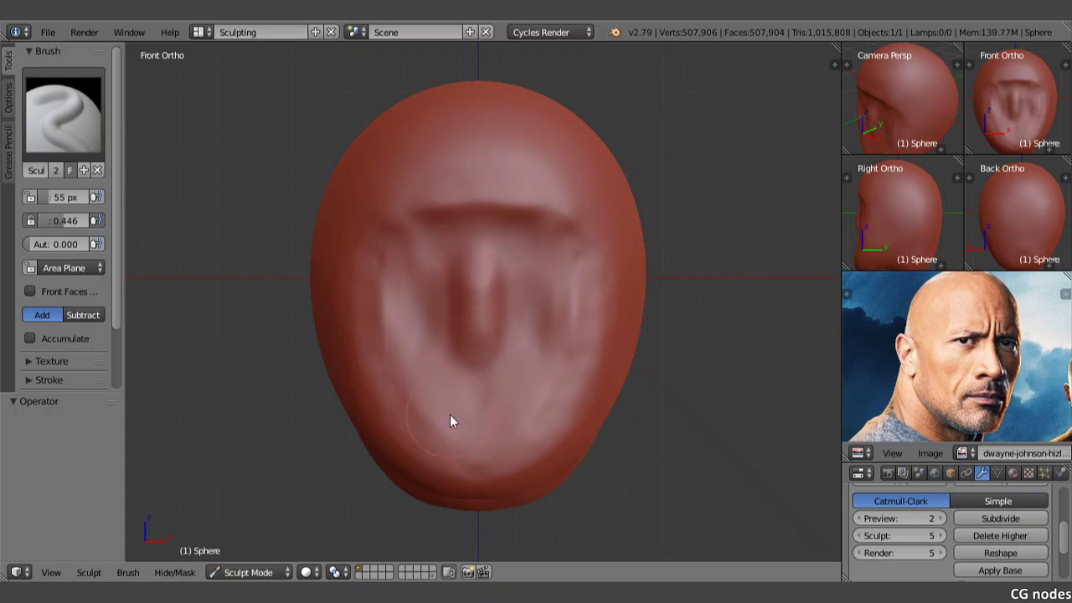
drag(436, 416, 535, 419)
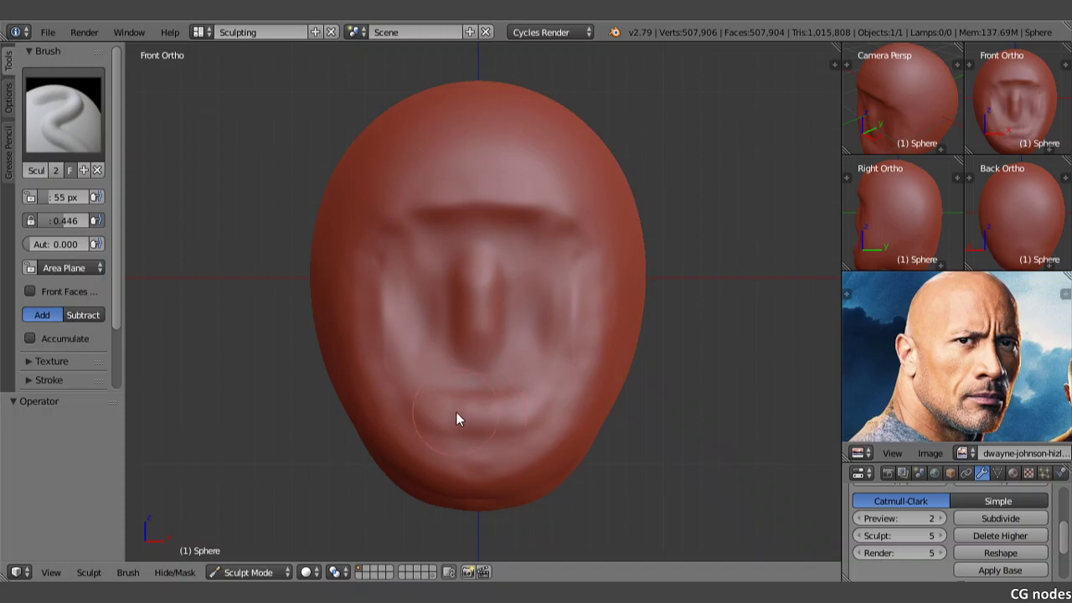
drag(433, 414, 469, 411)
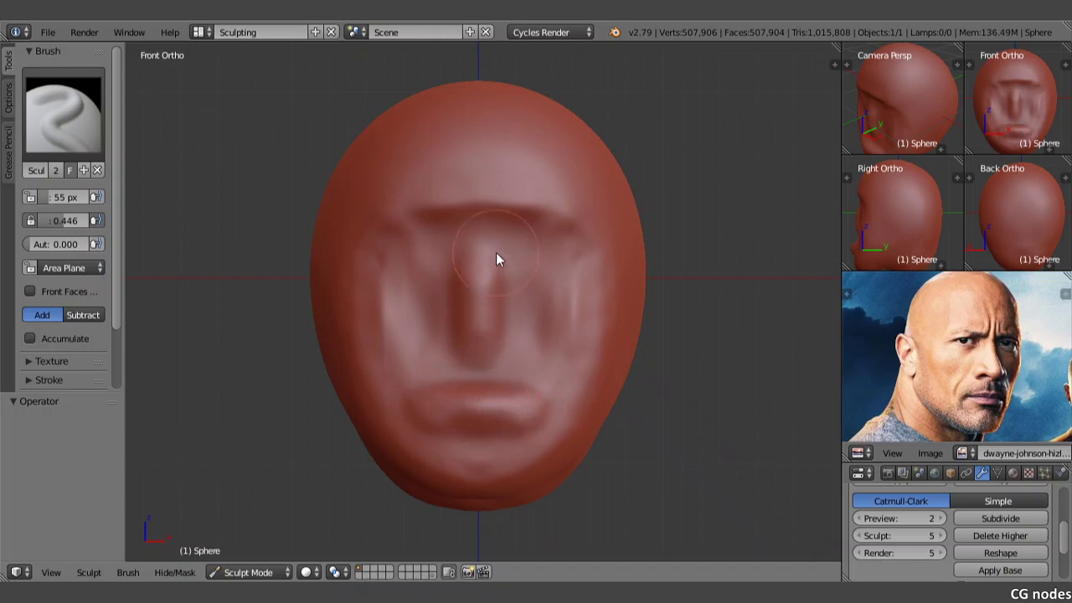
mouse_move(485, 262)
mouse_down()
mouse_move(480, 230)
mouse_move(496, 210)
mouse_up()
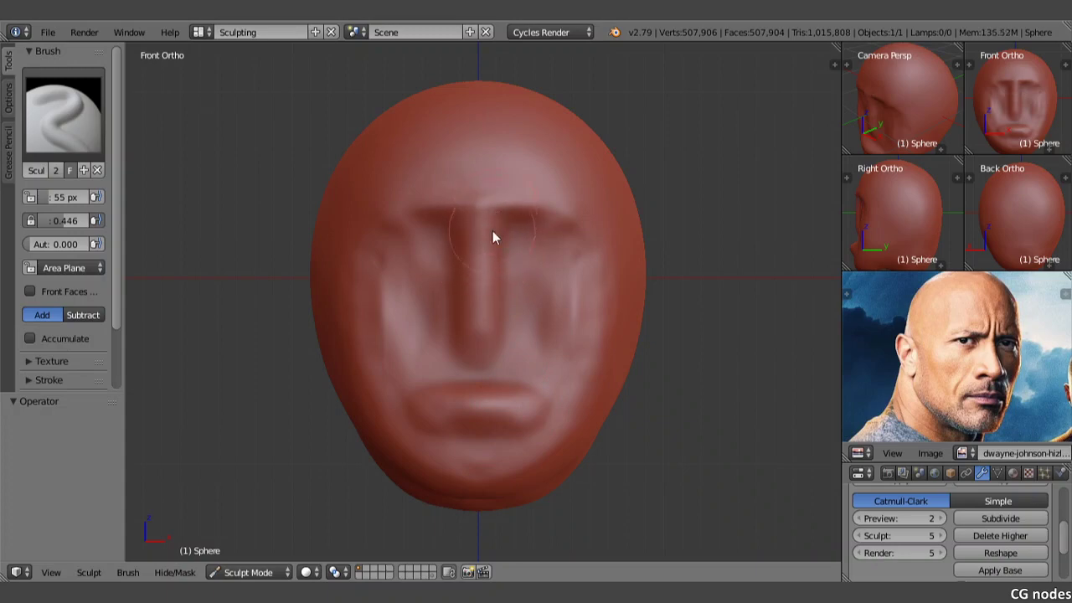
mouse_move(455, 342)
mouse_down()
mouse_move(461, 313)
mouse_move(449, 342)
mouse_up()
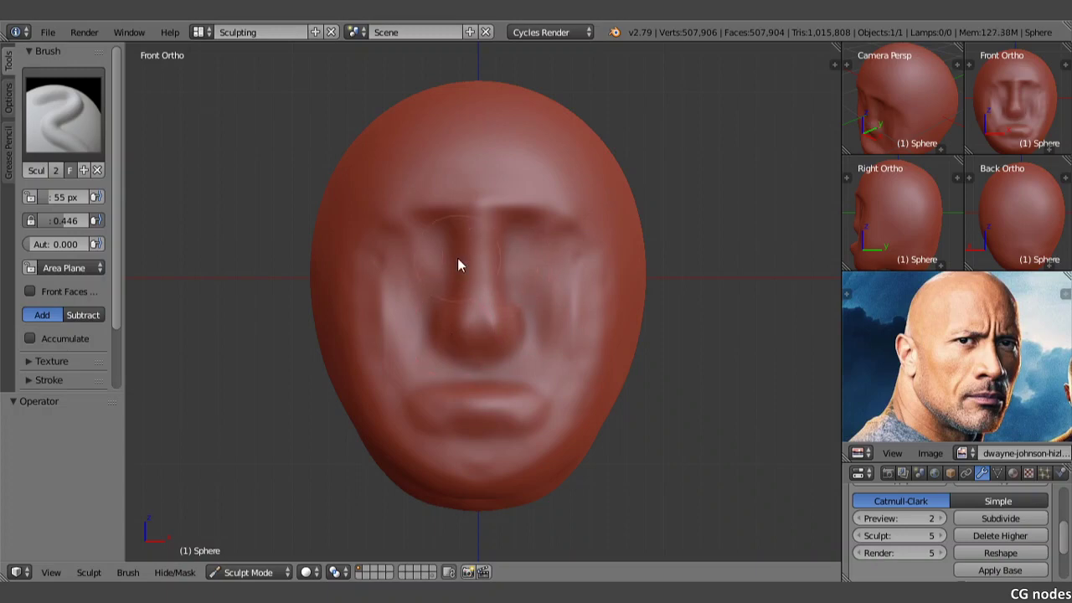
- Reduce the radius to 43 px and carve the brows above the eyes
drag(65, 197, 47, 196)
mouse_move(506, 247)
mouse_down()
mouse_move(560, 251)
mouse_move(519, 239)
mouse_move(540, 246)
mouse_up()
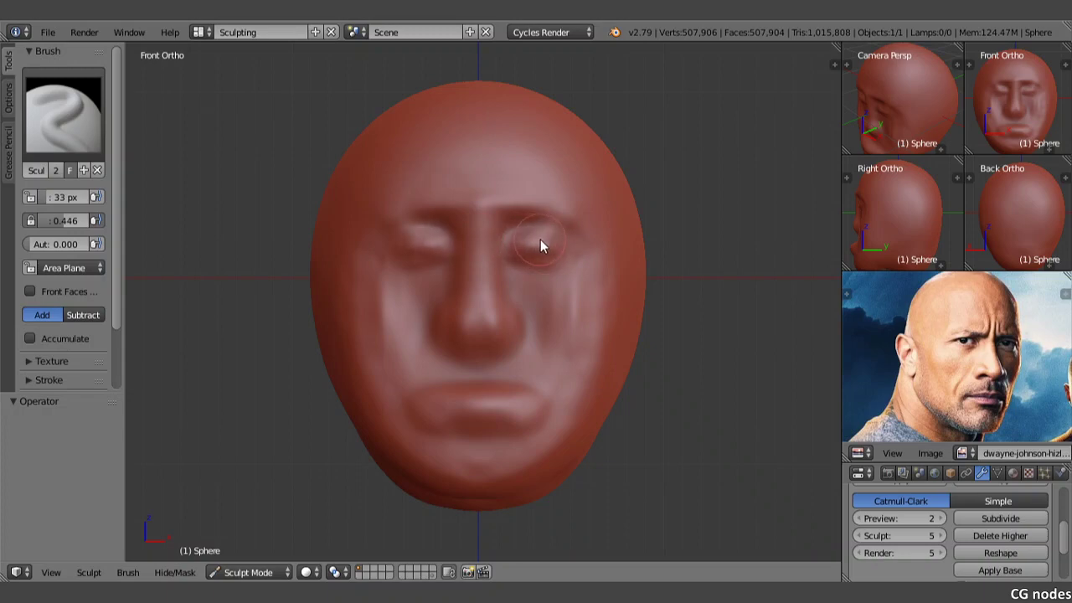
shift+middle_drag(540, 251, 539, 240)
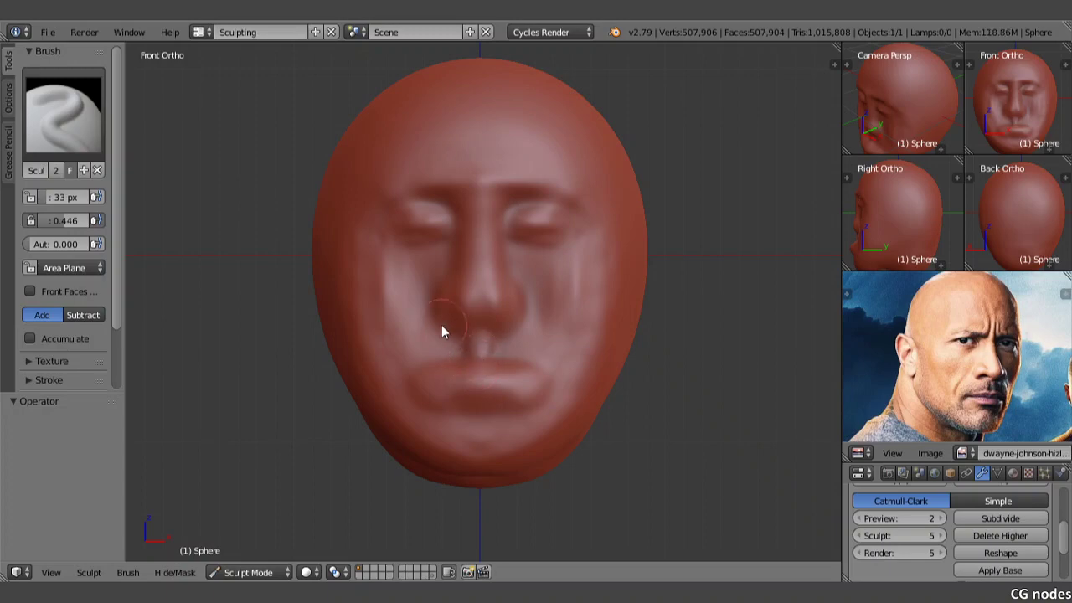
- Select the Grab brush and zoom in on the face
click(75, 112)
click(440, 205)
scroll(444, 208, up, 3)
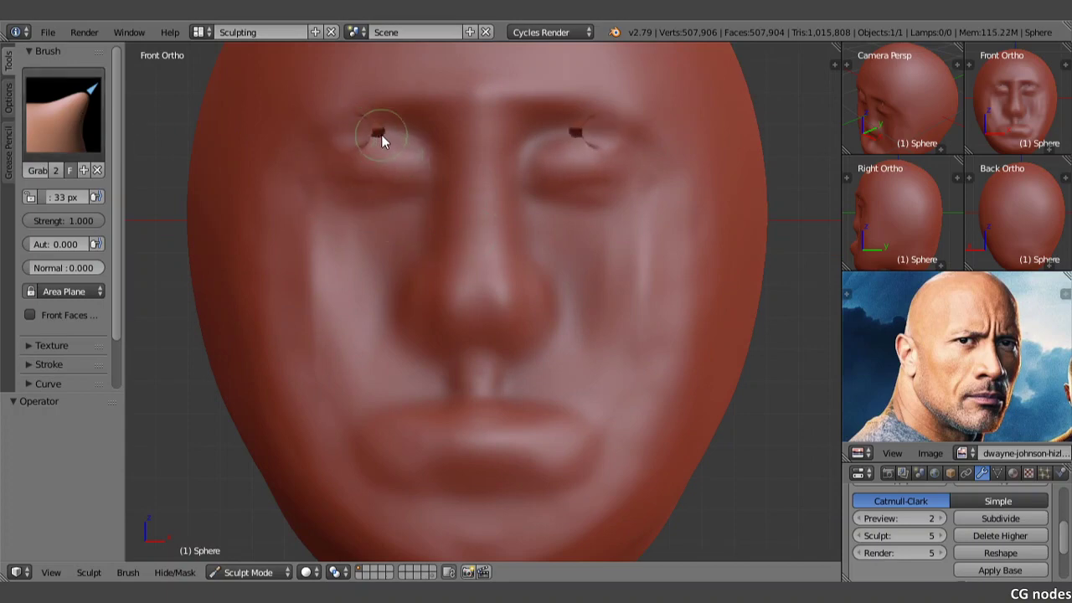
- With the Crease brush, crease beside the nostril and sharpen the eyelids
click(27, 92)
click(266, 215)
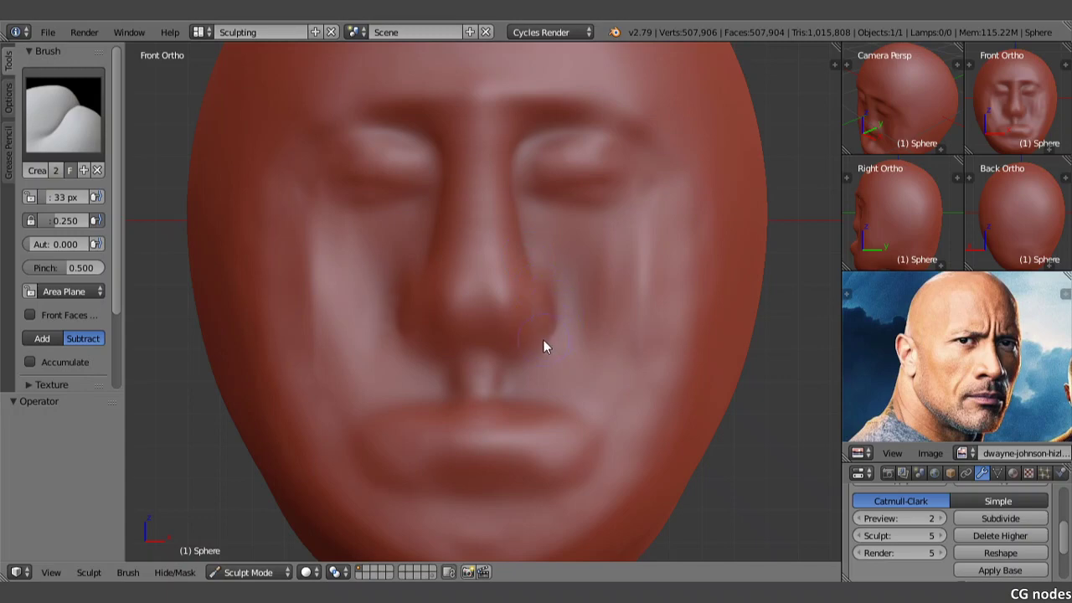
mouse_move(528, 354)
mouse_down()
mouse_move(509, 364)
mouse_move(541, 348)
mouse_up()
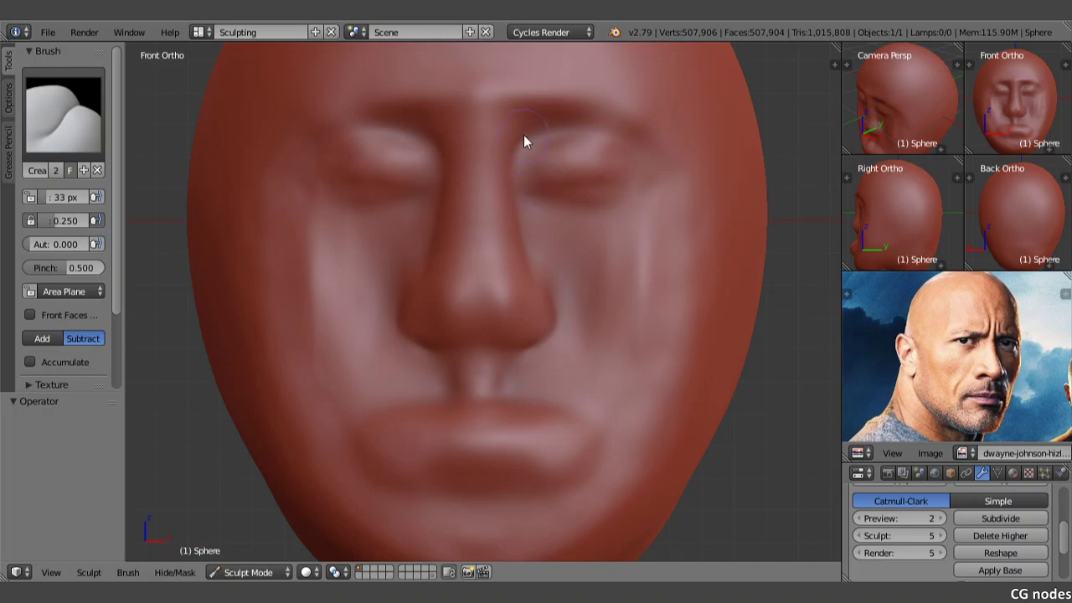
mouse_move(524, 141)
mouse_down()
mouse_move(563, 123)
mouse_move(590, 123)
mouse_move(526, 142)
mouse_move(600, 132)
mouse_move(651, 142)
mouse_move(620, 201)
mouse_up()
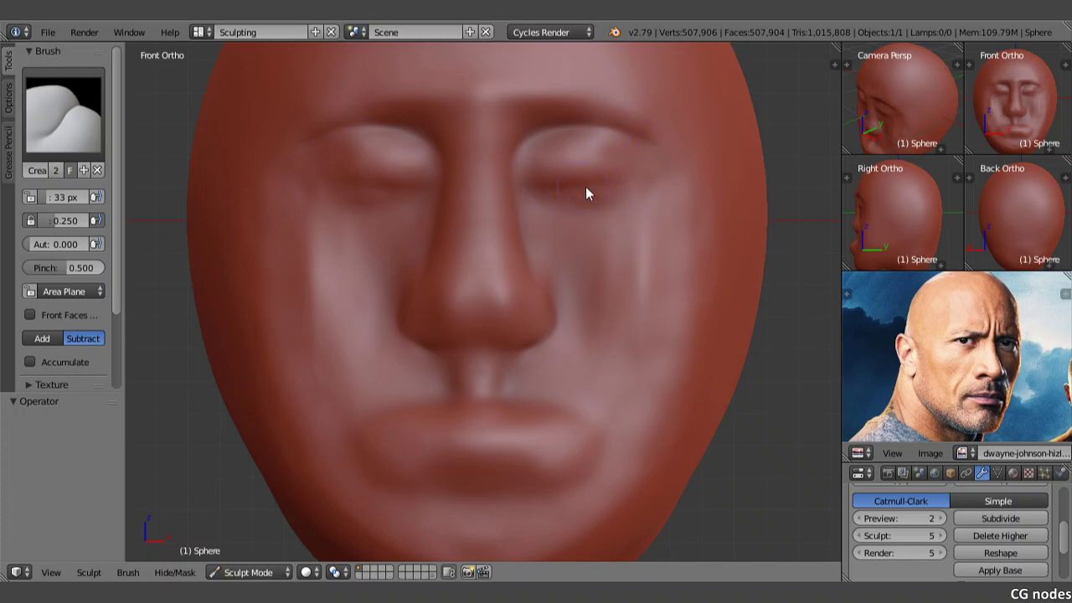
drag(645, 156, 626, 172)
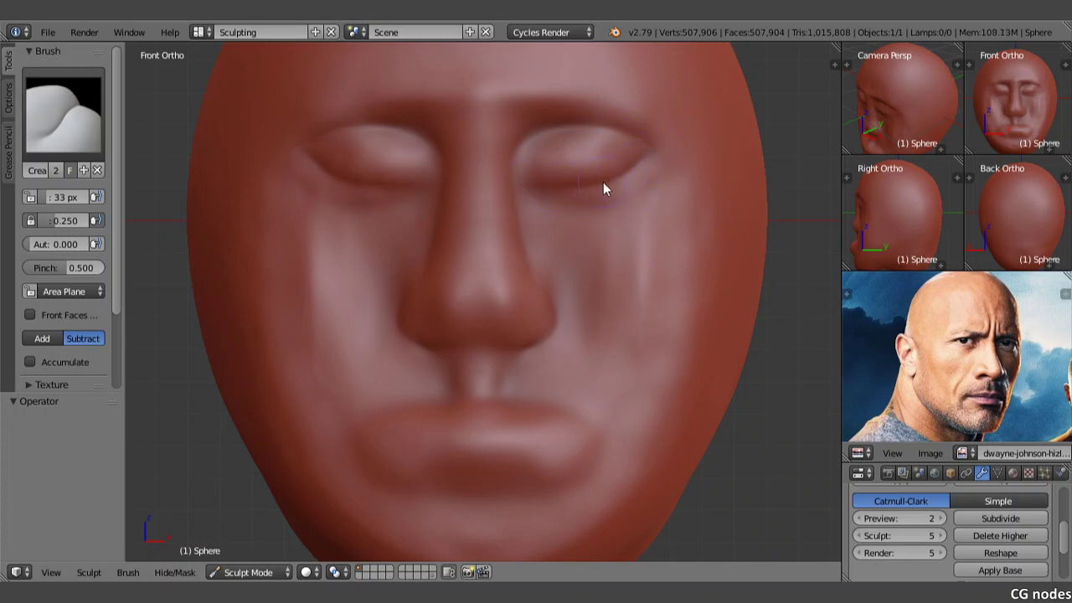
mouse_move(538, 184)
shift+middle_down()
mouse_move(507, 209)
mouse_move(509, 131)
shift+middle_up()
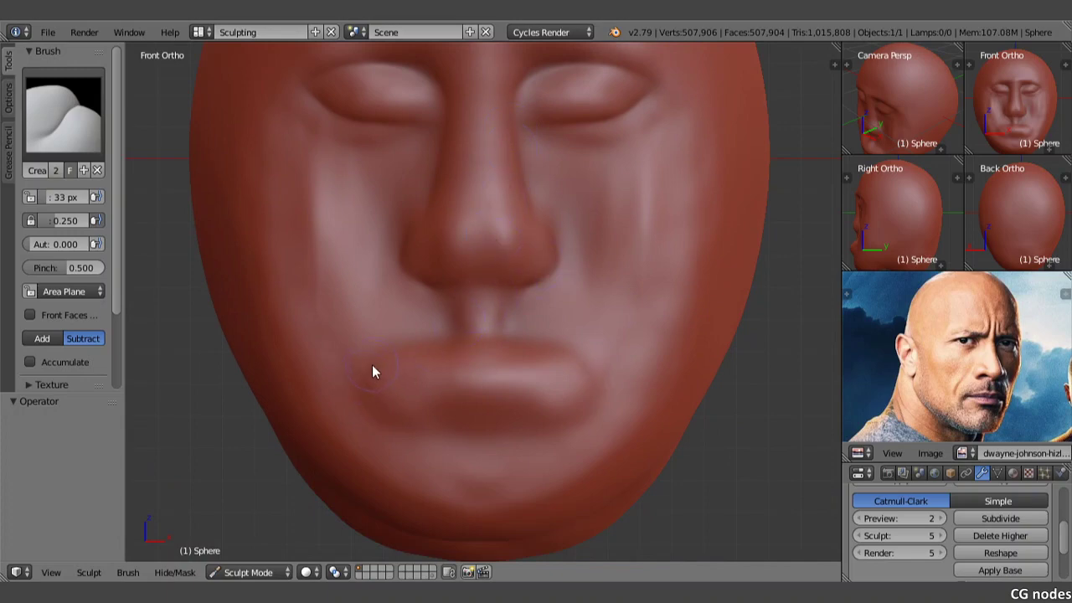
- Carve Crease-brush lines separating the upper and lower lips, plus a faint groove under the nose
drag(424, 346, 386, 361)
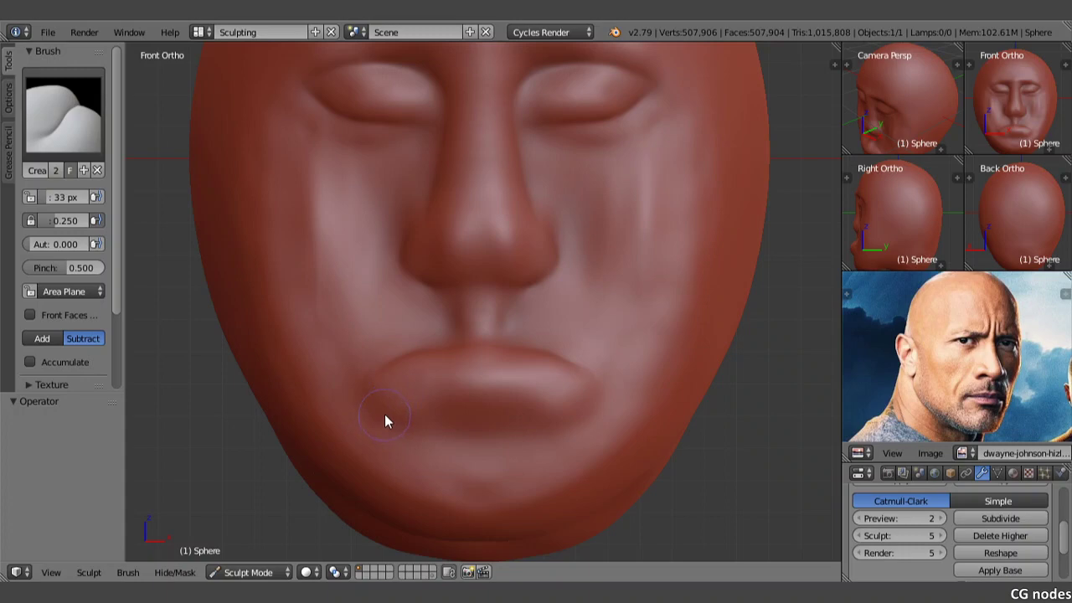
drag(375, 400, 441, 421)
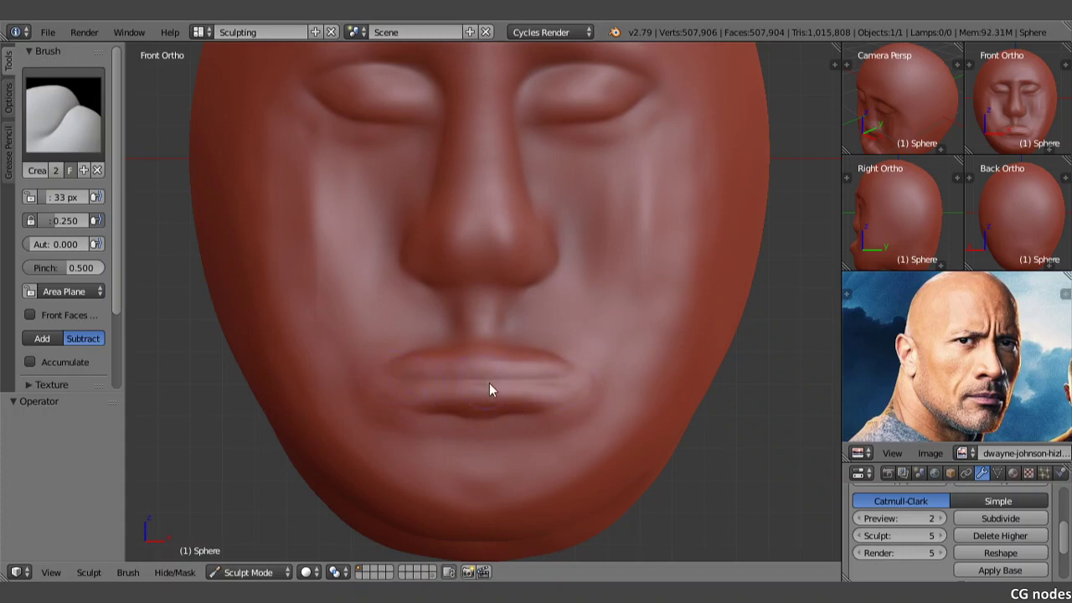
drag(566, 383, 390, 375)
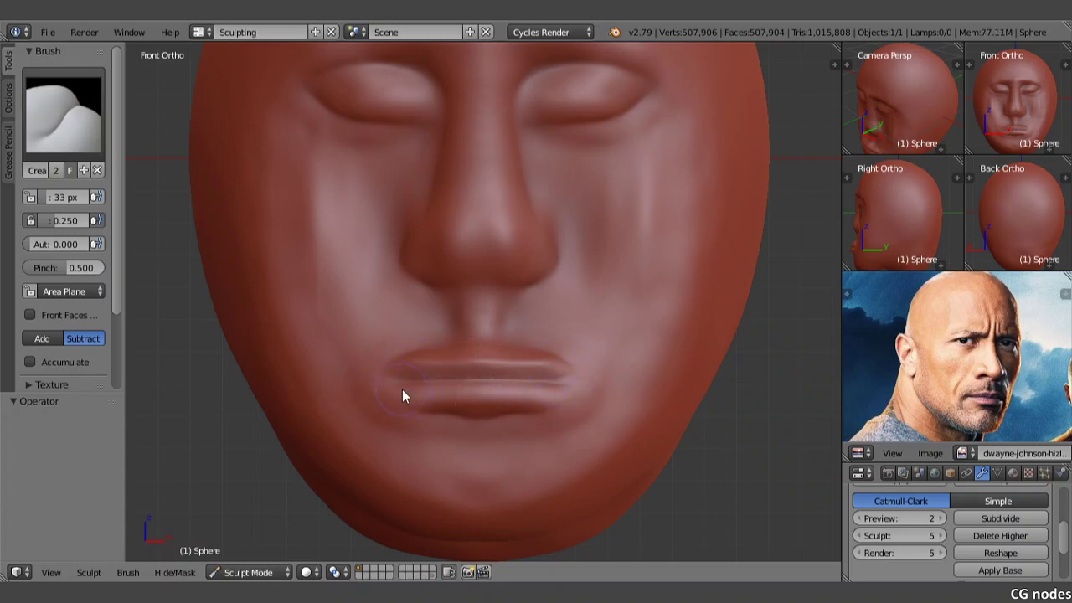
drag(547, 401, 568, 401)
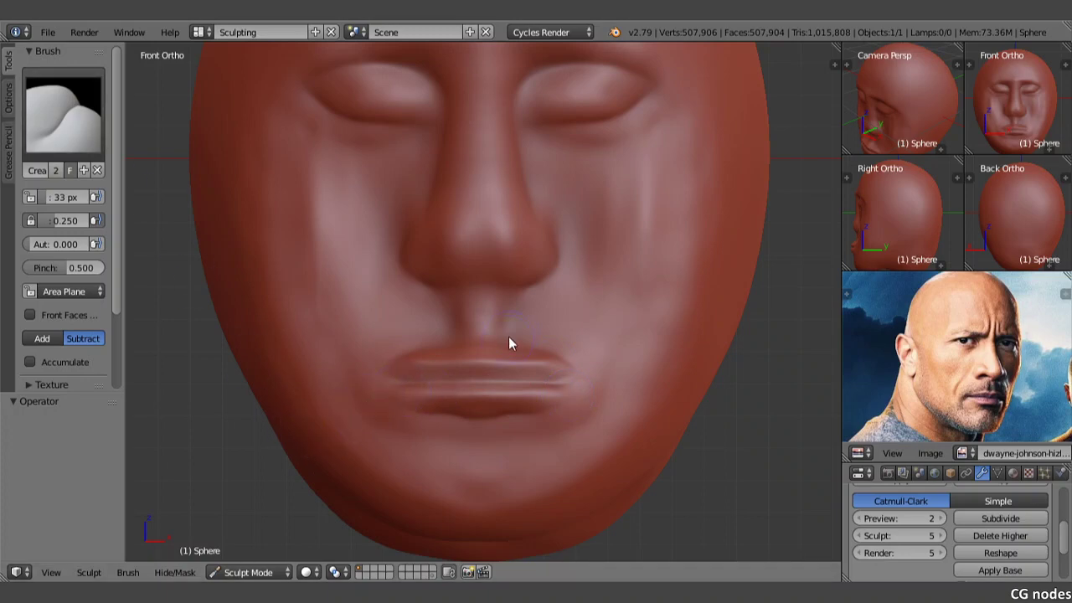
scroll(508, 343, up, 5)
scroll(514, 334, down, 4)
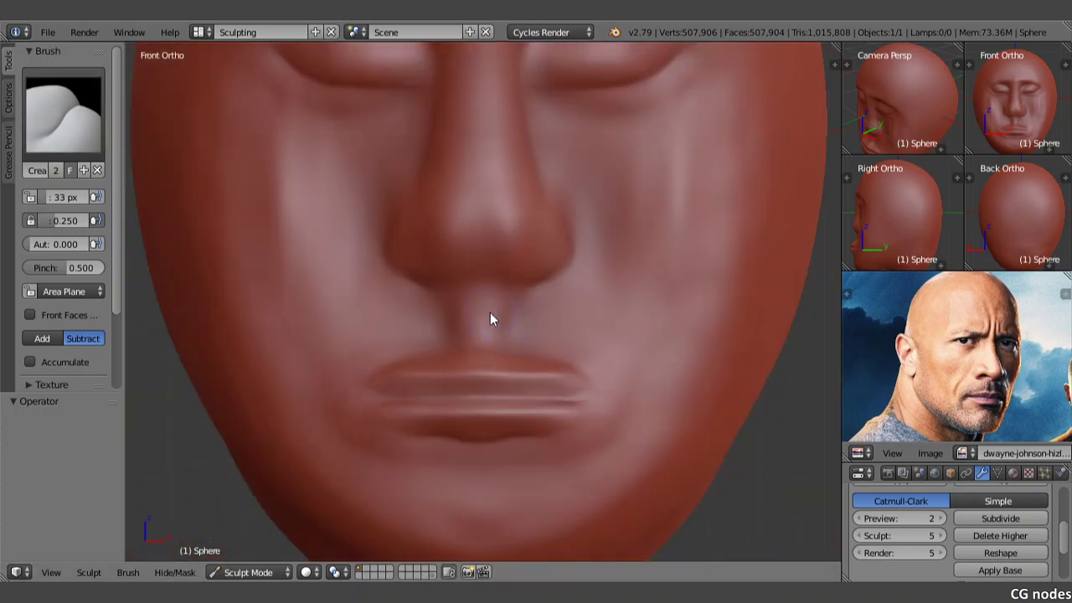
drag(475, 347, 480, 313)
middle_drag(488, 321, 444, 331)
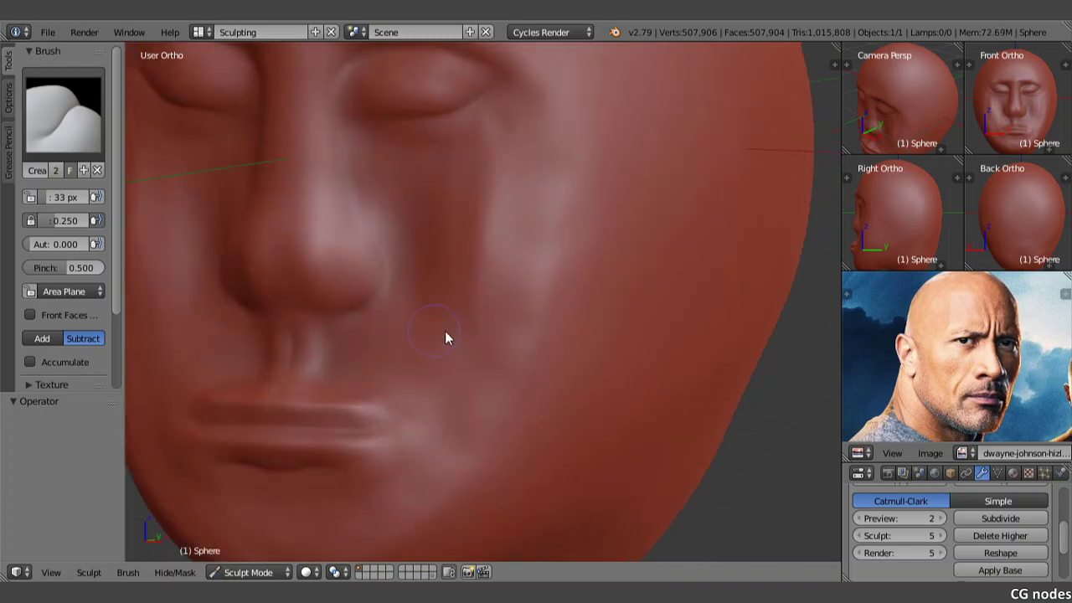
- Switch to the SculptDraw brush and raise ridges from the upper lip toward the nose
shift+middle_drag(354, 349, 488, 276)
click(99, 126)
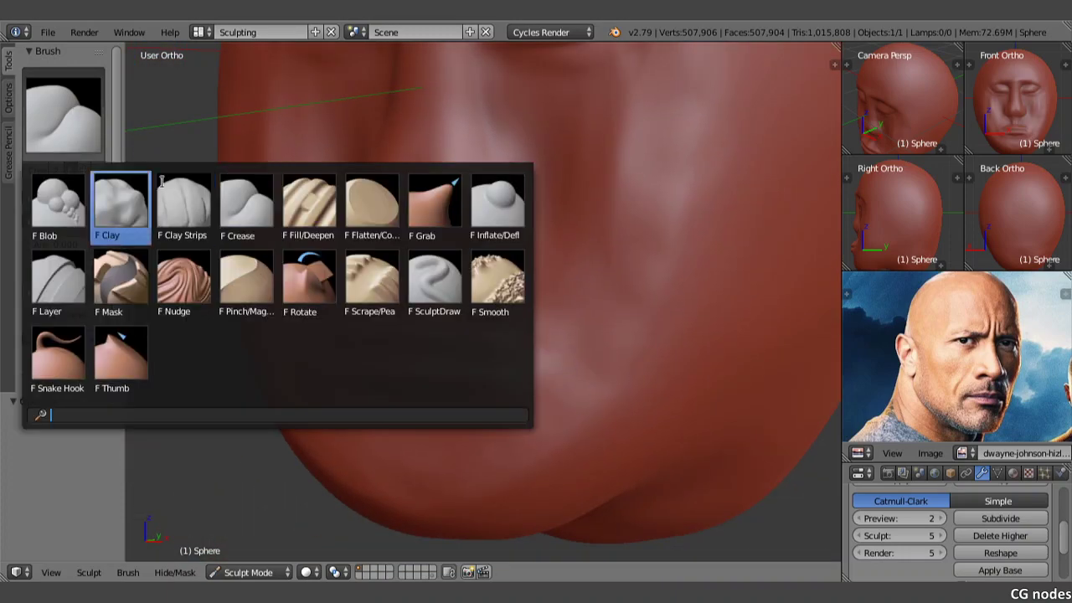
click(431, 289)
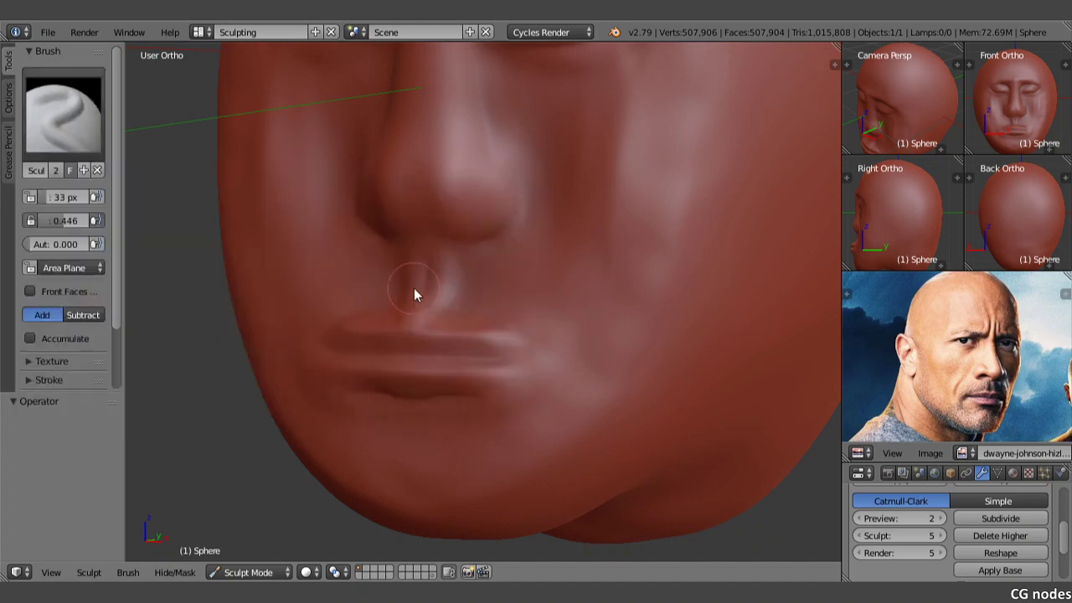
drag(414, 288, 419, 260)
drag(432, 313, 441, 289)
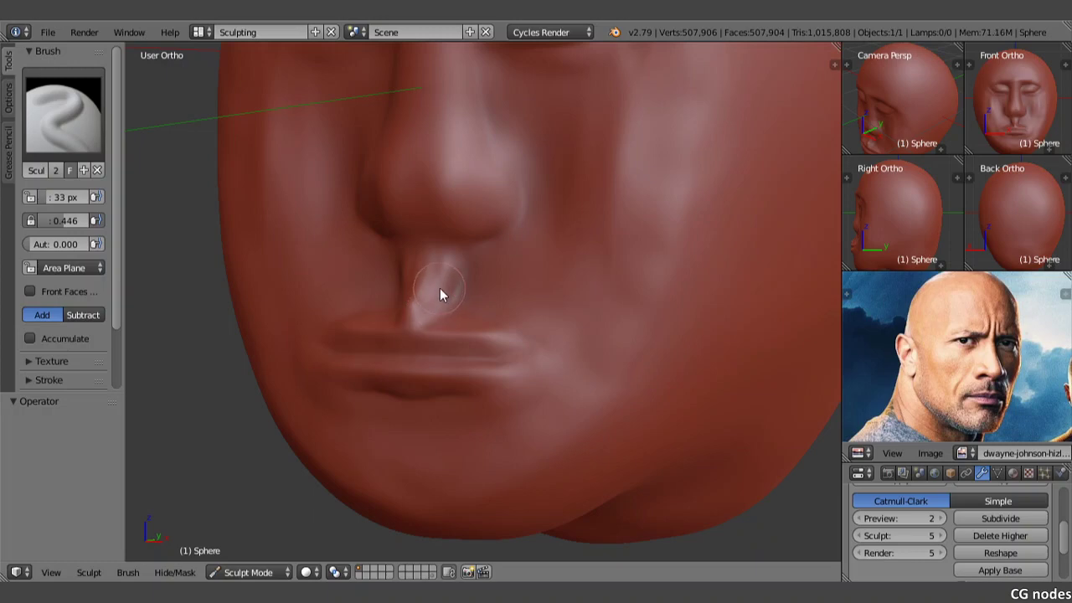
- Add more raised ridges right of the philtrum centre and bumps across the upper lip
middle_drag(407, 277, 447, 287)
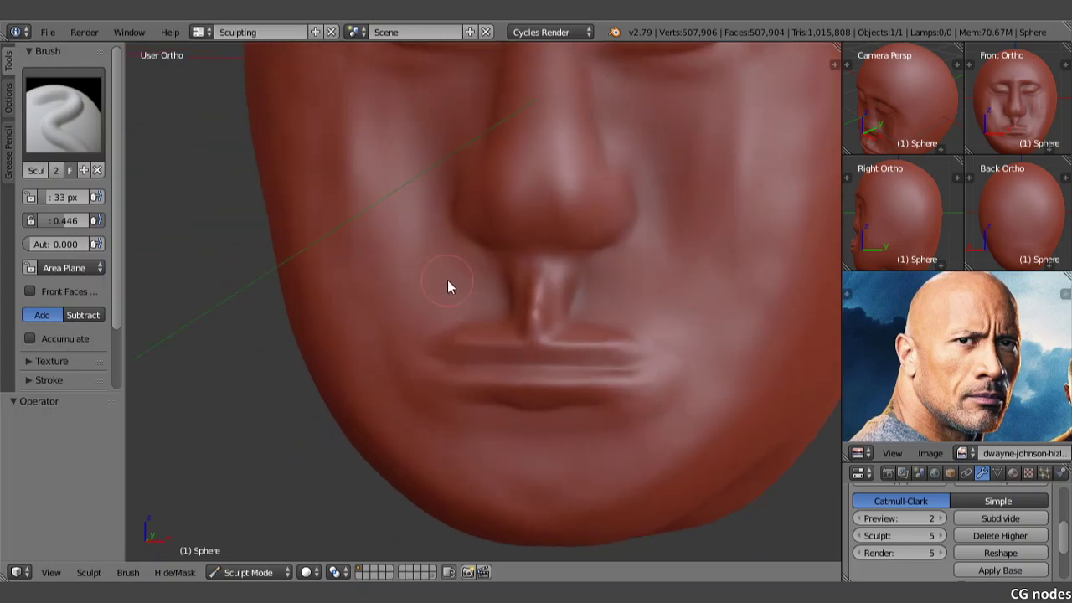
mouse_move(530, 290)
mouse_down()
mouse_move(507, 306)
mouse_move(507, 333)
mouse_move(520, 313)
mouse_move(511, 306)
mouse_move(519, 278)
mouse_up()
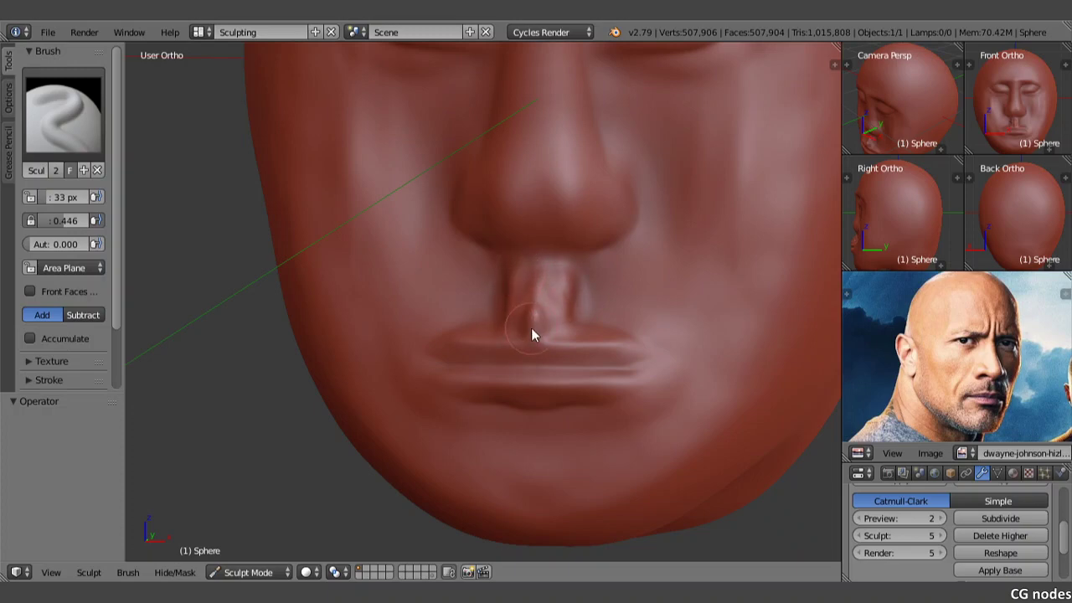
mouse_move(530, 335)
mouse_down()
mouse_move(526, 275)
mouse_move(575, 279)
mouse_up()
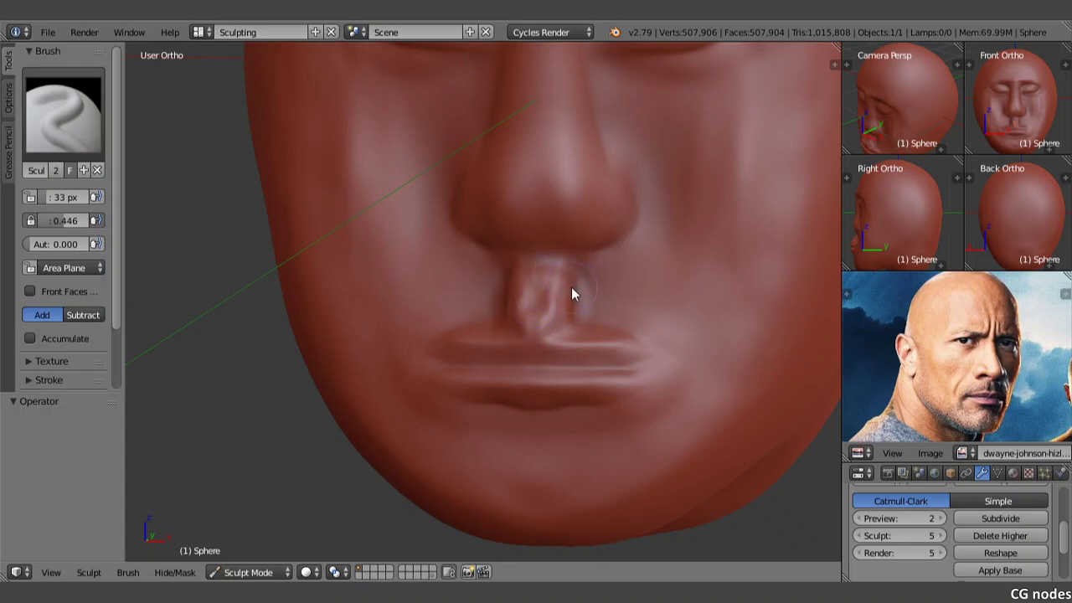
middle_drag(562, 289, 539, 295)
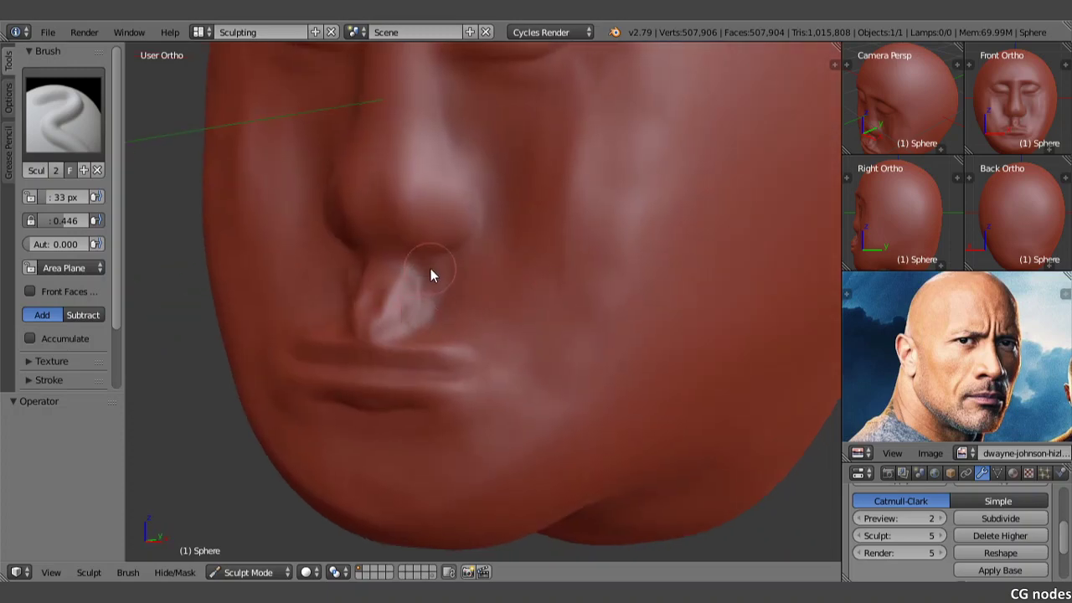
drag(430, 271, 424, 333)
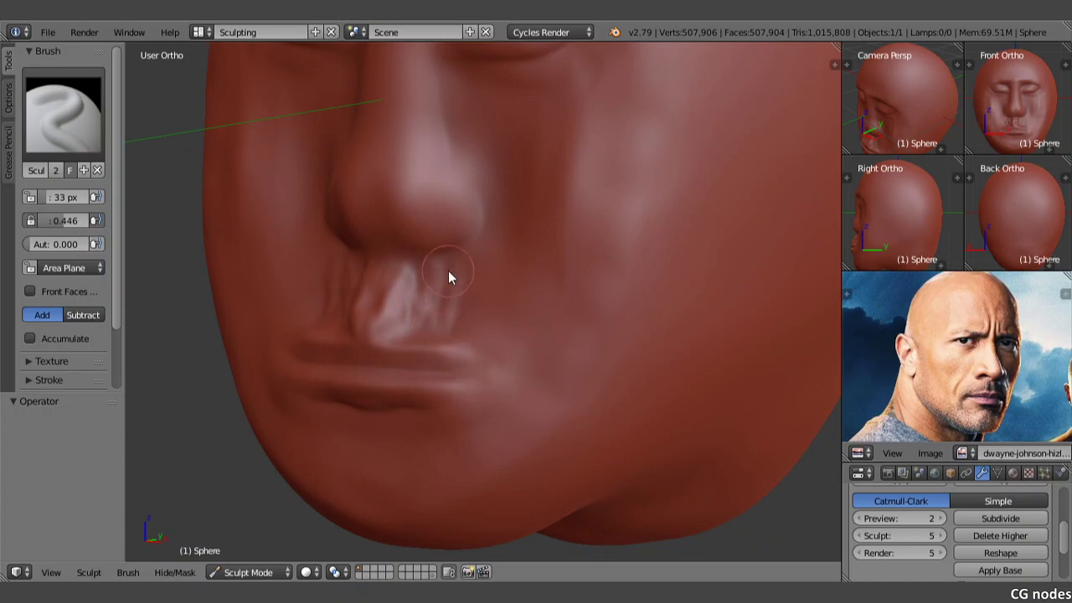
mouse_move(354, 277)
middle_down()
mouse_move(433, 268)
mouse_move(531, 292)
middle_up()
mouse_move(500, 298)
mouse_down()
mouse_move(484, 328)
mouse_move(491, 272)
mouse_move(480, 272)
mouse_move(461, 308)
mouse_move(486, 271)
mouse_move(461, 299)
mouse_move(466, 310)
mouse_move(485, 300)
mouse_move(514, 318)
mouse_up()
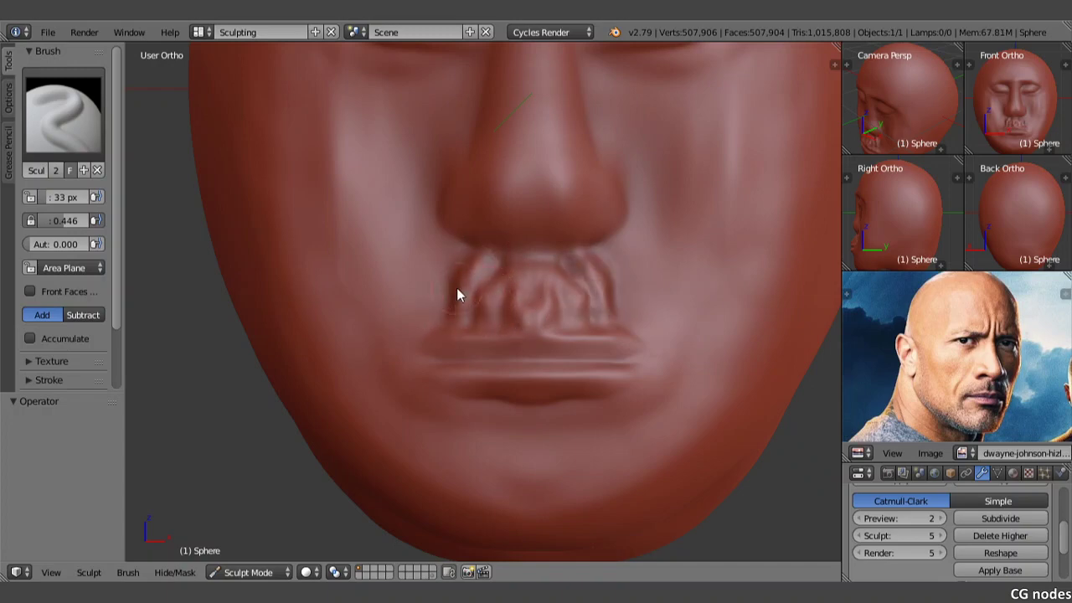
- Soften the rough upper-lip ridges below the nose with the Smooth brush
click(63, 113)
click(490, 259)
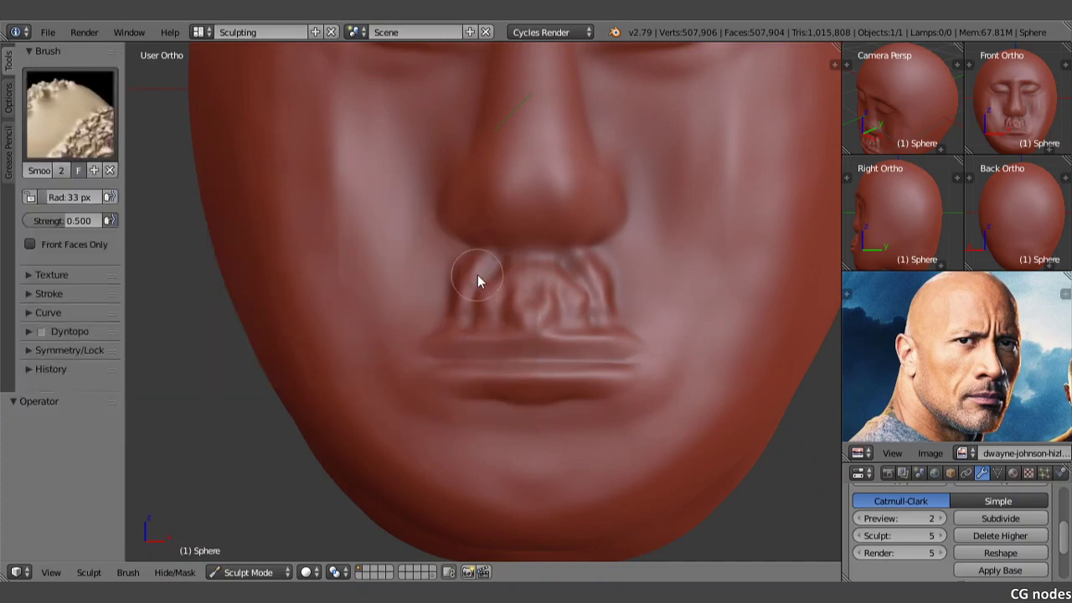
mouse_move(477, 275)
mouse_down()
mouse_move(466, 293)
mouse_move(488, 278)
mouse_move(485, 287)
mouse_move(547, 325)
mouse_move(615, 329)
mouse_up()
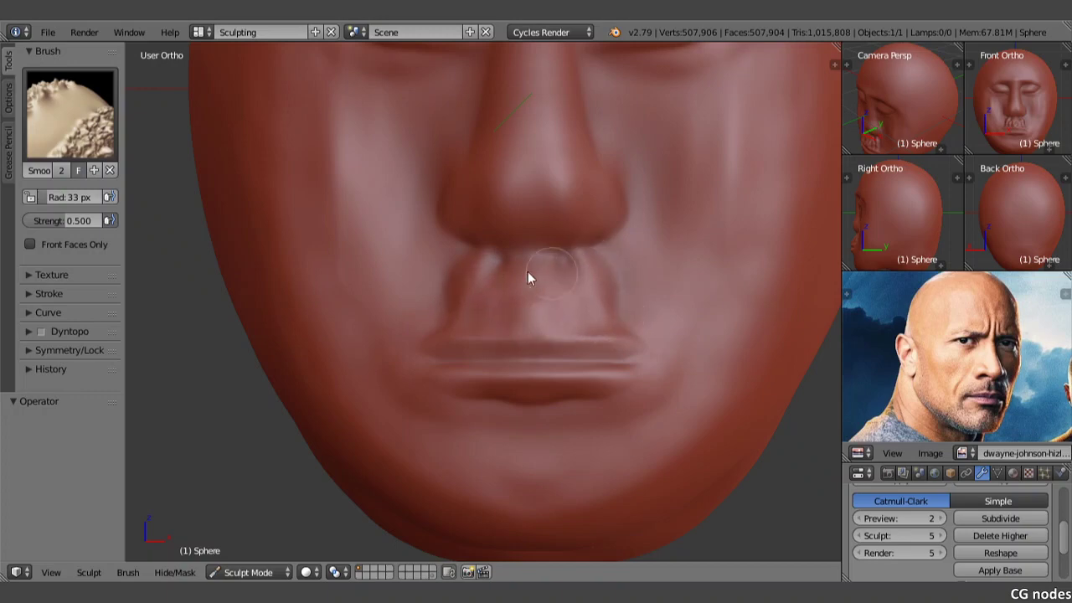
mouse_move(528, 278)
mouse_down()
mouse_move(569, 268)
mouse_move(442, 312)
mouse_move(637, 301)
mouse_up()
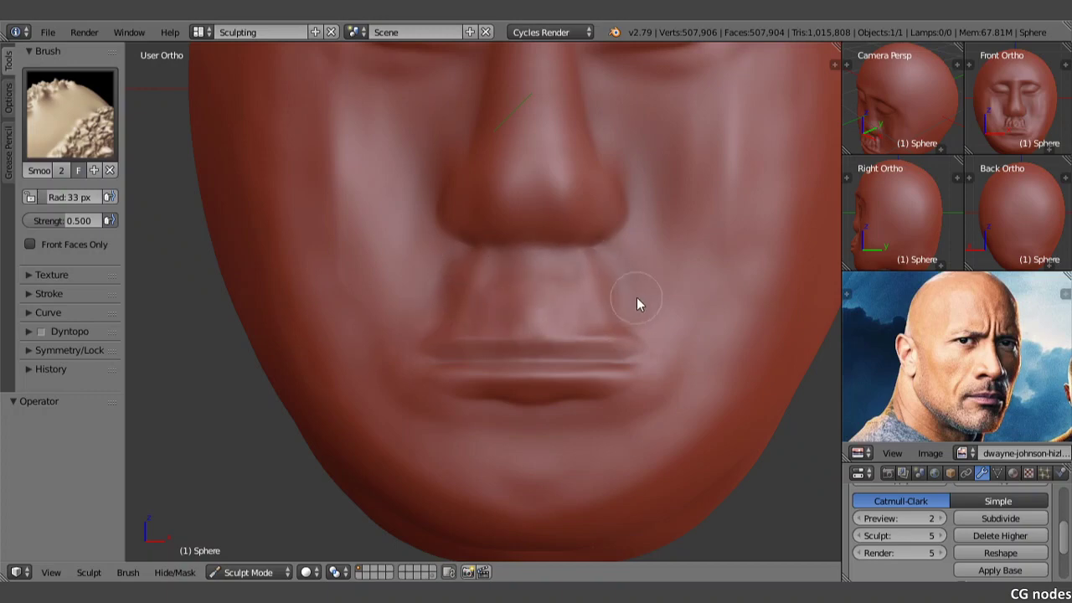
middle_drag(513, 277, 473, 278)
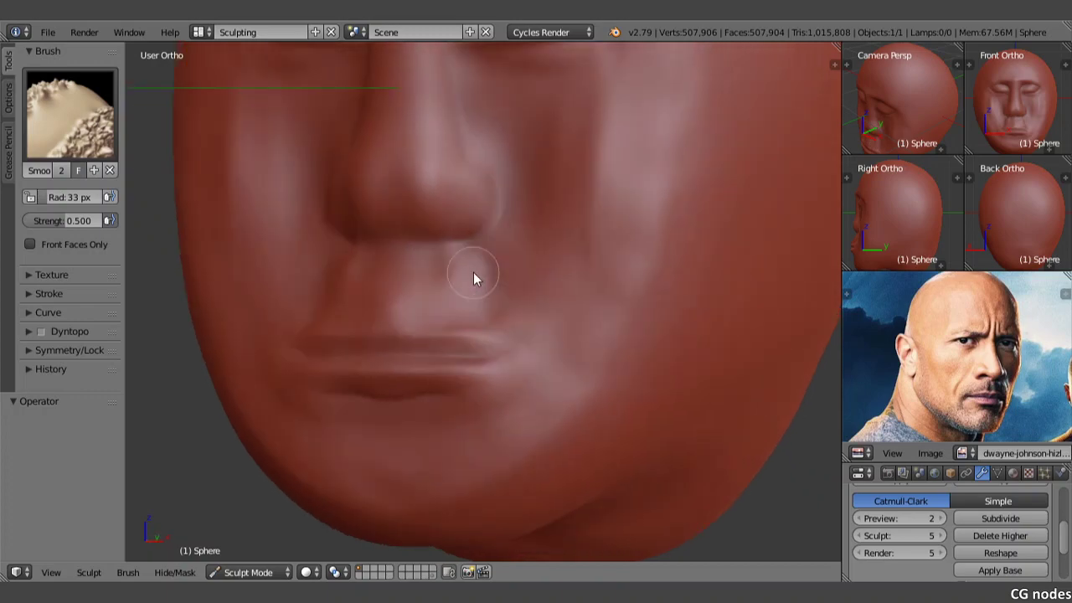
- Redraw the philtrum ridges with SculptDraw, then smooth them and their mirror again
click(71, 113)
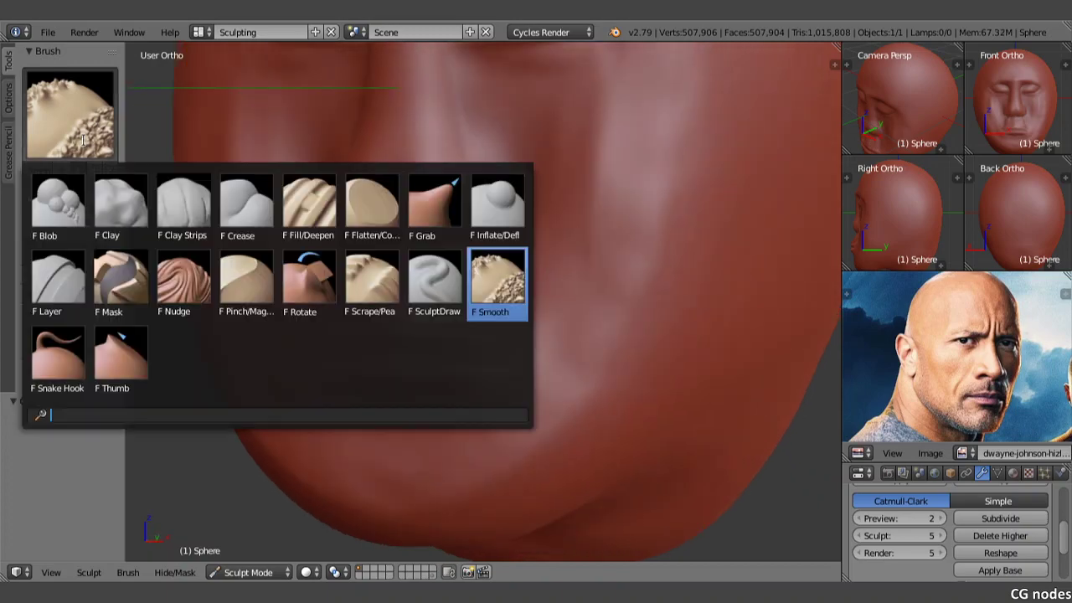
click(442, 281)
mouse_move(491, 314)
mouse_down()
mouse_move(488, 262)
mouse_move(492, 292)
mouse_move(513, 243)
mouse_move(496, 241)
mouse_move(500, 316)
mouse_up()
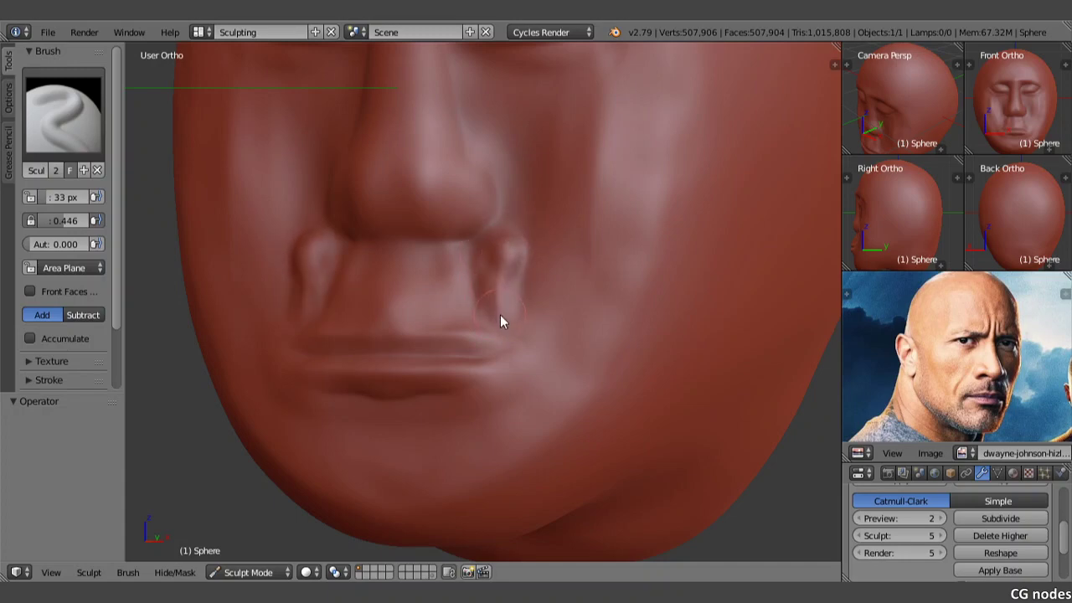
click(100, 139)
click(523, 287)
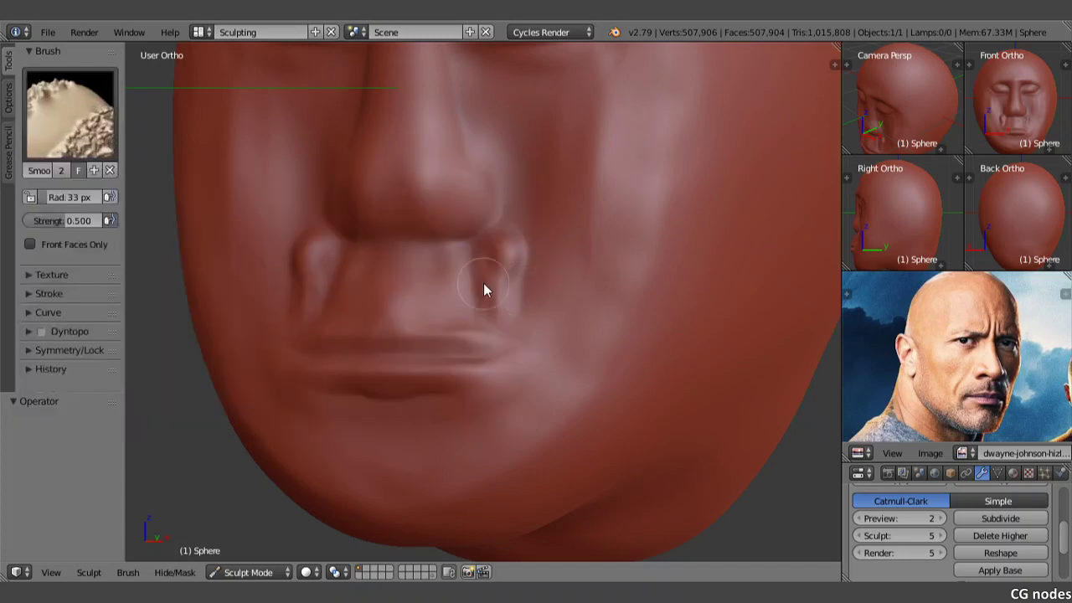
mouse_move(508, 233)
mouse_down()
mouse_move(513, 275)
mouse_move(471, 268)
mouse_up()
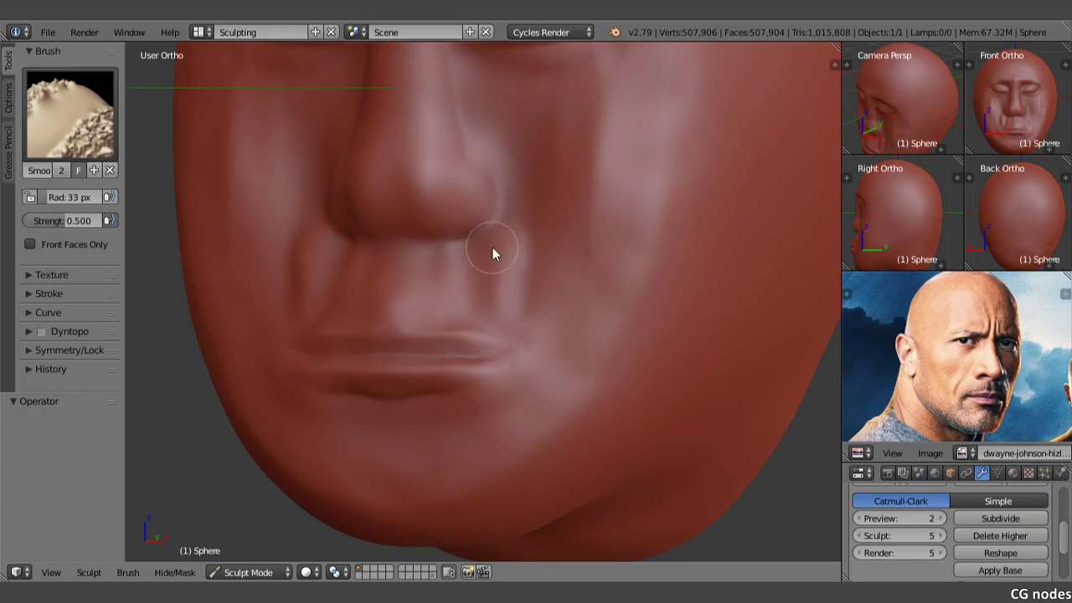
click(46, 98)
- Carve a sharper central philtrum groove with the Crease brush, then select the Grab brush
click(251, 201)
middle_drag(353, 268, 410, 273)
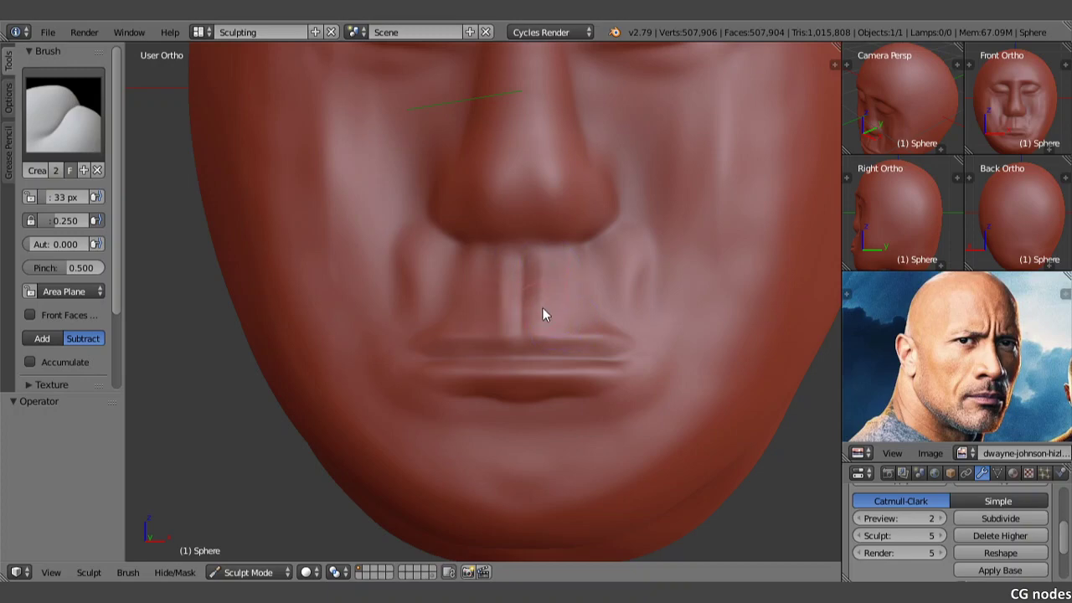
drag(548, 278, 545, 275)
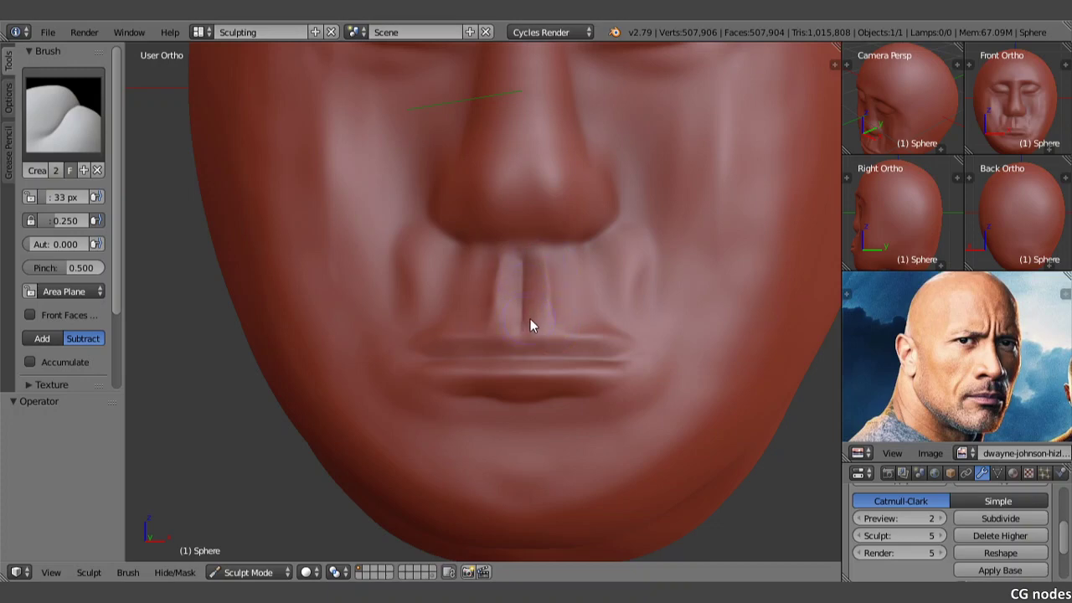
click(64, 112)
click(429, 204)
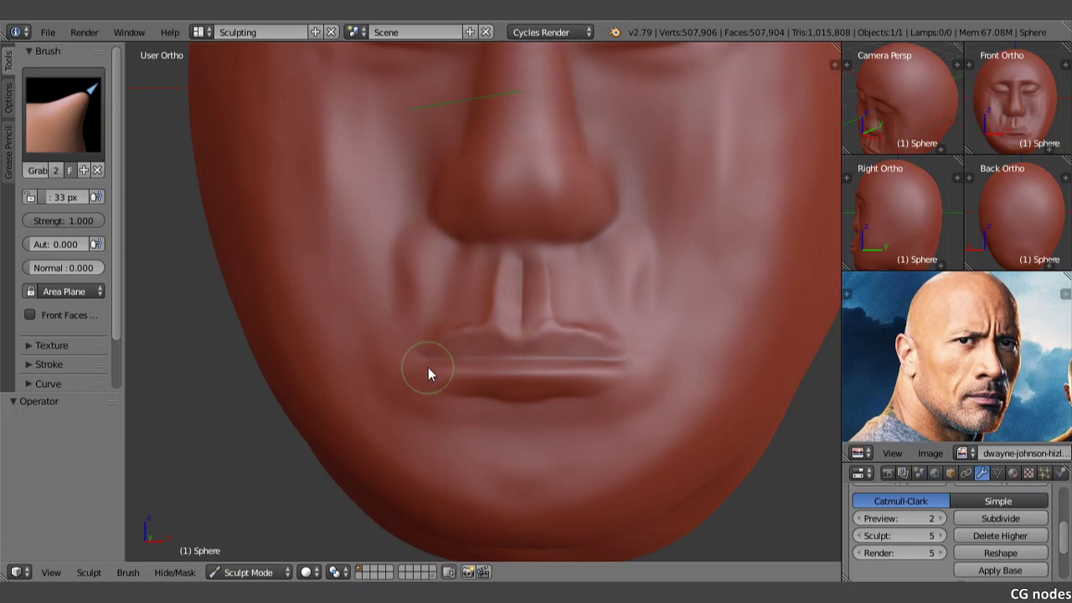
- Pull the lip corners into a new shape with the Grab brush
drag(428, 367, 428, 362)
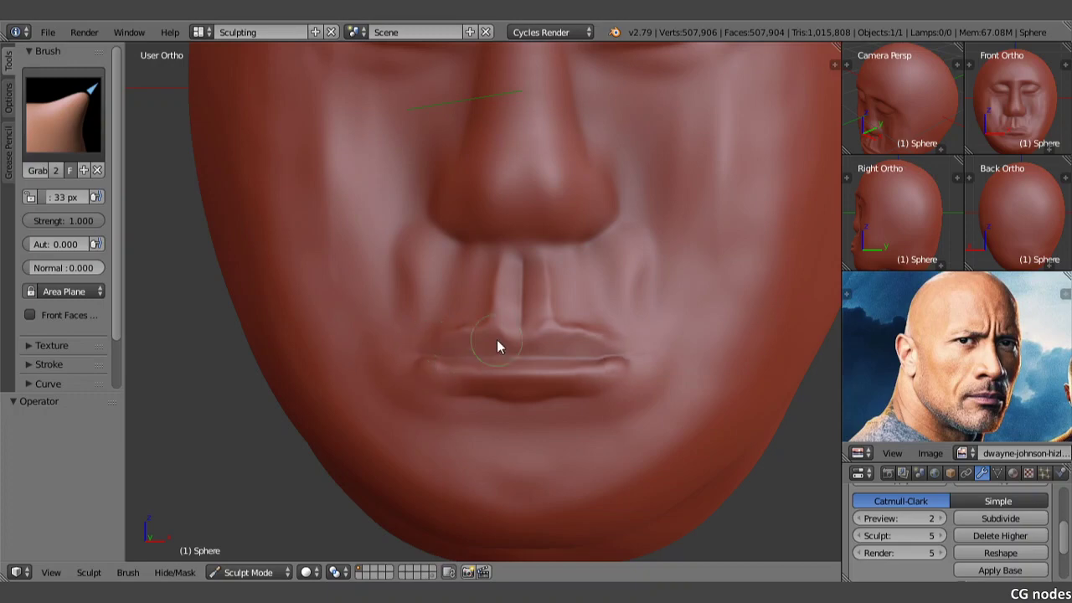
middle_drag(563, 294, 510, 291)
mouse_move(413, 289)
middle_down()
mouse_move(499, 230)
mouse_move(485, 242)
mouse_move(452, 243)
middle_up()
- Deepen the crease between and under the lips with SculptDraw, undoing one stroke
click(63, 113)
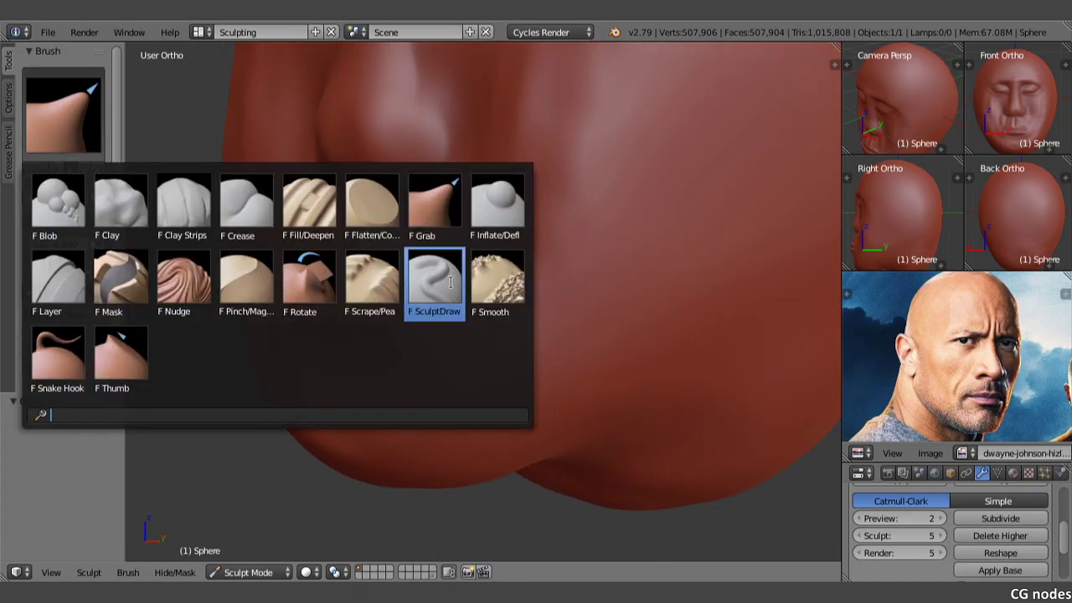
click(431, 240)
middle_drag(359, 306, 361, 311)
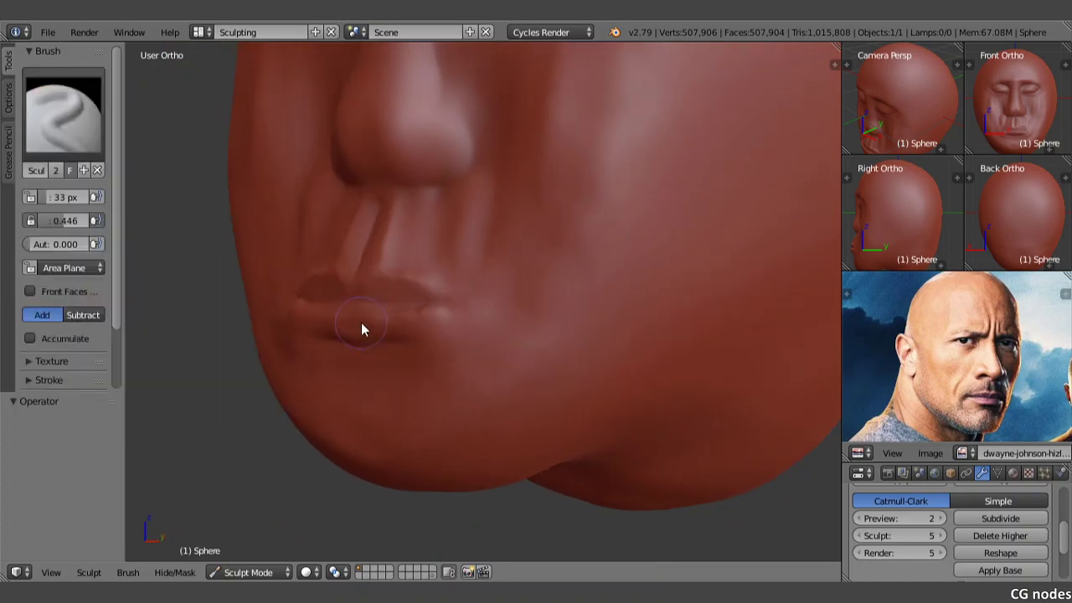
drag(366, 344, 410, 341)
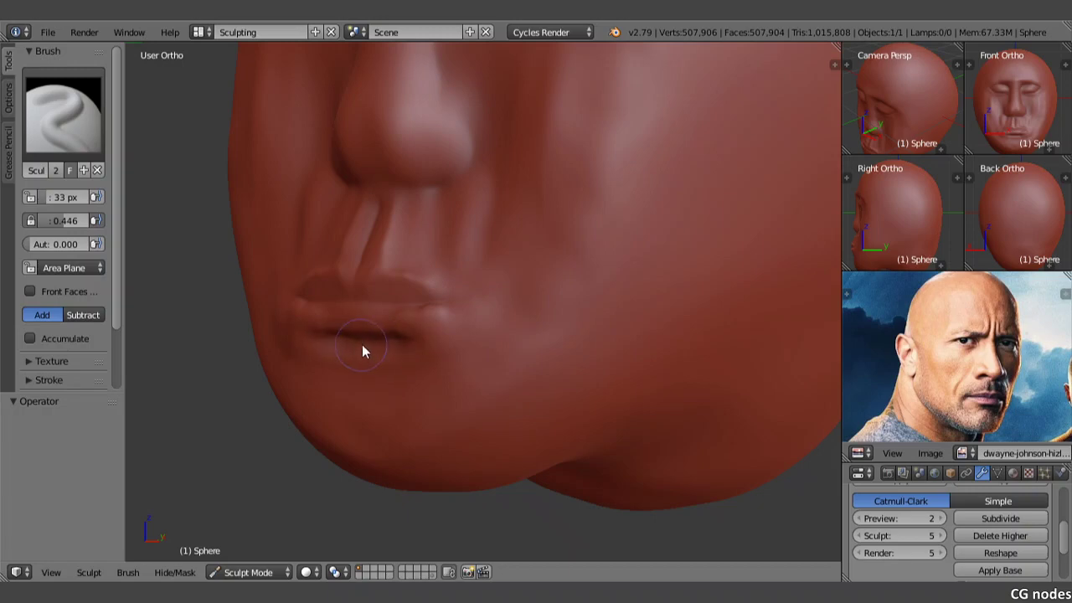
key(ctrl+z)
drag(405, 350, 352, 351)
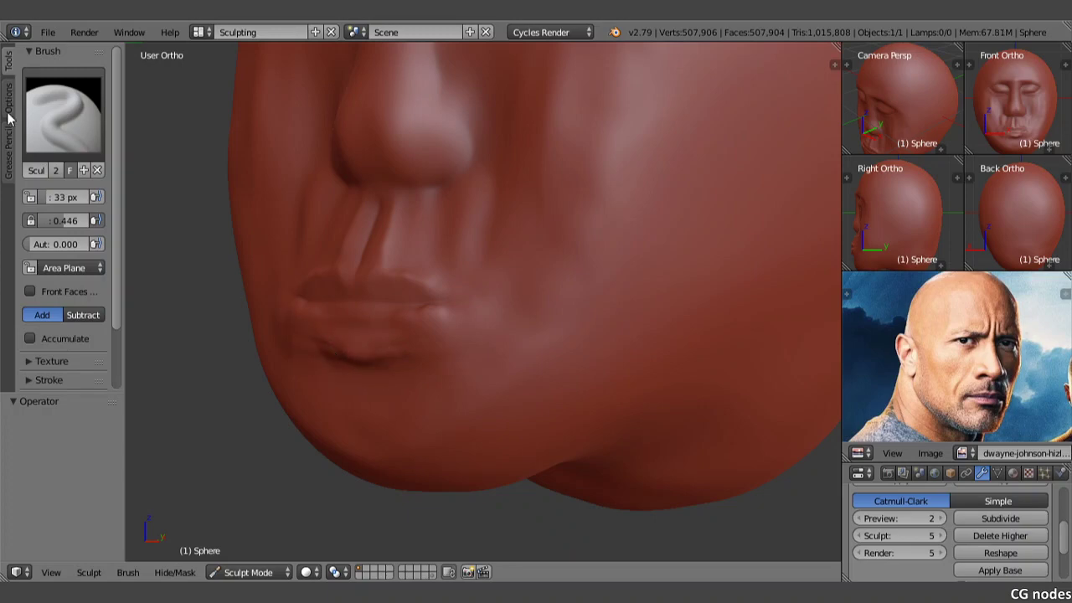
- Smooth away the dark crease under the lower lip with the Smooth brush
click(48, 110)
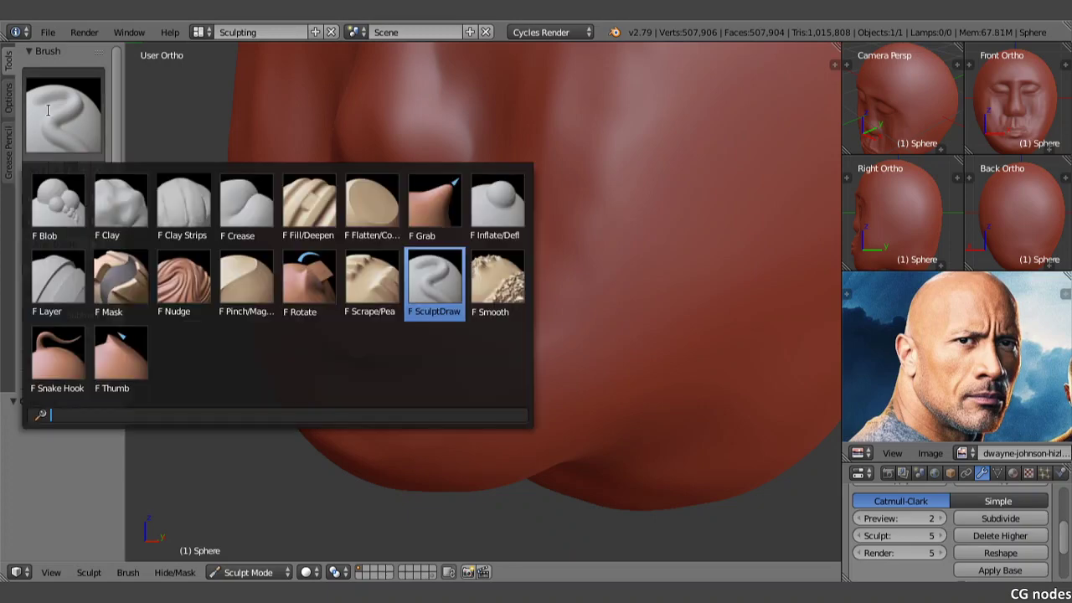
click(497, 280)
mouse_move(416, 360)
mouse_down()
mouse_move(358, 358)
mouse_move(375, 354)
mouse_move(418, 363)
mouse_move(358, 370)
mouse_up()
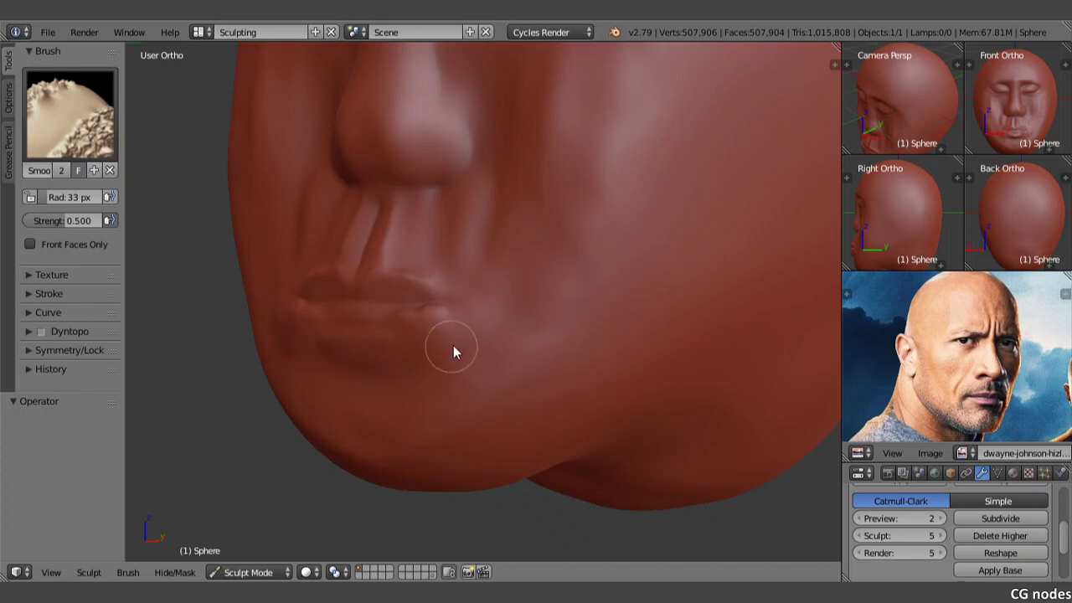
middle_drag(319, 281, 373, 283)
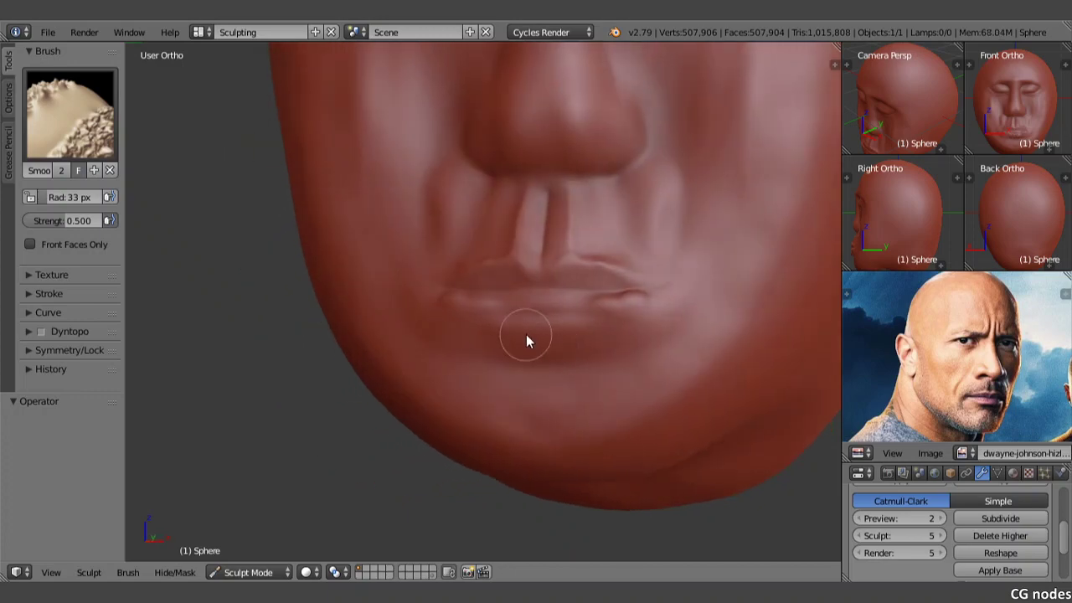
- Crease the left mouth corner and lower-lip seam with the Crease brush
click(71, 114)
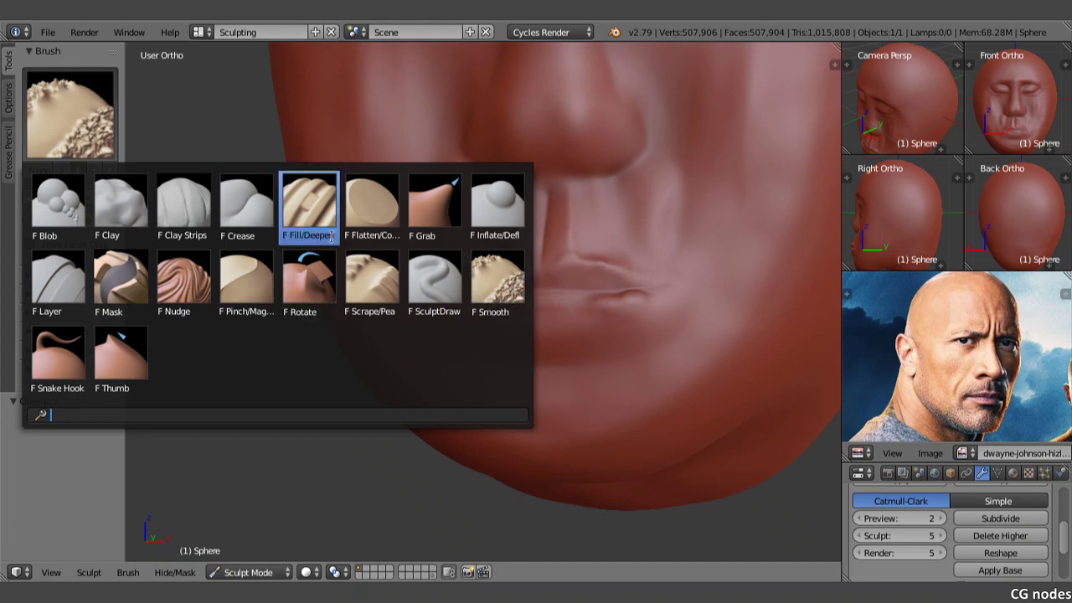
click(268, 207)
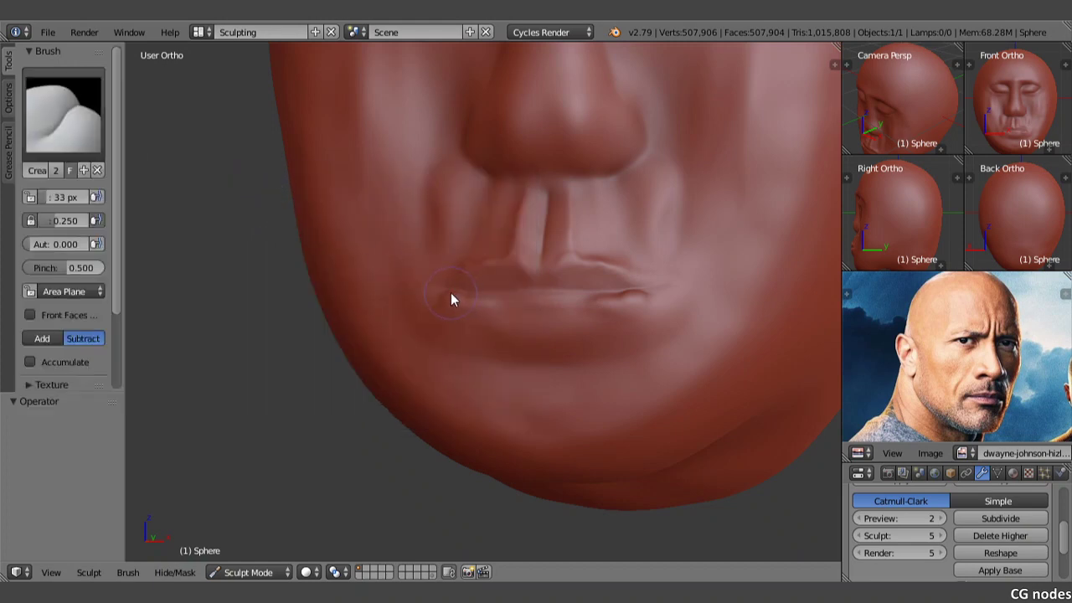
drag(451, 298, 576, 309)
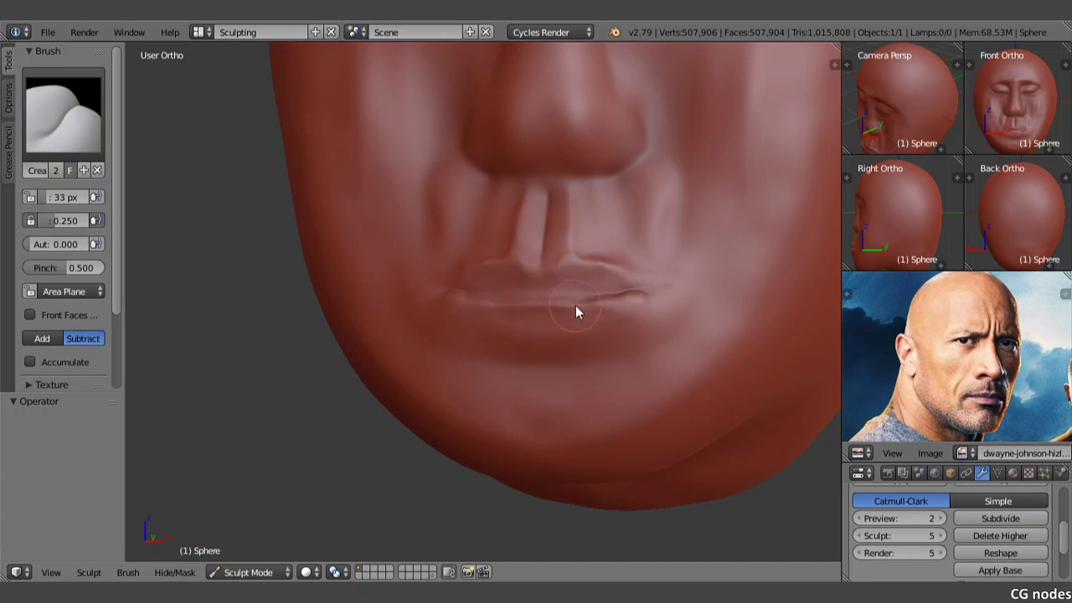
middle_drag(541, 266, 529, 260)
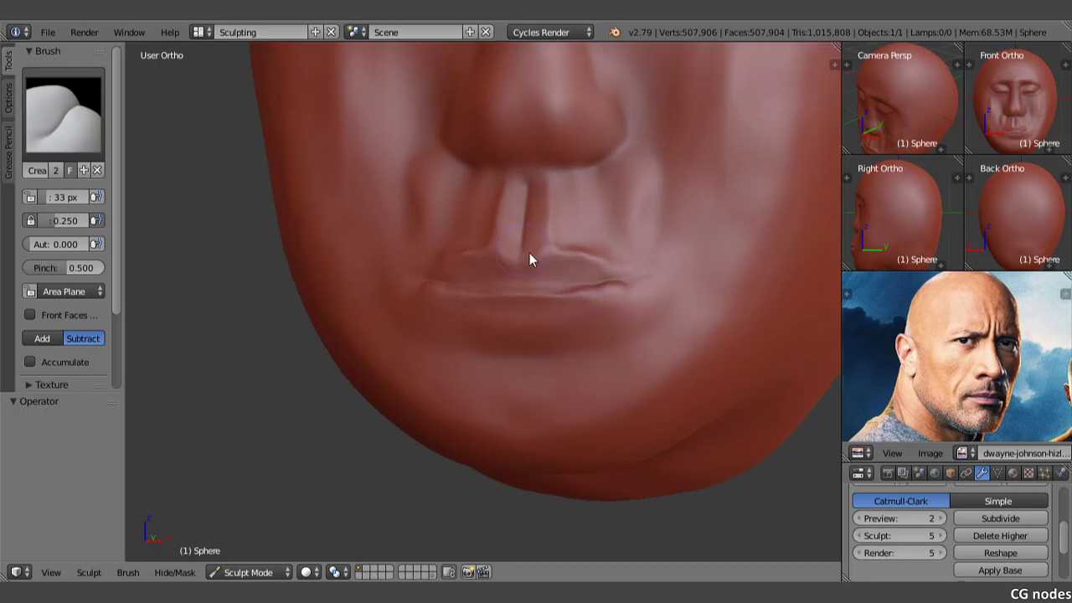
drag(430, 286, 548, 300)
scroll(494, 277, up, 2)
middle_drag(500, 288, 459, 250)
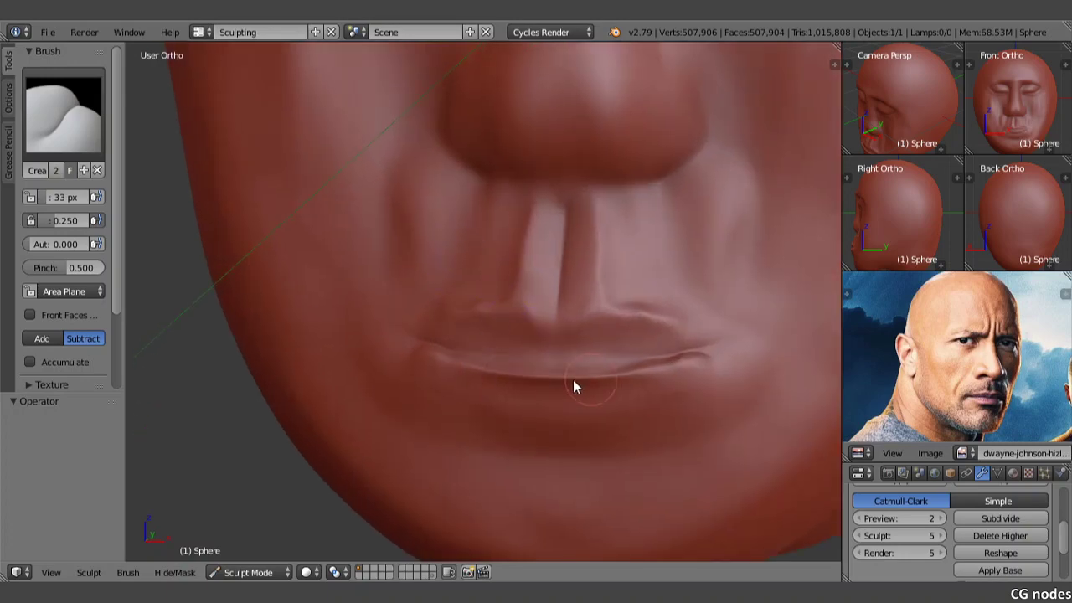
- Sharpen the lower-lip crease further, extending it across to the right side
drag(642, 373, 454, 382)
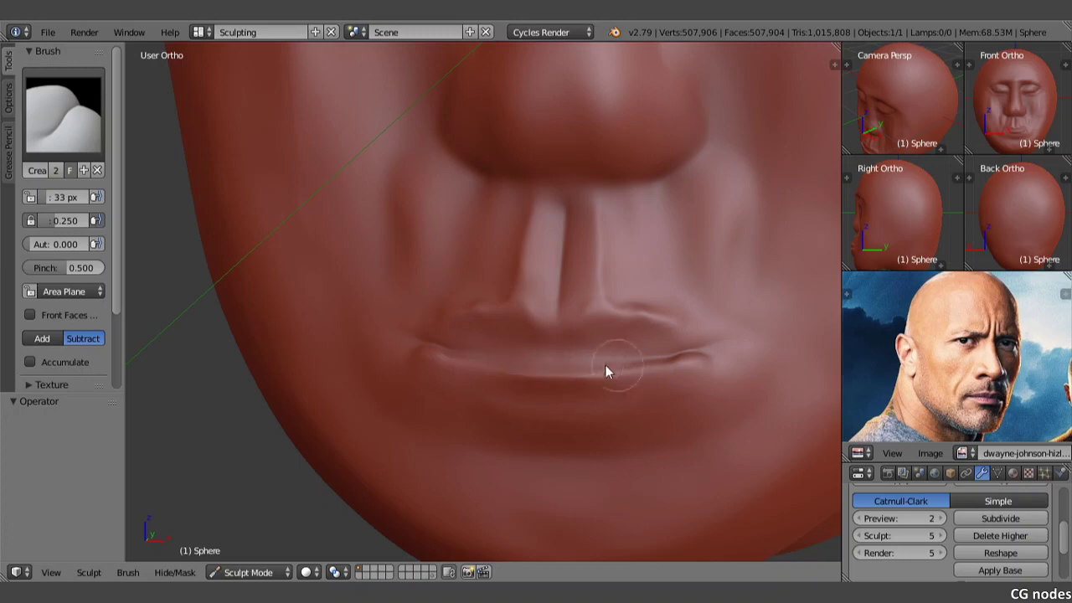
middle_drag(680, 369, 633, 344)
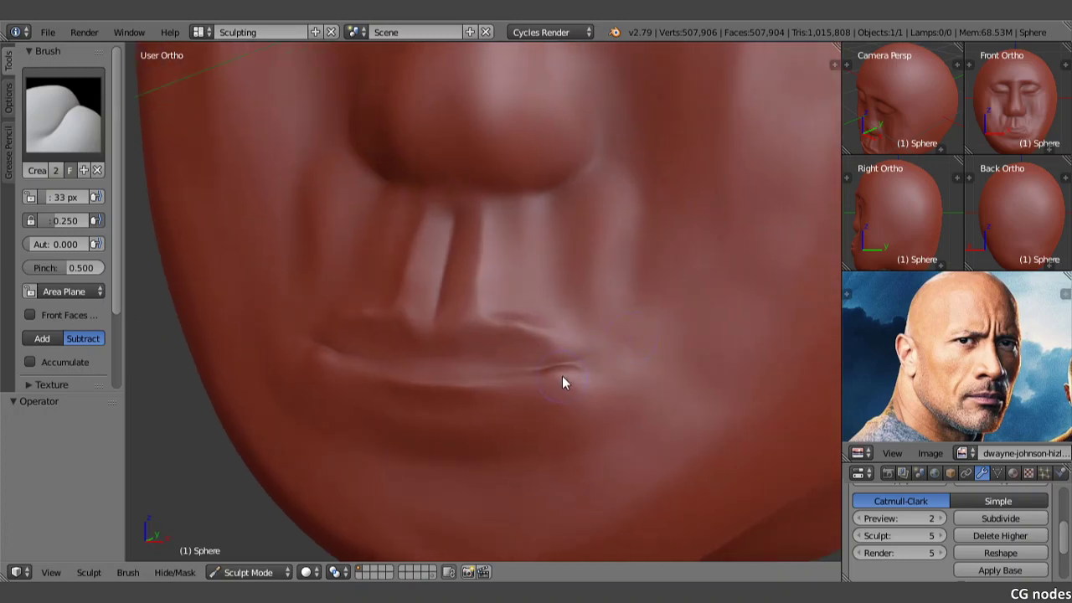
mouse_move(571, 363)
mouse_down()
mouse_move(455, 390)
mouse_move(399, 383)
mouse_move(471, 390)
mouse_move(319, 355)
mouse_move(435, 382)
mouse_move(570, 385)
mouse_up()
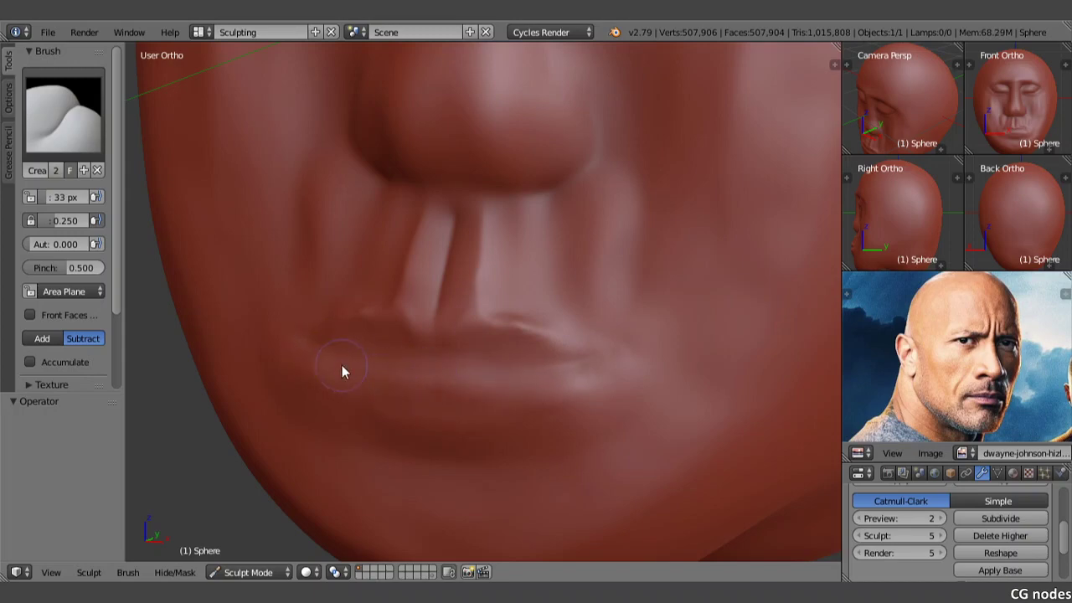
mouse_move(312, 366)
mouse_down()
mouse_move(416, 395)
mouse_move(477, 385)
mouse_up()
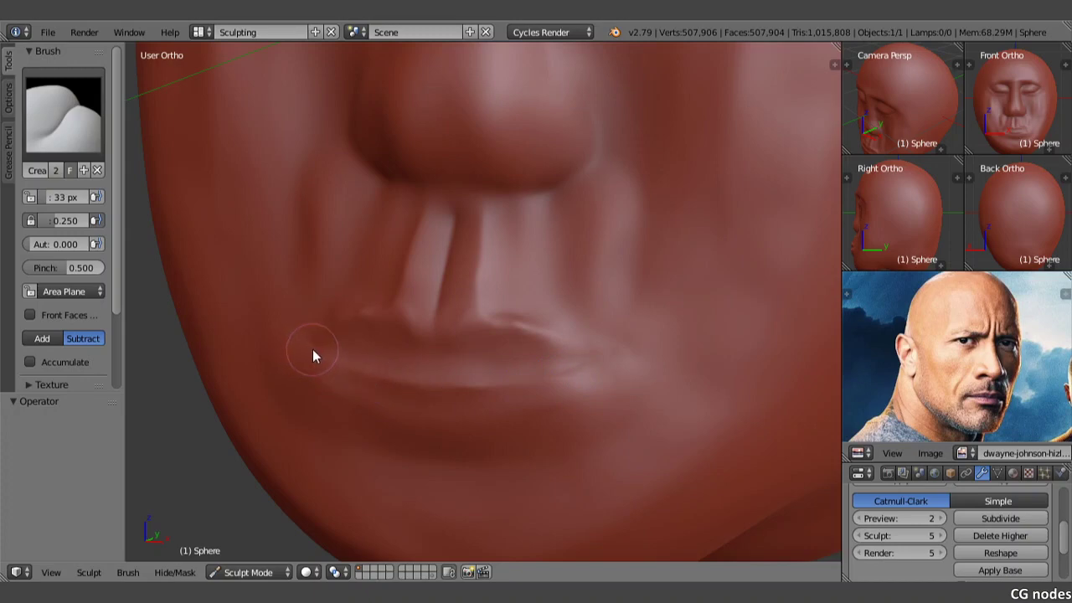
drag(317, 350, 431, 385)
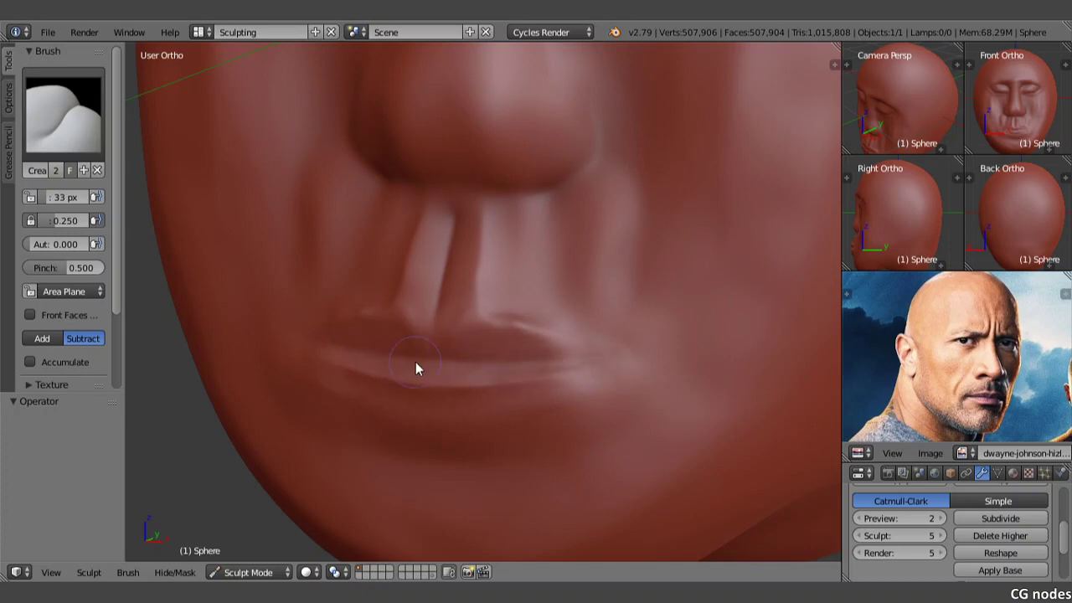
mouse_move(597, 367)
middle_down()
mouse_move(454, 283)
mouse_move(483, 262)
mouse_move(575, 253)
mouse_move(381, 290)
middle_up()
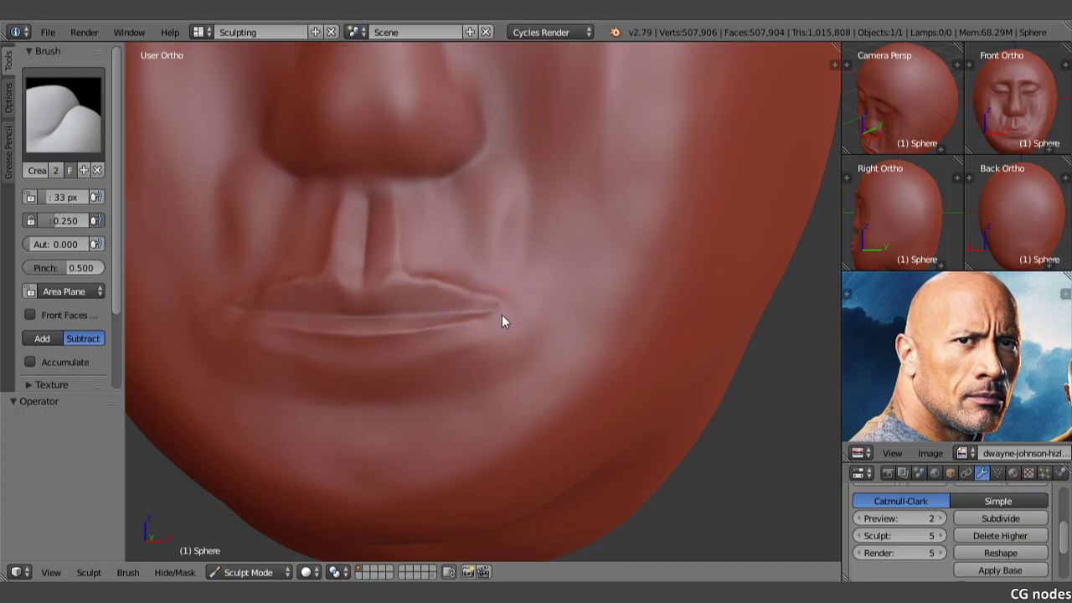
- Switch to the SculptDraw brush and set its radius to 17 px
click(63, 113)
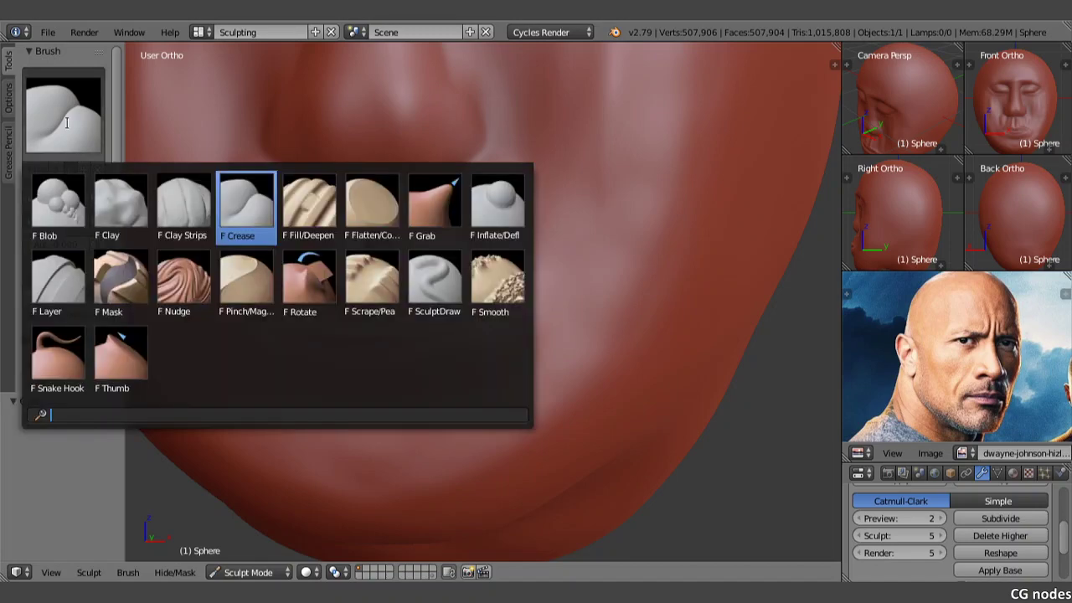
click(444, 209)
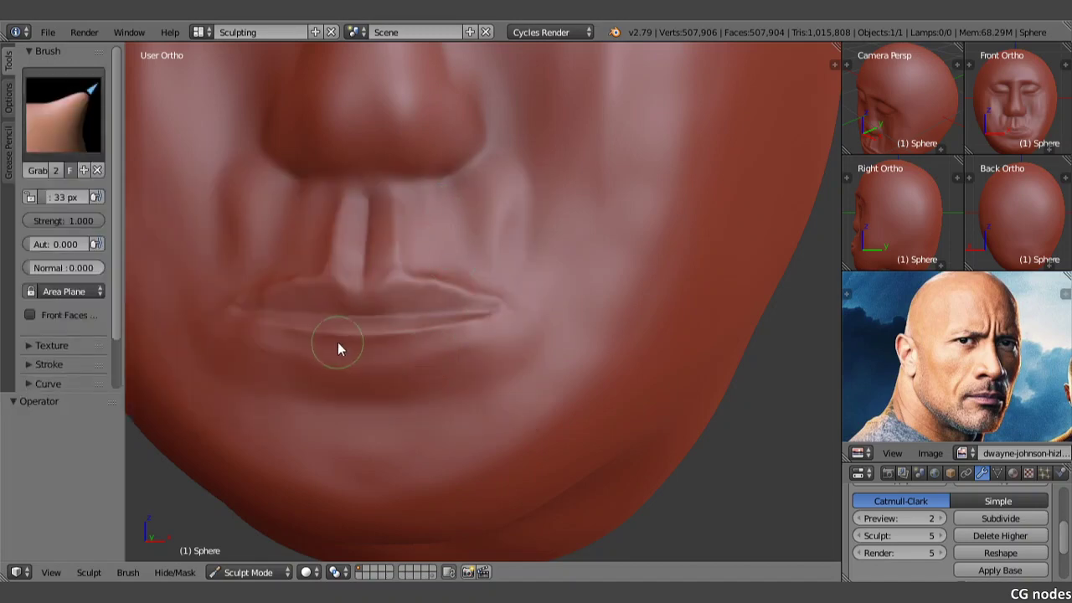
click(62, 113)
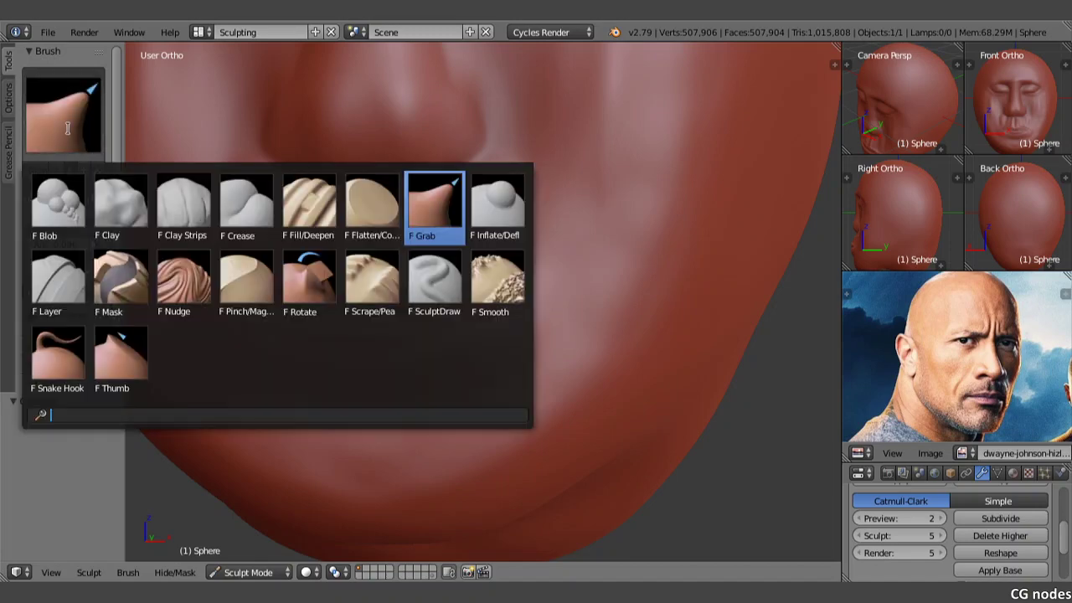
click(379, 220)
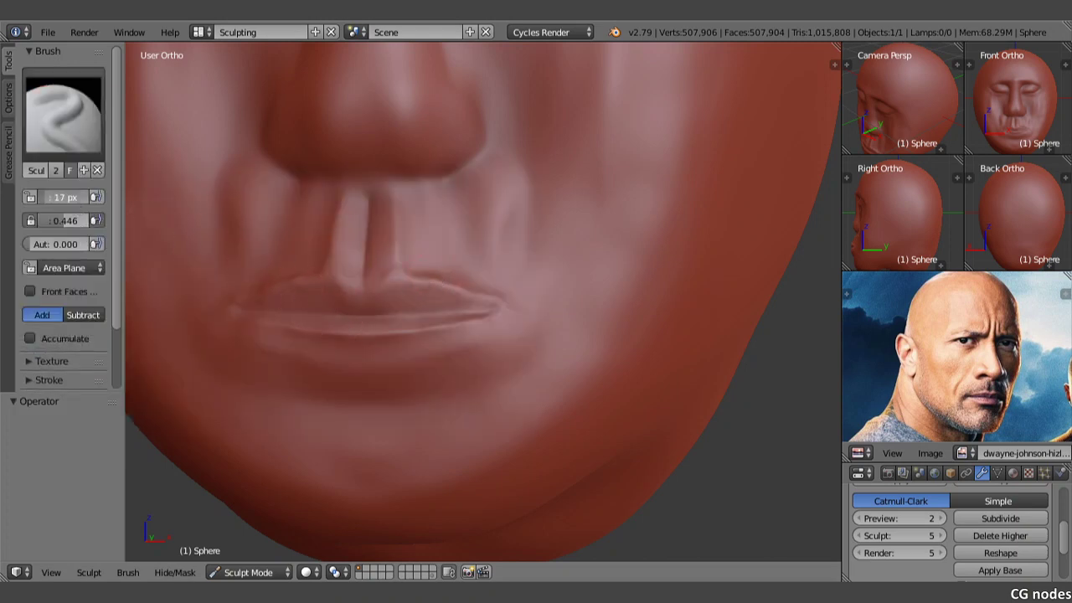
scroll(354, 299, up, 1)
scroll(327, 286, up, 1)
scroll(385, 259, up, 1)
scroll(397, 250, up, 1)
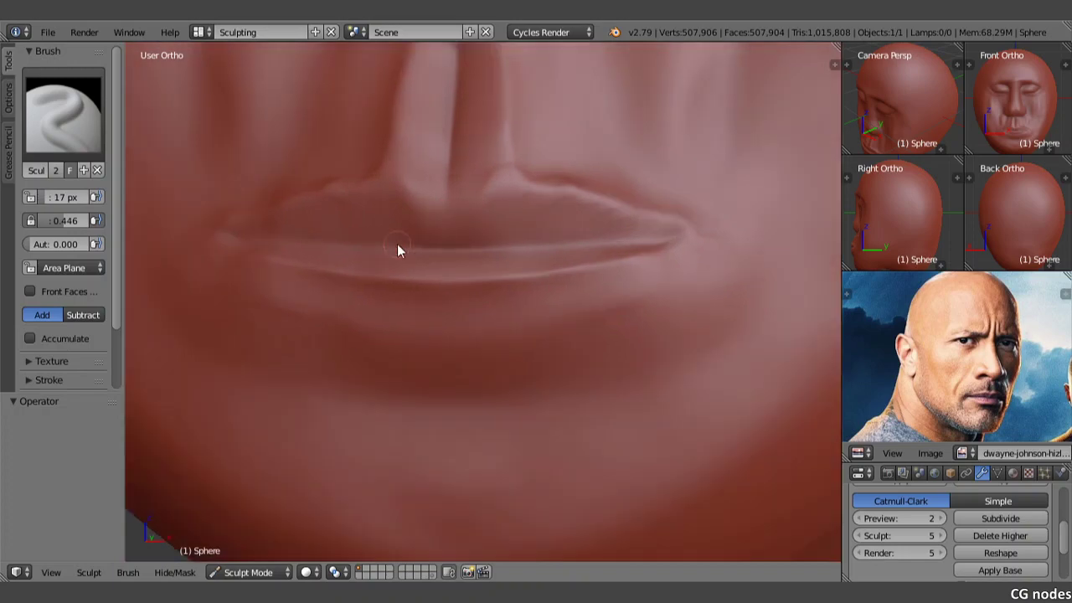
- Stroke fine ridges along the lip seam and the lower-lip crease
drag(294, 257, 450, 265)
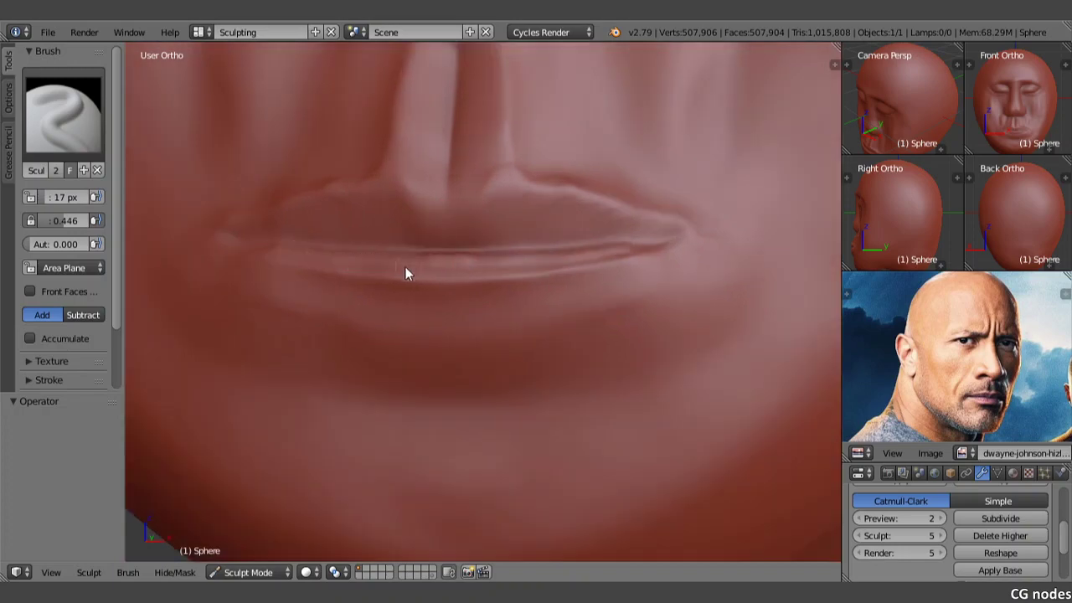
drag(347, 268, 495, 270)
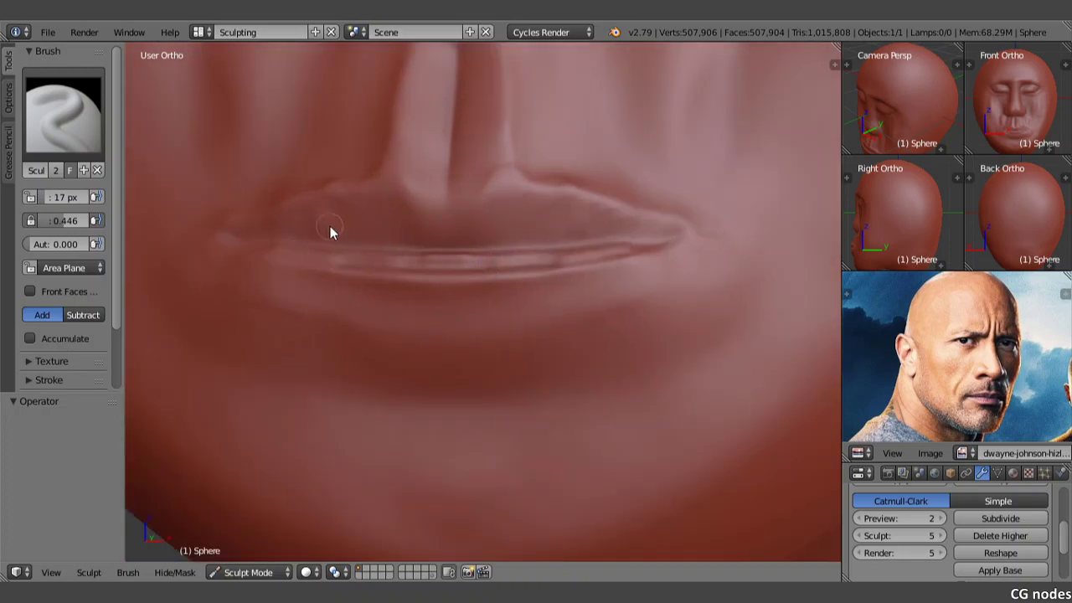
drag(330, 228, 542, 235)
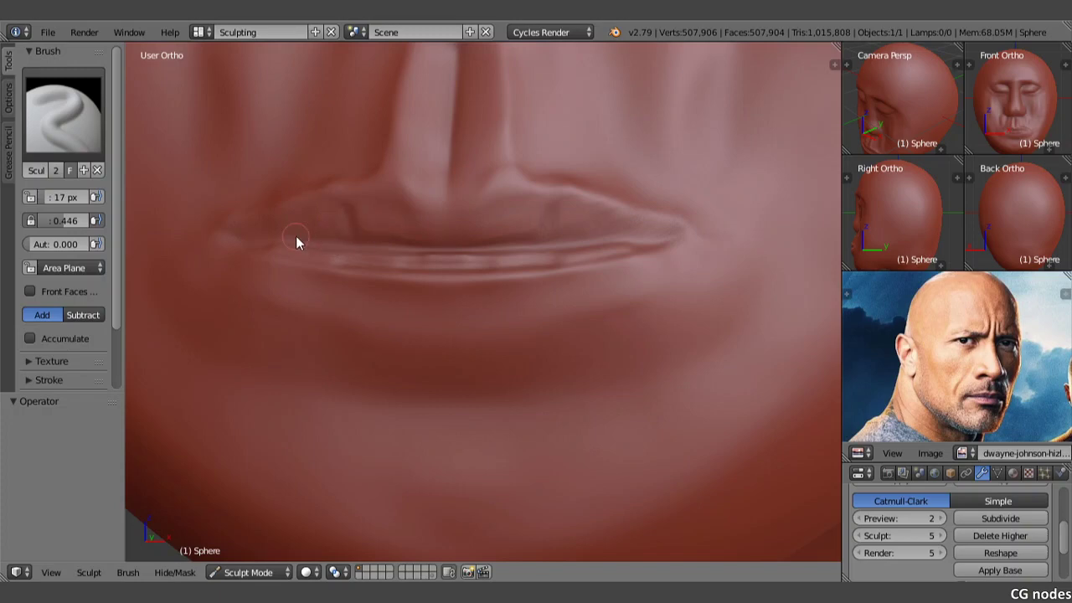
mouse_move(297, 236)
mouse_down()
mouse_move(505, 272)
mouse_move(352, 254)
mouse_up()
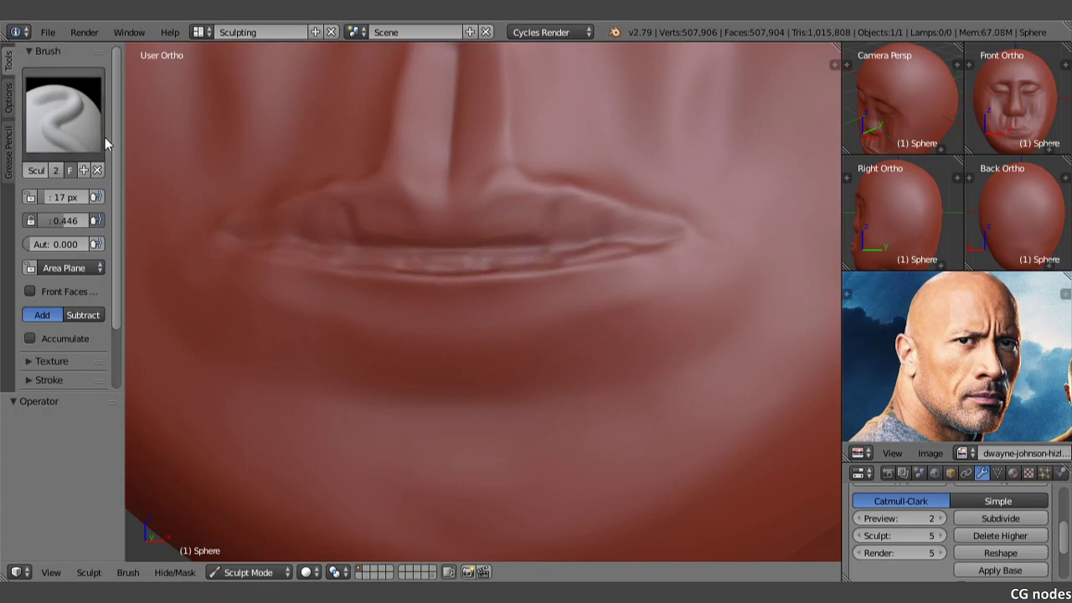
- Smooth the wrinkled lip-seam ridges with the 17 px Smooth brush into a cleaner mouth line
click(83, 121)
click(495, 280)
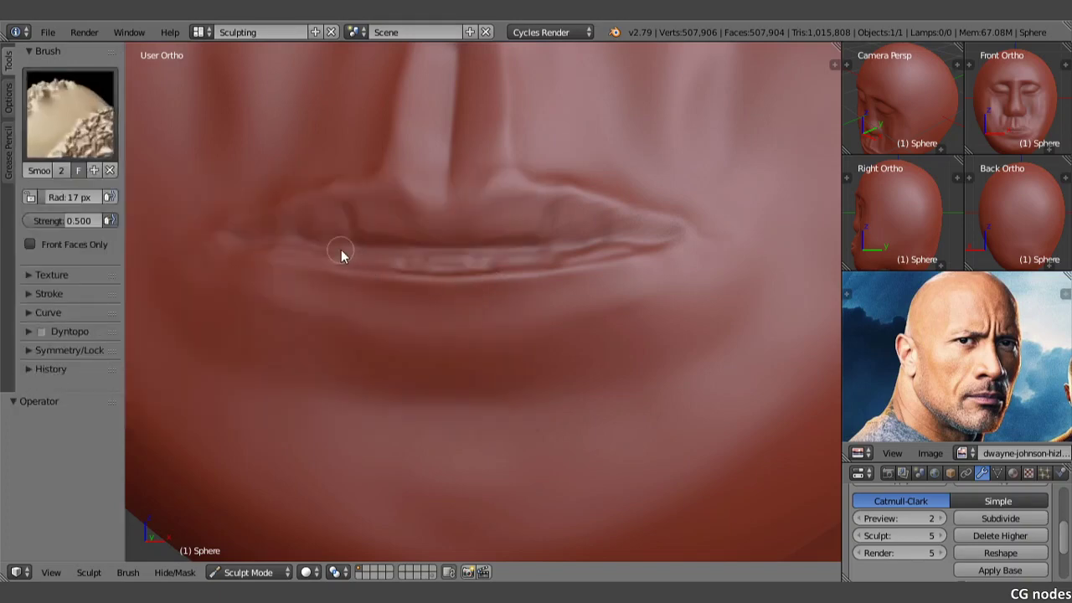
mouse_move(316, 253)
mouse_down()
mouse_move(478, 263)
mouse_move(373, 263)
mouse_move(475, 273)
mouse_move(631, 241)
mouse_move(338, 222)
mouse_move(512, 220)
mouse_move(361, 243)
mouse_move(264, 240)
mouse_up()
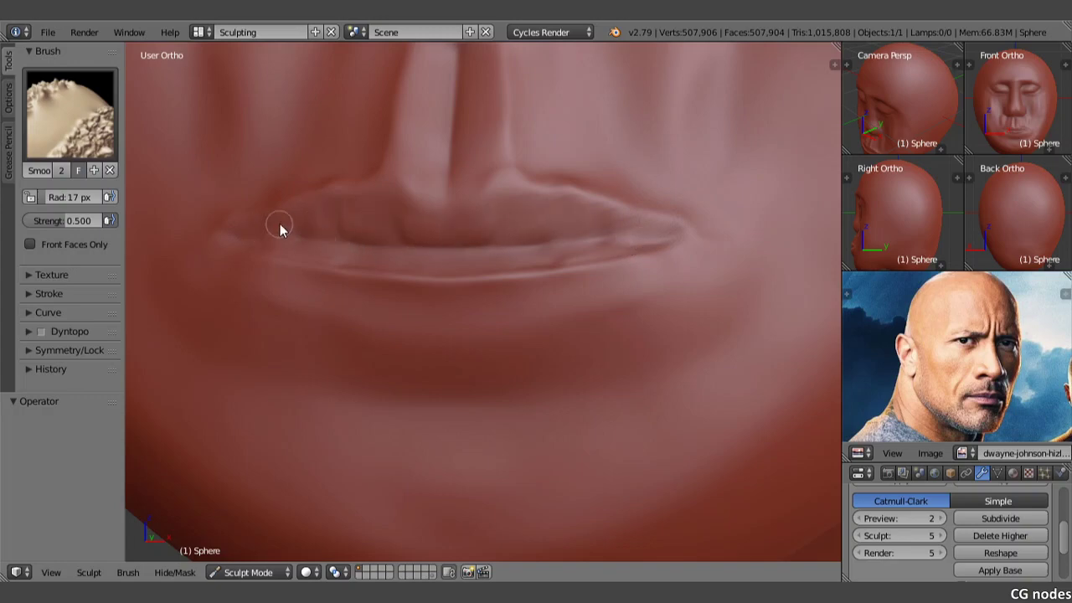
scroll(307, 231, down, 2)
scroll(299, 239, down, 2)
scroll(304, 246, down, 2)
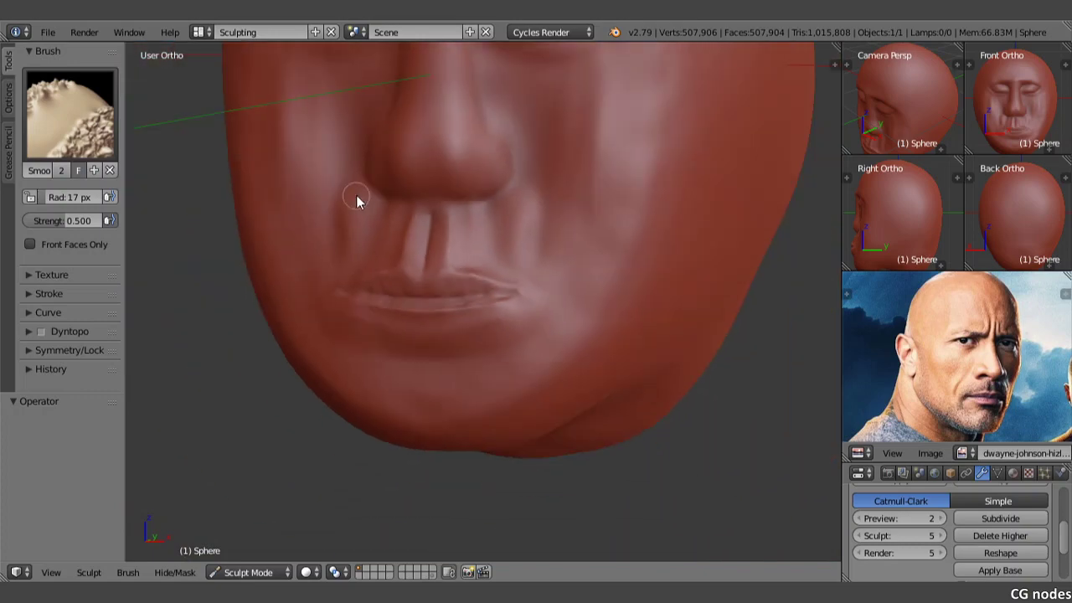
scroll(344, 243, down, 2)
mouse_move(339, 272)
middle_down()
mouse_move(389, 237)
mouse_move(350, 244)
middle_up()
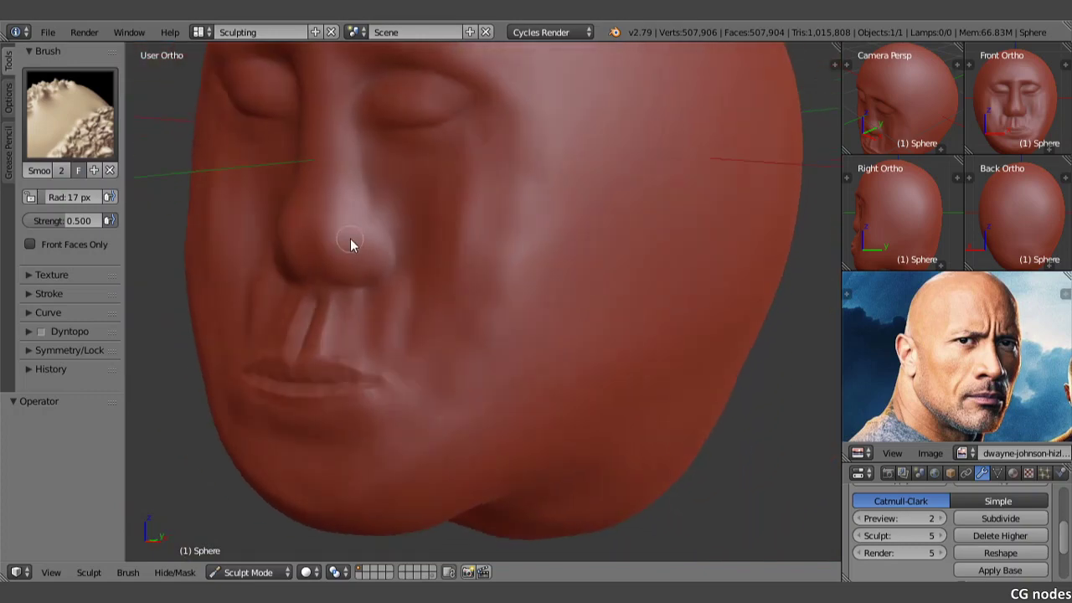
- Switch to the Snake Hook brush and orbit to a near side view of the face
click(72, 113)
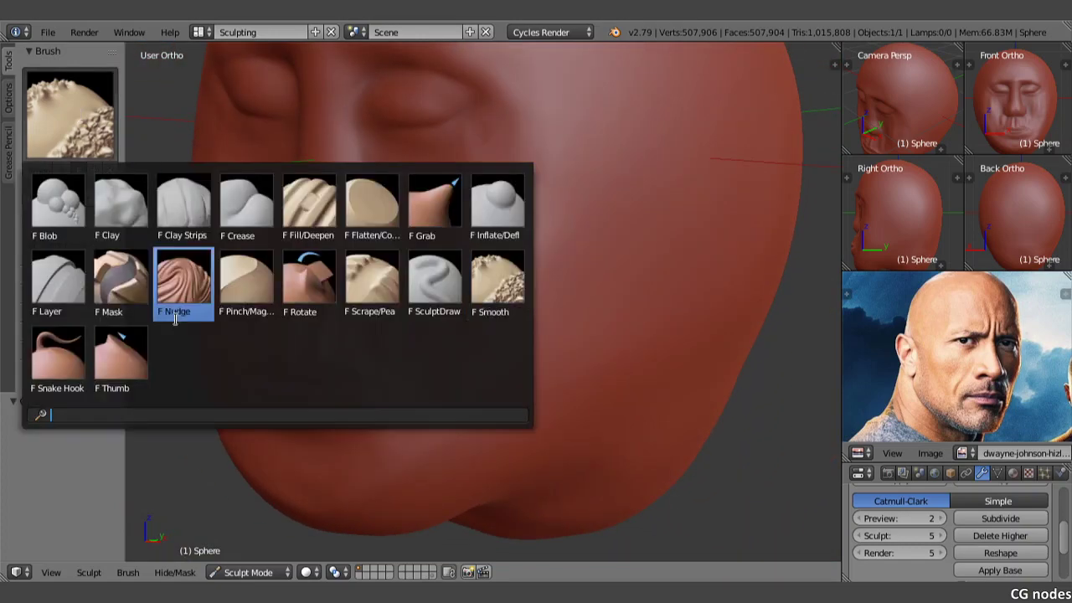
click(55, 354)
mouse_move(566, 270)
middle_down()
mouse_move(650, 293)
mouse_move(605, 292)
mouse_move(599, 272)
middle_up()
click(58, 126)
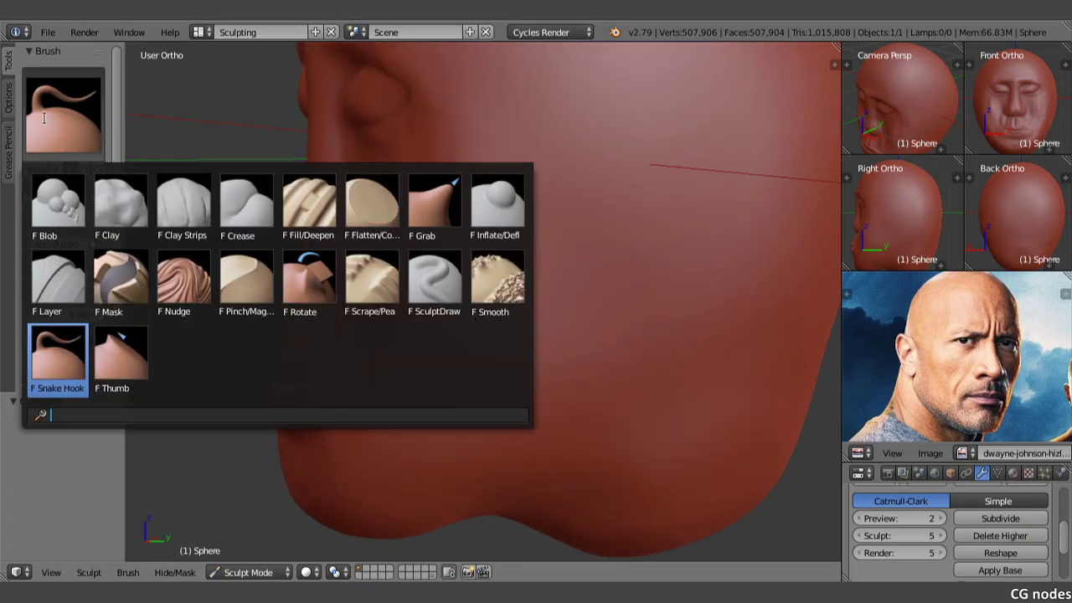
key(Escape)
- Raise the Snake Hook radius to 106 then 145 px and pull the nose longer and outward
drag(63, 196, 138, 197)
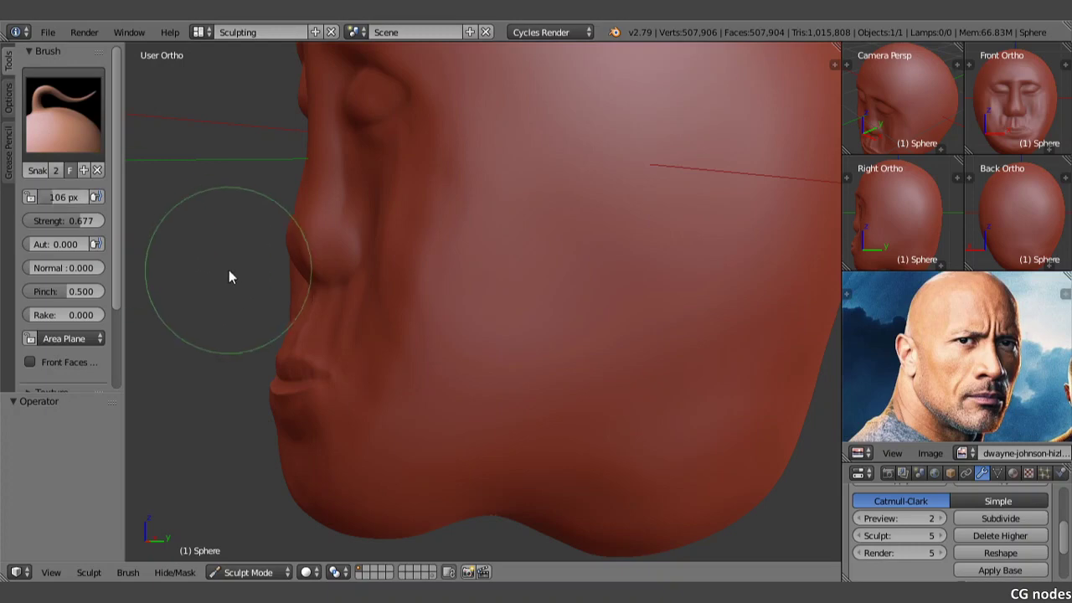
drag(311, 279, 293, 222)
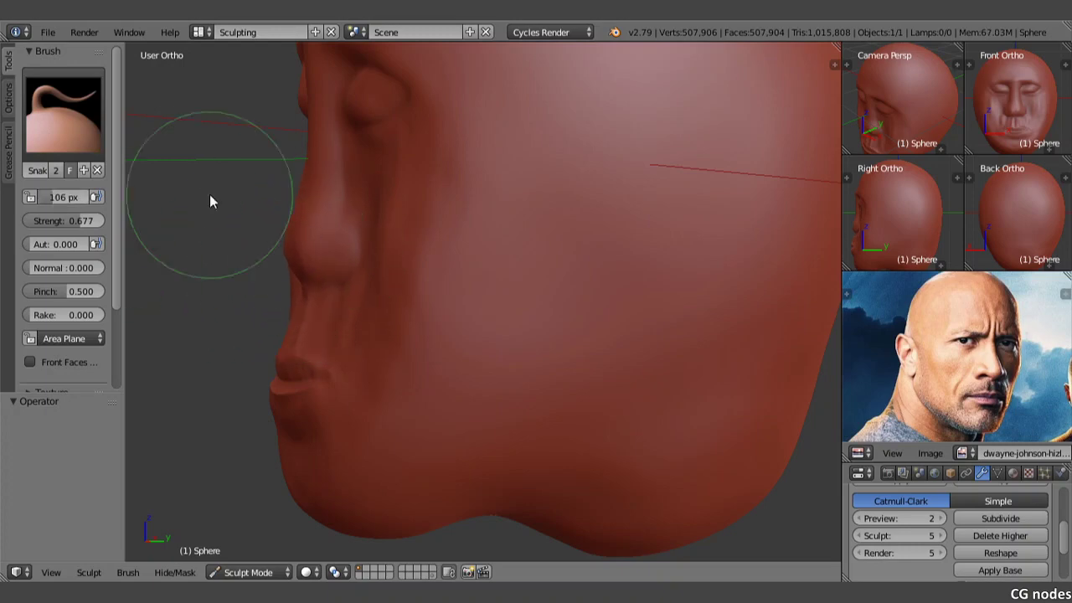
drag(39, 201, 85, 199)
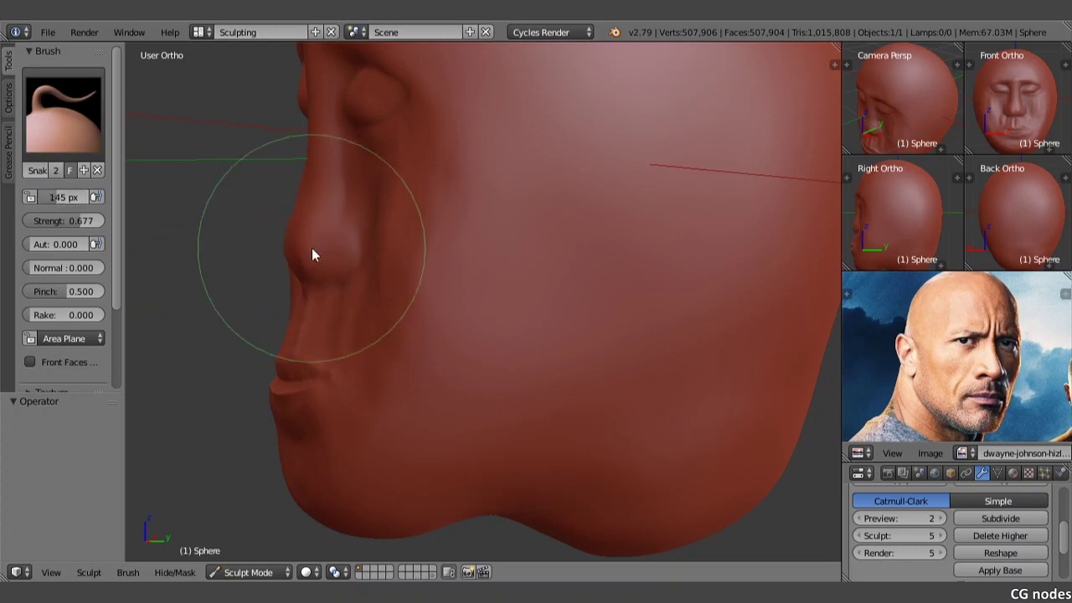
drag(318, 261, 304, 302)
mouse_move(304, 308)
mouse_down()
mouse_move(319, 163)
mouse_move(311, 141)
mouse_move(313, 175)
mouse_up()
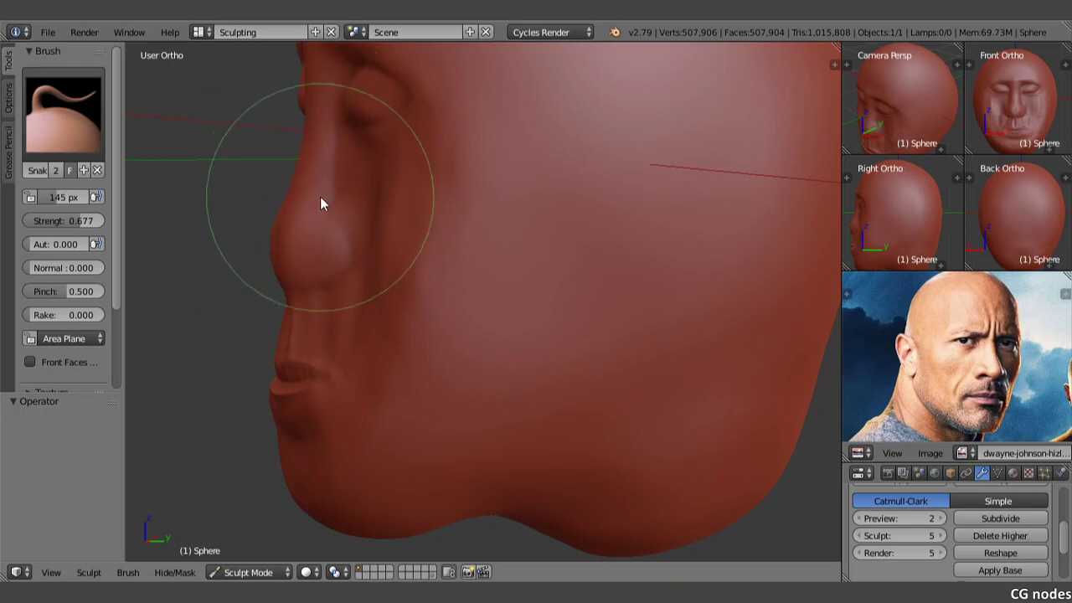
middle_drag(333, 214, 261, 244)
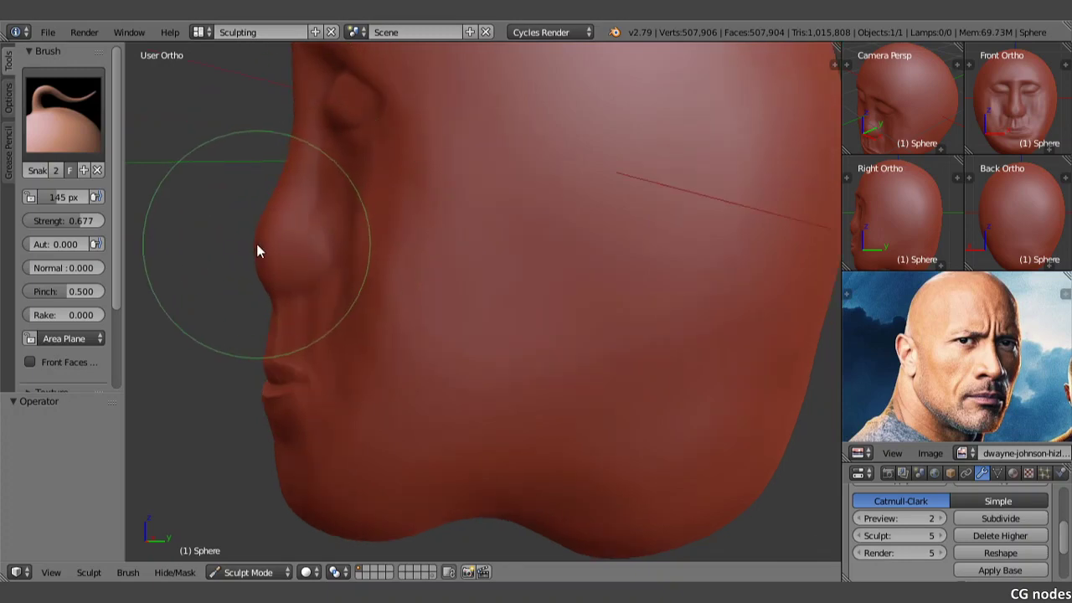
mouse_move(253, 244)
mouse_down()
mouse_move(279, 204)
mouse_move(265, 266)
mouse_move(256, 263)
mouse_move(263, 310)
mouse_move(272, 308)
mouse_move(244, 266)
mouse_up()
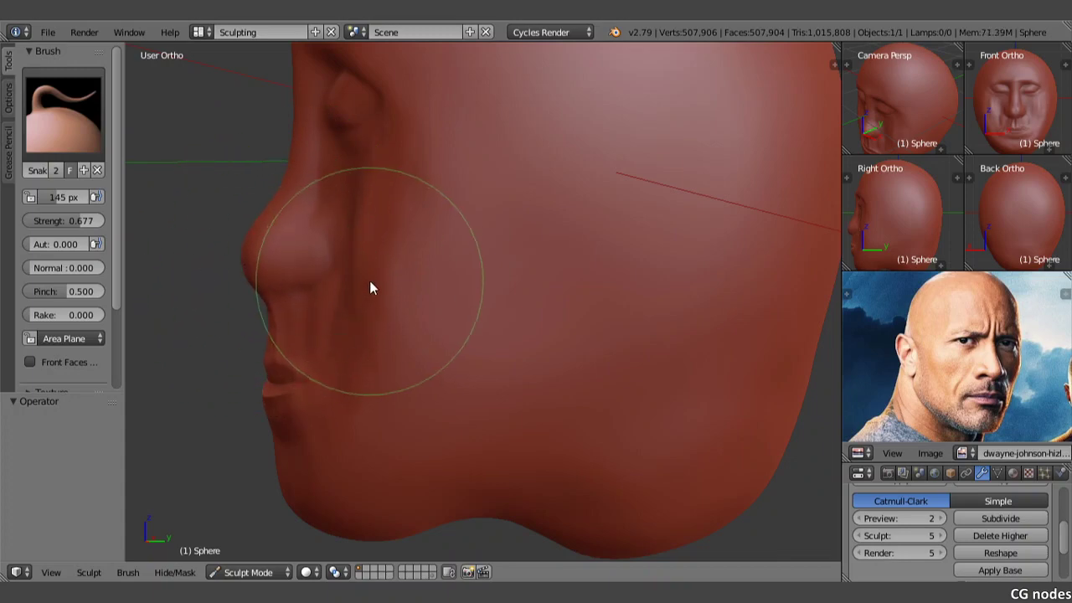
- Zoom and orbit the view to frame the nose and lips
scroll(370, 288, up, 5)
scroll(501, 309, down, 1)
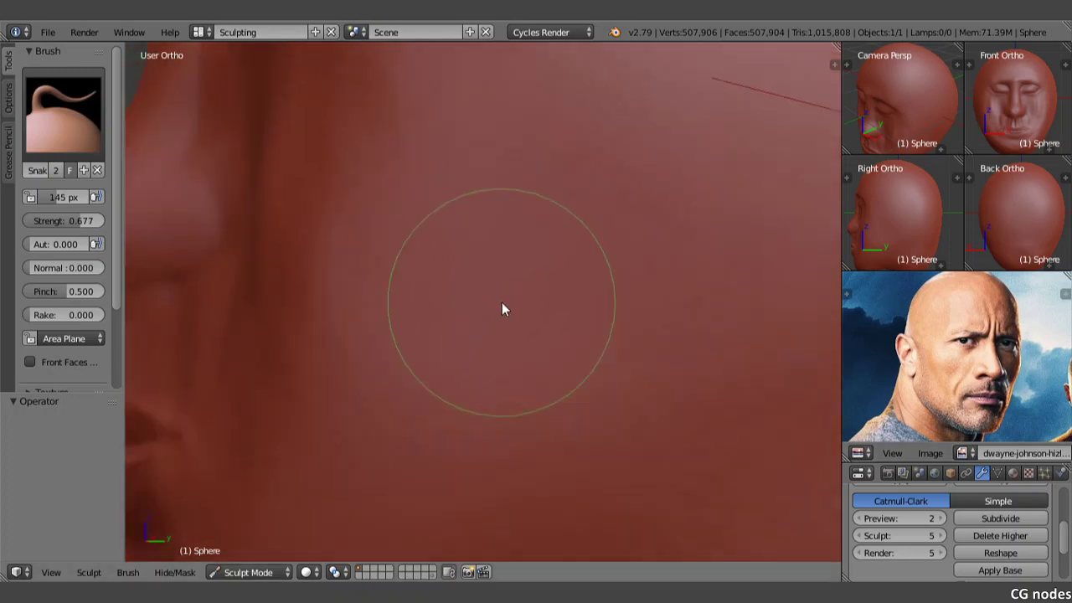
scroll(501, 309, down, 4)
middle_drag(435, 307, 549, 287)
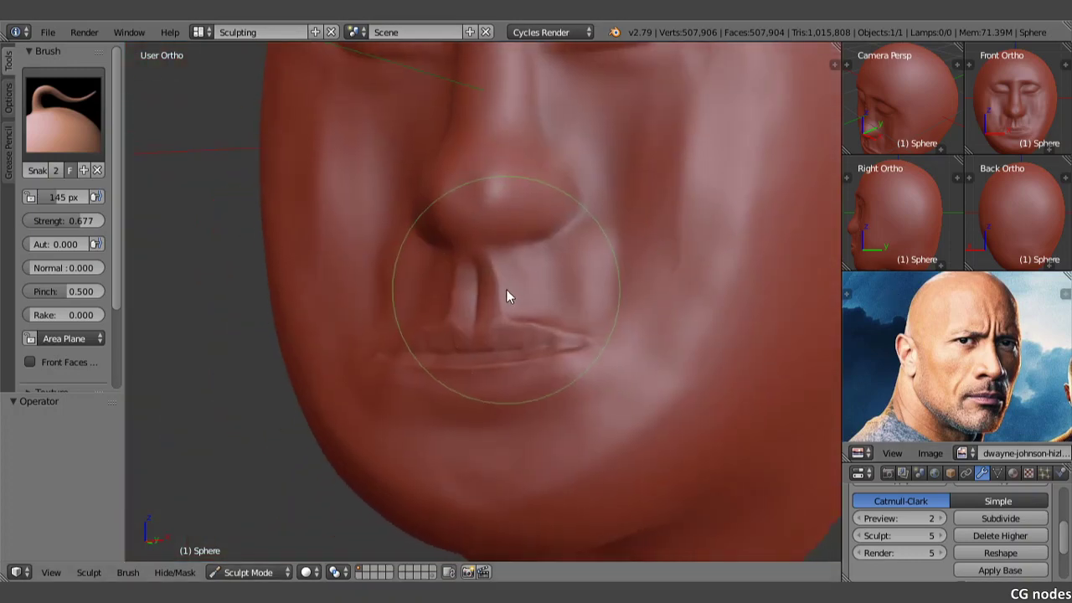
scroll(506, 289, down, 1)
scroll(360, 227, up, 3)
scroll(438, 259, down, 1)
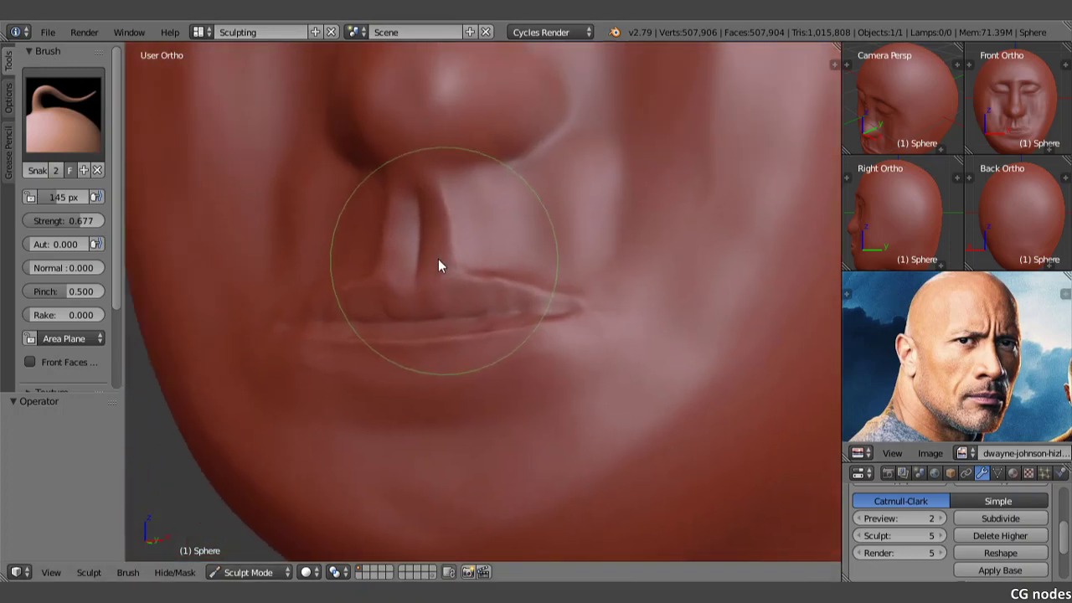
middle_drag(448, 266, 337, 233)
- Switch to the Grab brush at a 43 px radius and pull the left mouth corner outward
click(63, 113)
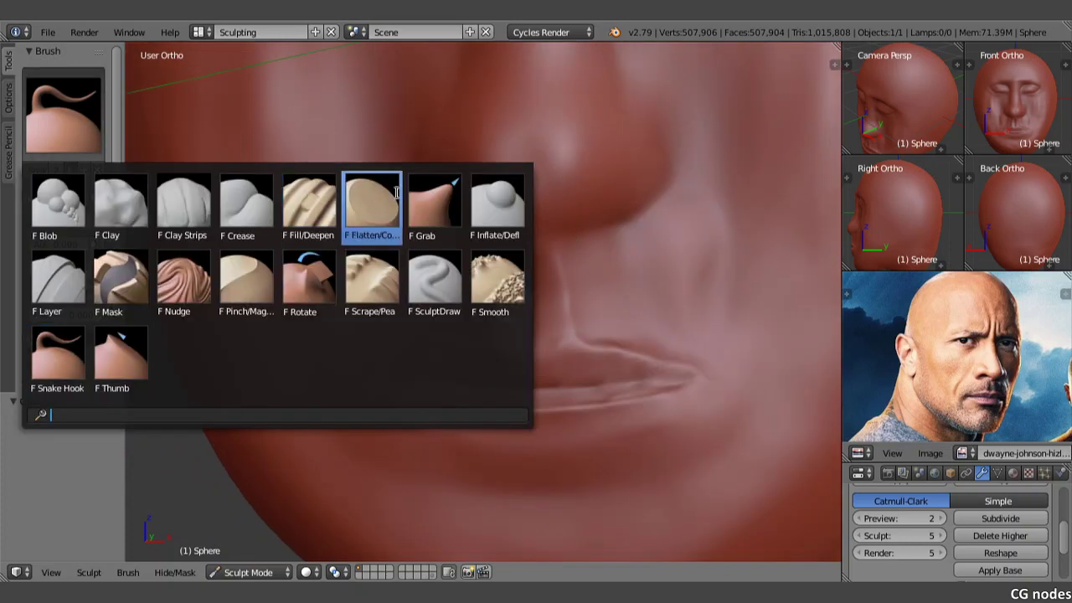
click(432, 203)
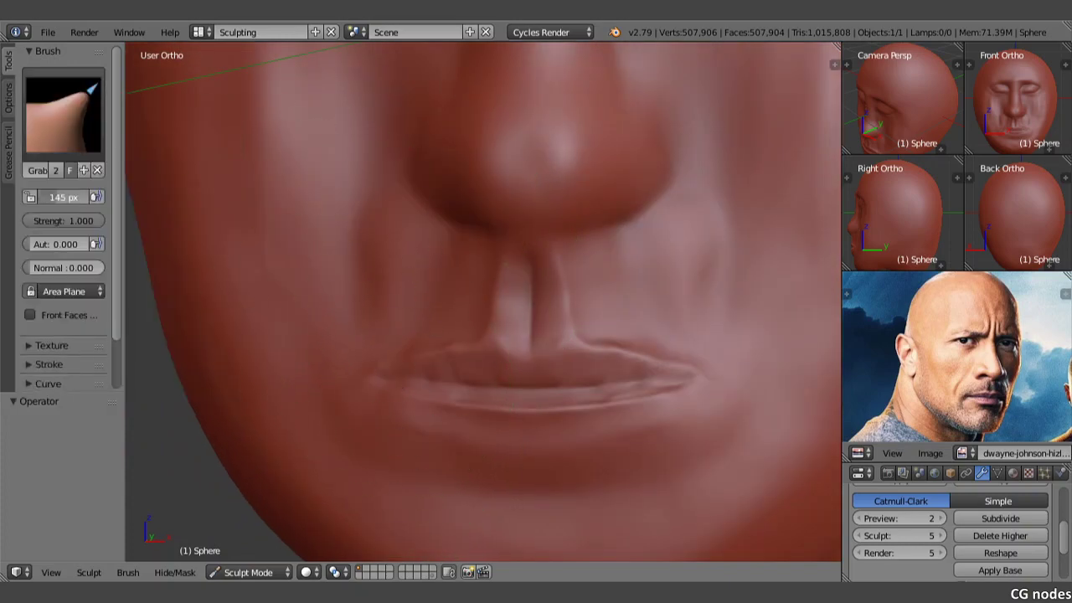
text(43)
key(Return)
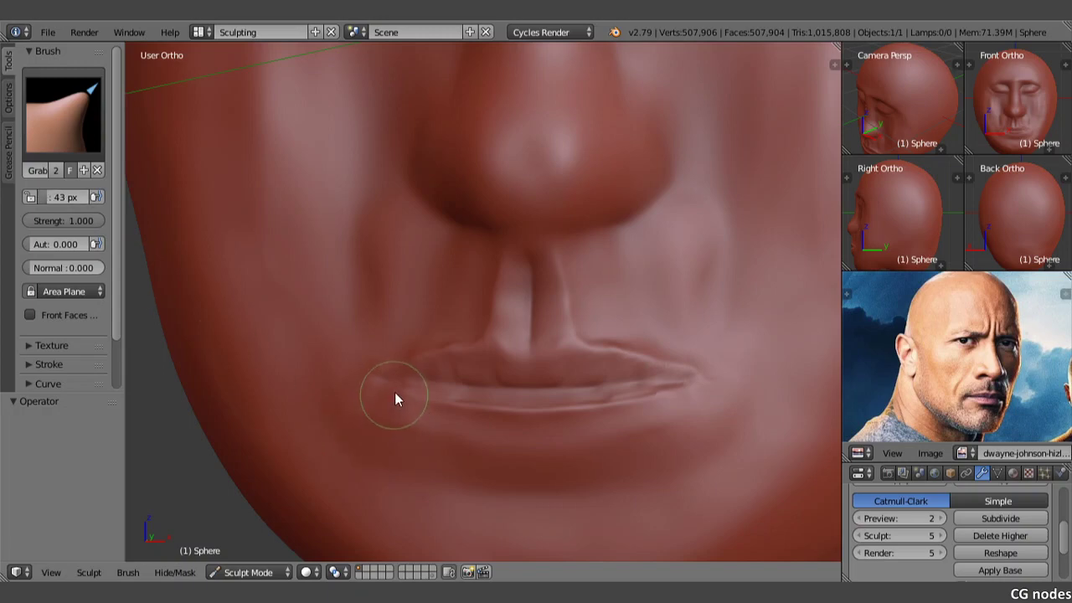
drag(395, 394, 450, 411)
mouse_move(456, 312)
middle_down()
mouse_move(374, 255)
mouse_move(396, 262)
mouse_move(491, 378)
middle_up()
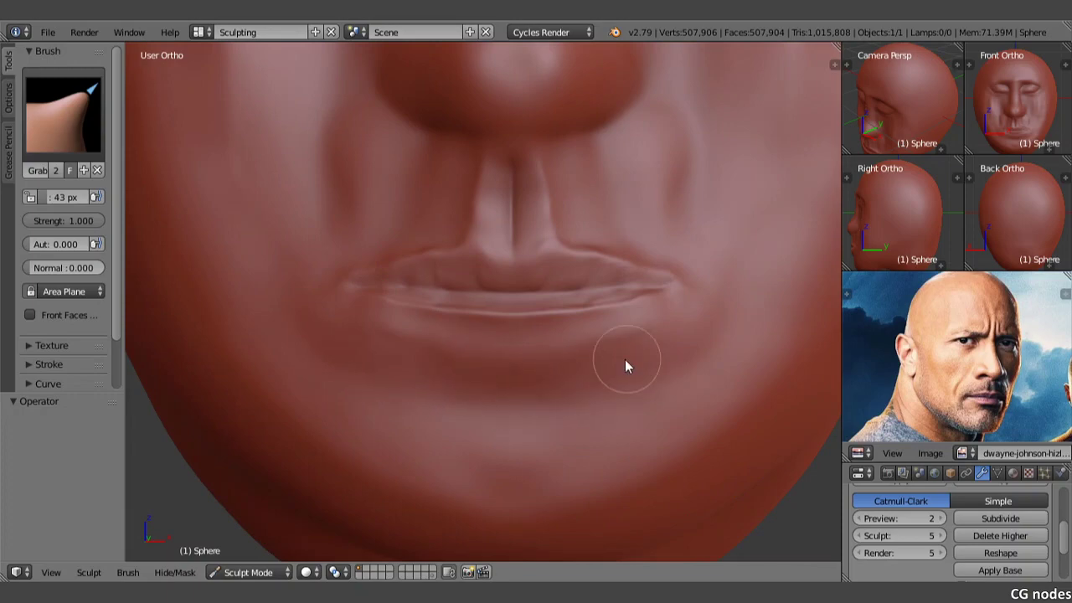
- Switch to the SculptDraw brush and build a raised ridge on the chin below the lower lip
click(40, 139)
click(494, 285)
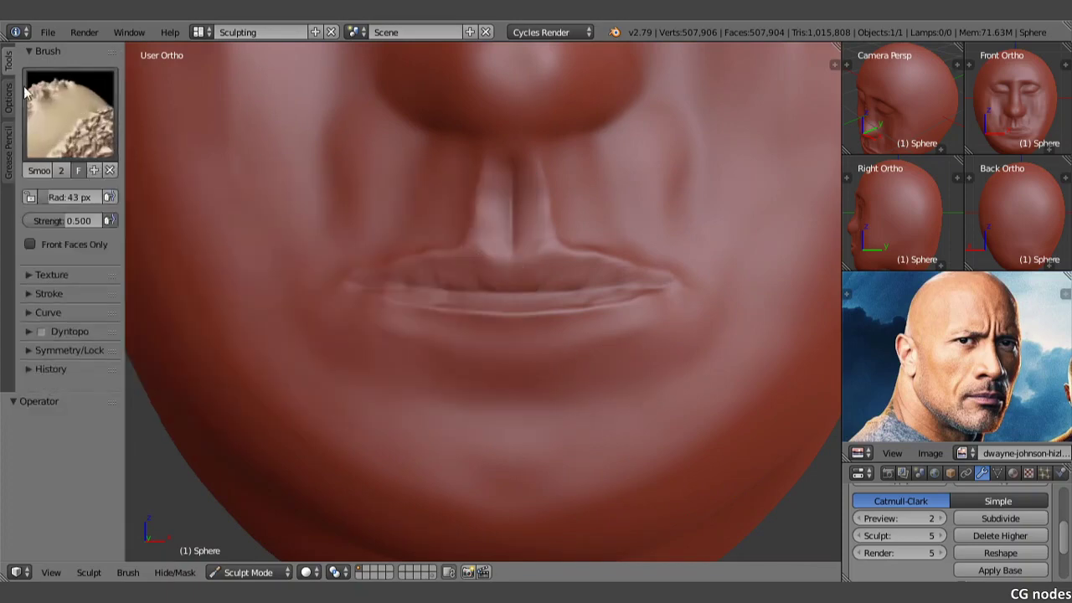
click(63, 113)
click(433, 285)
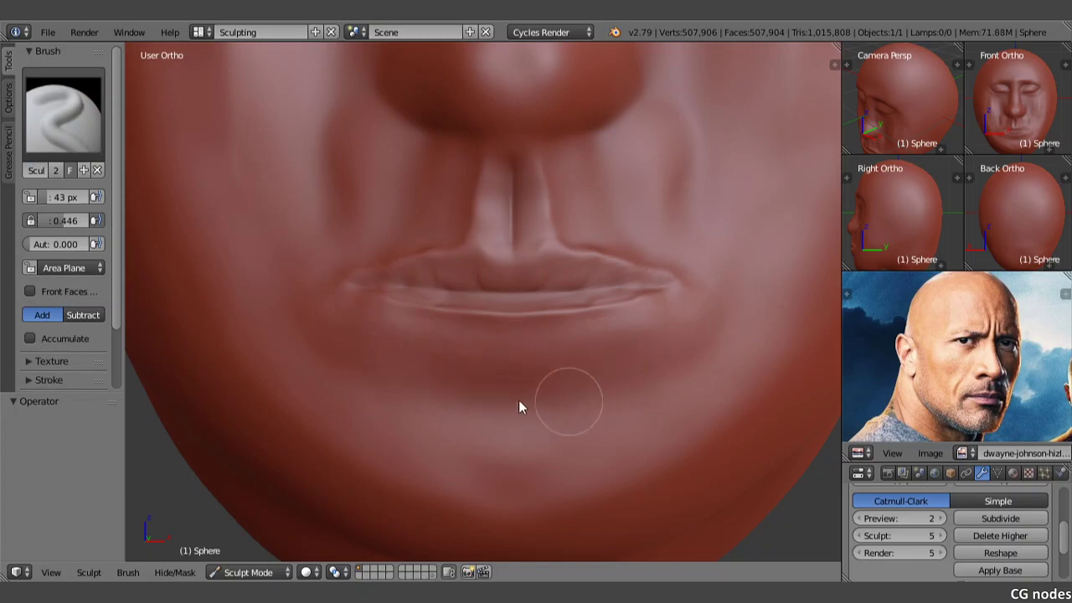
drag(518, 400, 595, 391)
mouse_move(523, 410)
mouse_down()
mouse_move(521, 426)
mouse_move(542, 421)
mouse_move(467, 413)
mouse_move(410, 429)
mouse_move(468, 471)
mouse_move(464, 497)
mouse_move(407, 473)
mouse_move(431, 421)
mouse_move(493, 391)
mouse_move(518, 358)
mouse_move(587, 400)
mouse_move(456, 408)
mouse_move(519, 495)
mouse_move(475, 479)
mouse_move(554, 489)
mouse_move(454, 474)
mouse_move(487, 432)
mouse_move(462, 362)
mouse_move(409, 410)
mouse_move(456, 351)
mouse_up()
- From a side view, build up the chin surface and add a bump on it
mouse_move(537, 318)
middle_down()
mouse_move(418, 299)
mouse_move(571, 284)
middle_up()
scroll(414, 301, down, 2)
scroll(412, 298, down, 2)
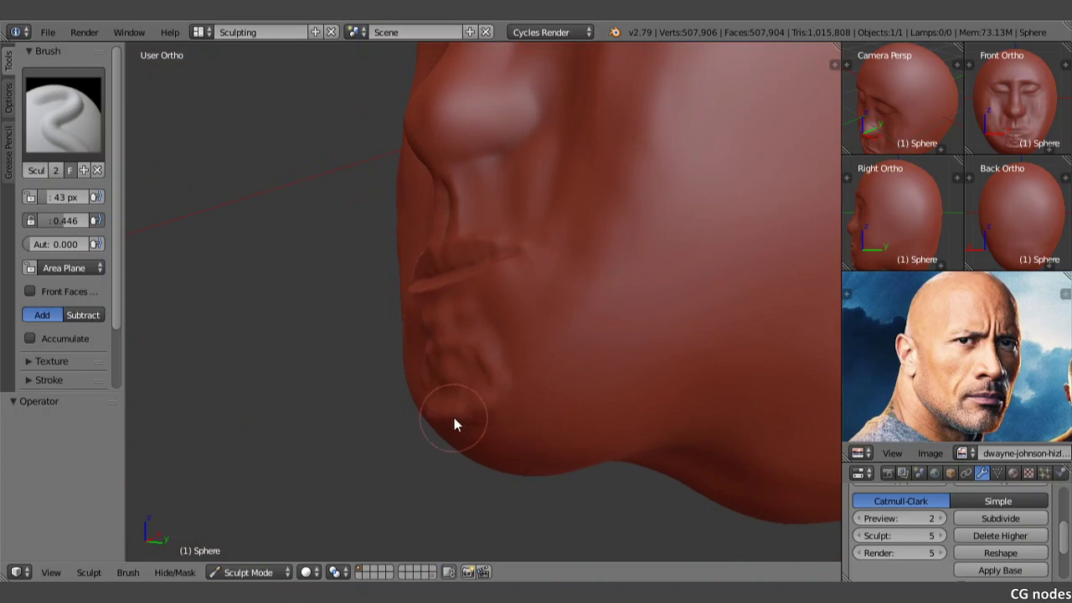
mouse_move(470, 426)
mouse_down()
mouse_move(477, 417)
mouse_move(455, 385)
mouse_move(436, 401)
mouse_move(469, 384)
mouse_move(446, 397)
mouse_move(429, 372)
mouse_up()
middle_drag(429, 372, 452, 379)
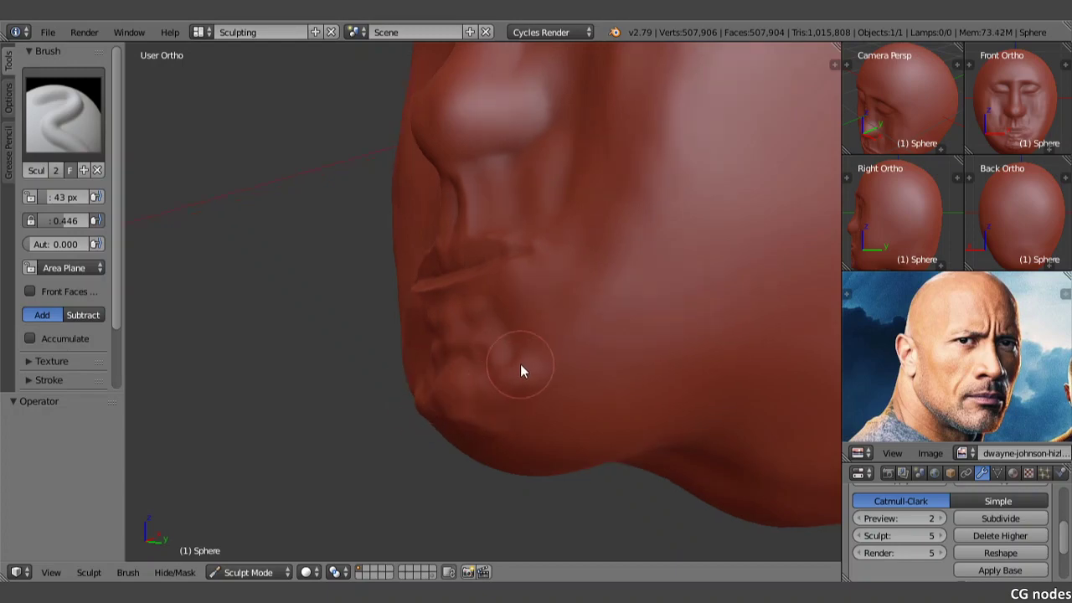
mouse_move(541, 363)
mouse_down()
mouse_move(503, 400)
mouse_move(430, 410)
mouse_move(419, 386)
mouse_move(485, 361)
mouse_move(452, 354)
mouse_move(414, 323)
mouse_move(470, 331)
mouse_move(478, 408)
mouse_move(531, 373)
mouse_move(492, 408)
mouse_up()
mouse_move(492, 409)
middle_down()
mouse_move(445, 377)
mouse_move(526, 371)
middle_up()
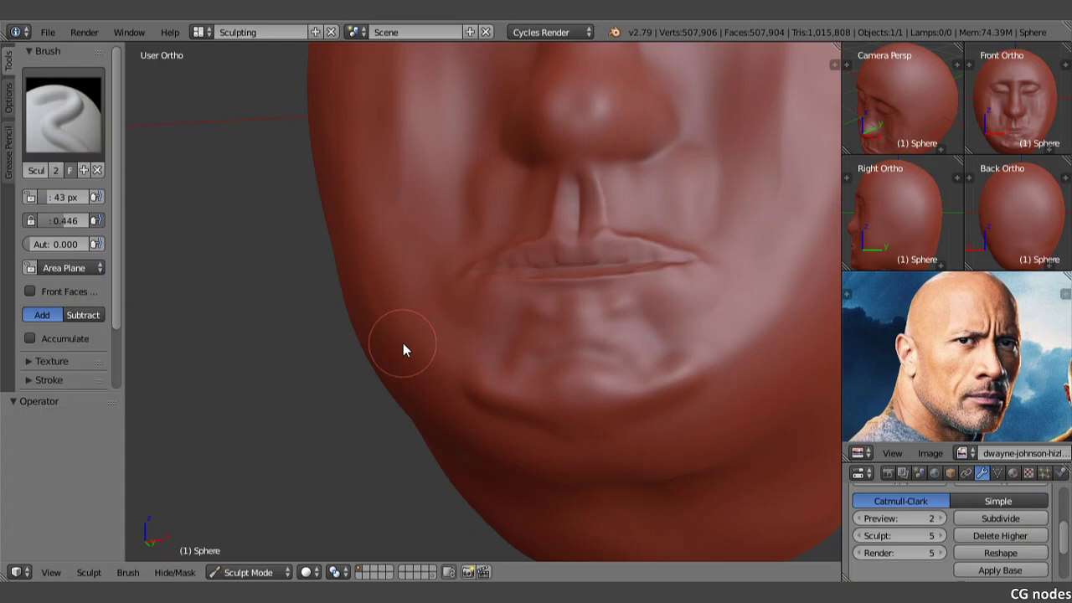
- Zoom and pan the reference photo to frame the mouth and chin
scroll(415, 288, up, 1)
scroll(514, 274, up, 3)
scroll(514, 273, up, 1)
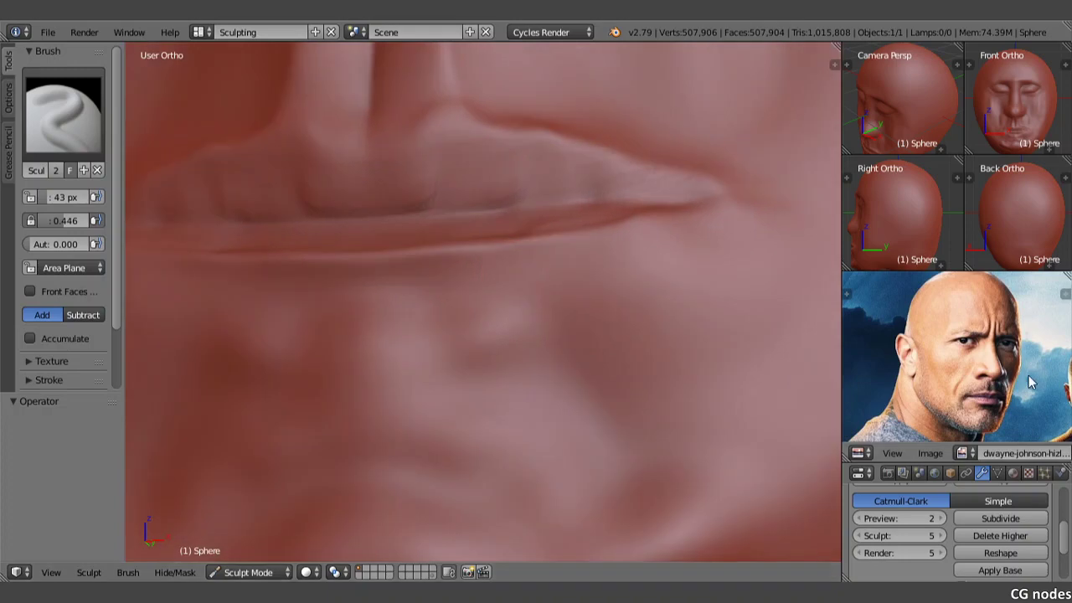
scroll(995, 342, up, 4)
scroll(993, 342, down, 3)
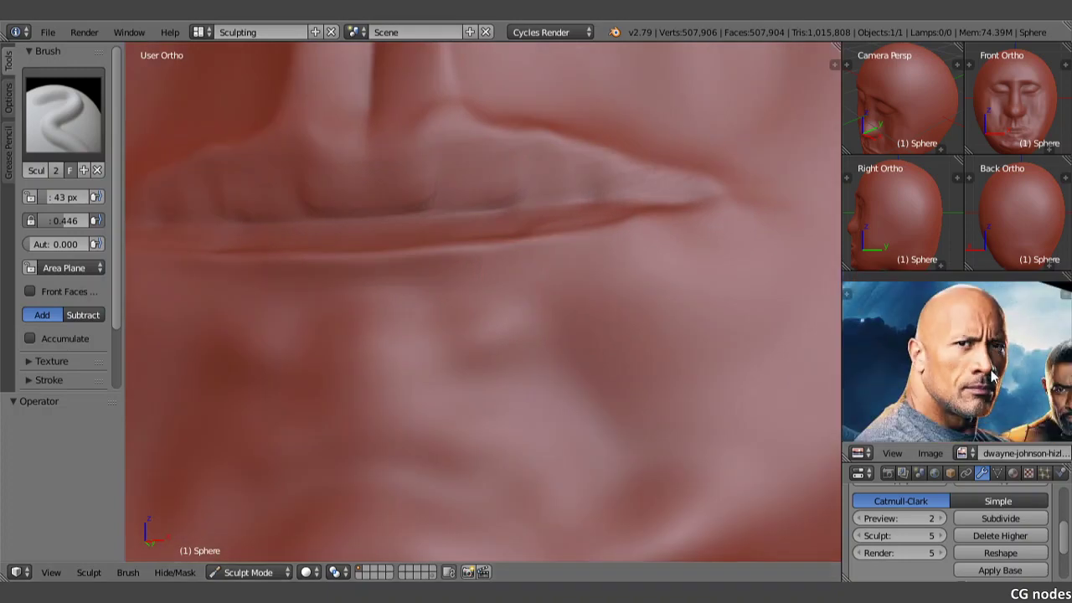
scroll(991, 379, up, 2)
middle_drag(968, 383, 966, 349)
scroll(966, 349, up, 1)
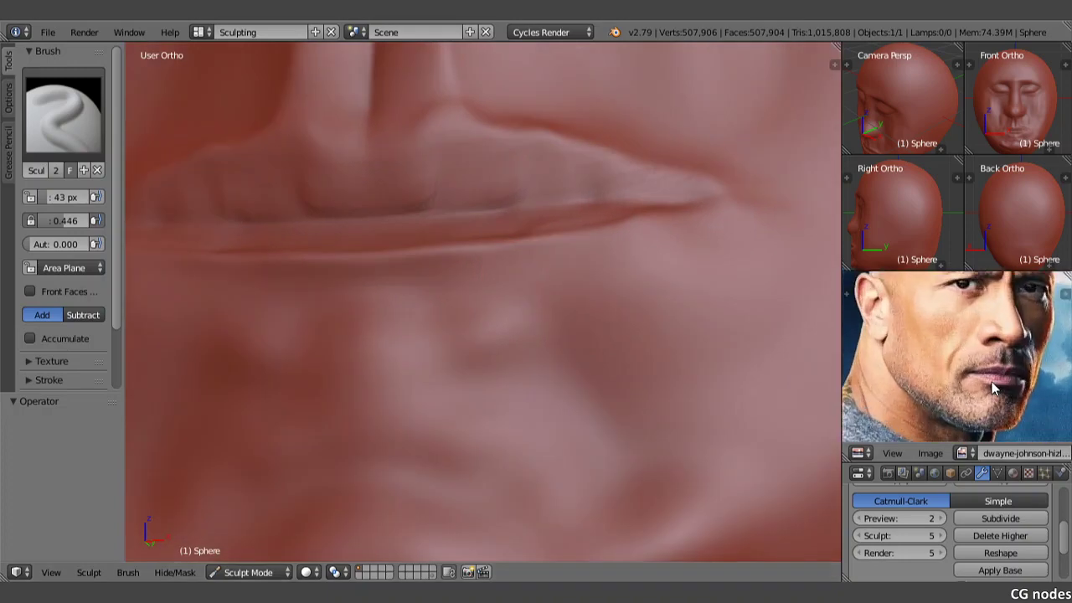
scroll(990, 383, up, 2)
mouse_move(989, 383)
middle_down()
mouse_move(959, 352)
mouse_move(1002, 377)
middle_up()
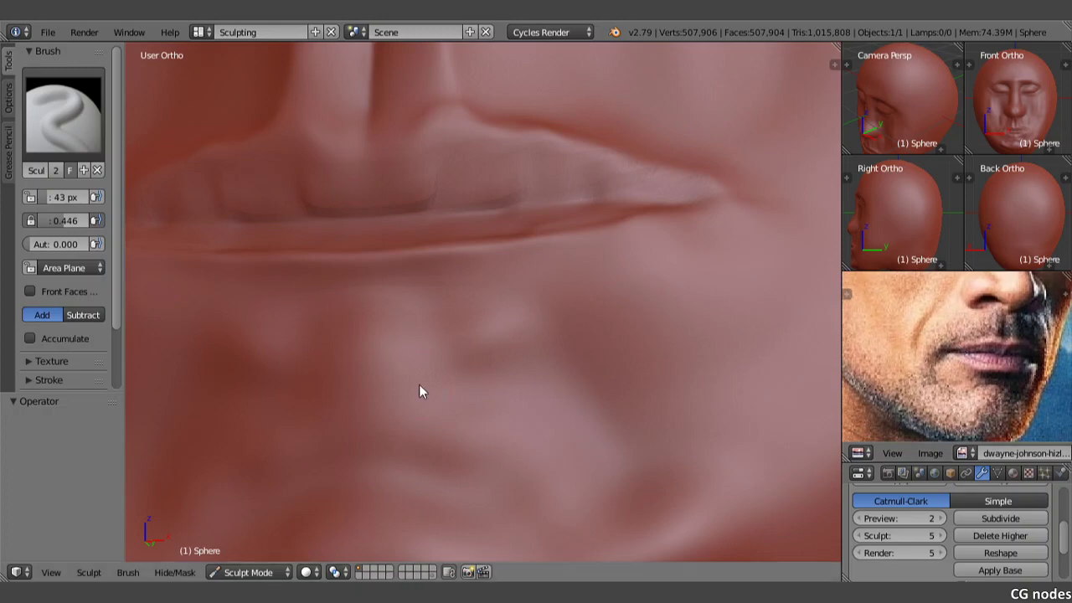
- Sculpt a faint crease along the chin with SculptDraw
scroll(400, 365, down, 1)
scroll(399, 365, down, 2)
scroll(400, 343, down, 1)
scroll(371, 411, down, 2)
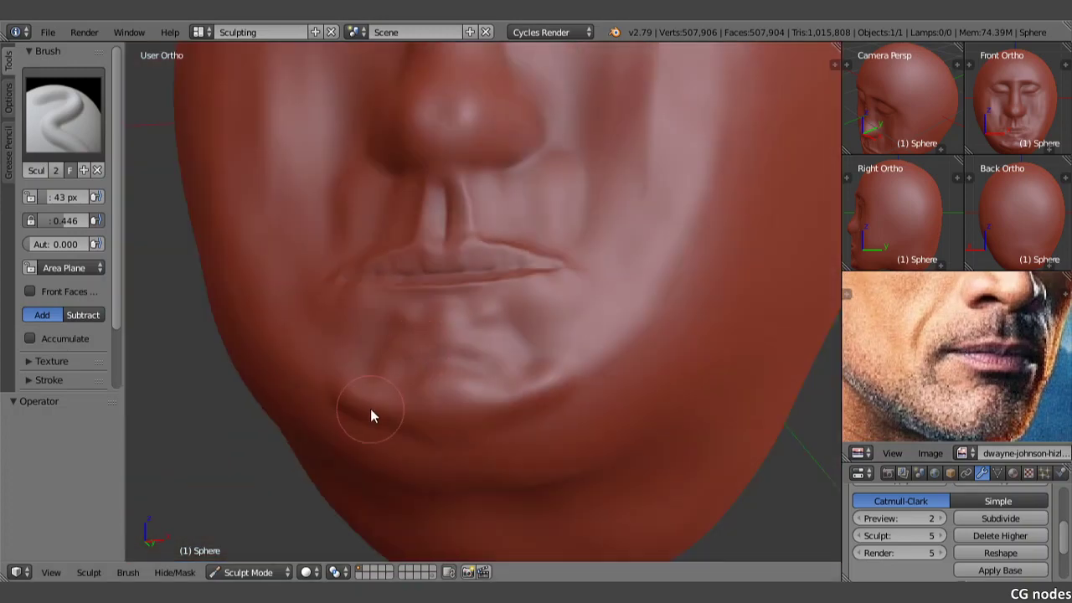
drag(334, 423, 422, 438)
- Switch to the Grab brush and pull both nostrils into deeper, more defined shapes
click(63, 113)
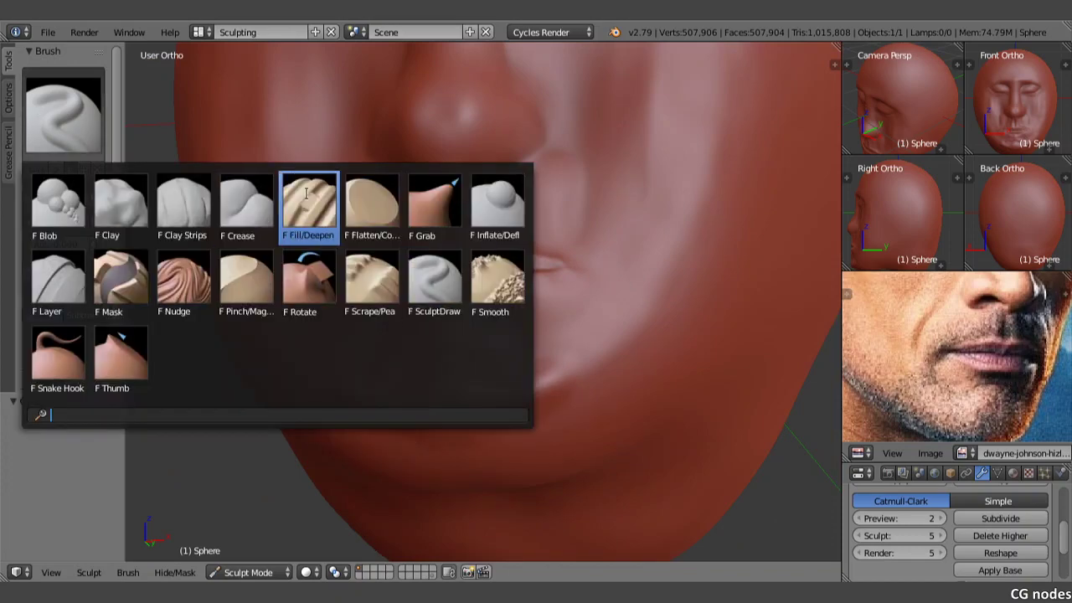
click(431, 200)
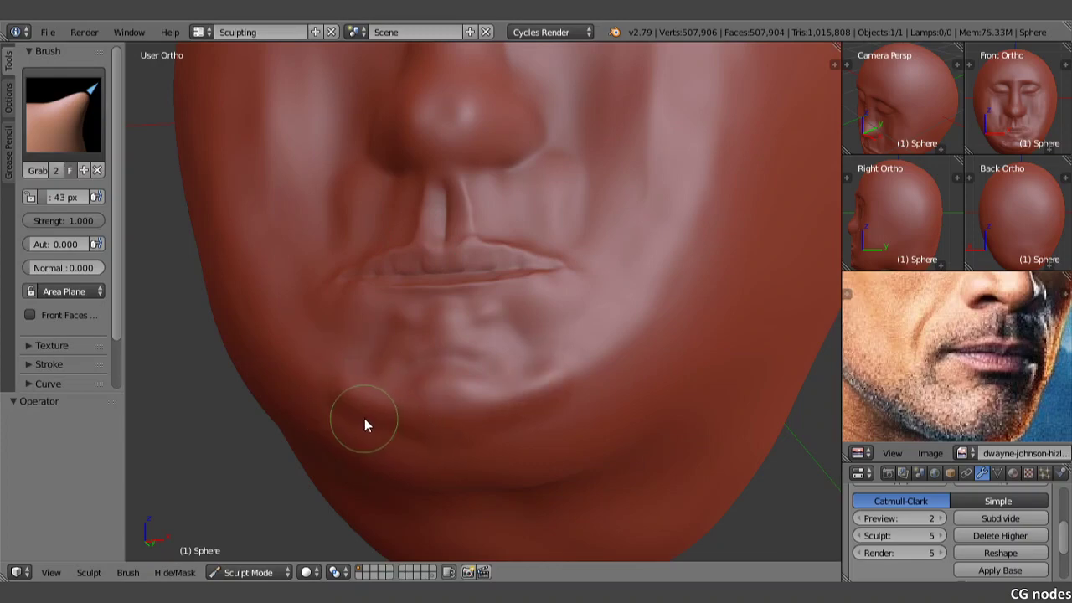
drag(408, 165, 419, 141)
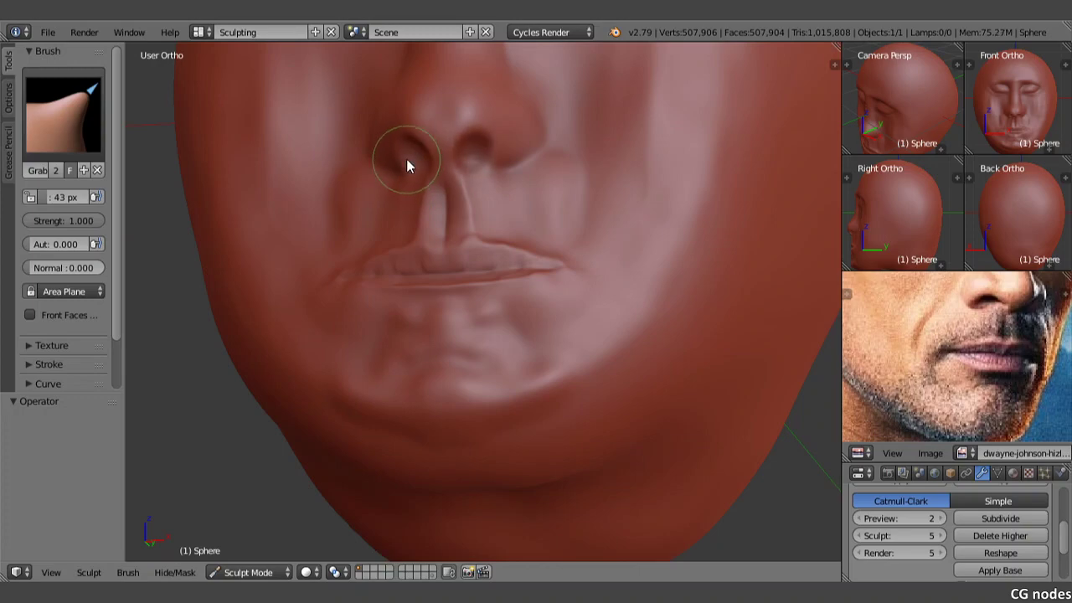
drag(406, 161, 425, 168)
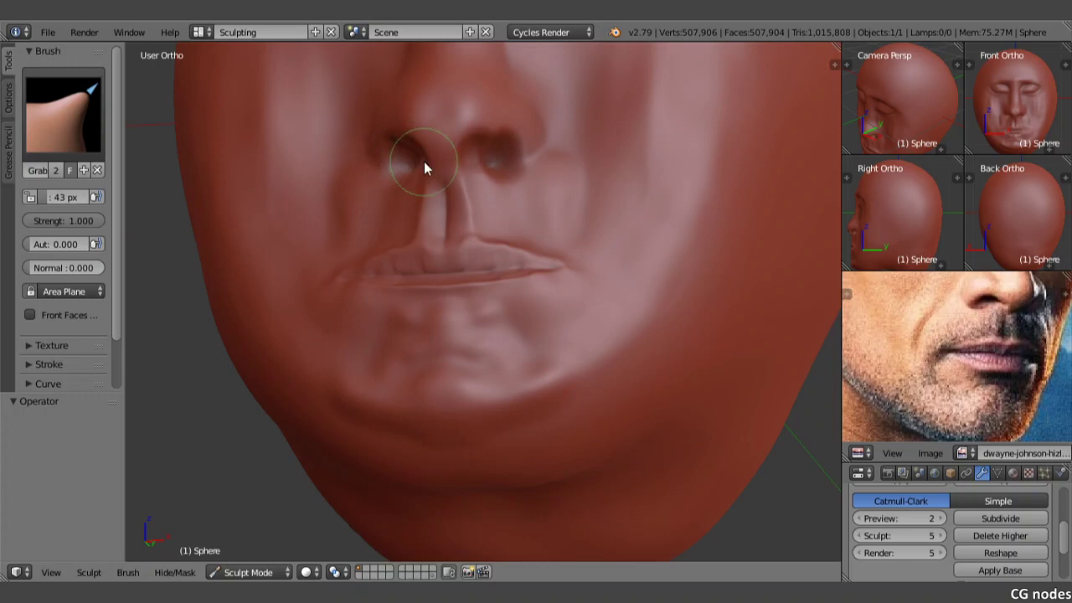
middle_drag(424, 162, 455, 163)
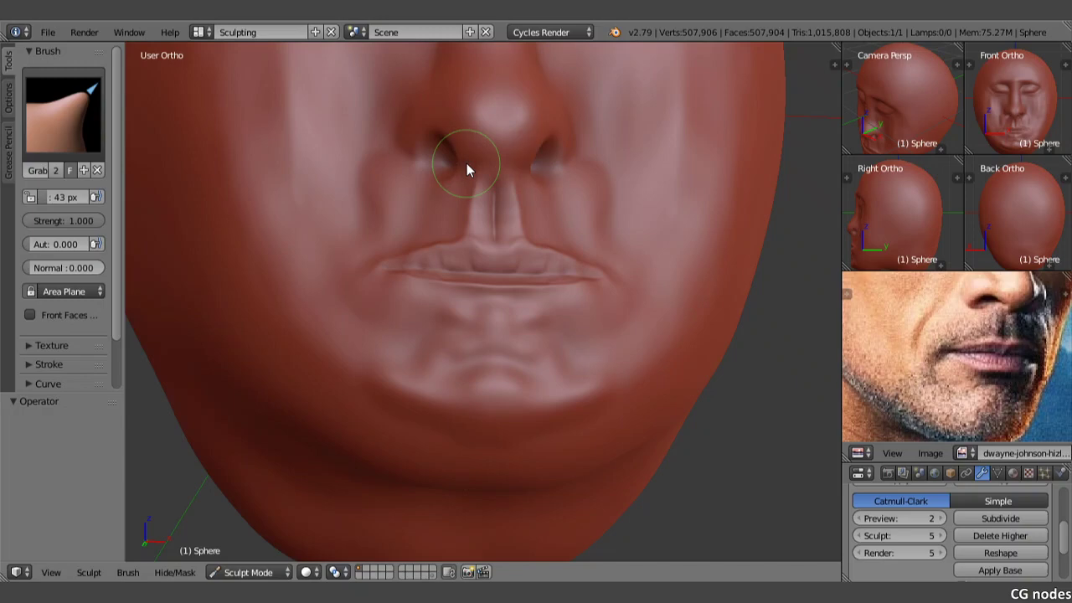
drag(467, 163, 448, 158)
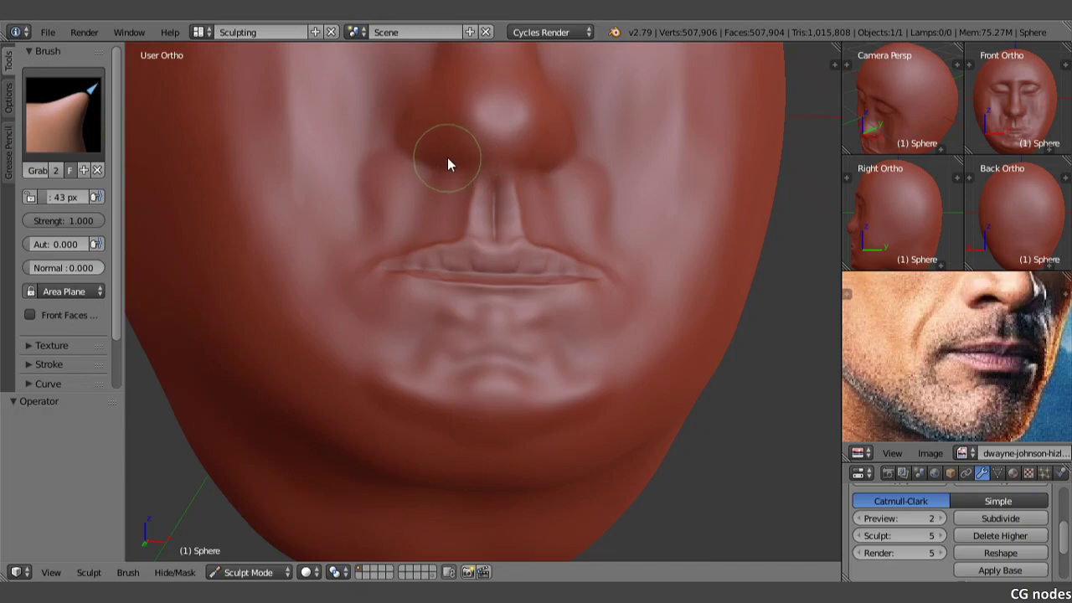
- Enlarge the Grab brush radius to 51 px and refine the nostril shape
drag(63, 196, 63, 197)
mouse_move(449, 156)
mouse_down()
mouse_move(470, 135)
mouse_move(478, 156)
mouse_up()
middle_drag(478, 155, 451, 188)
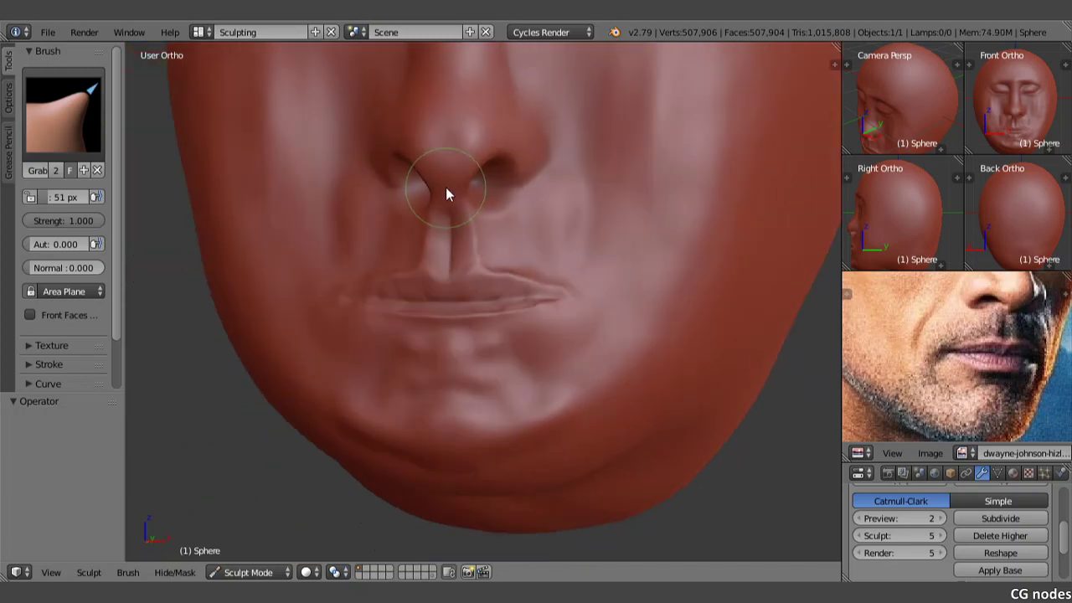
click(83, 117)
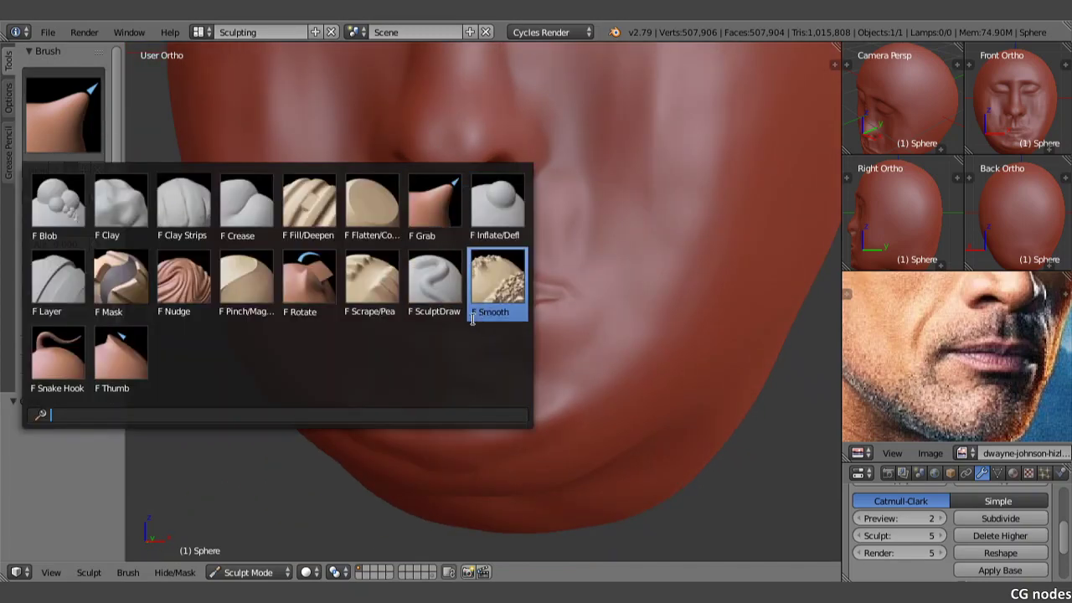
- Smooth the lumpy chin below the lower lip with the Smooth brush, checking it in three-quarter view
click(440, 291)
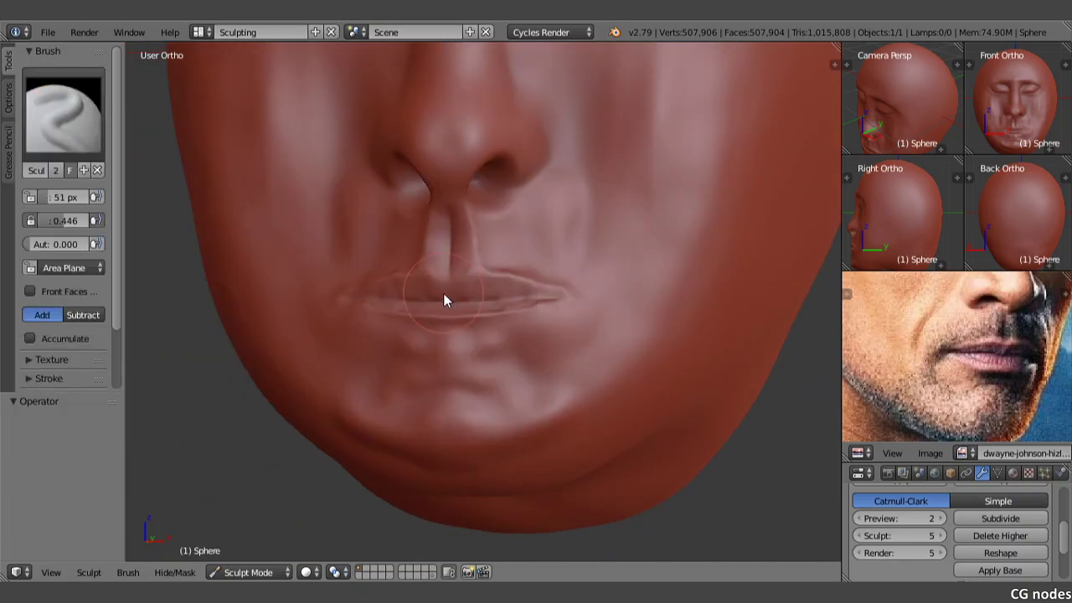
click(62, 113)
click(498, 293)
mouse_move(494, 430)
mouse_down()
mouse_move(419, 407)
mouse_move(388, 382)
mouse_move(527, 359)
mouse_move(396, 362)
mouse_move(407, 423)
mouse_move(369, 440)
mouse_move(437, 452)
mouse_up()
middle_drag(438, 452, 461, 418)
mouse_move(462, 411)
mouse_down()
mouse_move(404, 378)
mouse_move(442, 397)
mouse_move(378, 354)
mouse_move(377, 339)
mouse_move(425, 351)
mouse_move(461, 399)
mouse_move(394, 383)
mouse_move(591, 383)
mouse_move(424, 423)
mouse_move(602, 395)
mouse_move(483, 388)
mouse_move(500, 372)
mouse_move(423, 334)
mouse_move(455, 311)
mouse_move(413, 299)
mouse_move(499, 333)
mouse_up()
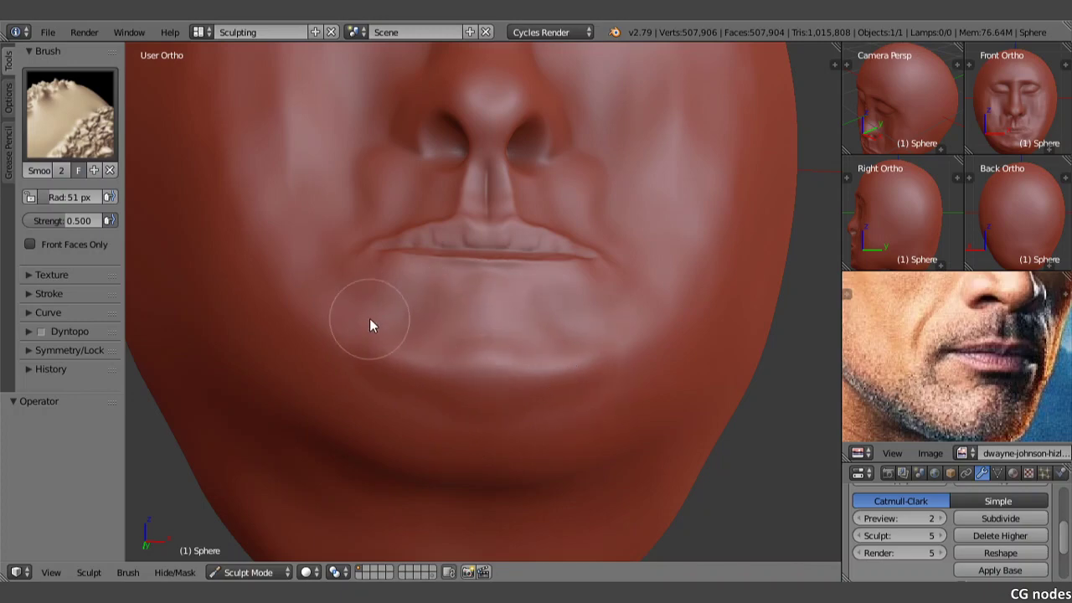
middle_drag(450, 349, 411, 357)
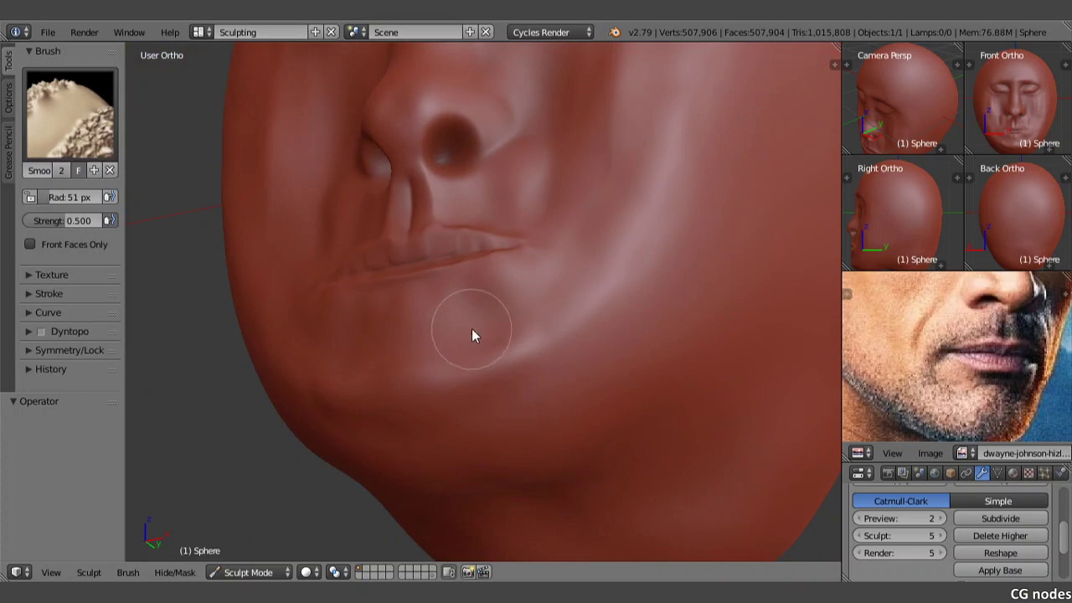
key(KP_6)
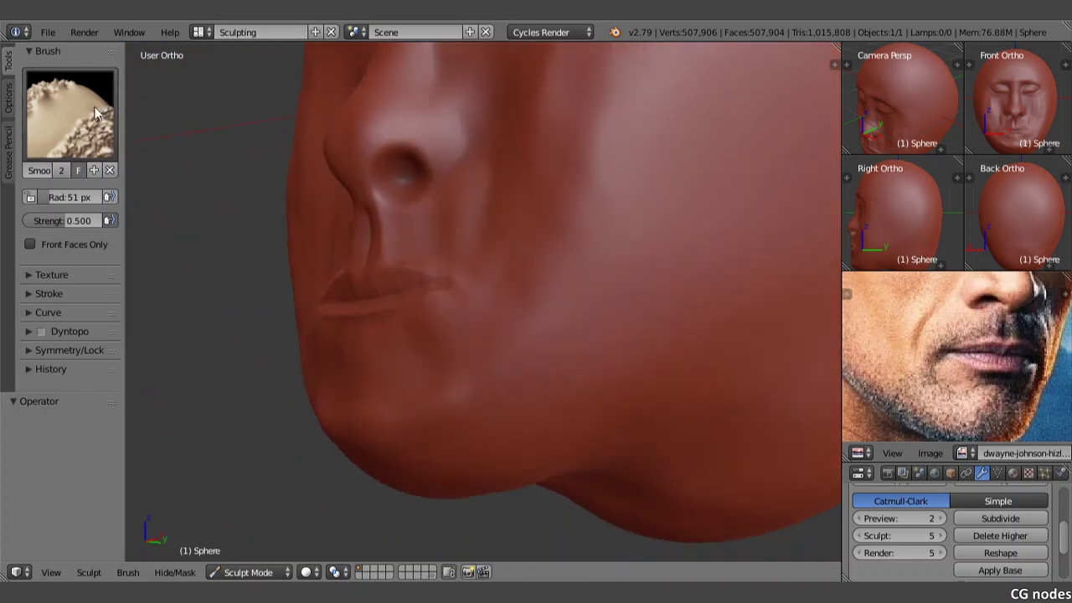
click(70, 116)
- Set the Grab brush radius to 212 px and pull the upper lip slightly forward and up
click(430, 211)
middle_drag(431, 285, 415, 279)
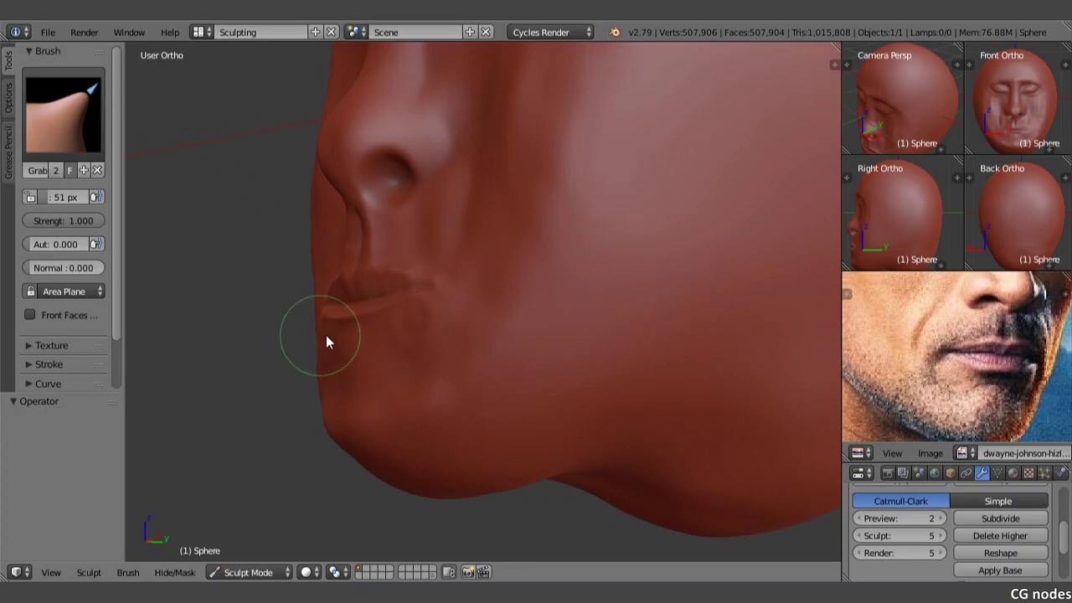
mouse_move(320, 326)
middle_down()
mouse_move(353, 322)
mouse_move(376, 342)
mouse_move(347, 303)
mouse_move(371, 370)
mouse_move(553, 332)
mouse_move(382, 299)
mouse_move(400, 307)
middle_up()
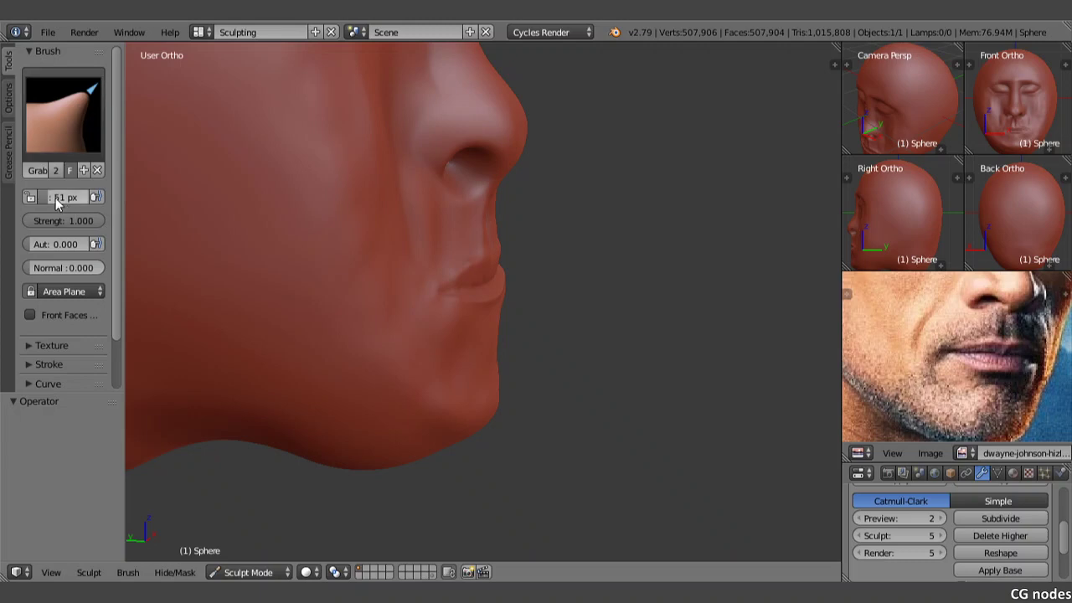
drag(55, 198, 66, 196)
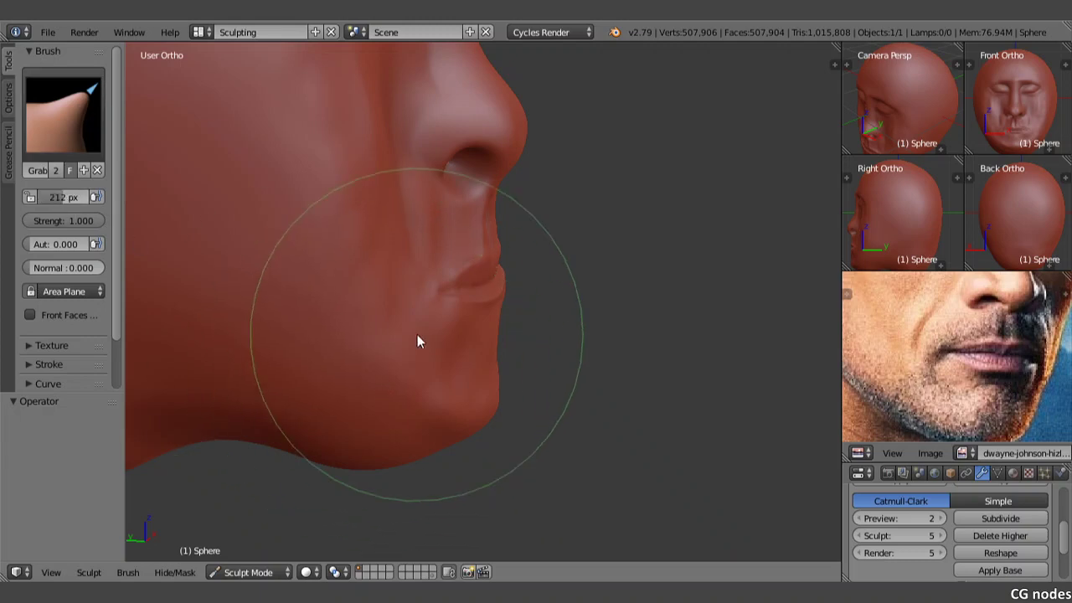
mouse_move(484, 289)
mouse_down()
mouse_move(489, 282)
mouse_move(502, 301)
mouse_up()
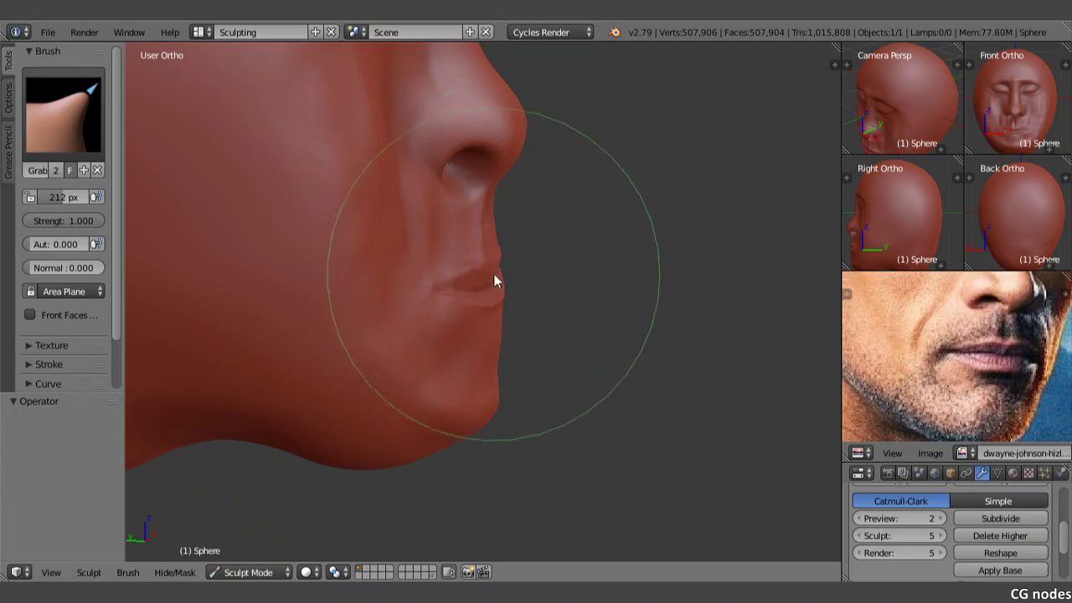
middle_drag(503, 295, 310, 284)
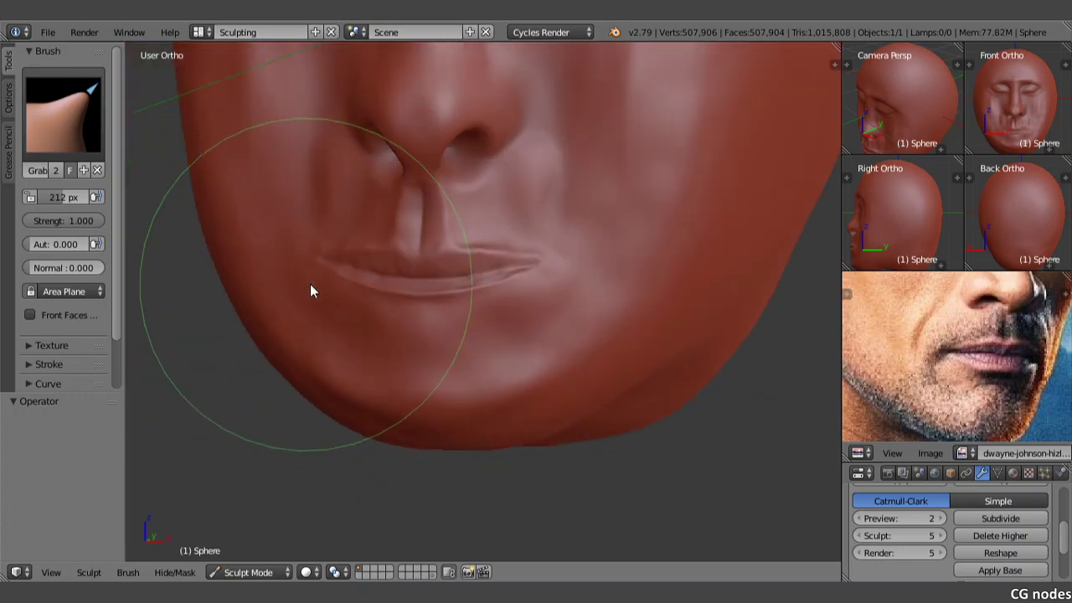
scroll(406, 301, up, 5)
scroll(1011, 348, up, 3)
scroll(1015, 348, up, 4)
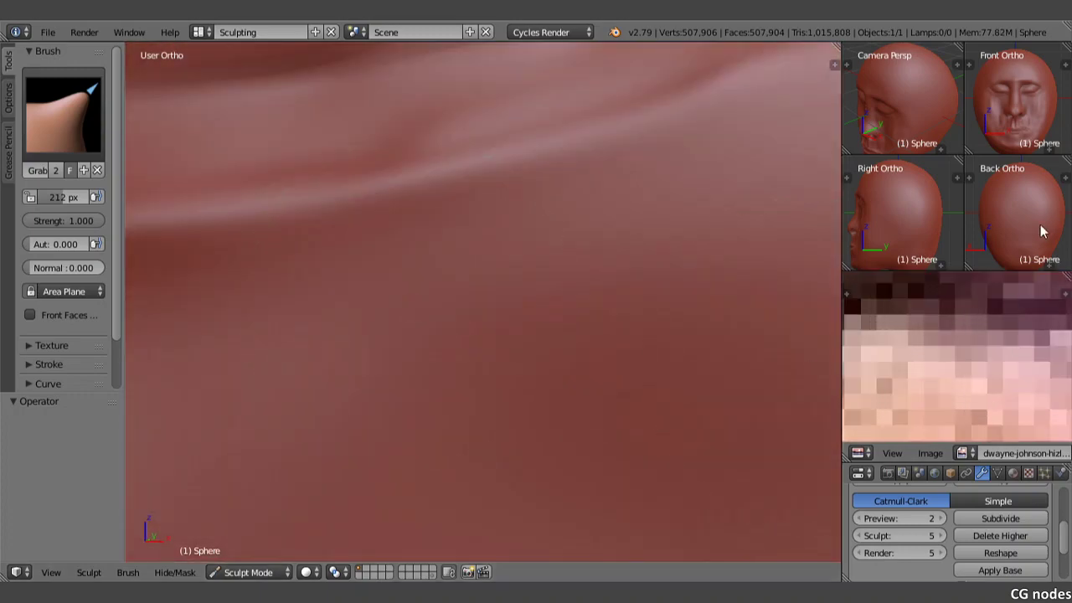
scroll(1039, 214, up, 4)
scroll(1015, 124, up, 4)
scroll(1014, 124, up, 4)
scroll(938, 116, up, 2)
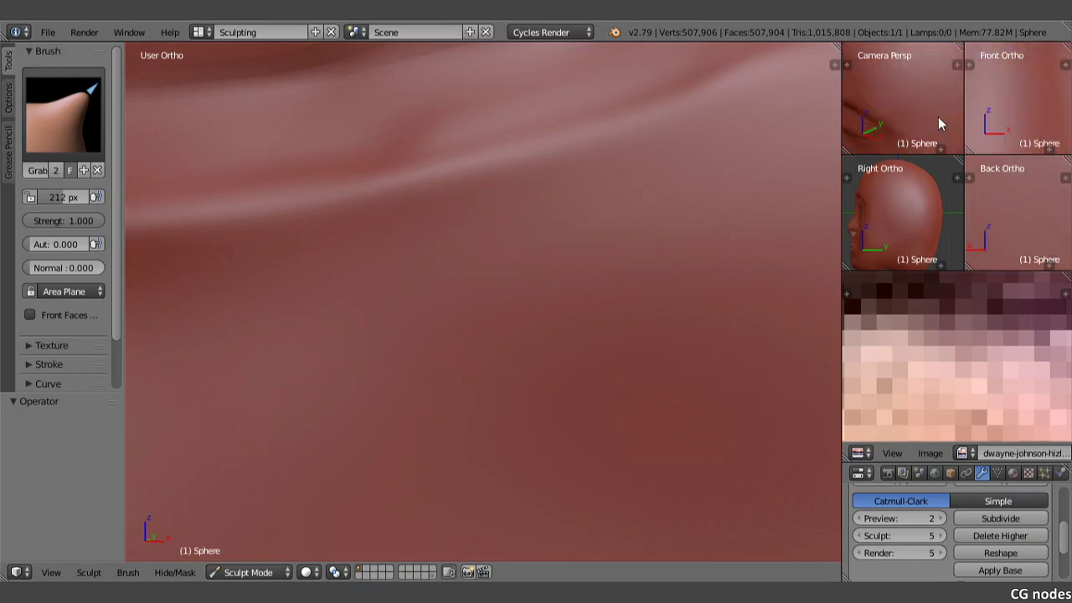
scroll(938, 117, up, 2)
scroll(911, 226, up, 4)
scroll(912, 226, up, 2)
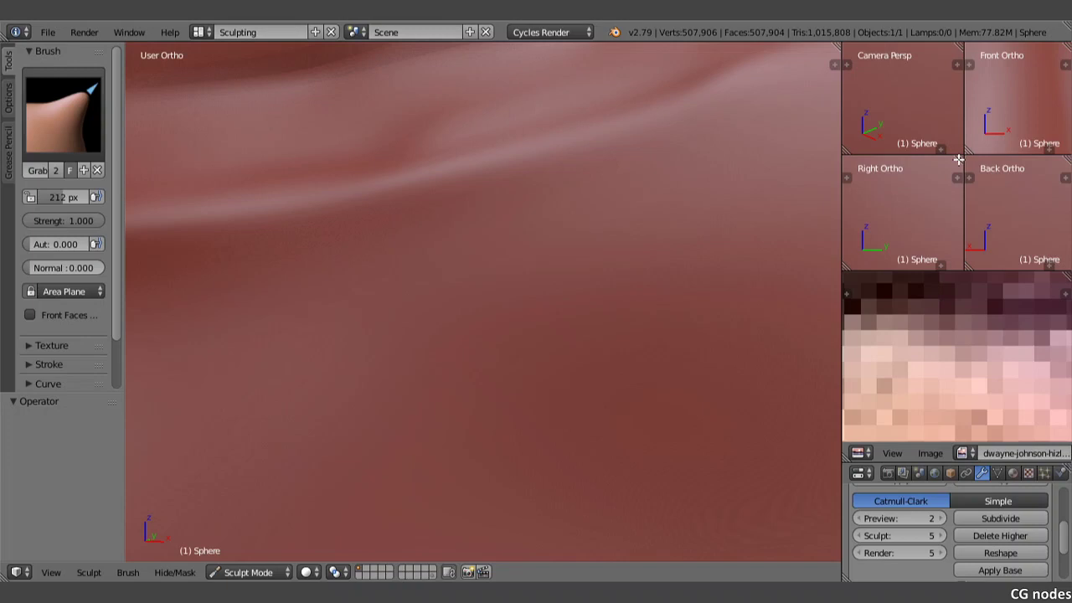
- Draw a wavy black grease-pencil guide line across the cheek skin
click(8, 163)
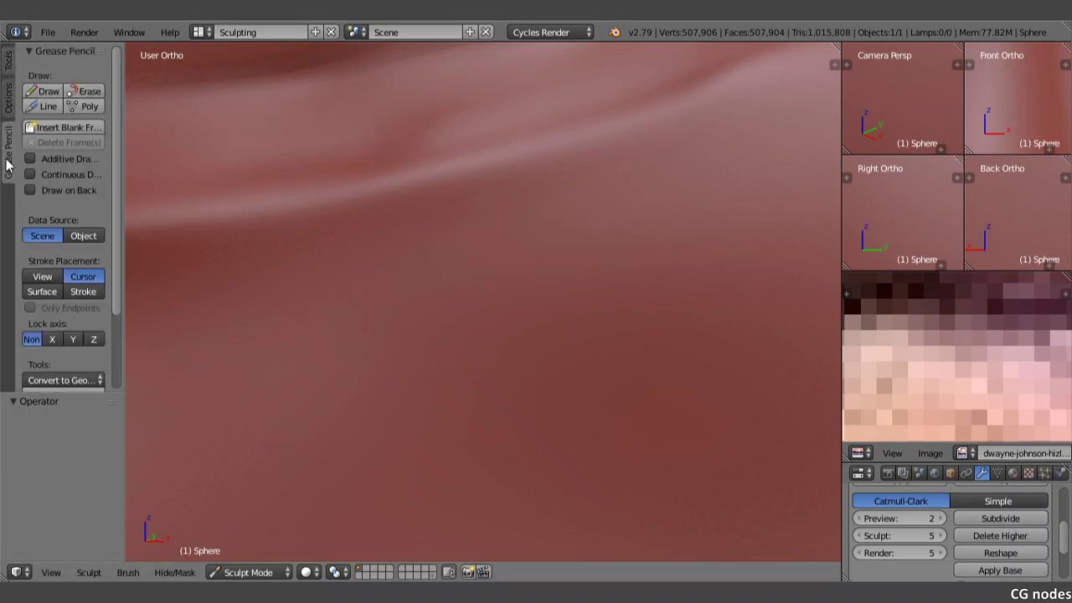
click(44, 91)
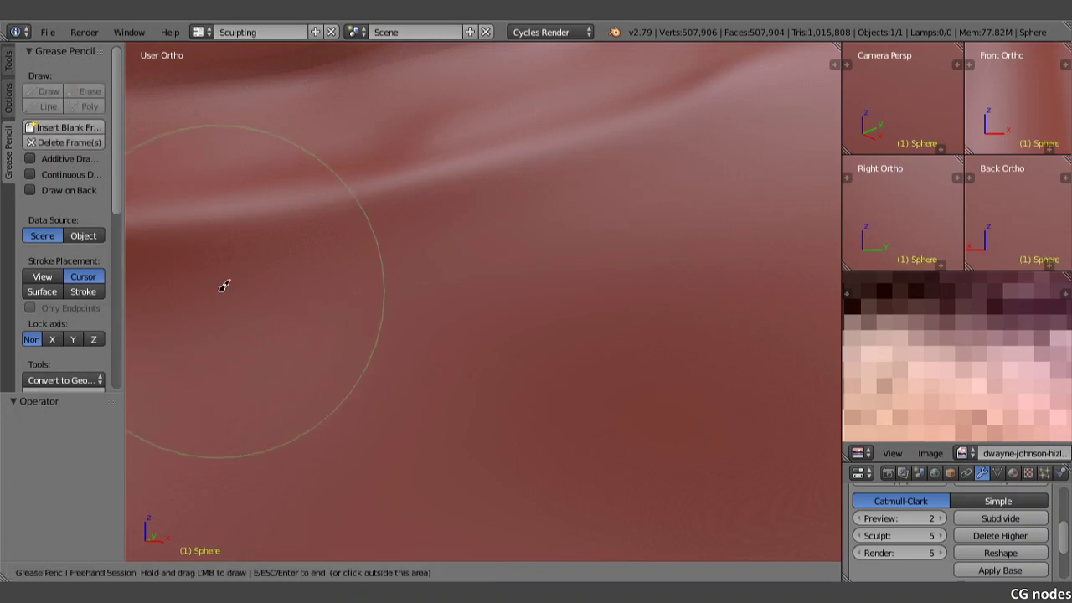
scroll(95, 238, down, 3)
scroll(96, 239, down, 1)
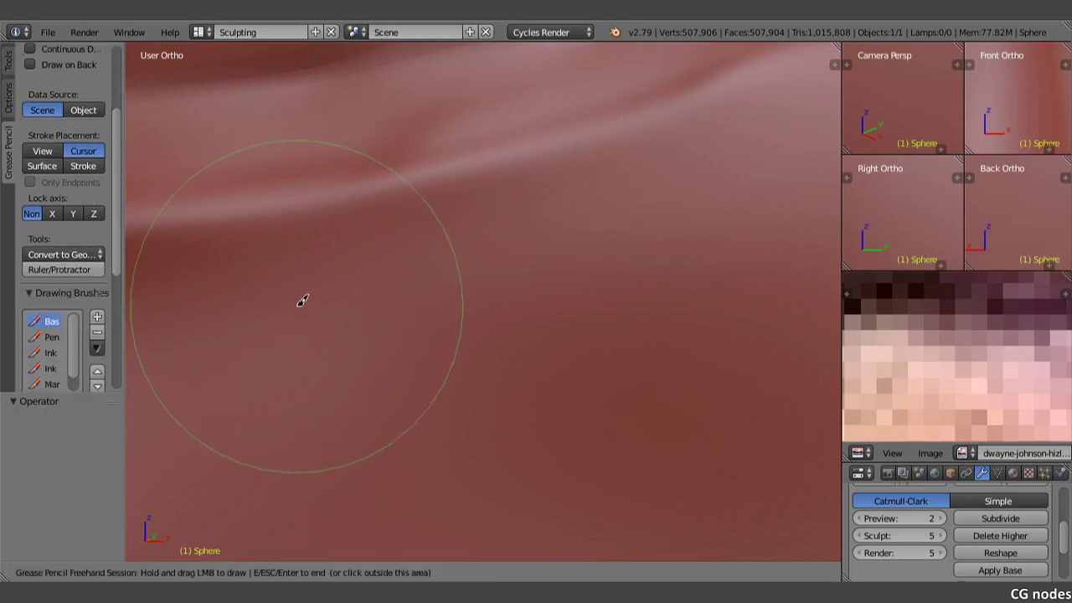
scroll(84, 251, down, 3)
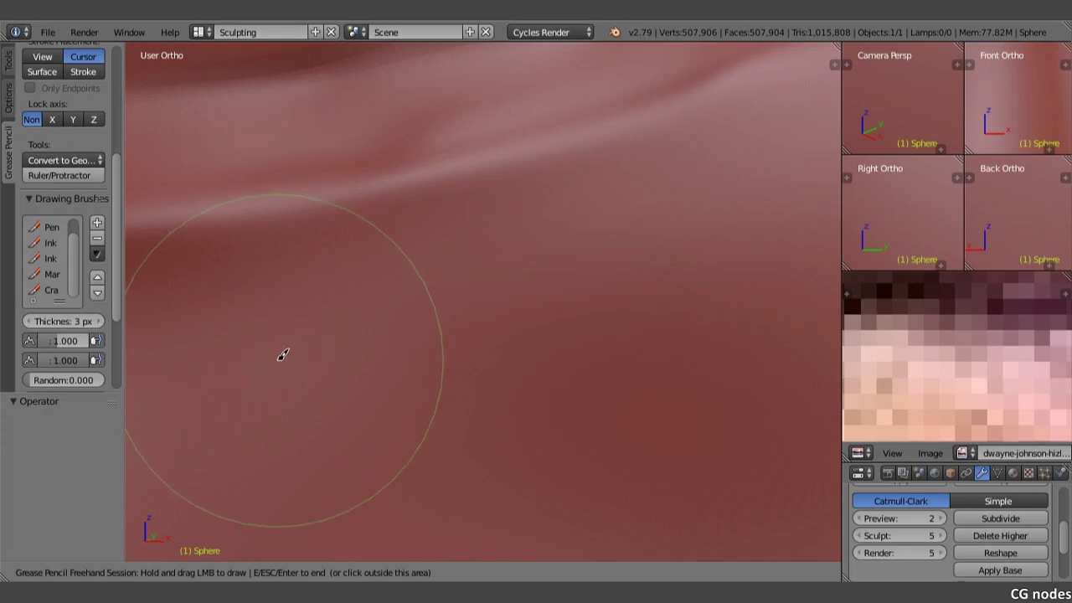
mouse_move(223, 316)
mouse_down()
mouse_move(370, 314)
mouse_move(323, 251)
mouse_up()
key(Escape)
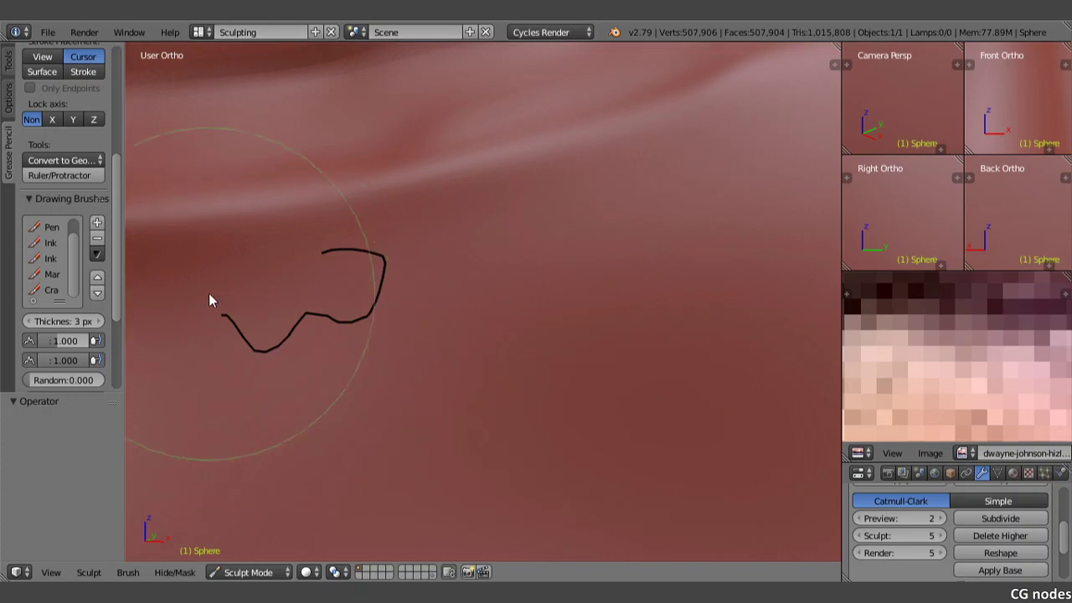
- Erase the guide line's right loop, then try a crease along it and undo it
scroll(60, 173, up, 2)
scroll(60, 174, up, 2)
scroll(60, 173, up, 2)
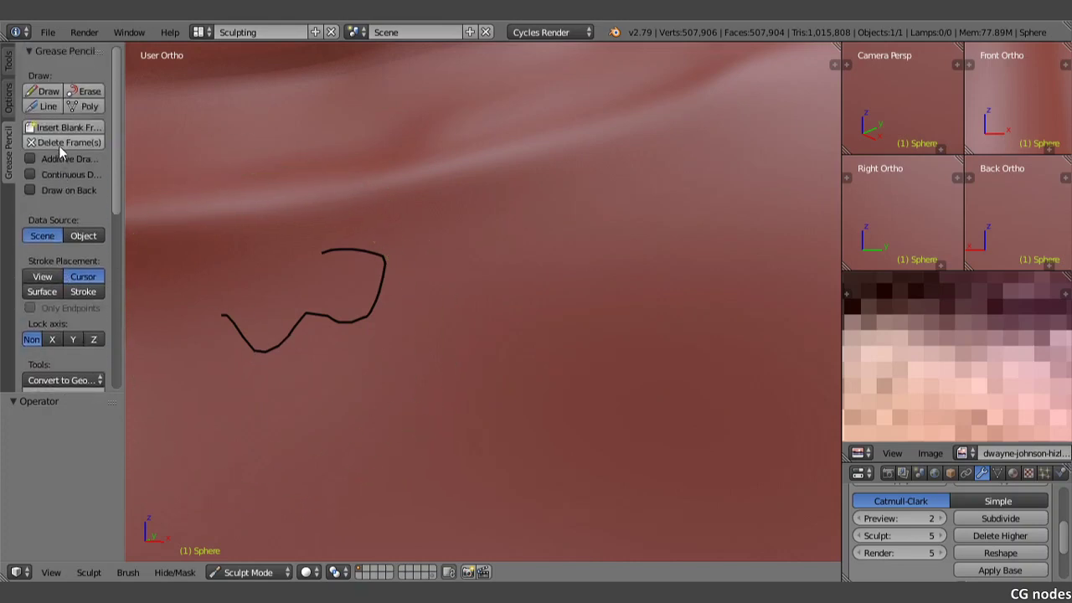
click(88, 91)
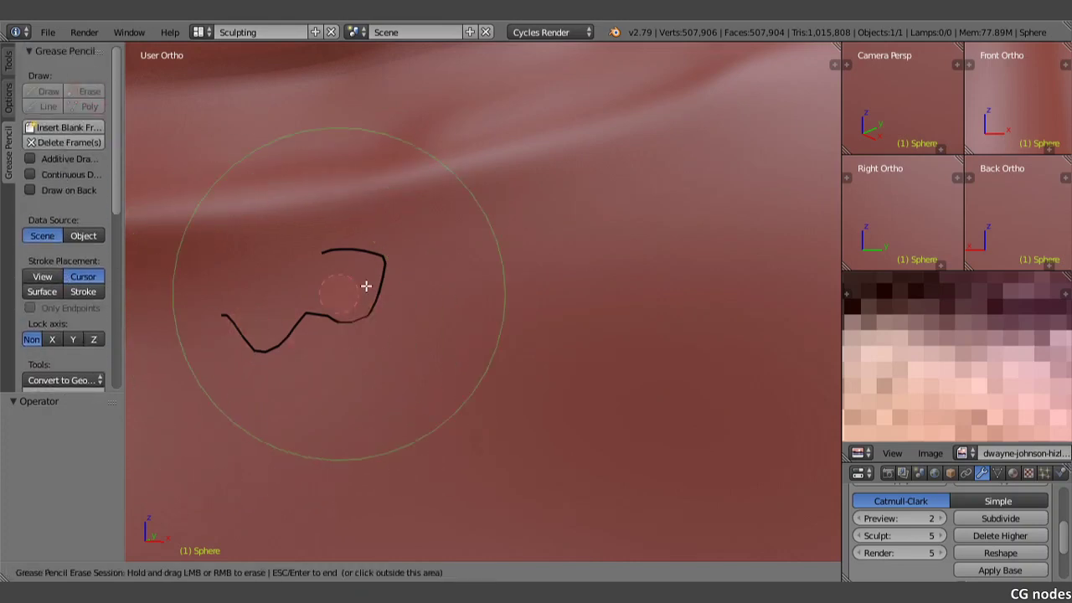
key(Escape)
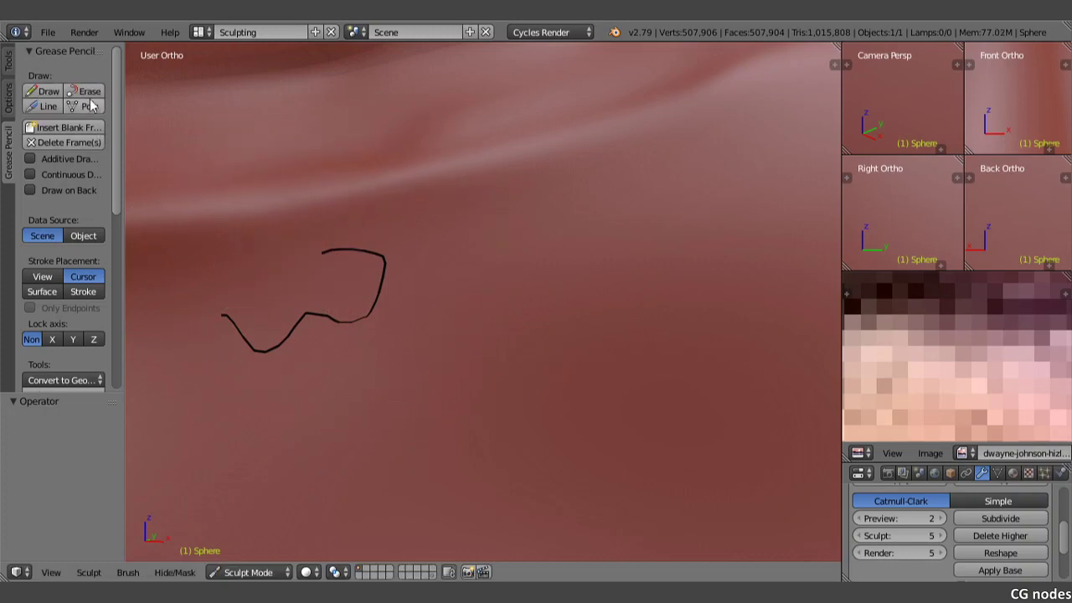
click(88, 91)
mouse_move(325, 256)
mouse_down()
mouse_move(396, 253)
mouse_move(371, 252)
mouse_move(363, 313)
mouse_up()
key(Escape)
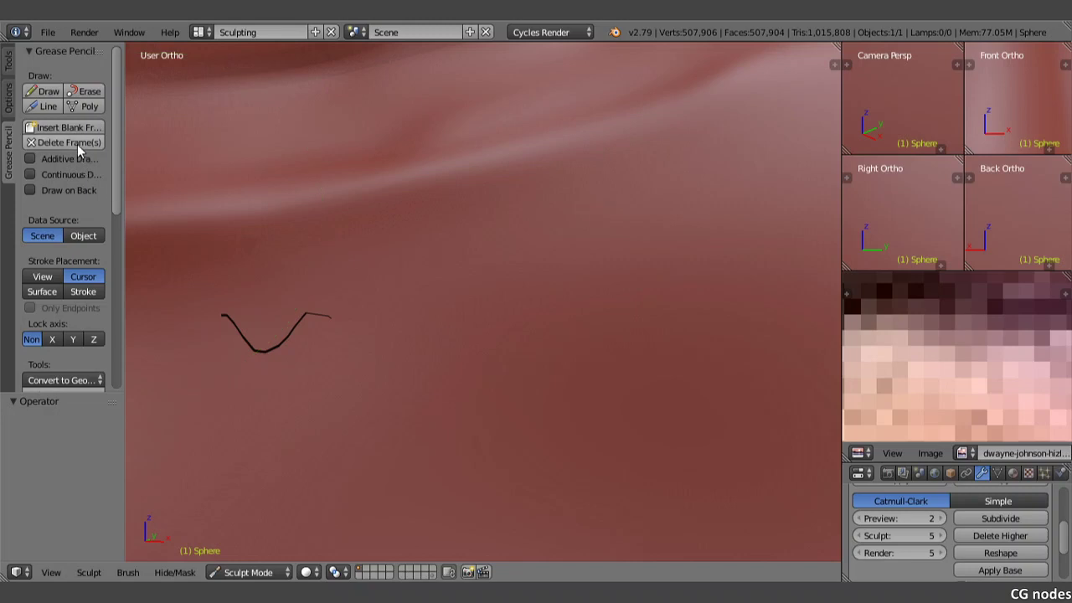
drag(224, 302, 242, 368)
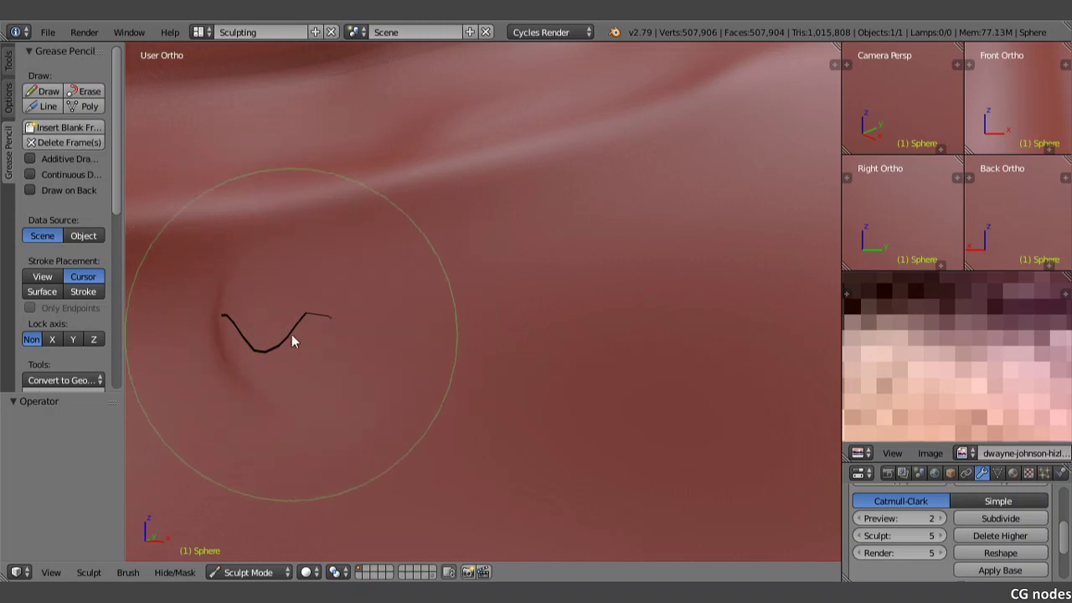
key(ctrl+z)
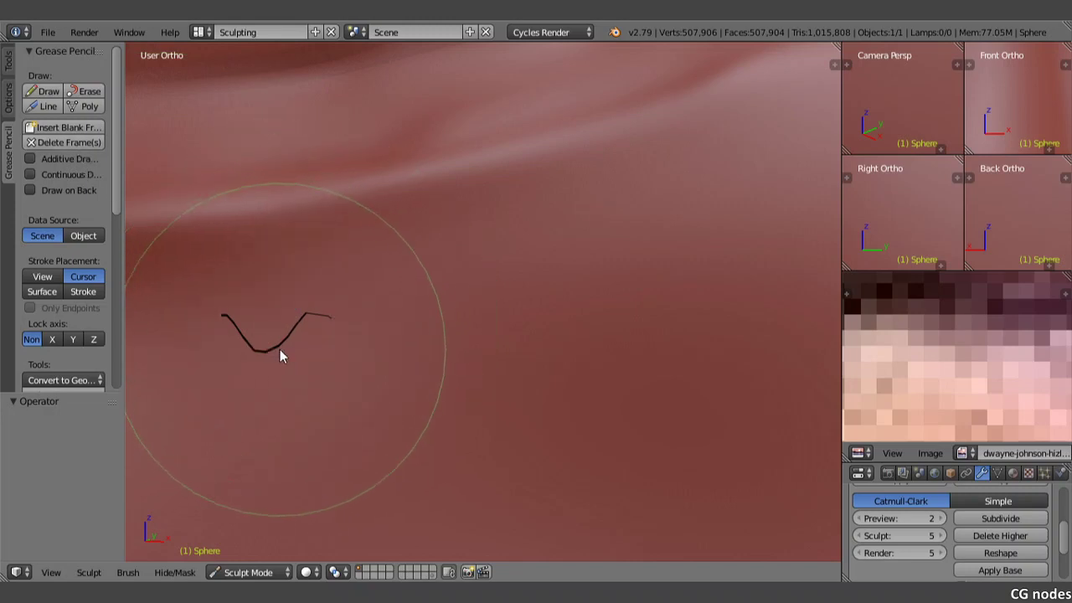
click(8, 70)
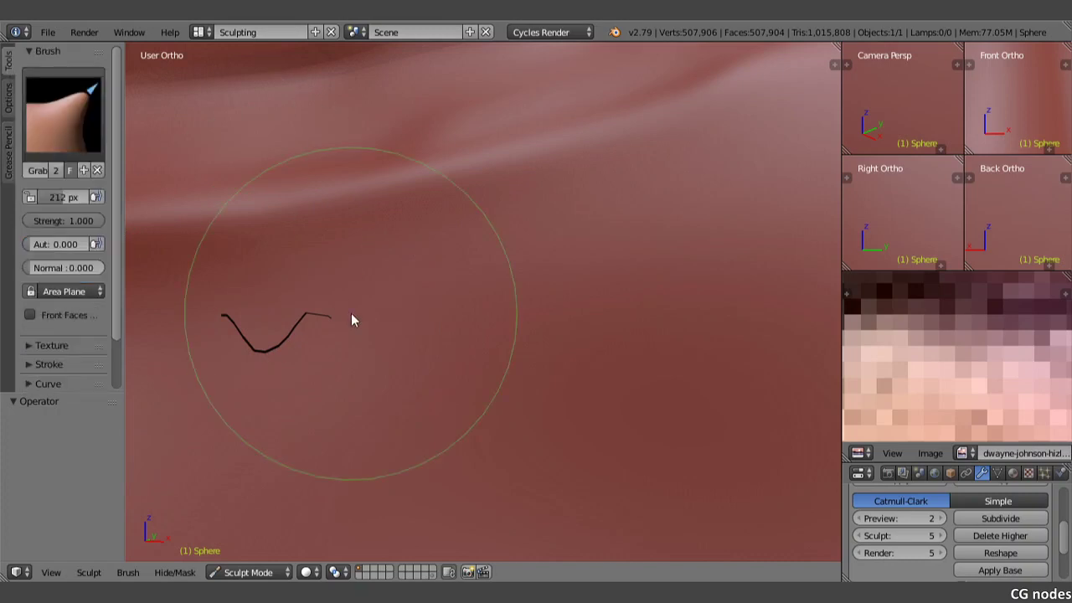
- Shift the sculpt view toward the nose and mouth
scroll(351, 313, down, 5)
scroll(350, 313, down, 5)
middle_drag(350, 318, 371, 284)
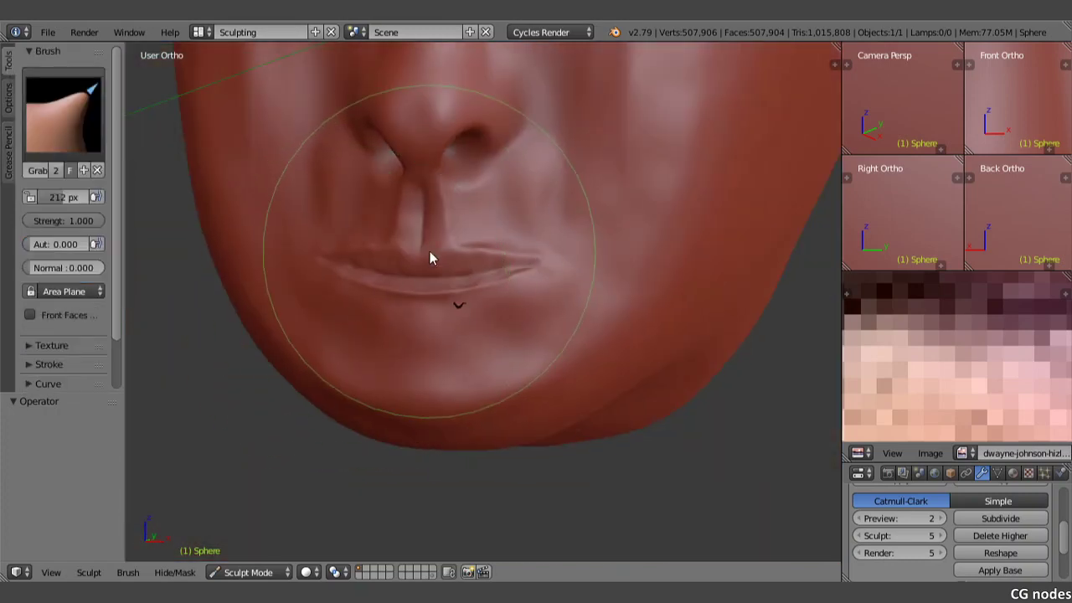
shift+middle_drag(429, 251, 413, 278)
- Zoom out the reference photo to show the full mouth, chin and jaw, and open the brush picker
scroll(879, 113, down, 5)
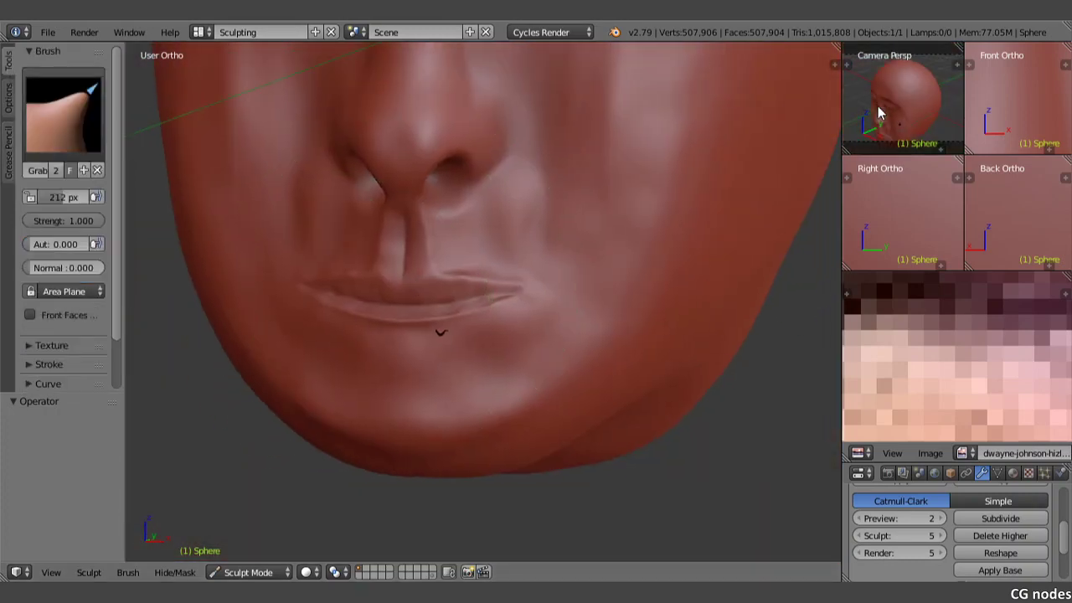
scroll(981, 100, down, 2)
scroll(983, 101, down, 3)
scroll(984, 103, down, 3)
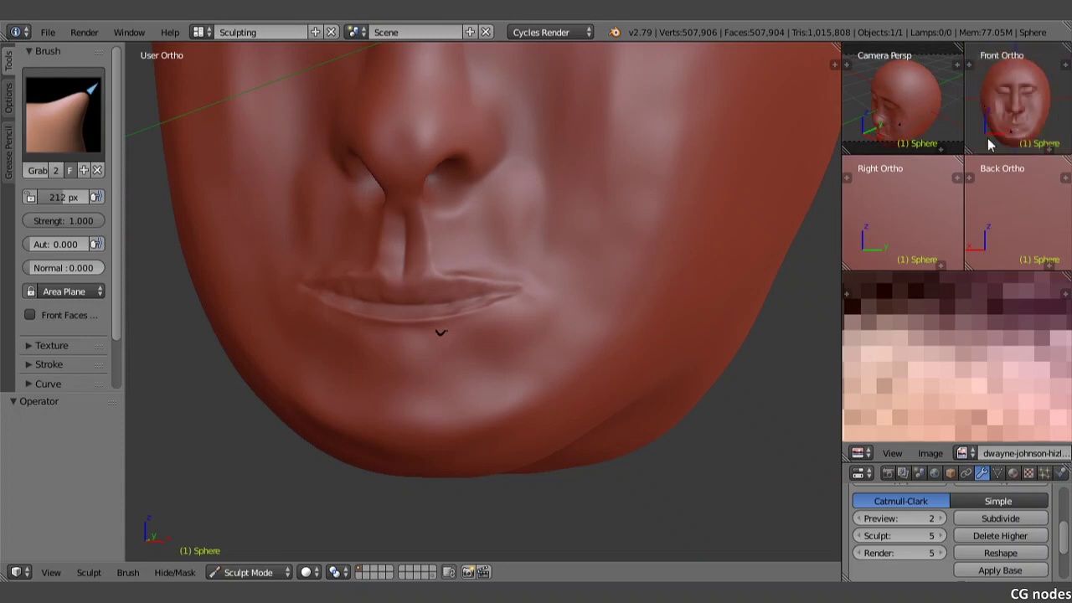
scroll(1001, 202, down, 3)
scroll(1001, 204, down, 3)
scroll(907, 218, down, 2)
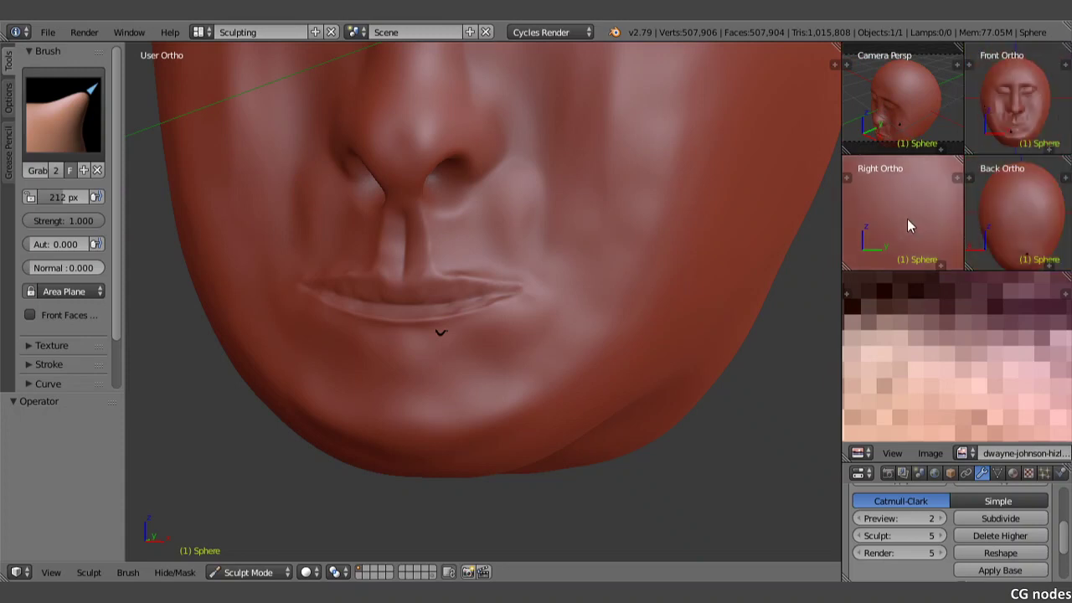
scroll(906, 223, down, 3)
scroll(910, 230, down, 2)
scroll(935, 377, down, 3)
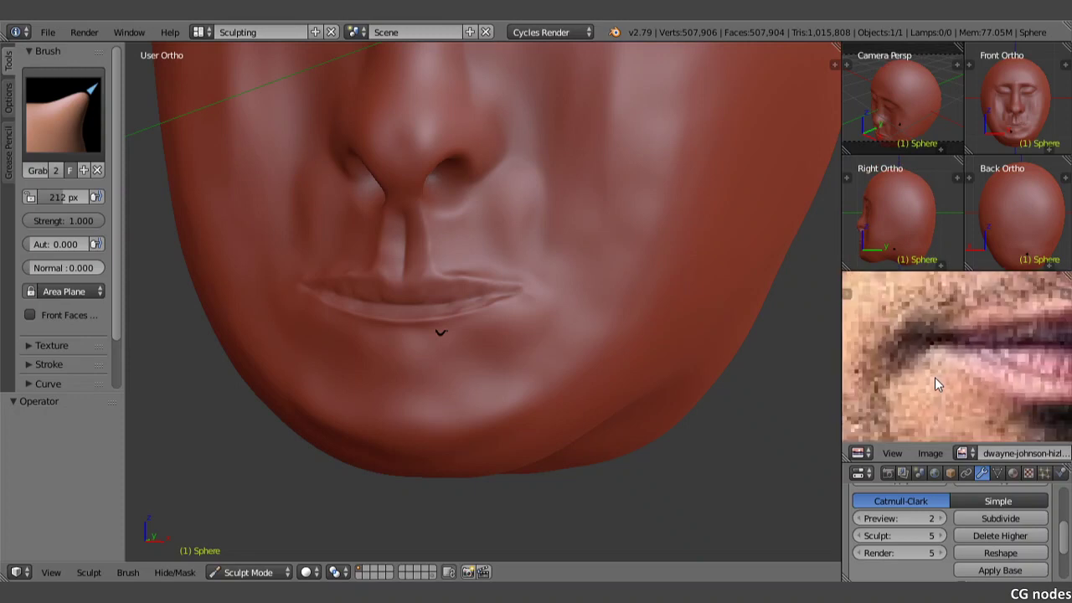
scroll(935, 376, down, 2)
scroll(934, 376, down, 2)
middle_drag(955, 364, 931, 371)
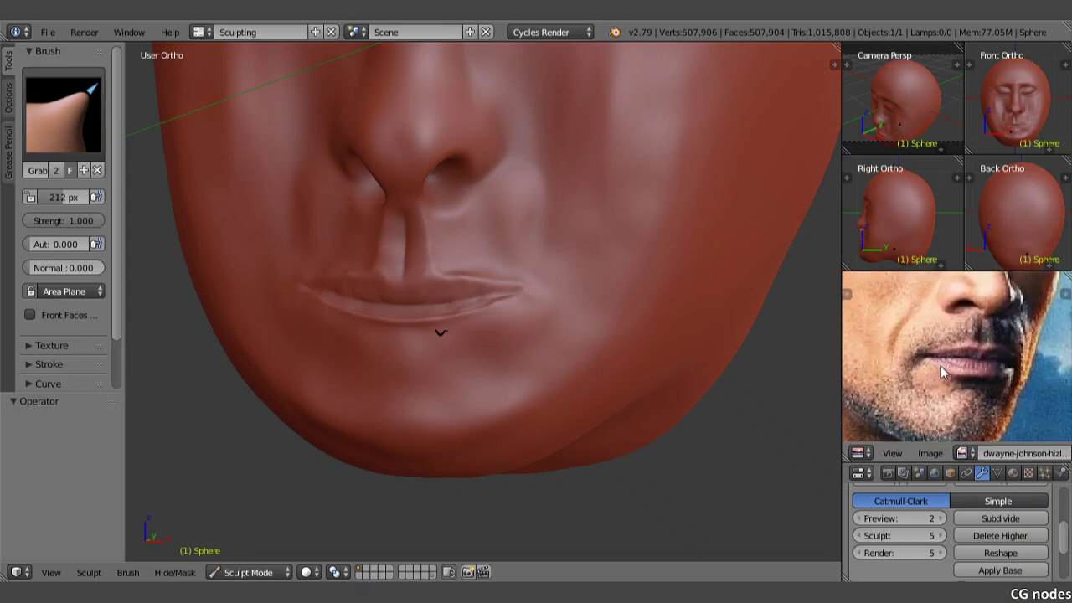
click(67, 117)
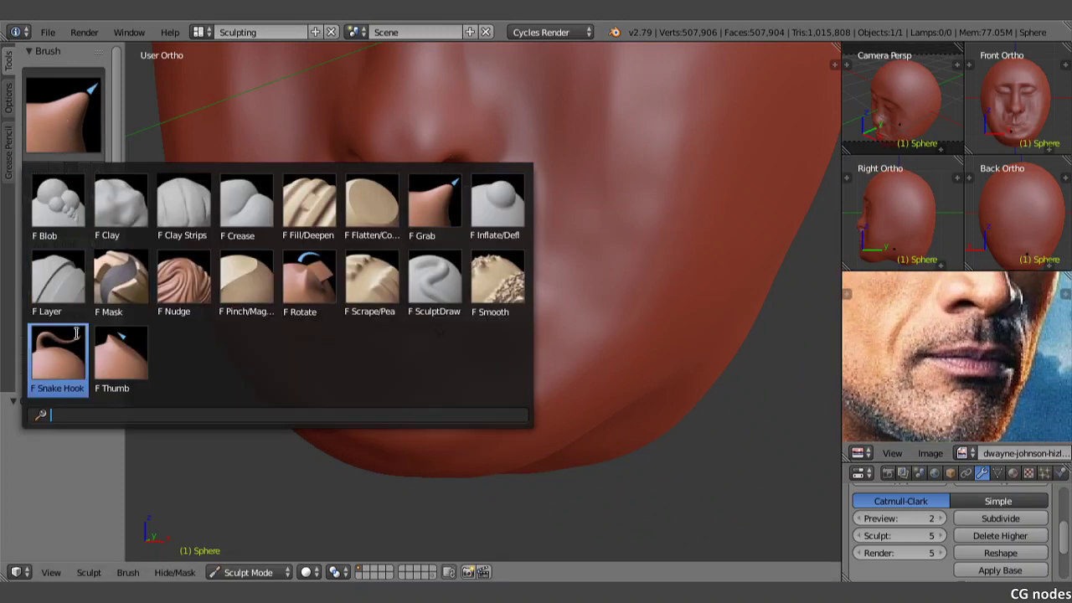
- With Snake Hook at 88 px, sharpen the upper lip edge and deepen the lip parting
click(52, 350)
drag(70, 196, 33, 196)
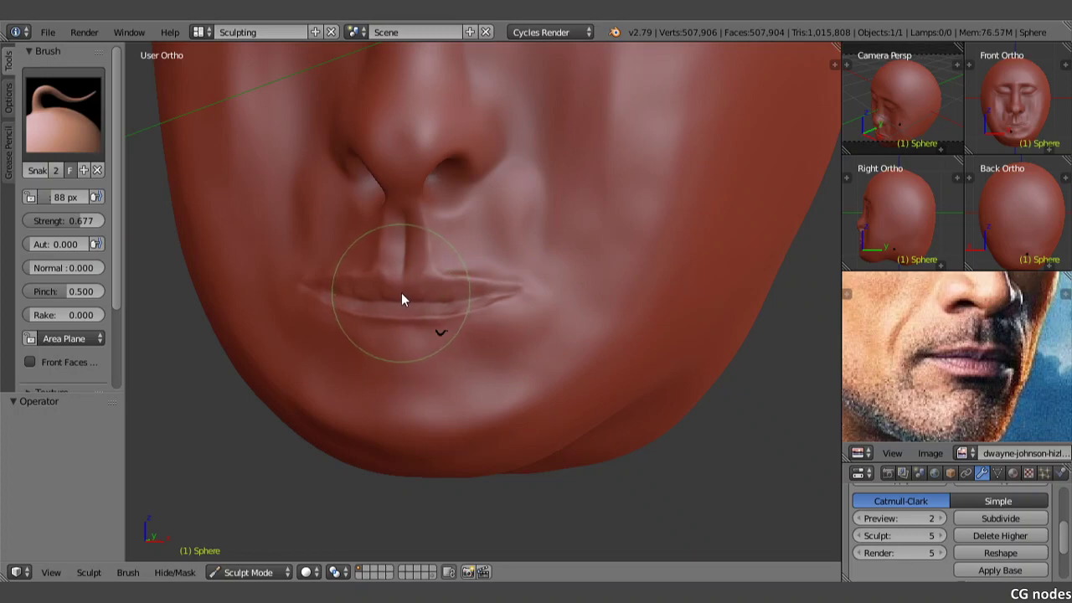
mouse_move(402, 294)
mouse_down()
mouse_move(358, 279)
mouse_move(358, 318)
mouse_move(305, 297)
mouse_up()
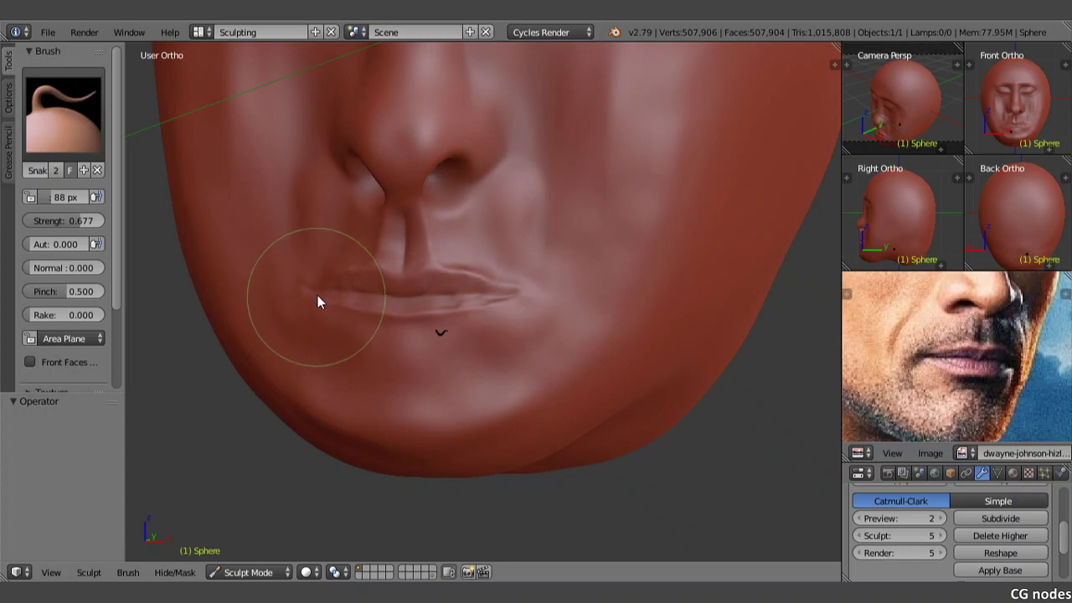
drag(319, 299, 319, 311)
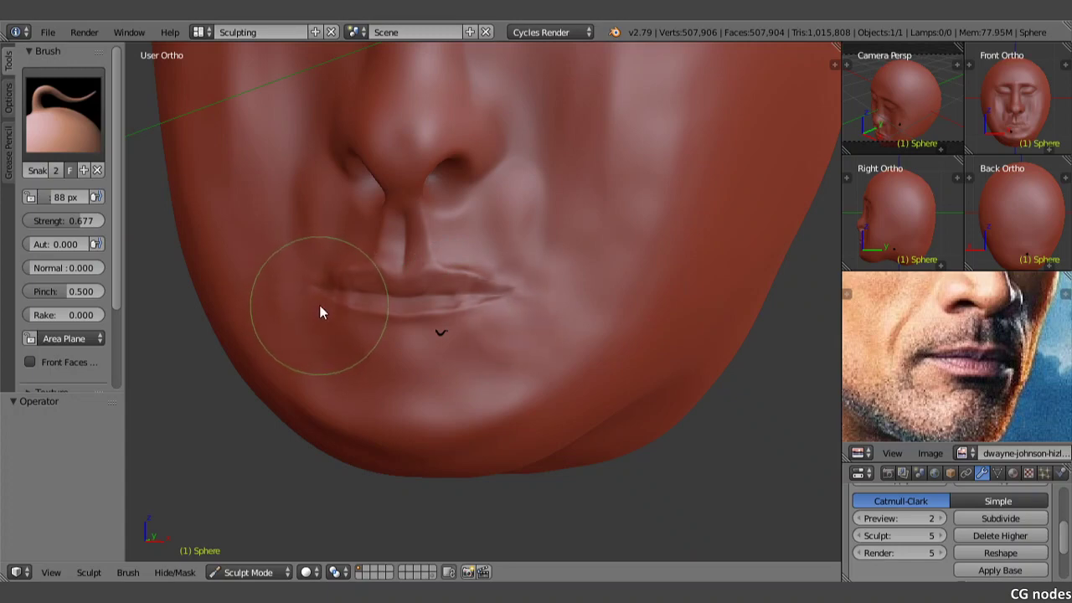
middle_drag(440, 280, 351, 298)
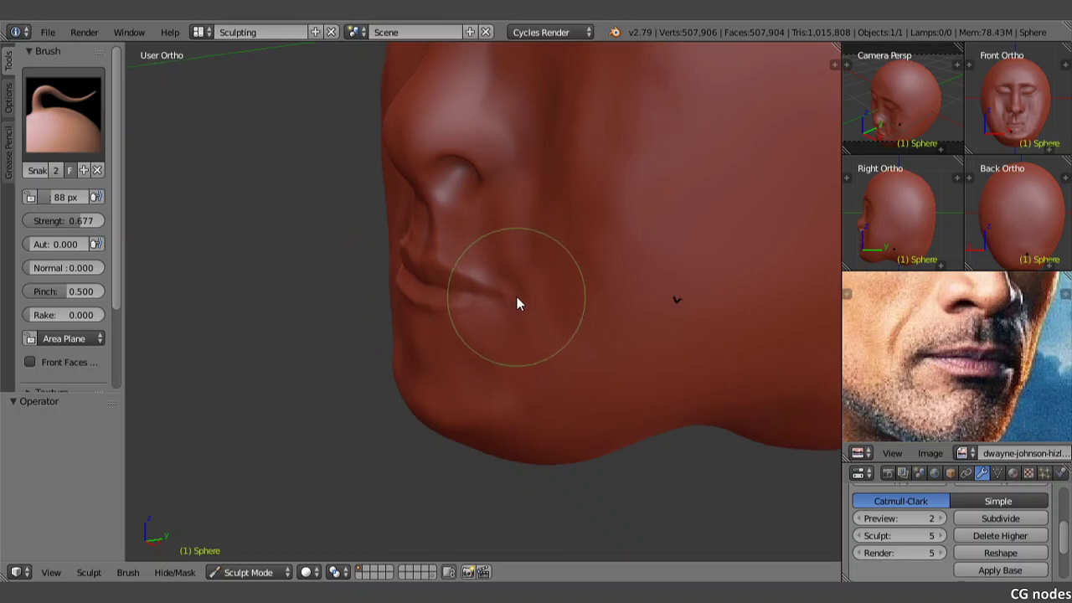
middle_drag(519, 301, 485, 301)
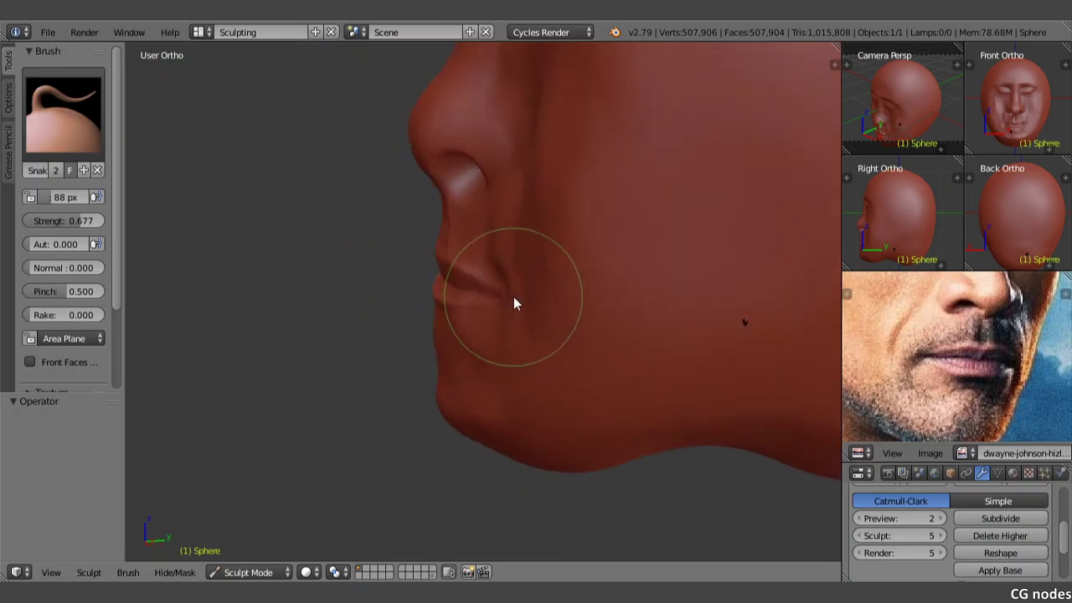
mouse_move(514, 304)
mouse_down()
mouse_move(474, 310)
mouse_move(441, 343)
mouse_move(458, 358)
mouse_move(451, 339)
mouse_move(488, 337)
mouse_move(479, 335)
mouse_up()
- Widen Snake Hook to 120 px and smooth and reshape the mouth corners
mouse_move(478, 335)
middle_down()
mouse_move(491, 310)
mouse_move(577, 307)
mouse_move(508, 318)
mouse_move(478, 296)
middle_up()
shift+drag(532, 344, 536, 320)
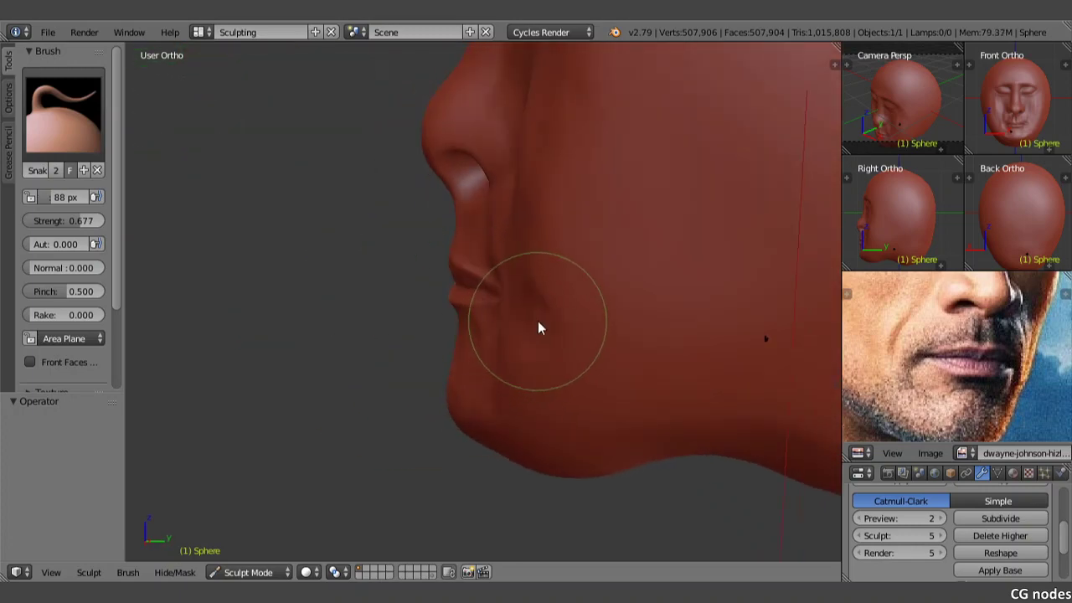
drag(72, 203, 99, 204)
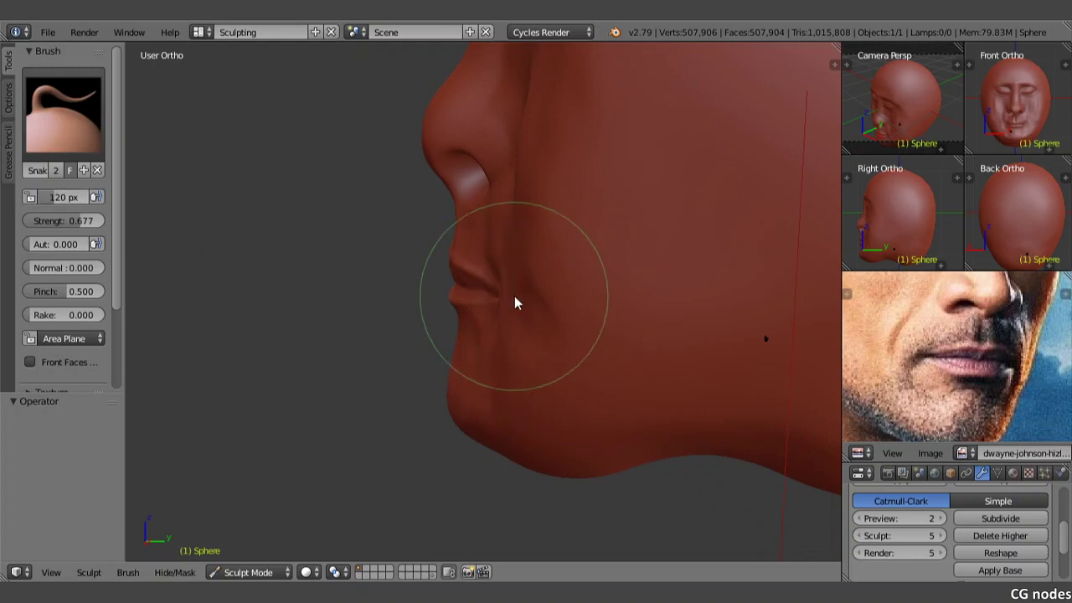
mouse_move(547, 288)
shift+mouse_down()
mouse_move(534, 241)
mouse_move(548, 315)
mouse_move(524, 370)
mouse_move(430, 334)
shift+mouse_up()
mouse_move(431, 335)
middle_down()
mouse_move(584, 307)
mouse_move(684, 260)
mouse_move(591, 288)
middle_up()
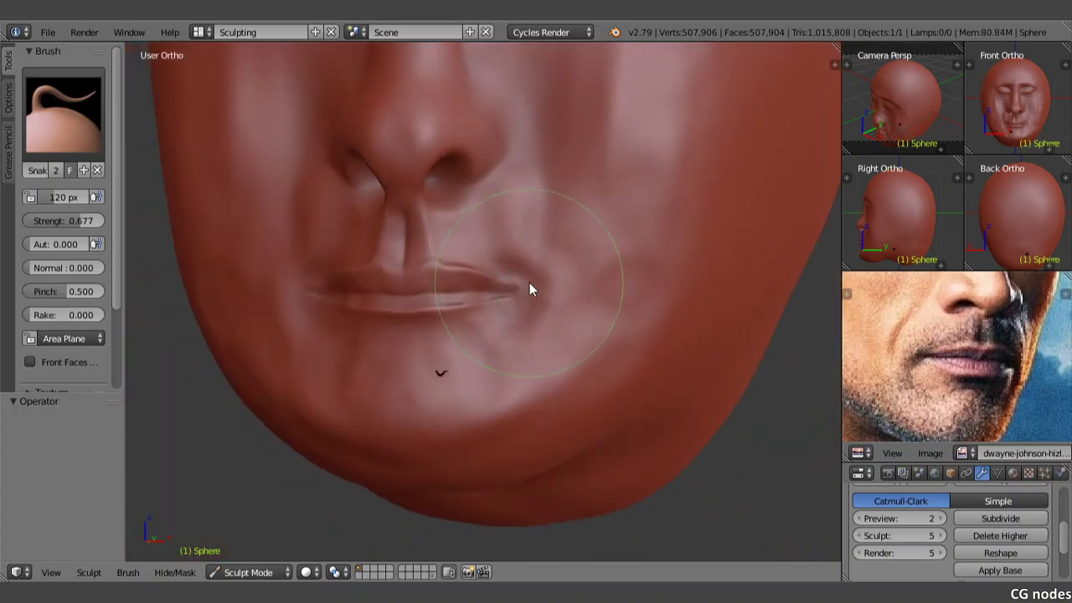
scroll(490, 284, down, 3)
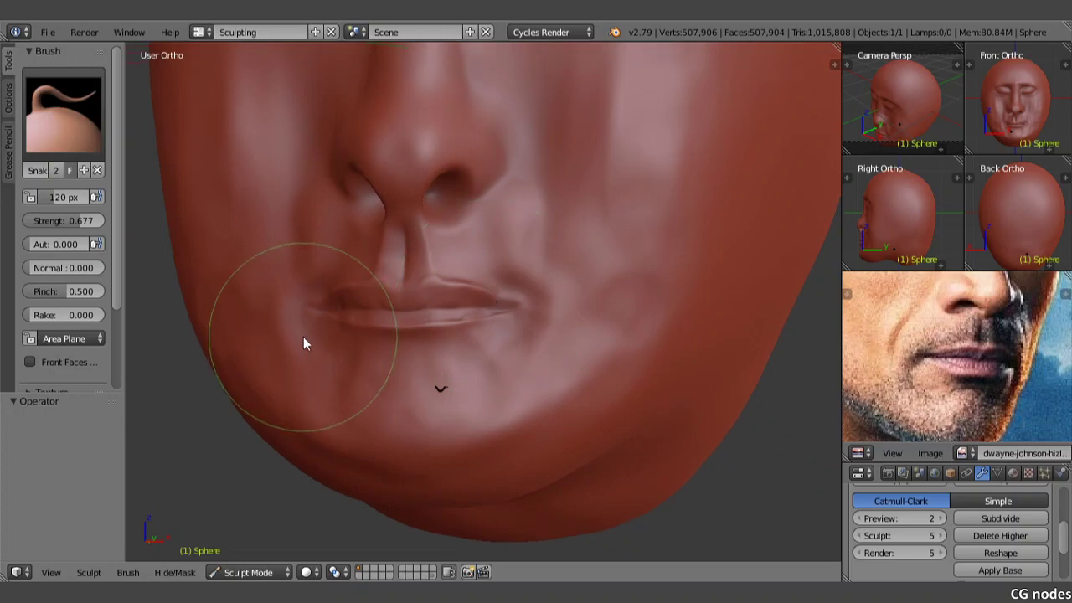
- Deepen the creases at both mouth corners with the Crease brush
click(63, 115)
click(236, 215)
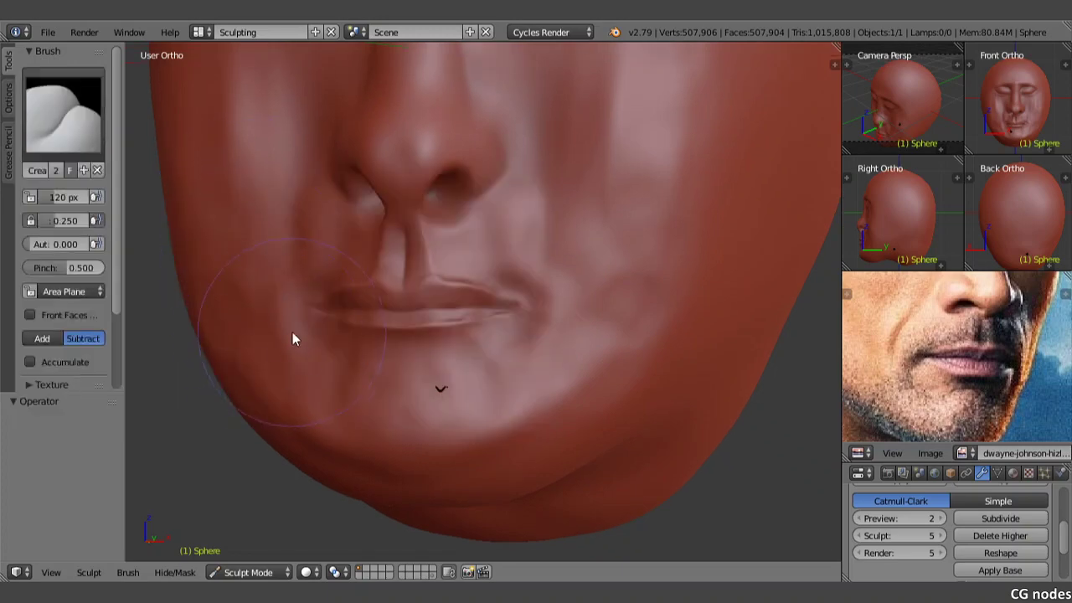
drag(293, 362, 281, 366)
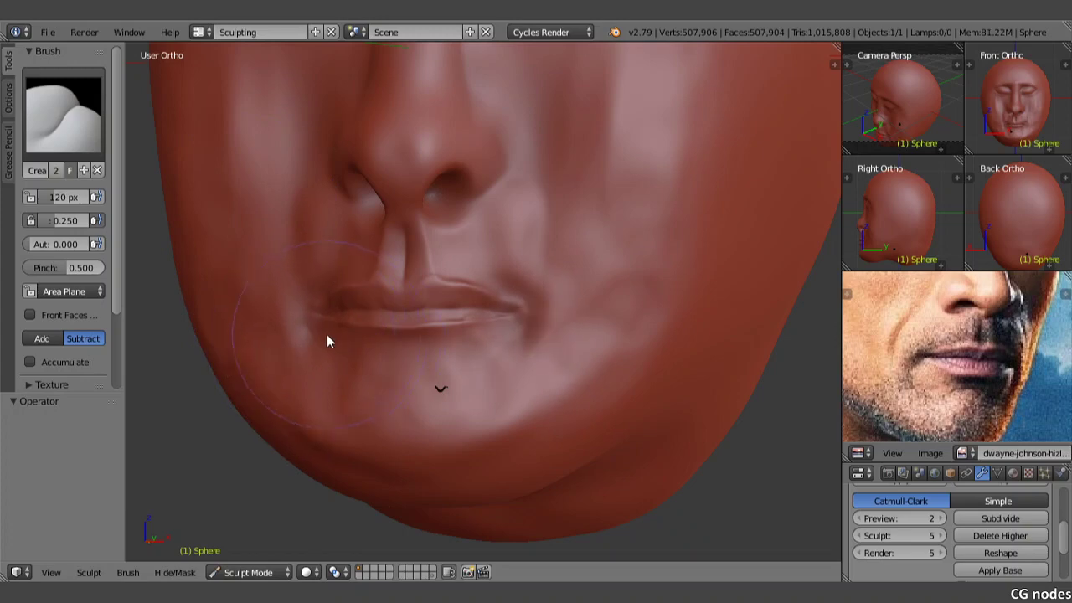
- Set SculptDraw to a 46 px radius and carve vertical folds down from both mouth corners
click(73, 127)
click(435, 276)
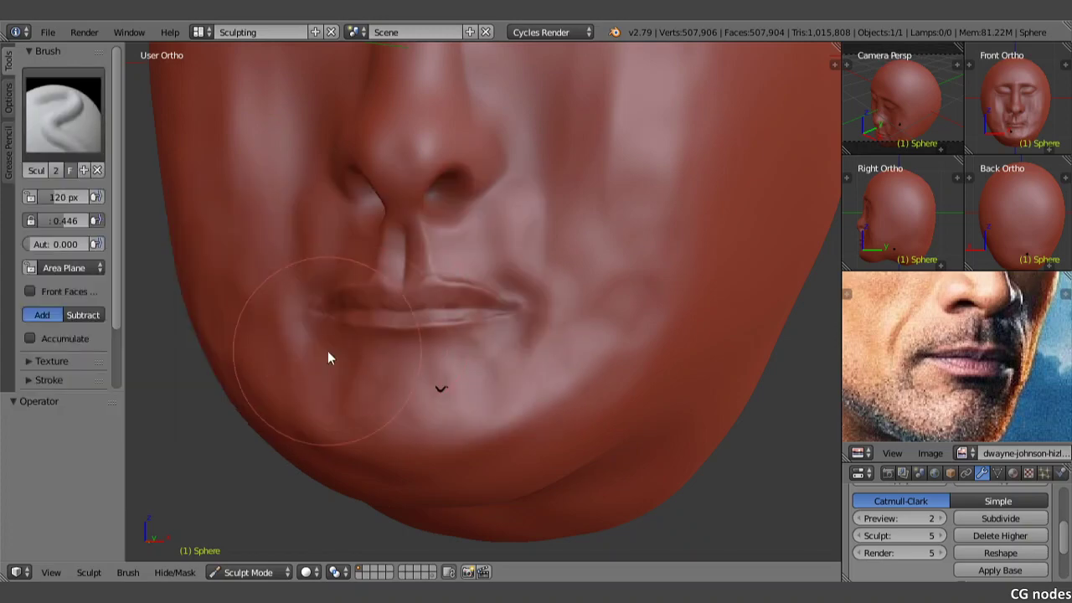
double_click(64, 197)
text(46)
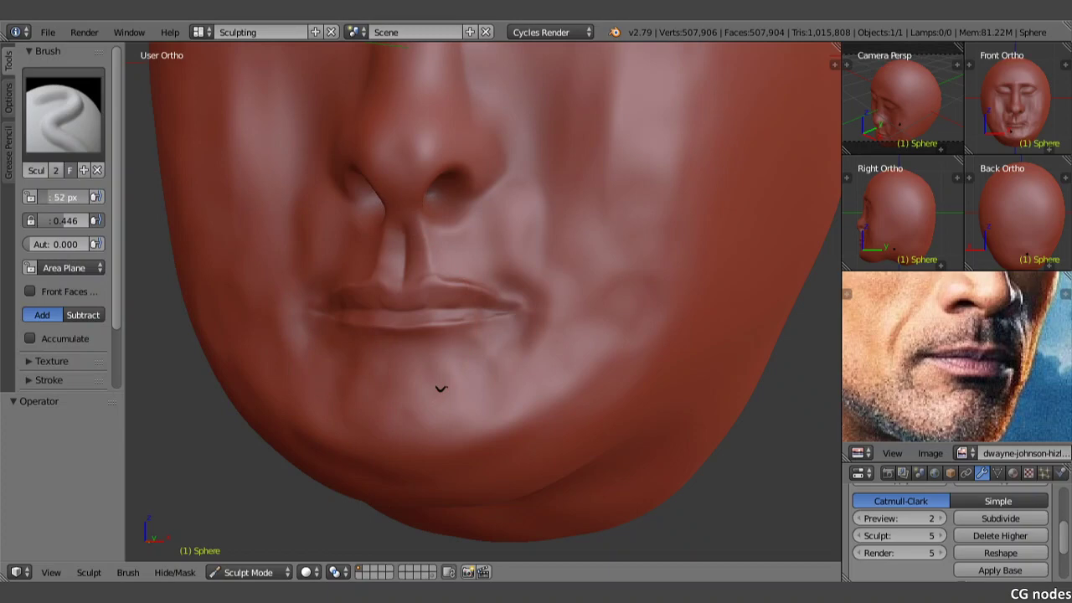
key(Return)
scroll(312, 303, up, 2)
scroll(320, 289, down, 2)
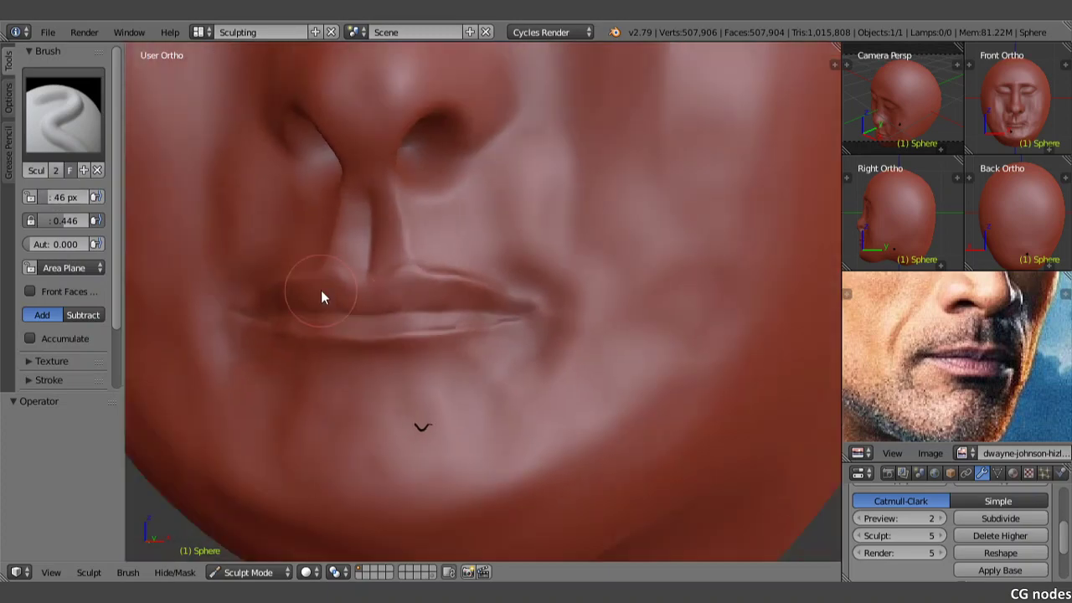
drag(279, 323, 264, 375)
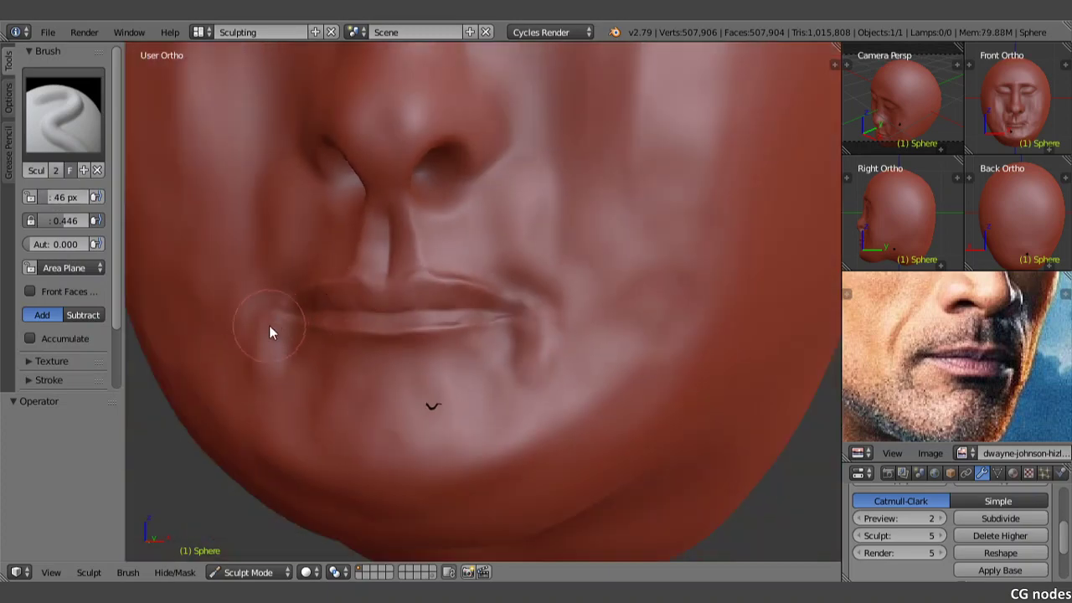
drag(269, 325, 267, 369)
drag(264, 309, 254, 379)
- Sculpt mirrored nasolabial creases curving down from beside the nostrils
scroll(901, 347, down, 2)
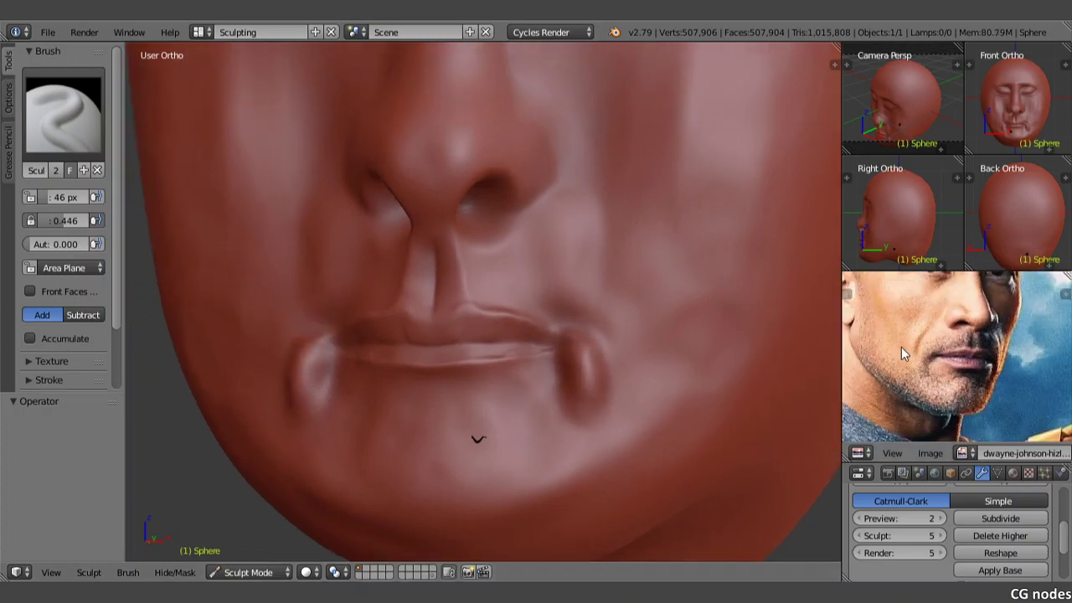
drag(281, 257, 333, 155)
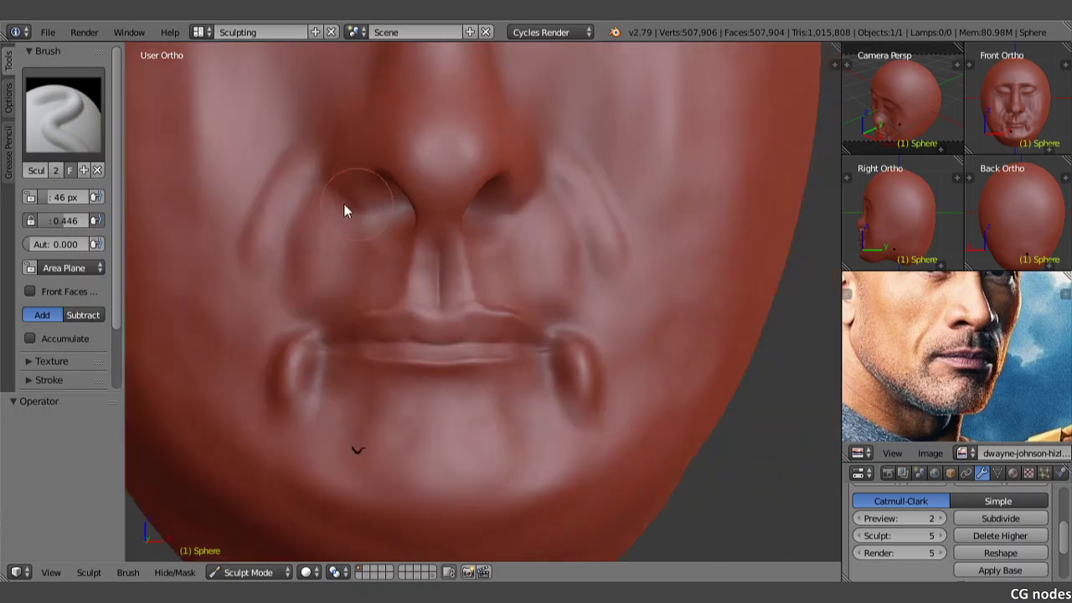
middle_drag(343, 204, 330, 162)
mouse_move(330, 162)
mouse_down()
mouse_move(279, 214)
mouse_move(242, 308)
mouse_up()
drag(305, 160, 258, 270)
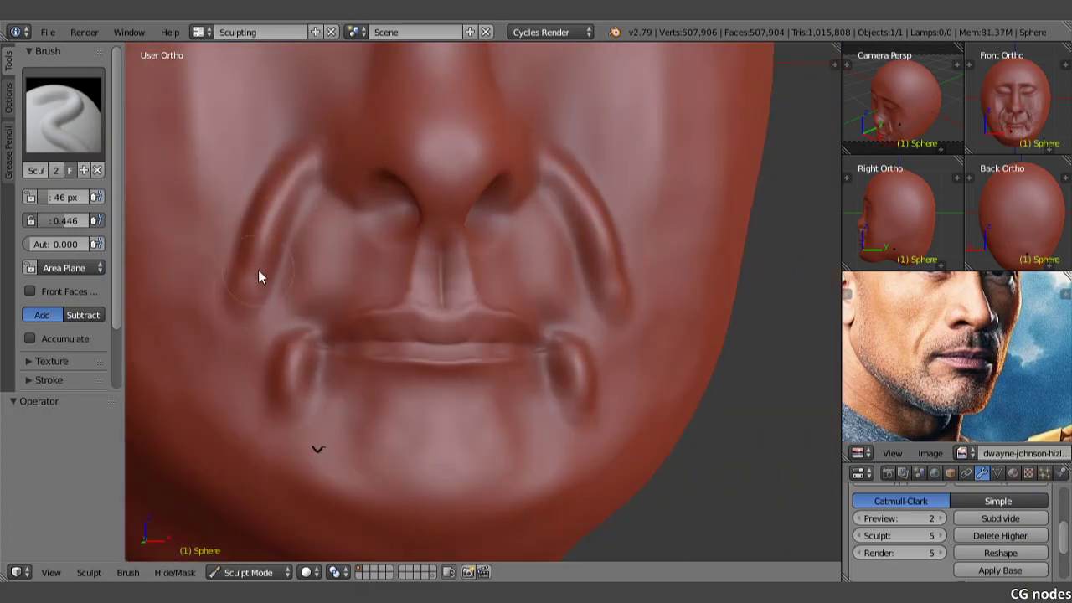
drag(305, 206, 339, 142)
drag(261, 244, 285, 146)
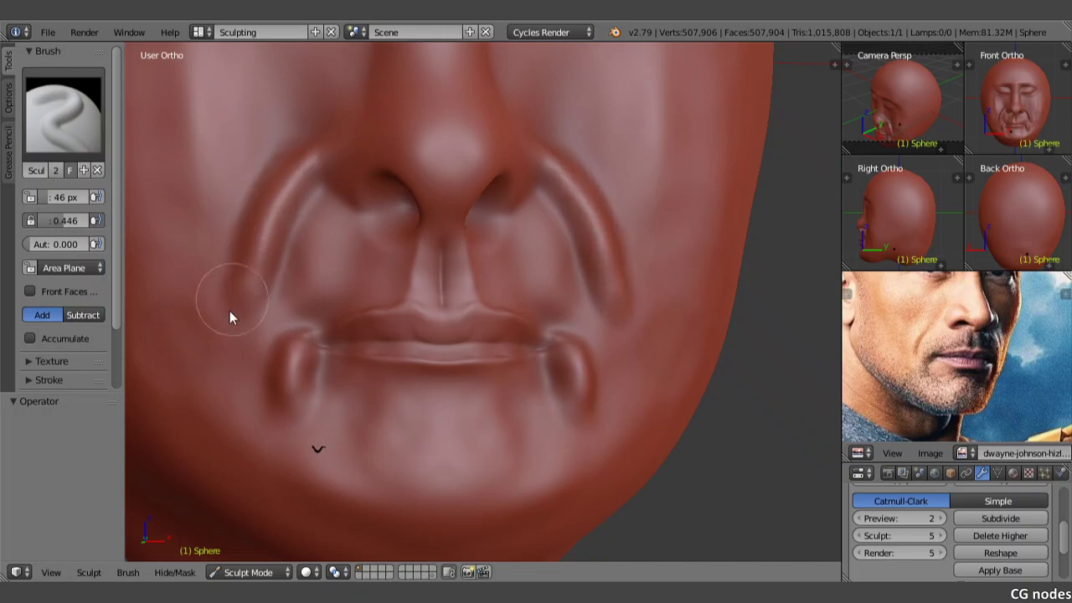
drag(229, 311, 310, 160)
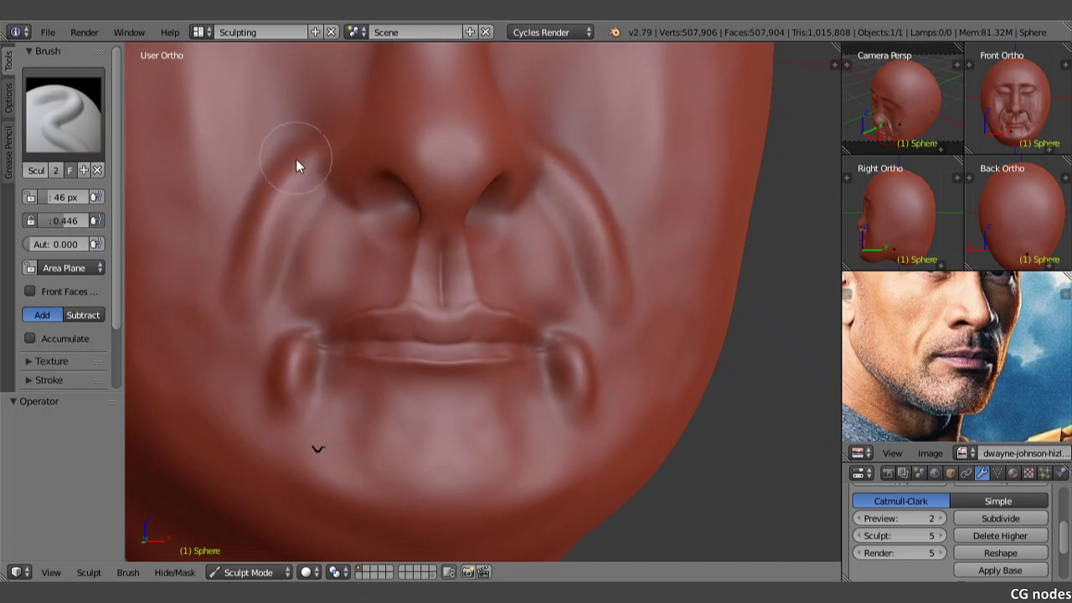
- Reshape the upper lip and both mouth-corner bulges, and refine the right nasolabial fold
drag(264, 345, 299, 320)
drag(280, 370, 283, 387)
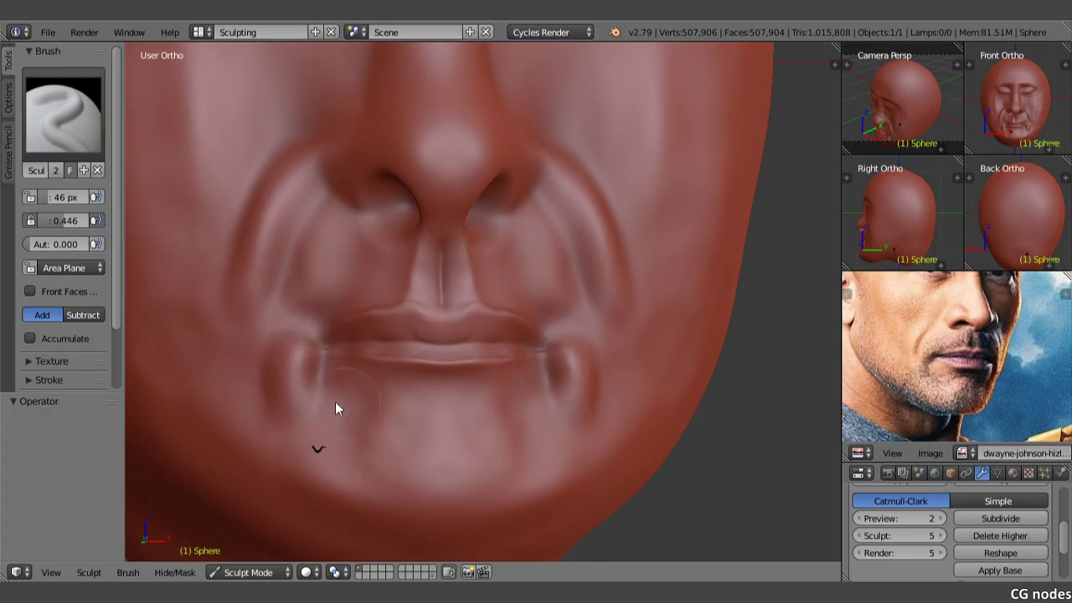
mouse_move(556, 379)
mouse_down()
mouse_move(563, 397)
mouse_move(594, 347)
mouse_move(584, 371)
mouse_move(569, 334)
mouse_up()
mouse_move(584, 276)
mouse_down()
mouse_move(608, 304)
mouse_move(591, 196)
mouse_move(611, 251)
mouse_move(566, 262)
mouse_up()
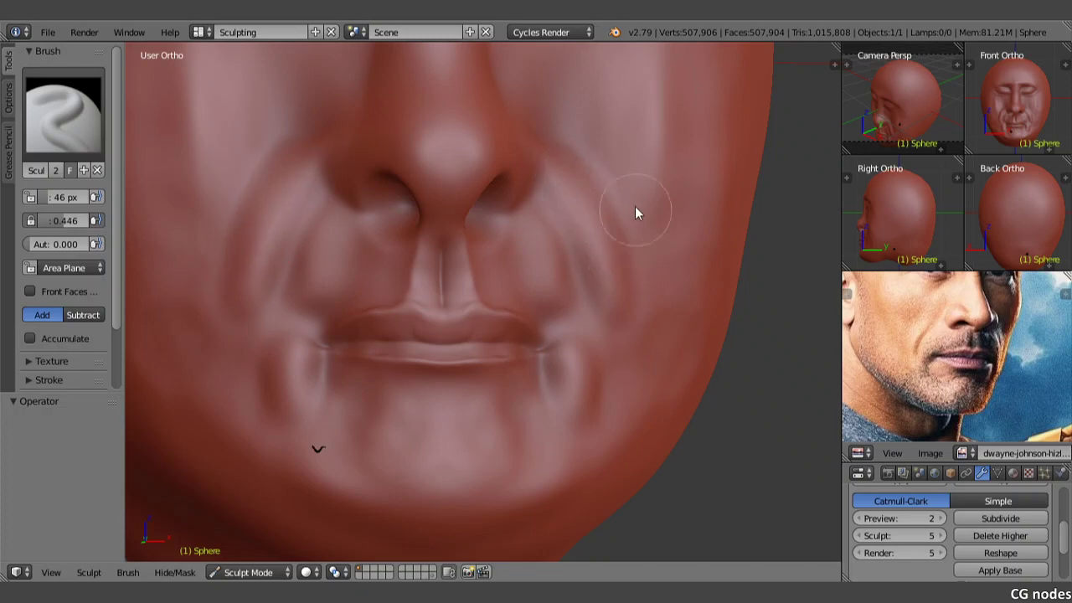
click(63, 113)
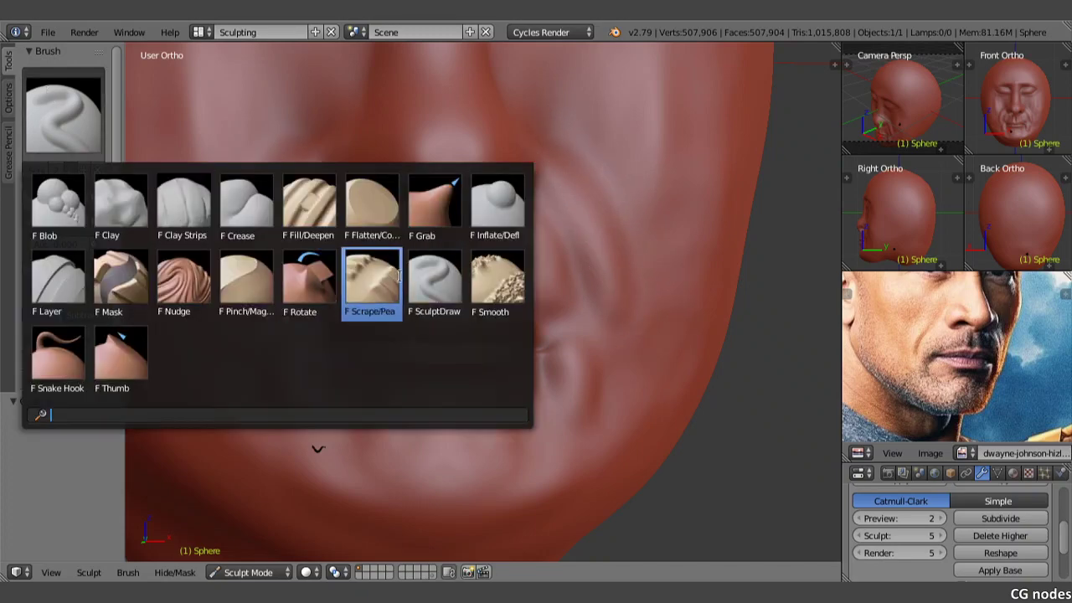
- Scrape the mouth-corner folds softer with Scrape/Peaks, deepening the left fold, then switch to Grab
click(372, 276)
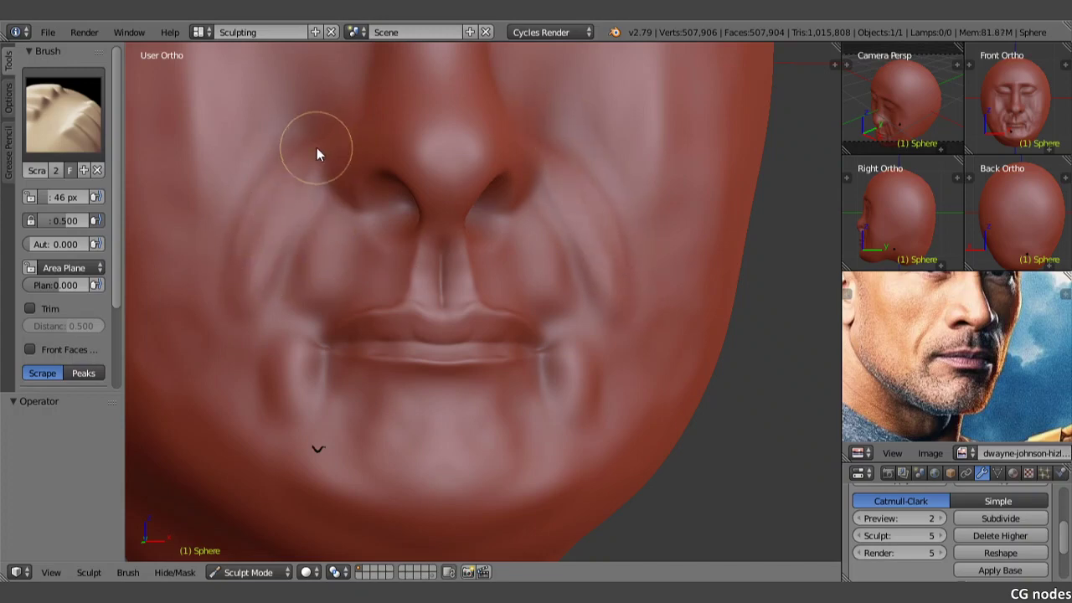
drag(318, 151, 239, 311)
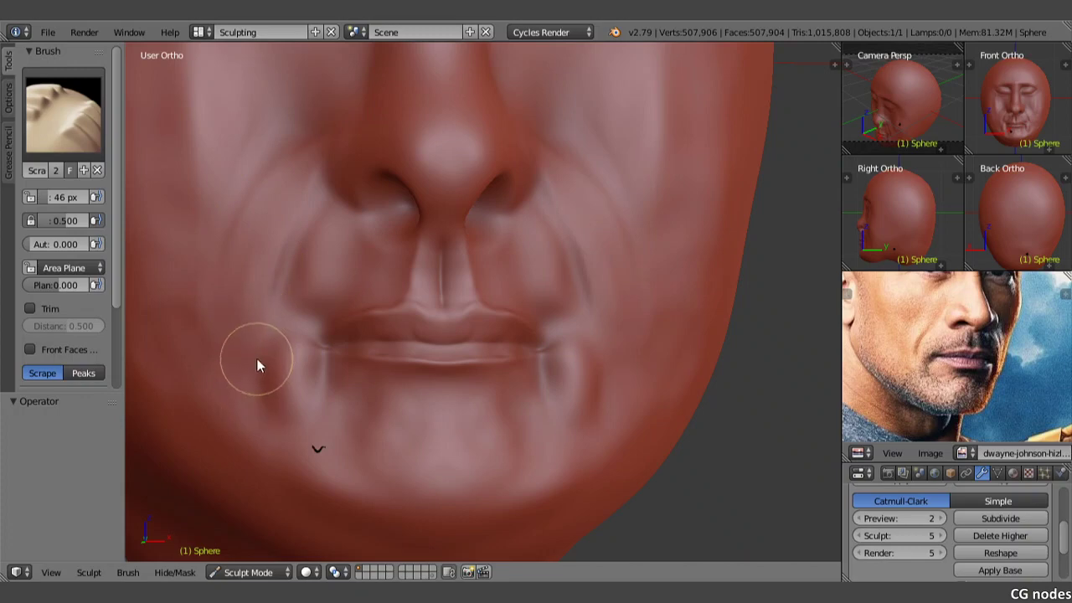
drag(257, 357, 249, 430)
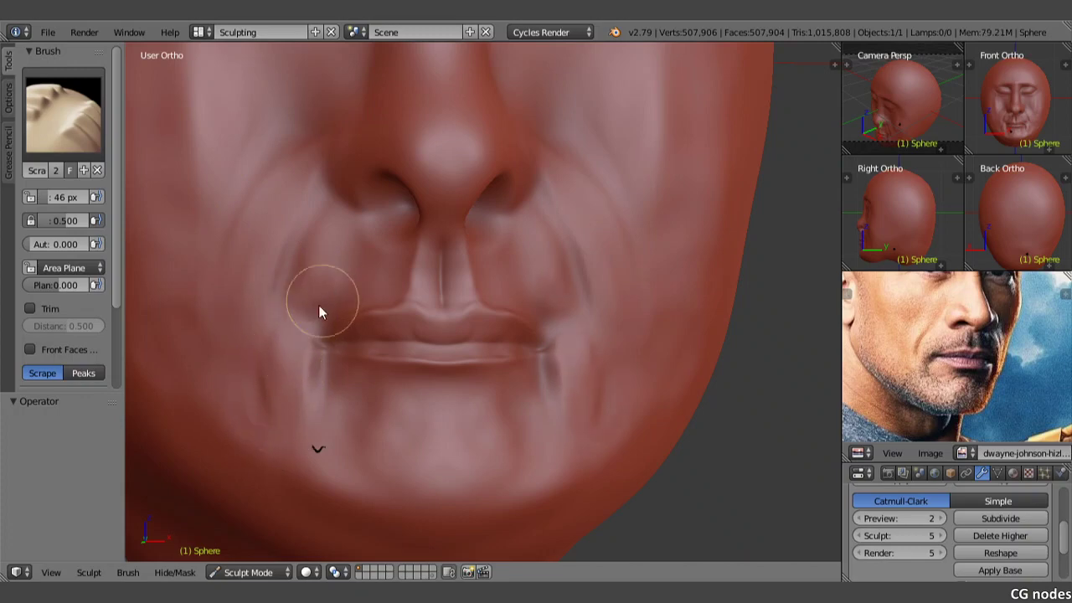
middle_drag(448, 299, 393, 307)
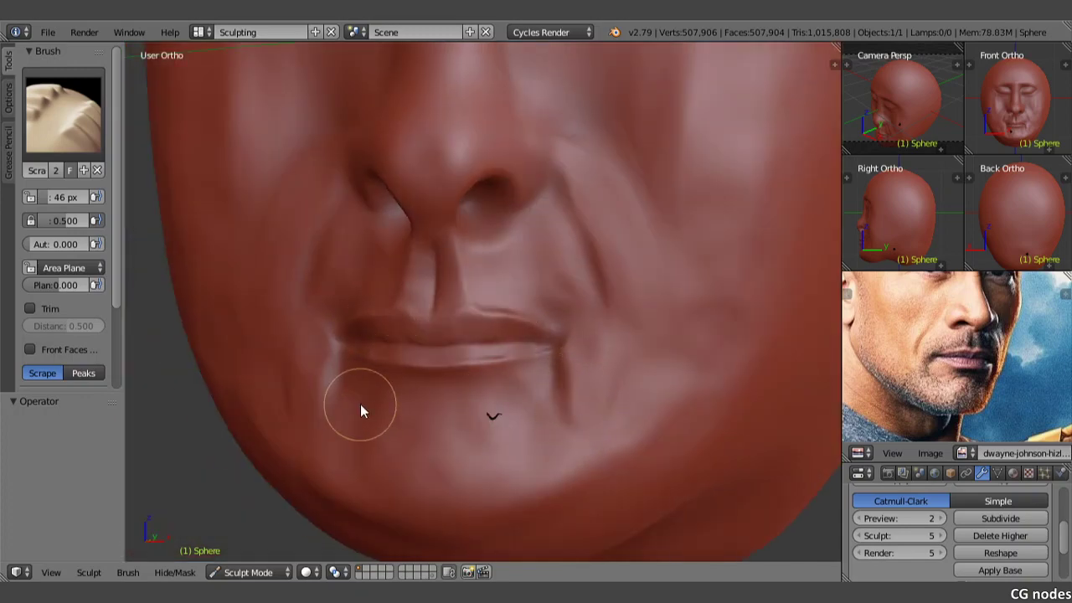
click(63, 113)
click(435, 191)
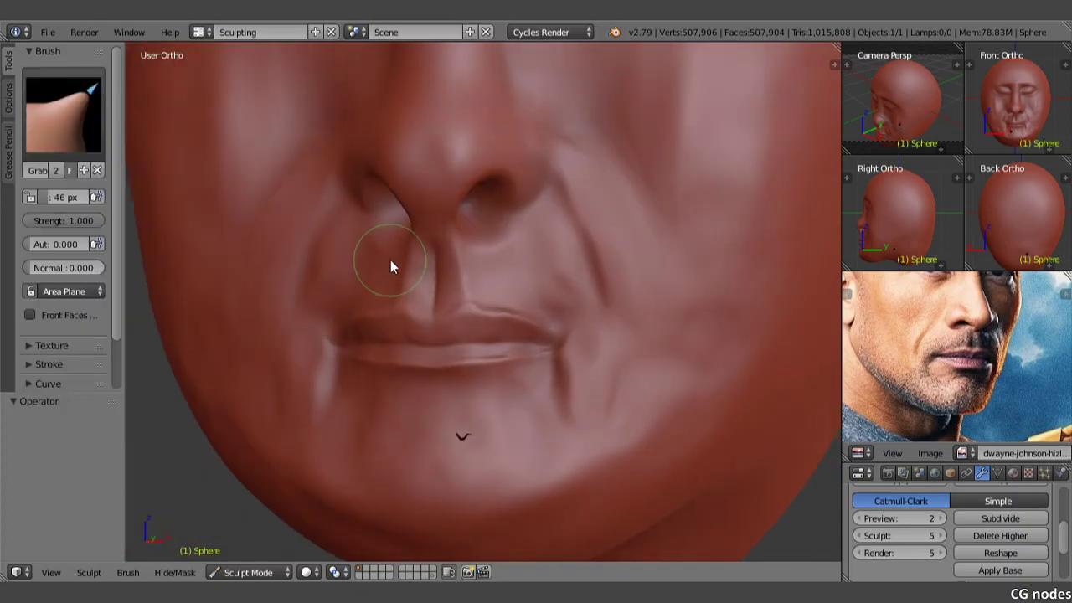
middle_drag(390, 259, 487, 281)
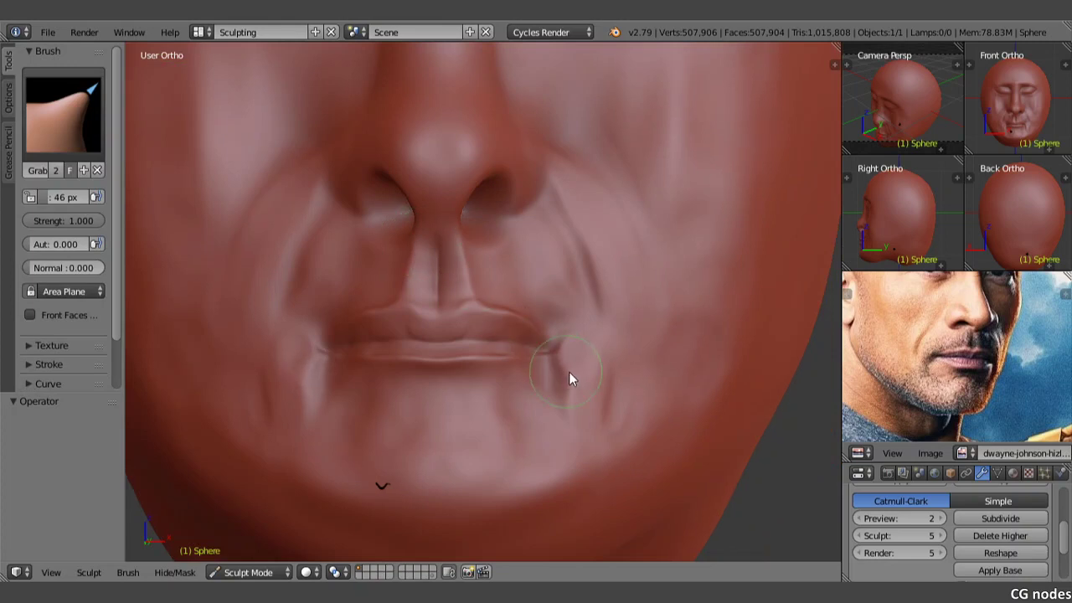
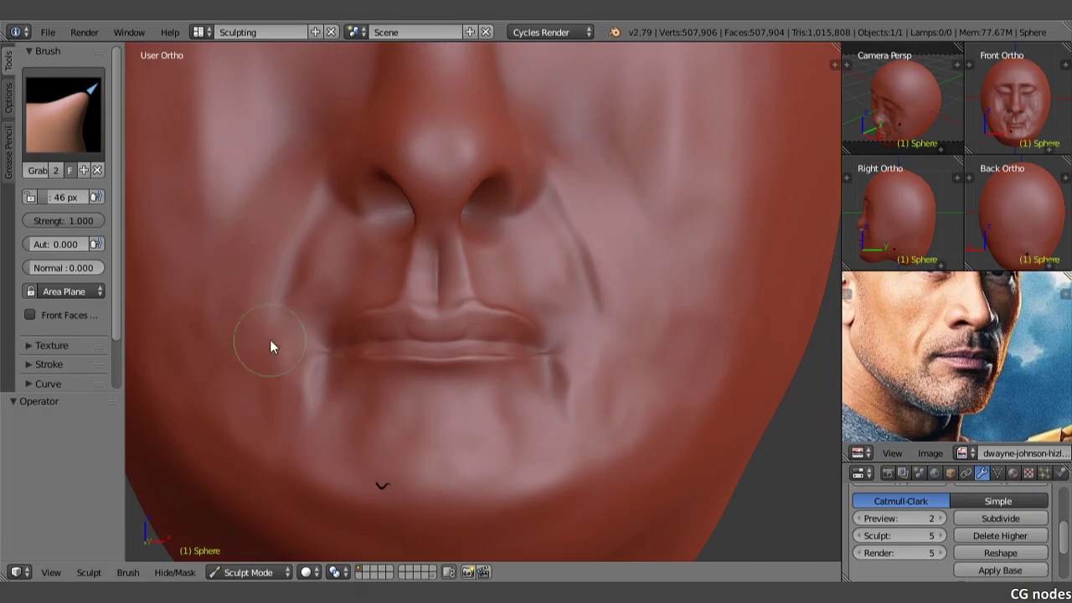
- Deepen and lengthen the crease at the right mouth corner with the Crease brush
mouse_move(270, 345)
middle_down()
mouse_move(266, 269)
mouse_move(266, 304)
mouse_move(358, 298)
mouse_move(354, 318)
middle_up()
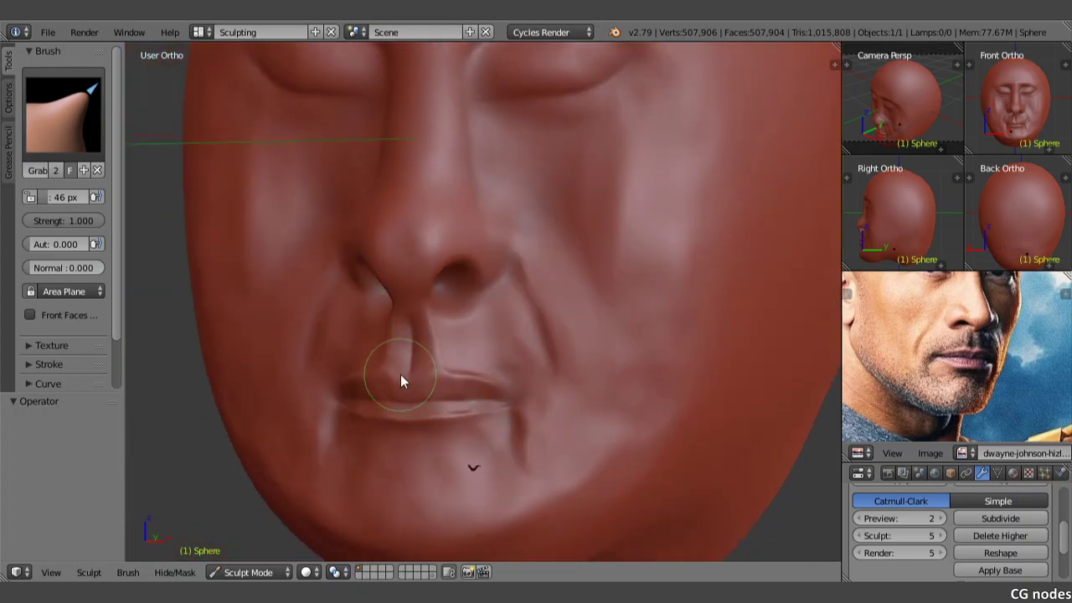
middle_drag(402, 376, 317, 261)
click(63, 113)
click(246, 201)
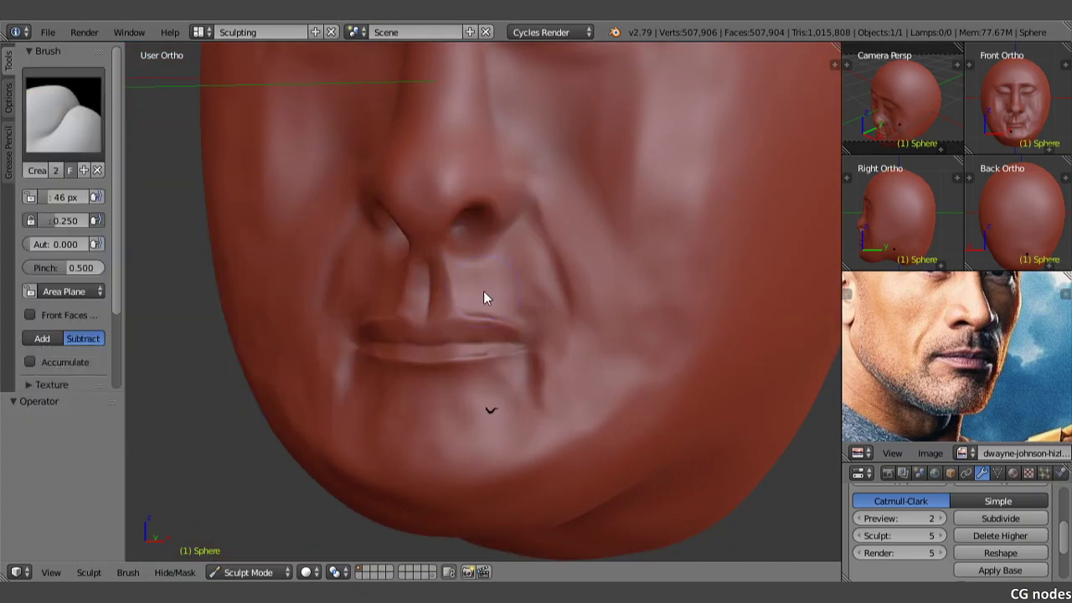
scroll(502, 326, up, 3)
drag(533, 355, 577, 363)
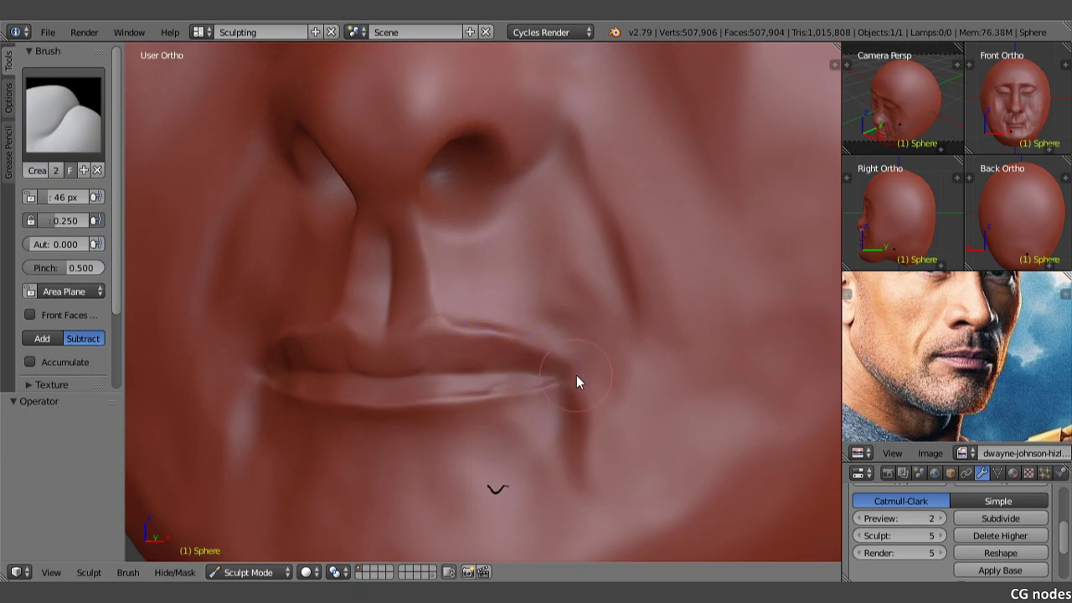
mouse_move(575, 381)
mouse_down()
mouse_move(526, 364)
mouse_move(573, 364)
mouse_up()
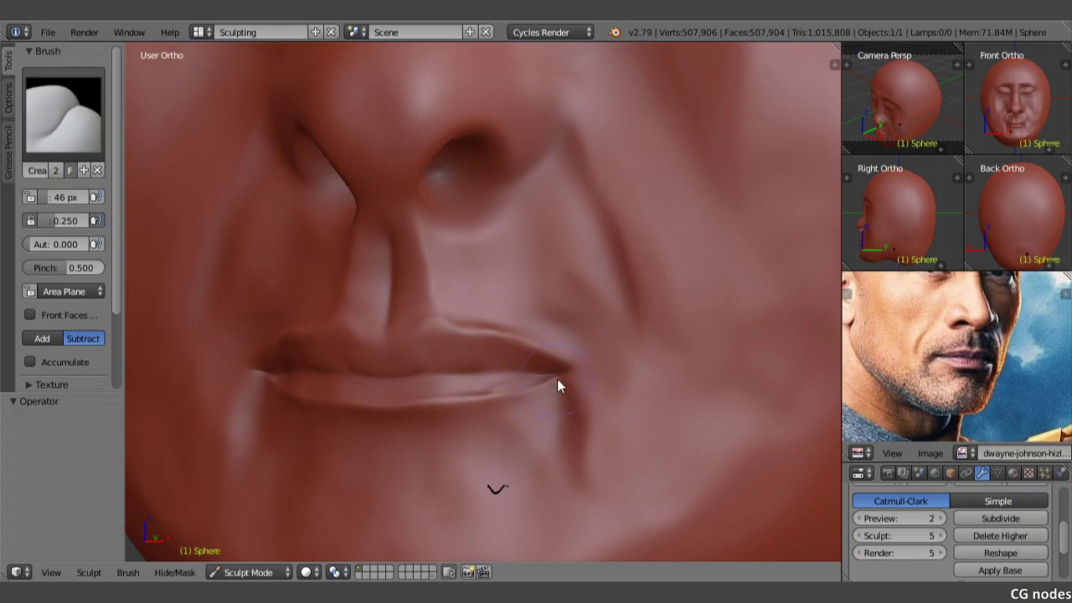
- Pull the right lip corner with the Grab brush, undoing the last pull
click(63, 113)
click(434, 200)
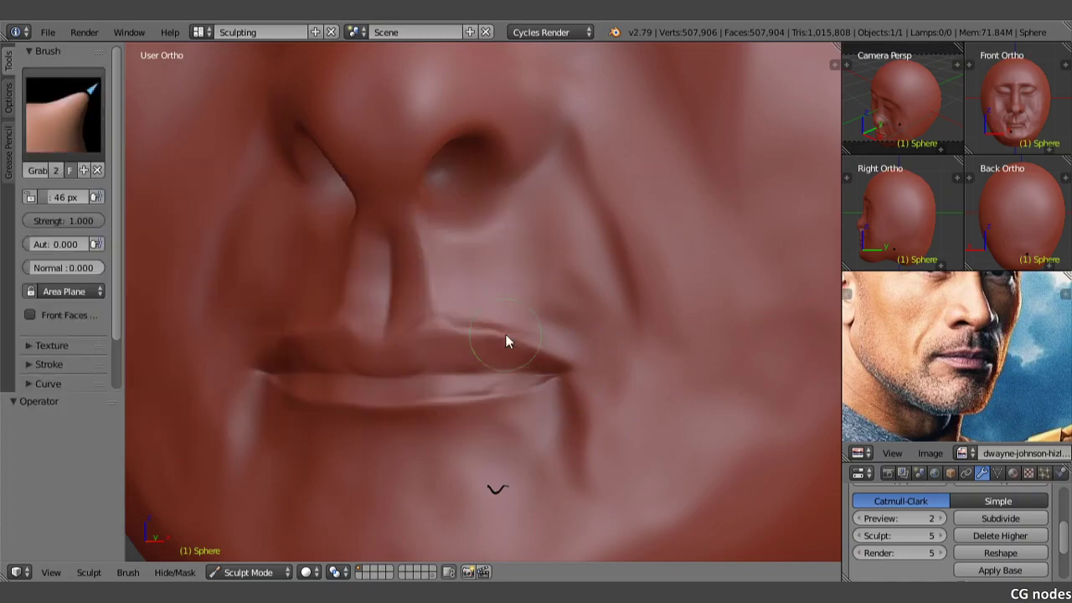
mouse_move(567, 373)
mouse_down()
mouse_move(565, 382)
mouse_move(552, 368)
mouse_up()
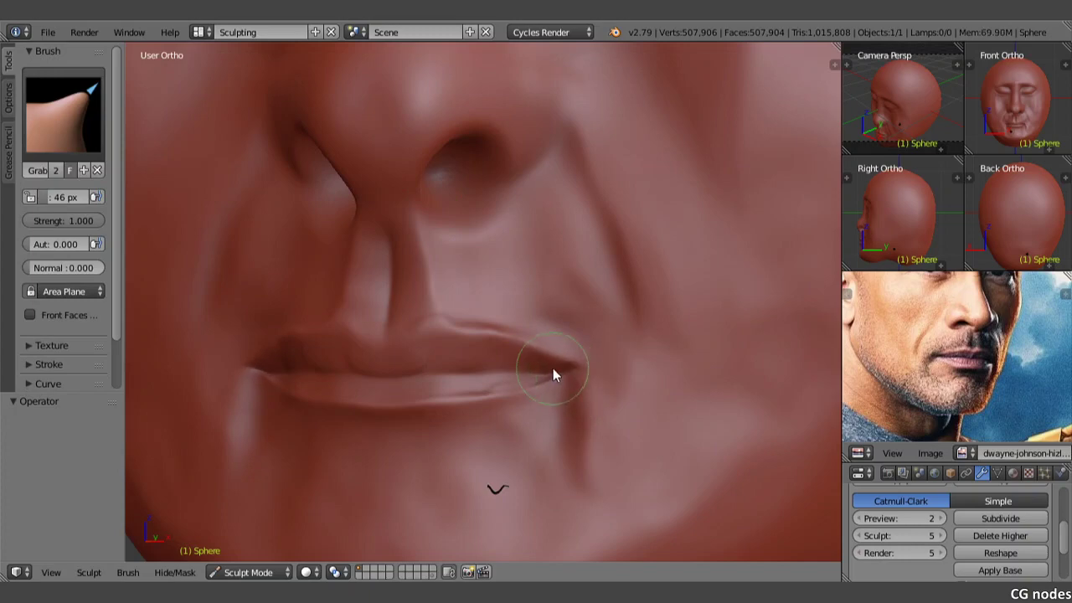
click(50, 101)
click(434, 230)
drag(584, 362, 584, 369)
key(ctrl+z)
scroll(201, 300, down, 3)
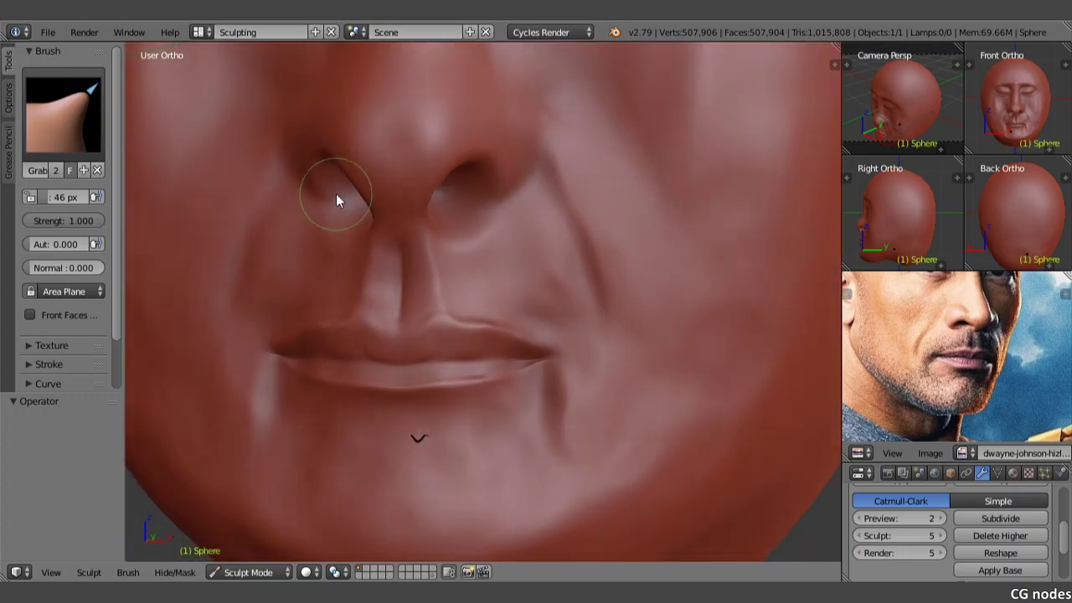
- Orbit to a frontal nose view and nudge the left nostril edge
middle_drag(335, 194, 346, 350)
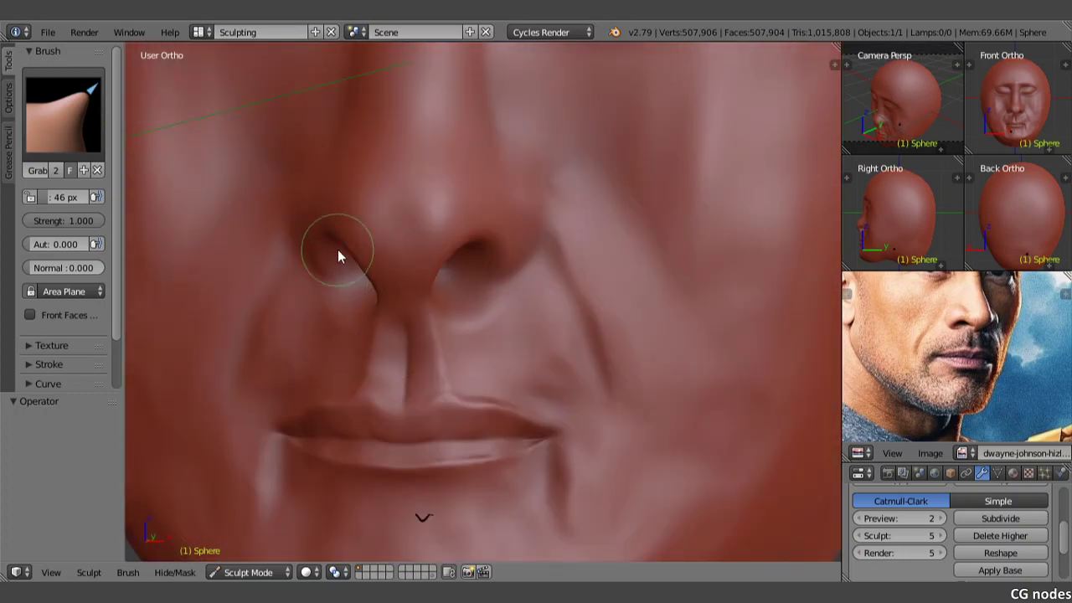
key(KP_8)
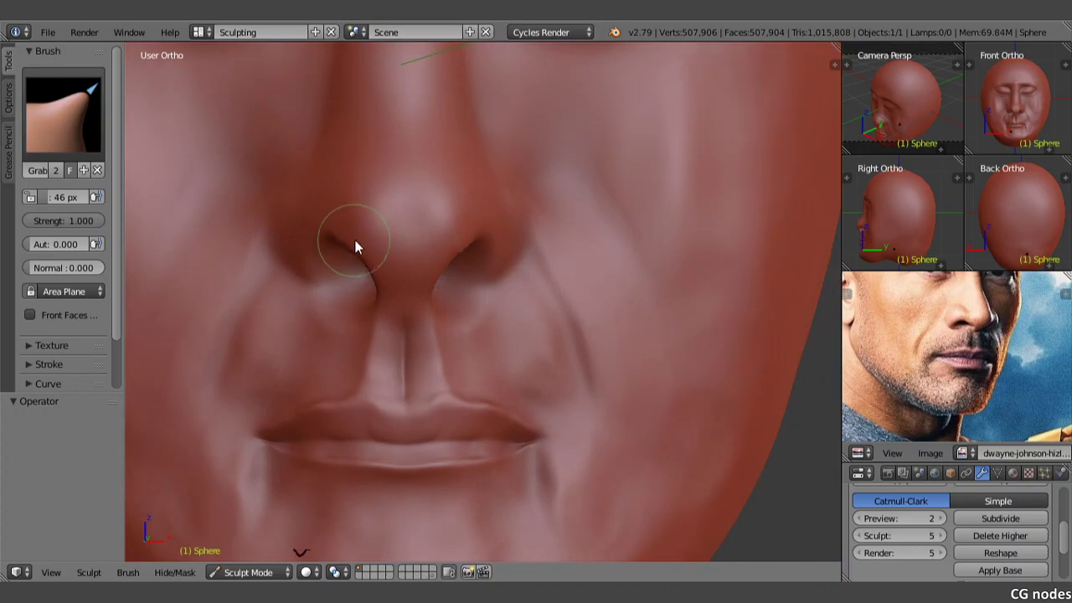
key(KP_4)
drag(293, 265, 328, 238)
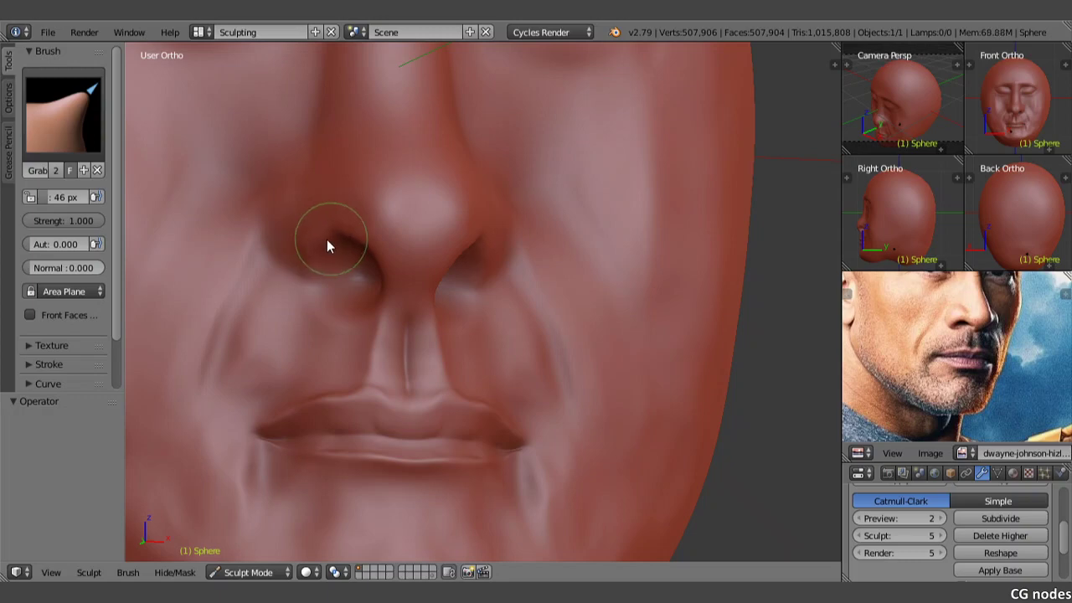
drag(342, 239, 417, 252)
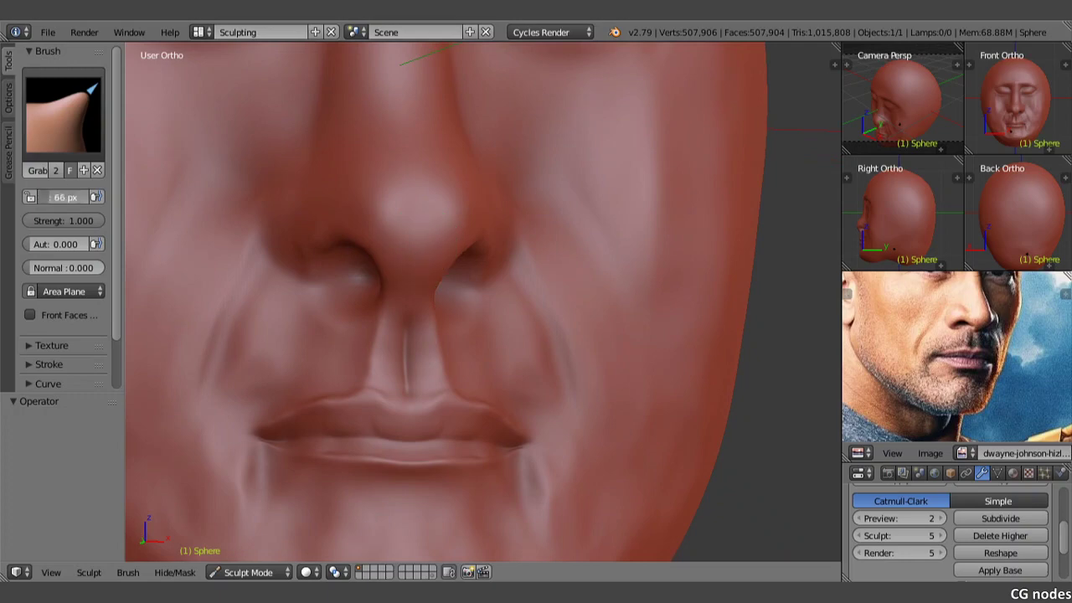
- Set the Grab radius to 70 px and pull the right nostril wing outward and round
drag(65, 197, 76, 197)
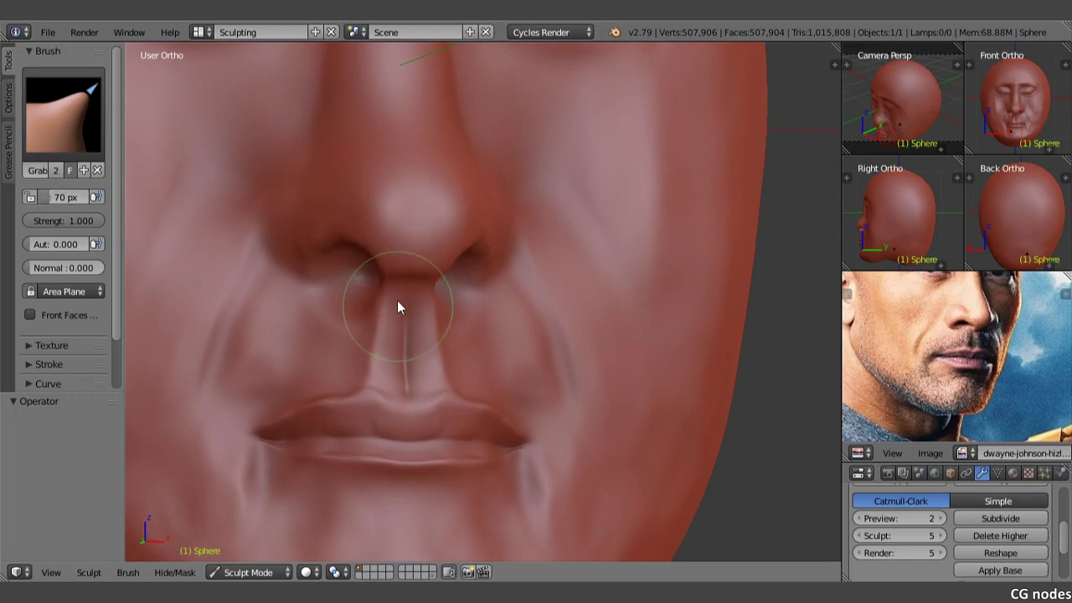
middle_drag(418, 295, 362, 301)
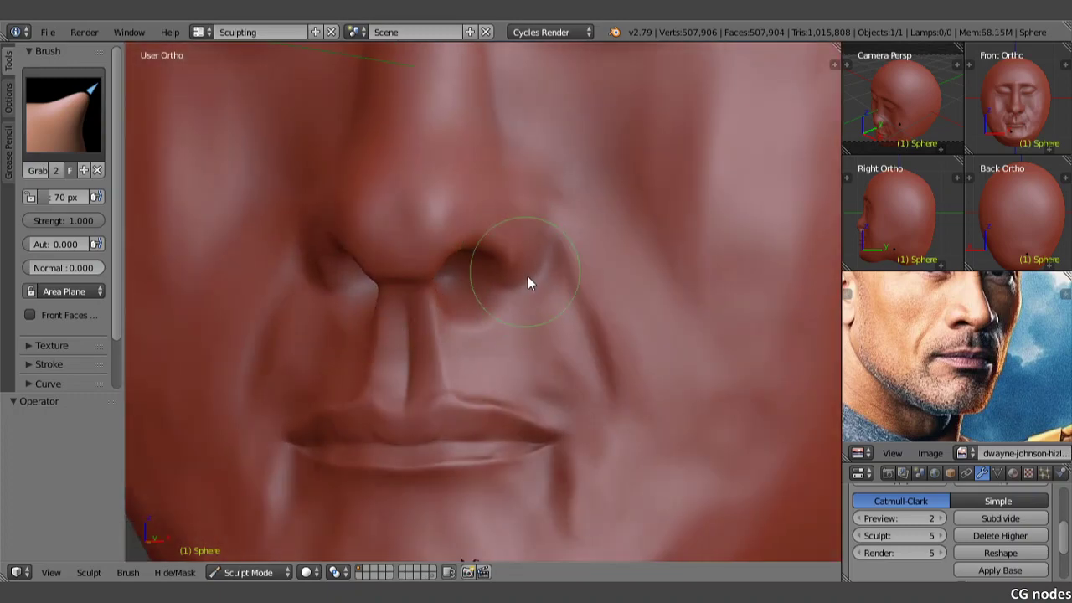
middle_drag(364, 255, 483, 238)
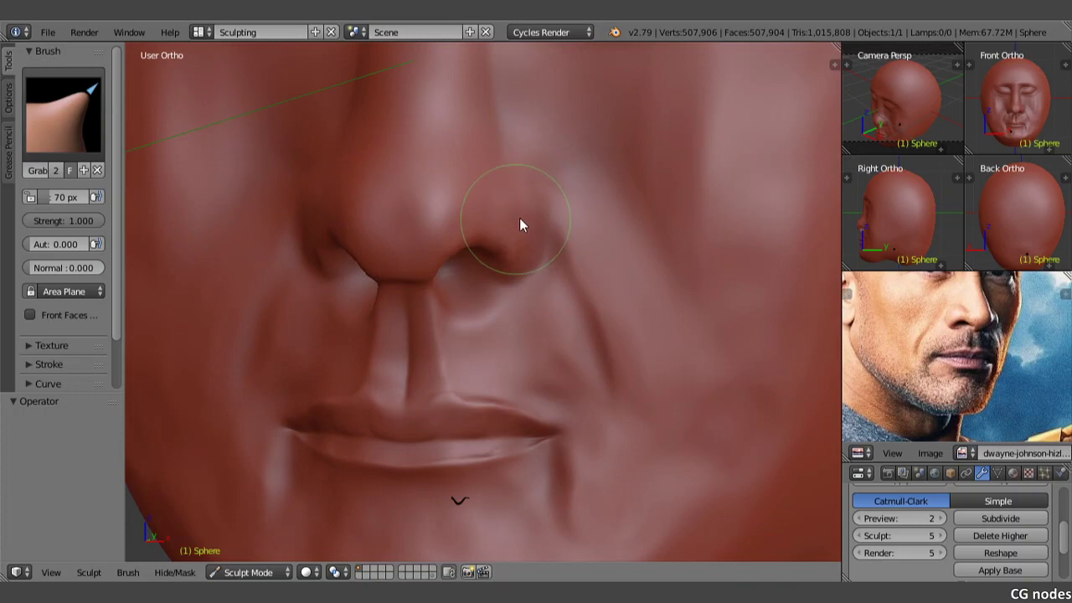
mouse_move(524, 219)
mouse_down()
mouse_move(546, 230)
mouse_move(494, 217)
mouse_up()
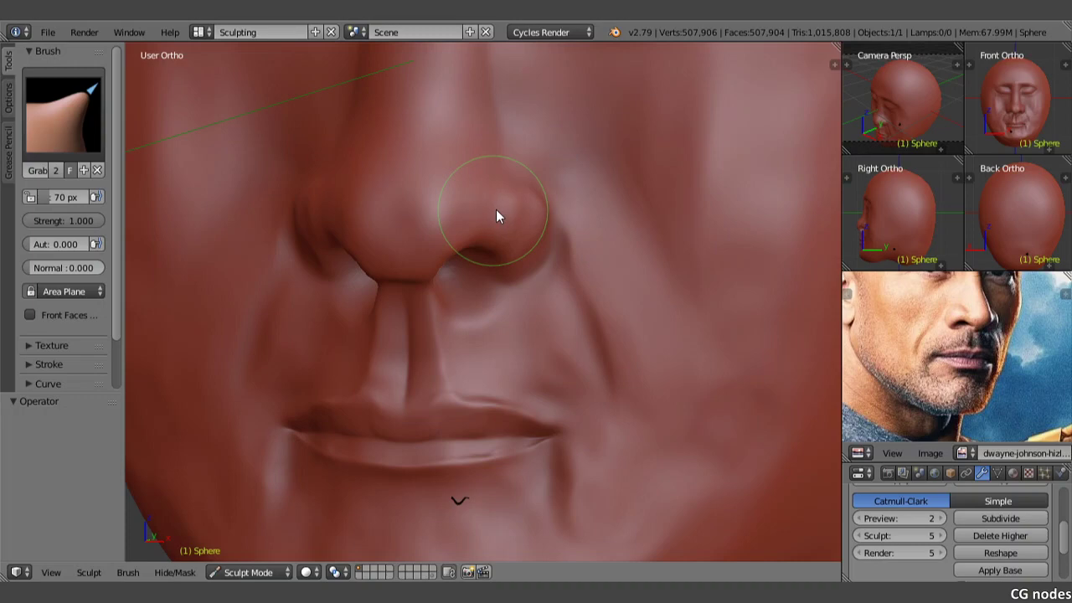
mouse_move(497, 211)
mouse_down()
mouse_move(511, 202)
mouse_move(531, 220)
mouse_move(526, 190)
mouse_up()
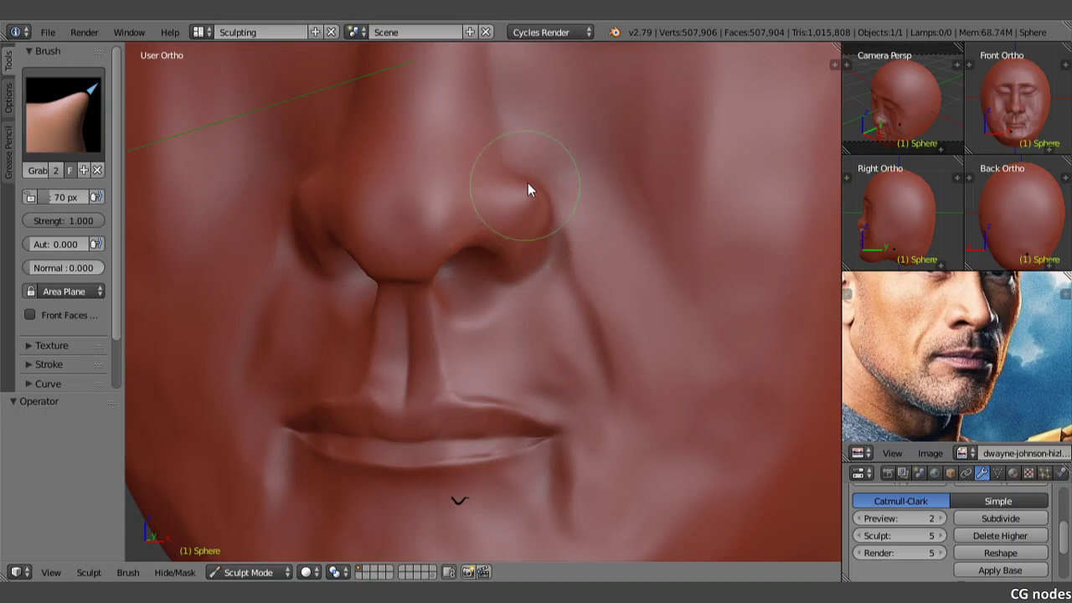
- Try a pull on the left nostril wing, undo it, and pan the reference photo onto the face
middle_drag(445, 188, 497, 176)
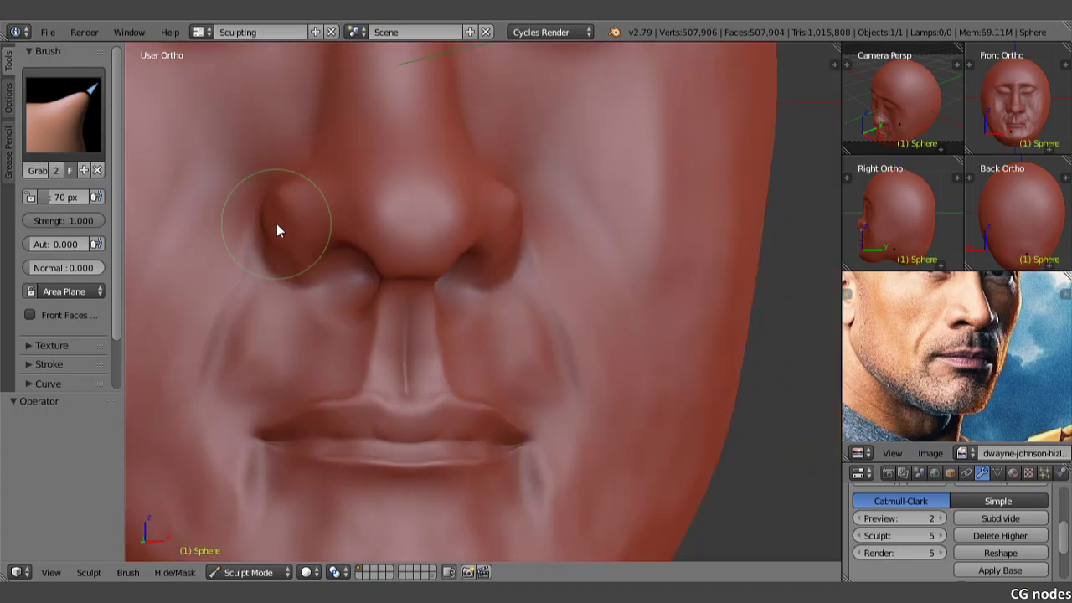
drag(274, 225, 279, 265)
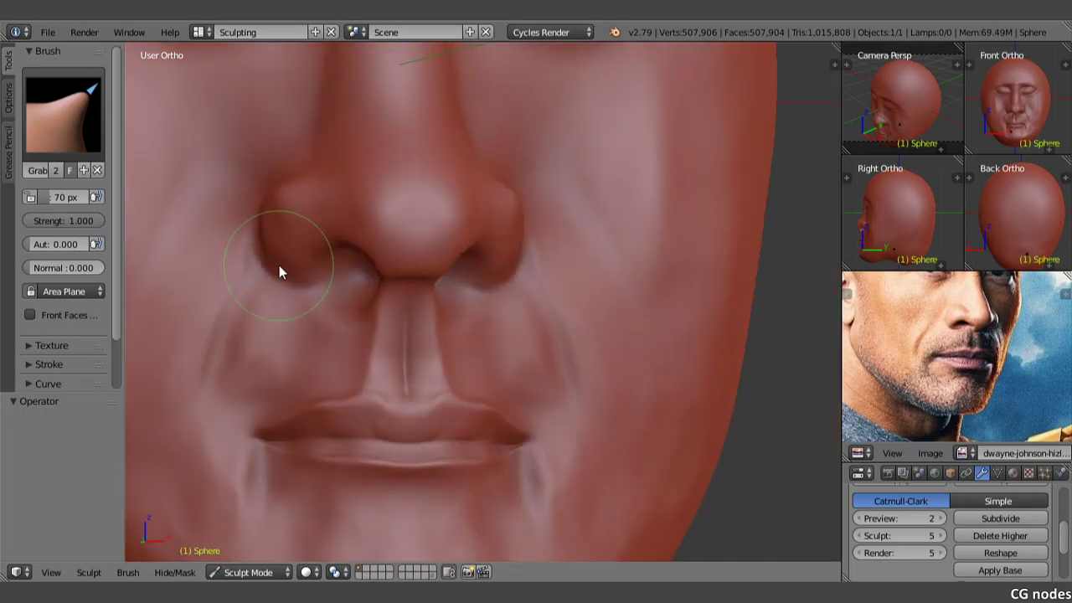
key(ctrl+z)
scroll(941, 333, up, 2)
middle_drag(943, 334, 938, 346)
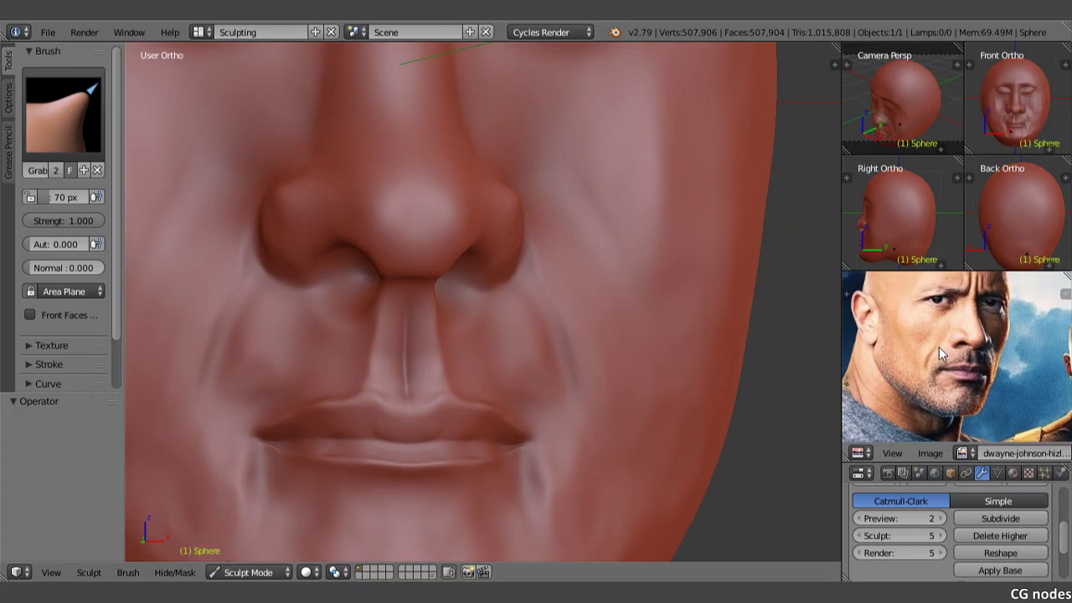
- Lift the nose tip in side profile, then pull the left nostril wing up from the front
middle_drag(411, 191, 428, 310)
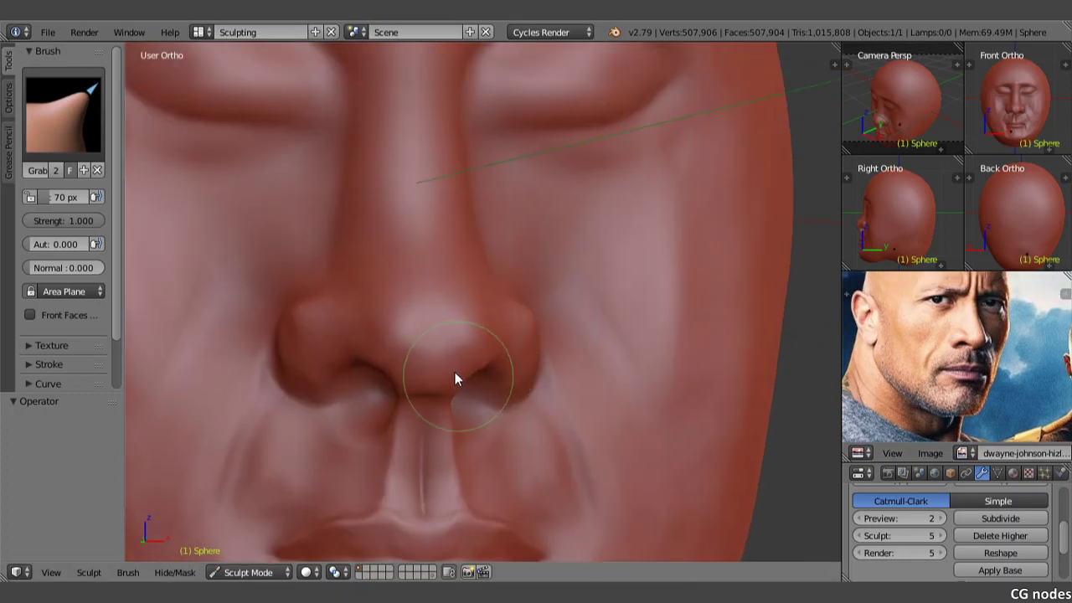
mouse_move(418, 316)
middle_down()
mouse_move(569, 297)
mouse_move(551, 315)
middle_up()
drag(551, 316, 518, 342)
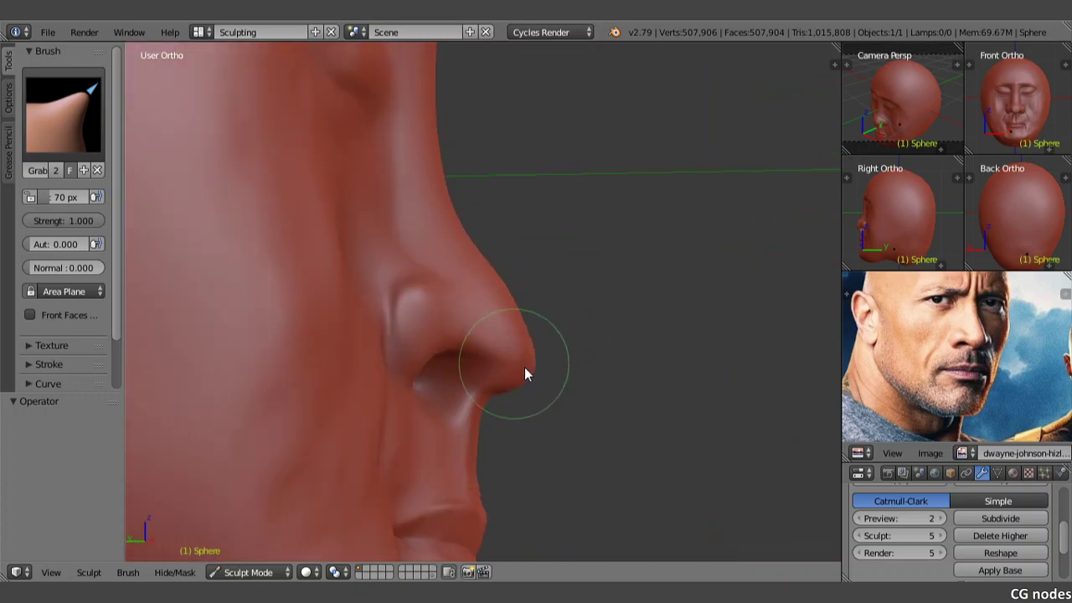
mouse_move(524, 368)
mouse_down()
mouse_move(516, 316)
mouse_move(531, 361)
mouse_move(522, 389)
mouse_up()
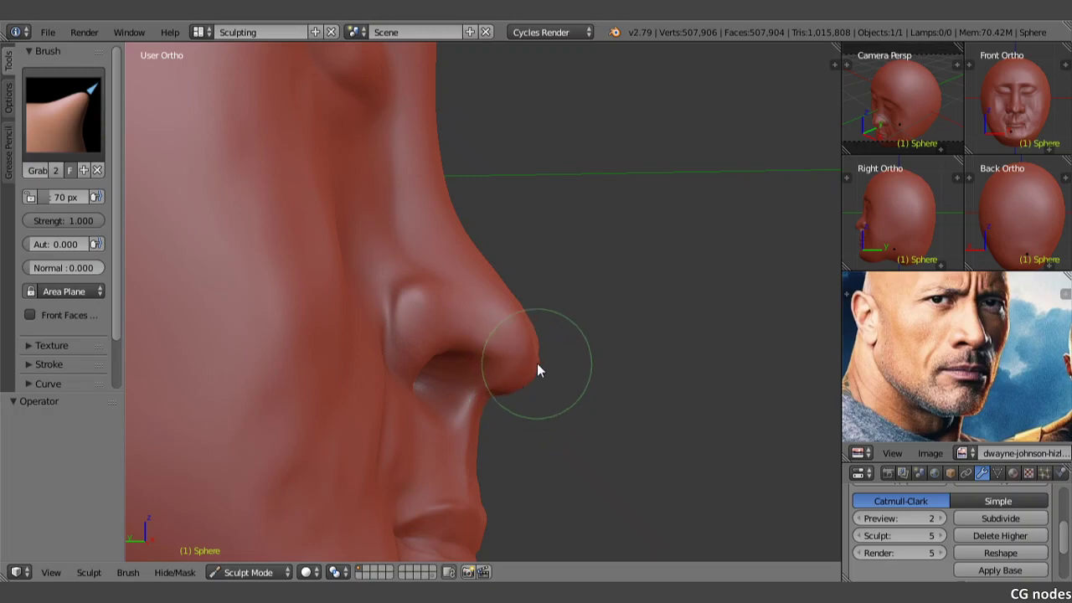
drag(537, 364, 540, 355)
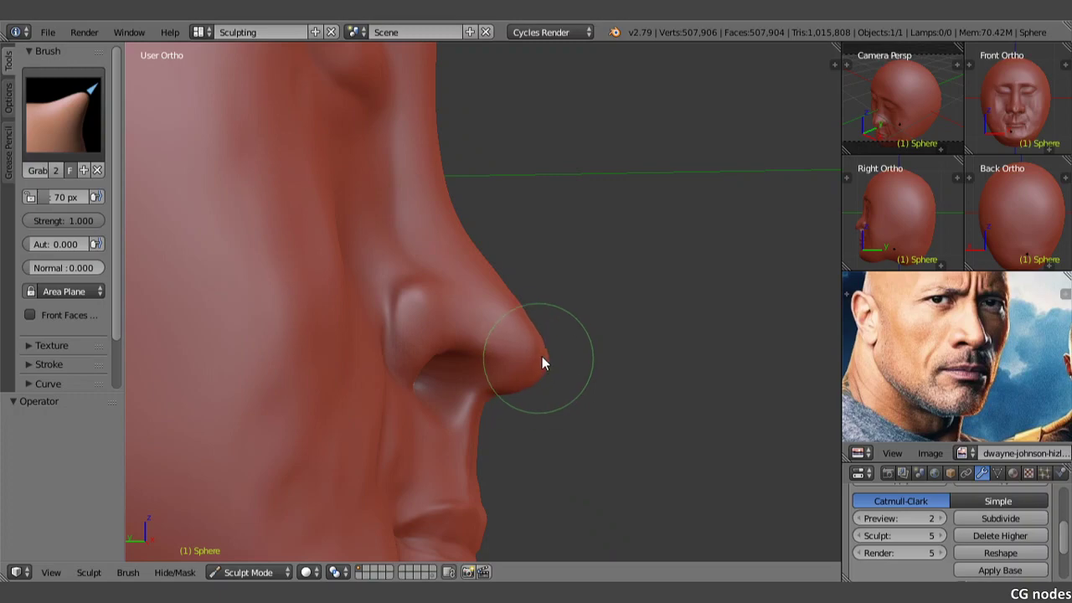
mouse_move(540, 356)
mouse_down()
mouse_move(530, 319)
mouse_move(520, 400)
mouse_up()
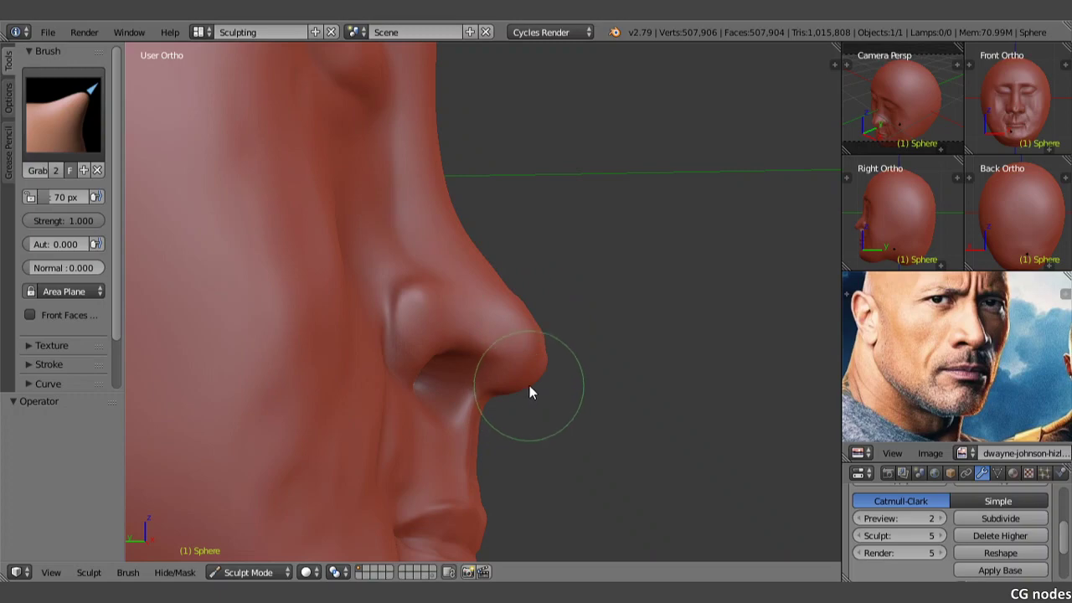
middle_drag(525, 385, 341, 323)
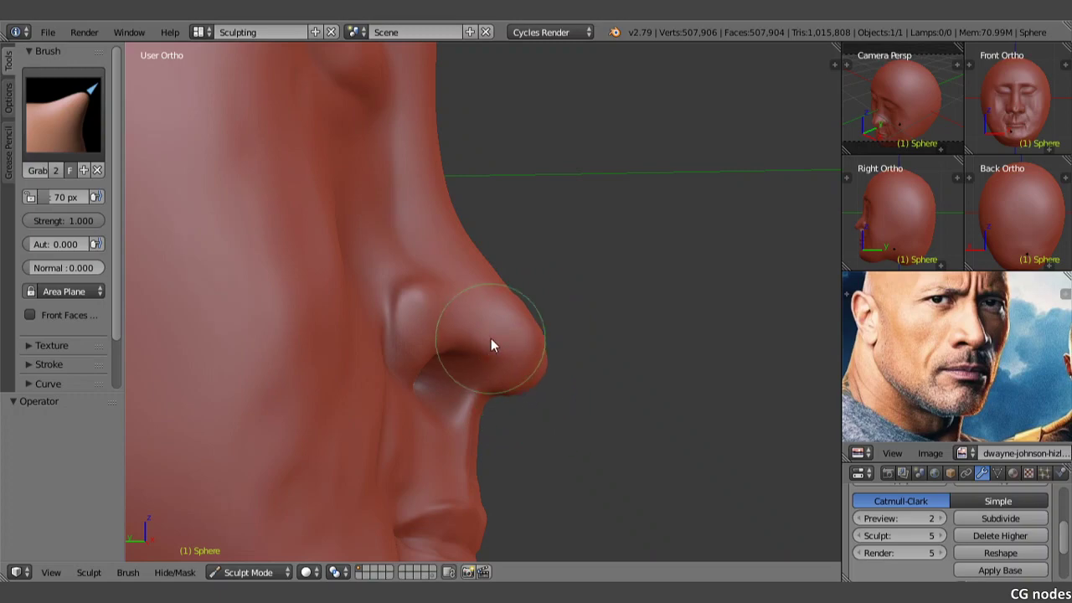
drag(341, 323, 334, 303)
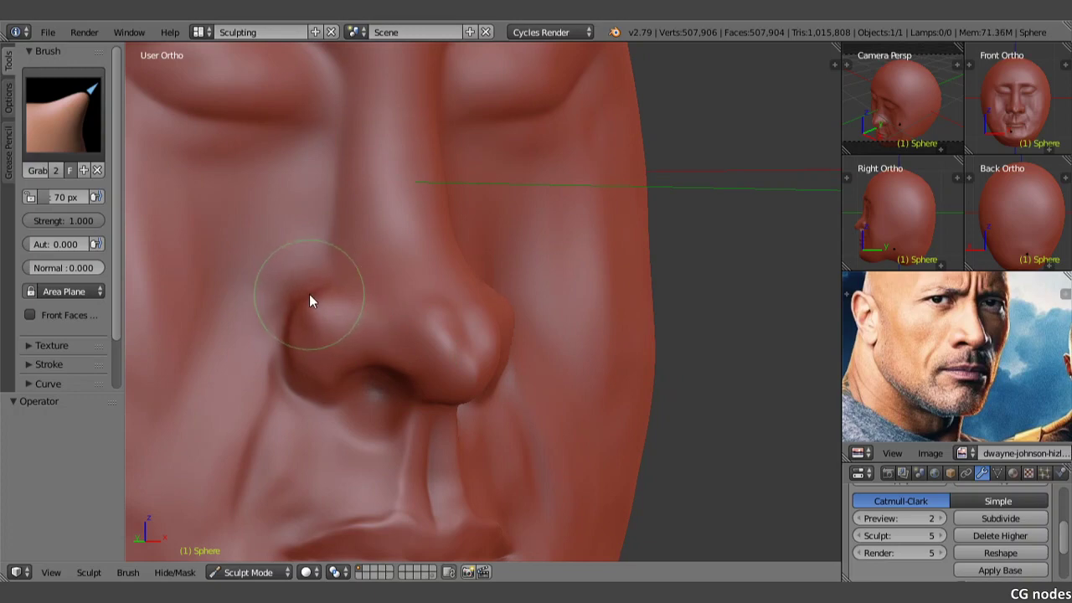
- Swell the left nostril wing into a rounder bulge, undoing one bad outward pull
mouse_move(308, 294)
mouse_down()
mouse_move(321, 315)
mouse_move(309, 371)
mouse_up()
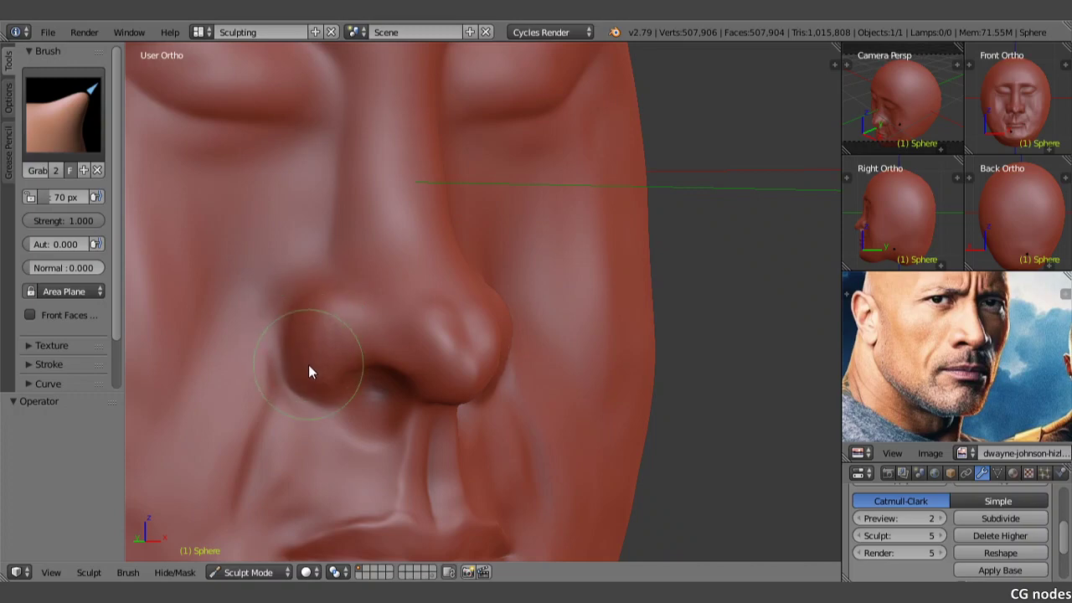
mouse_move(305, 365)
middle_down()
mouse_move(368, 314)
mouse_move(337, 291)
middle_up()
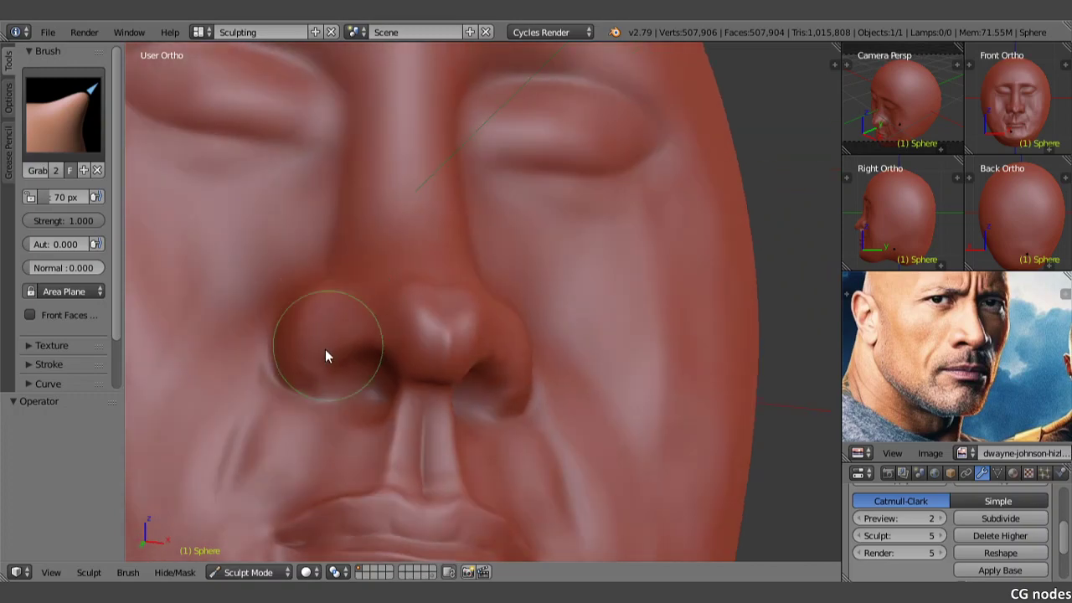
drag(328, 353, 366, 317)
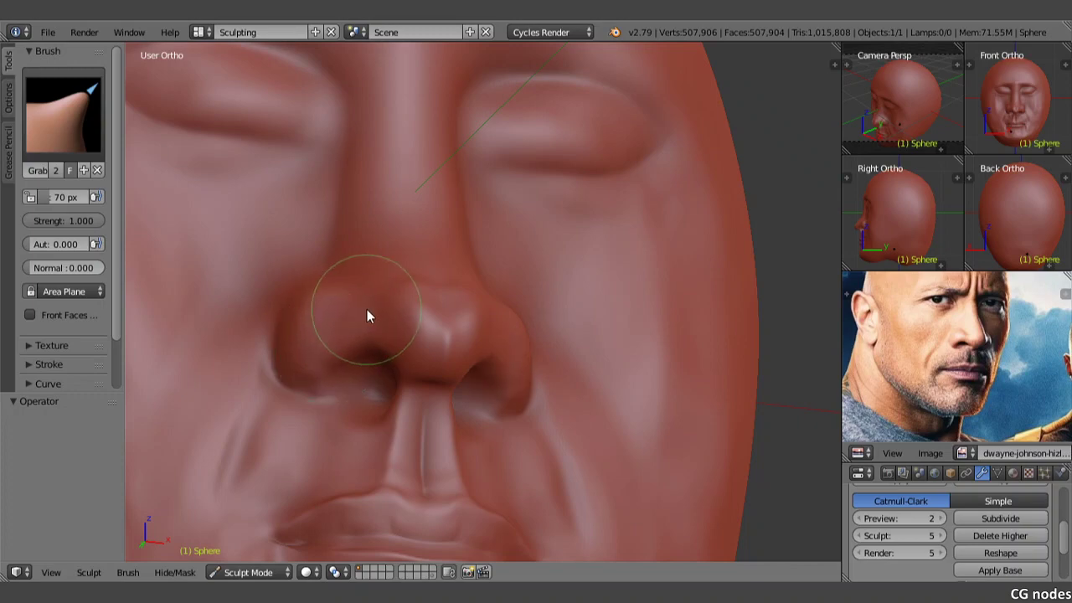
middle_drag(367, 316, 427, 349)
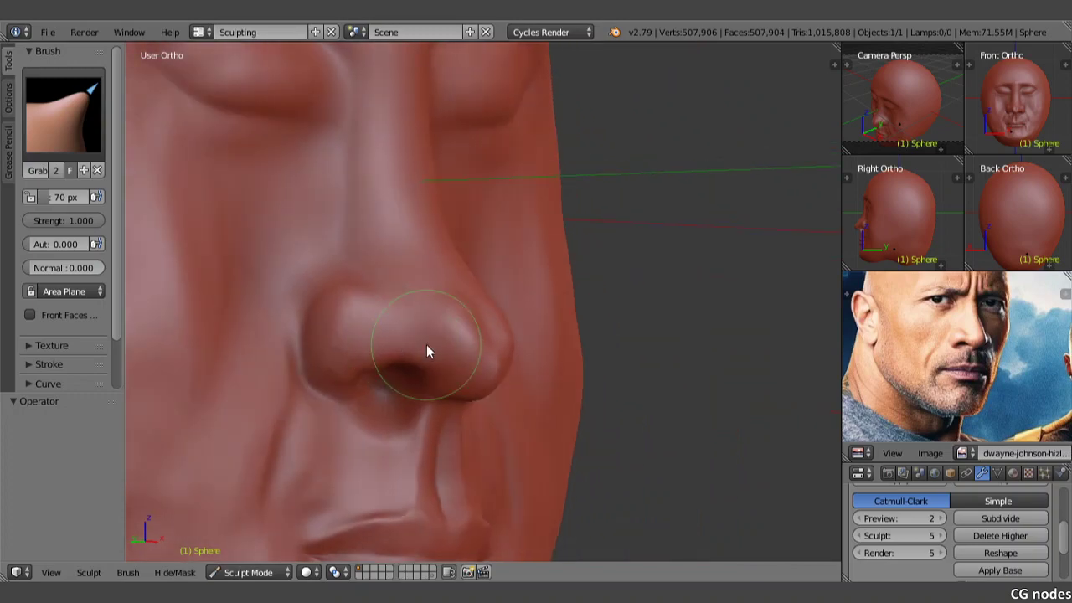
middle_drag(419, 351, 330, 297)
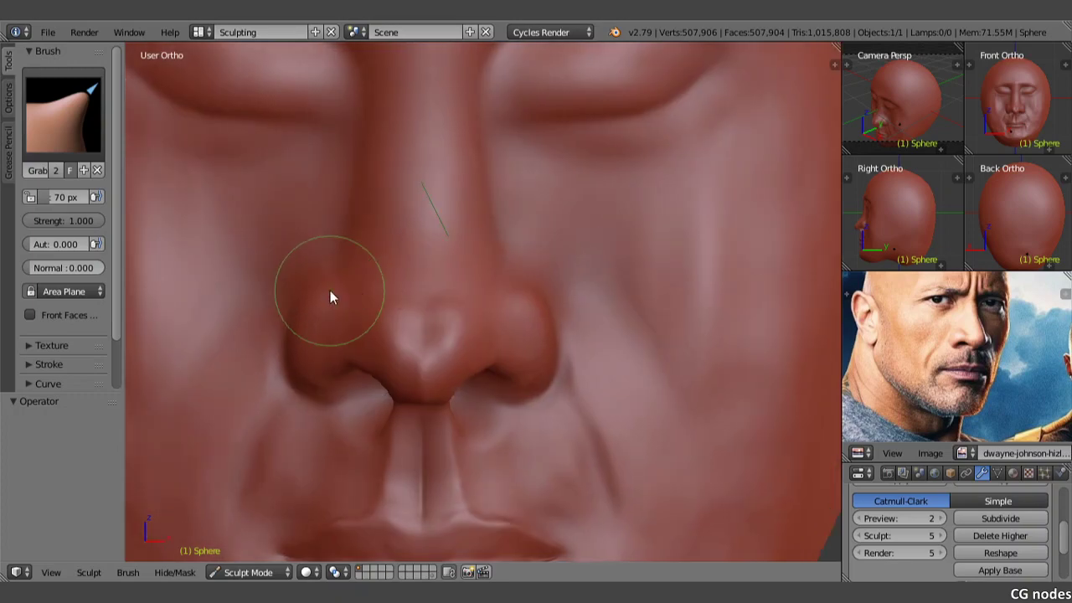
middle_drag(463, 306, 438, 310)
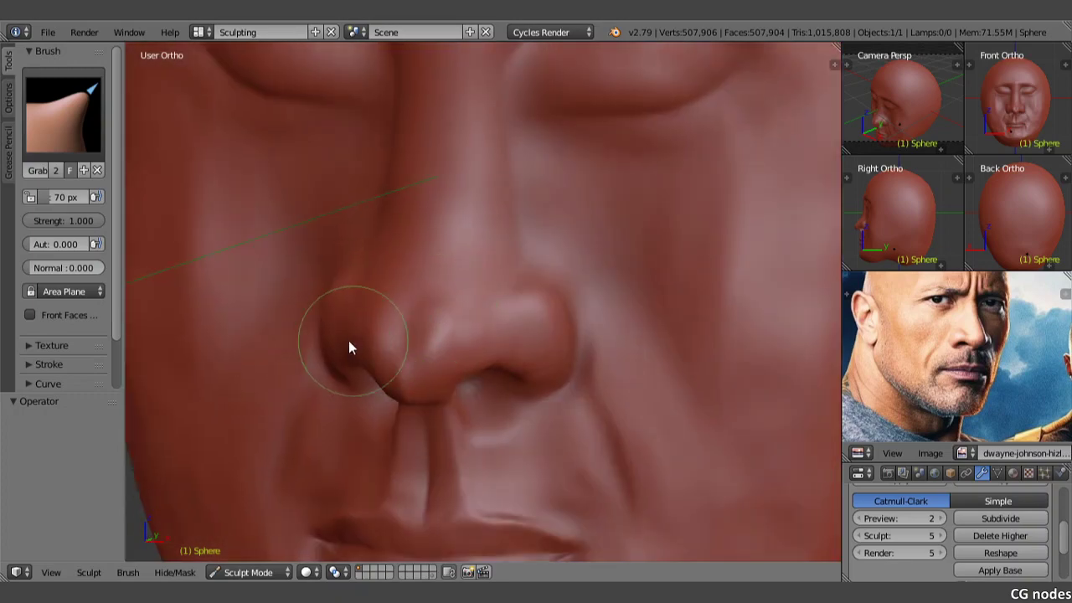
drag(349, 345, 331, 353)
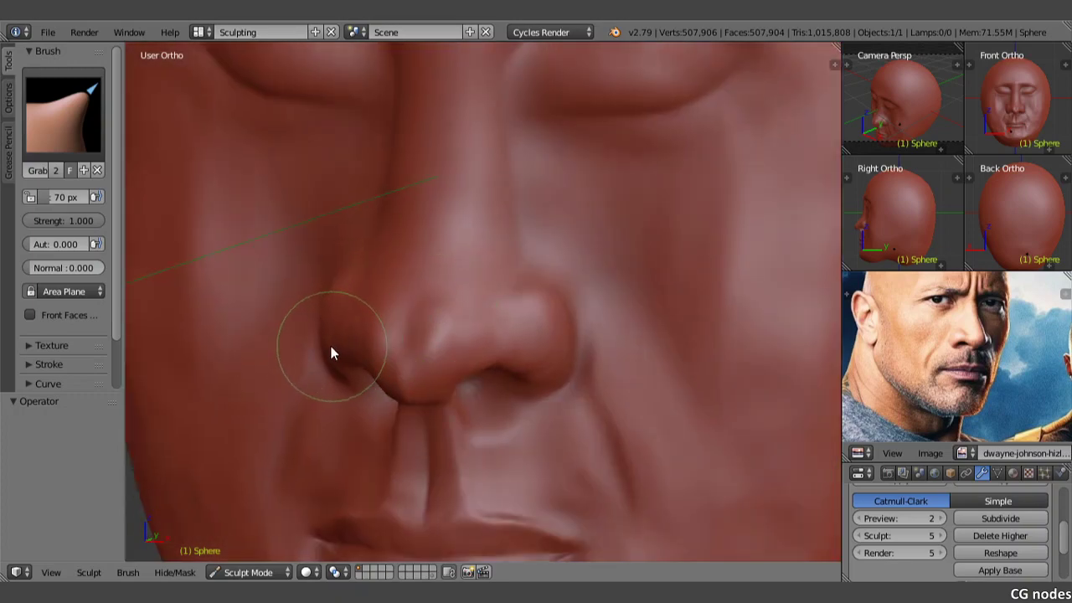
key(ctrl+z)
- Reshape the right nostril wing and nudge the nose tip fuller with Grab
middle_drag(393, 307, 397, 304)
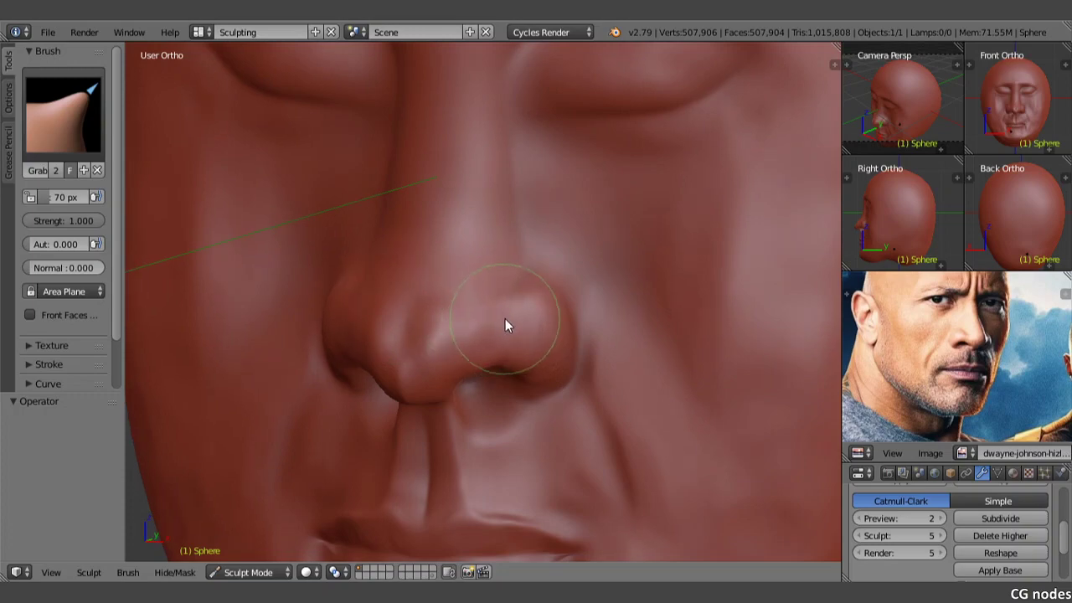
middle_drag(504, 318, 520, 302)
drag(517, 316, 482, 333)
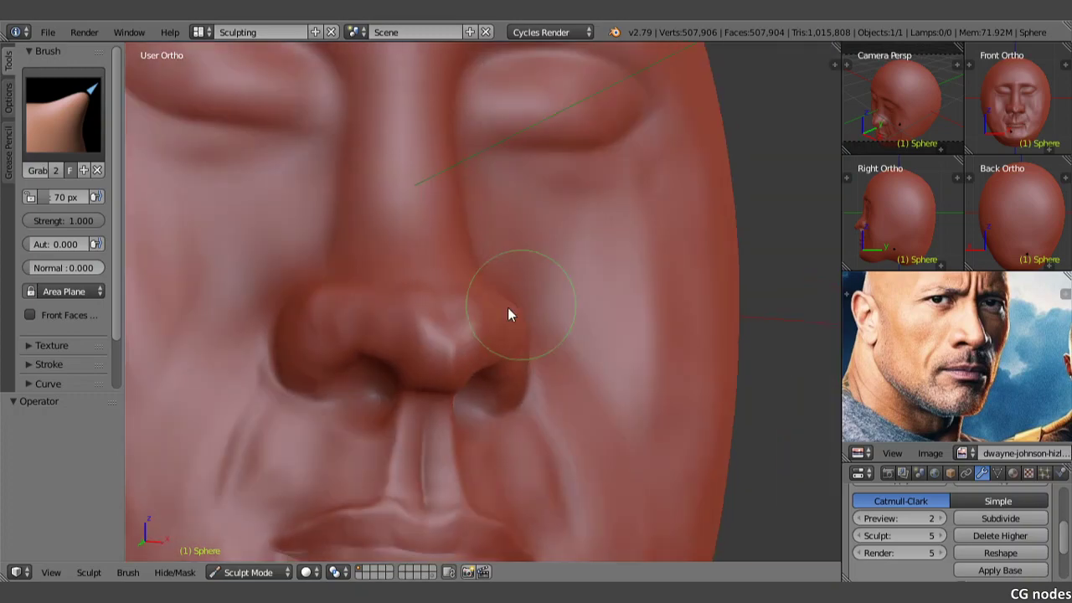
middle_drag(482, 334, 508, 311)
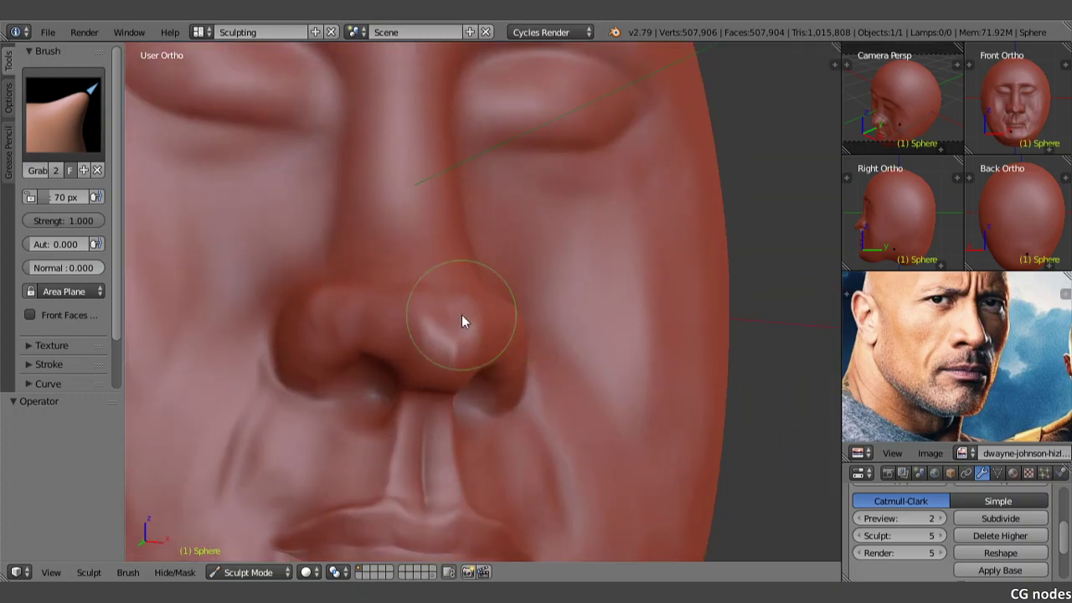
drag(454, 316, 457, 310)
middle_drag(457, 309, 447, 294)
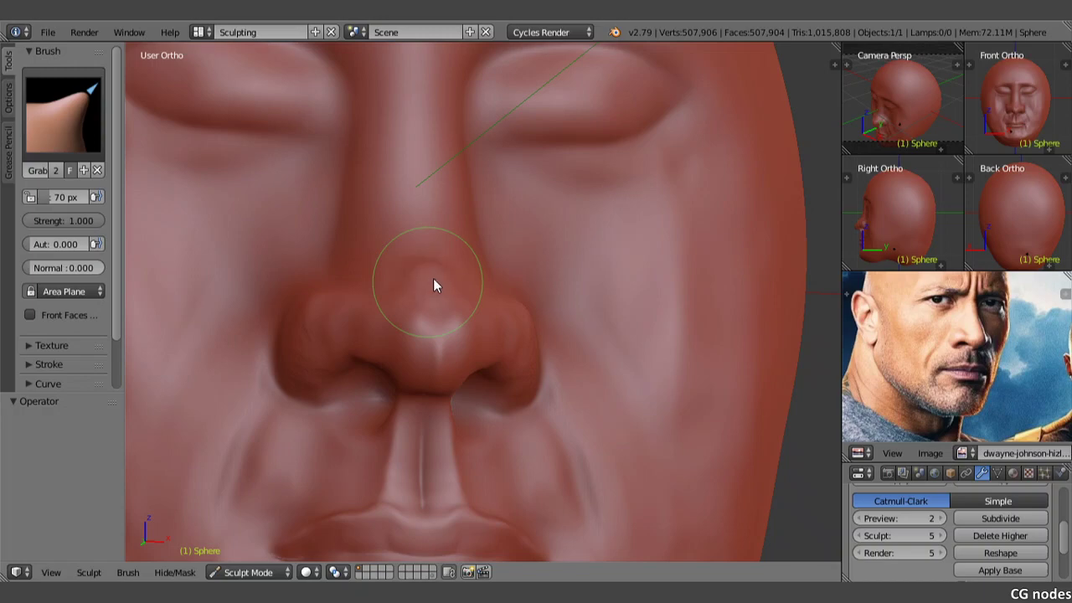
scroll(455, 256, up, 1)
- Build a sharper crest down the nose bridge with the SculptDraw brush
click(68, 98)
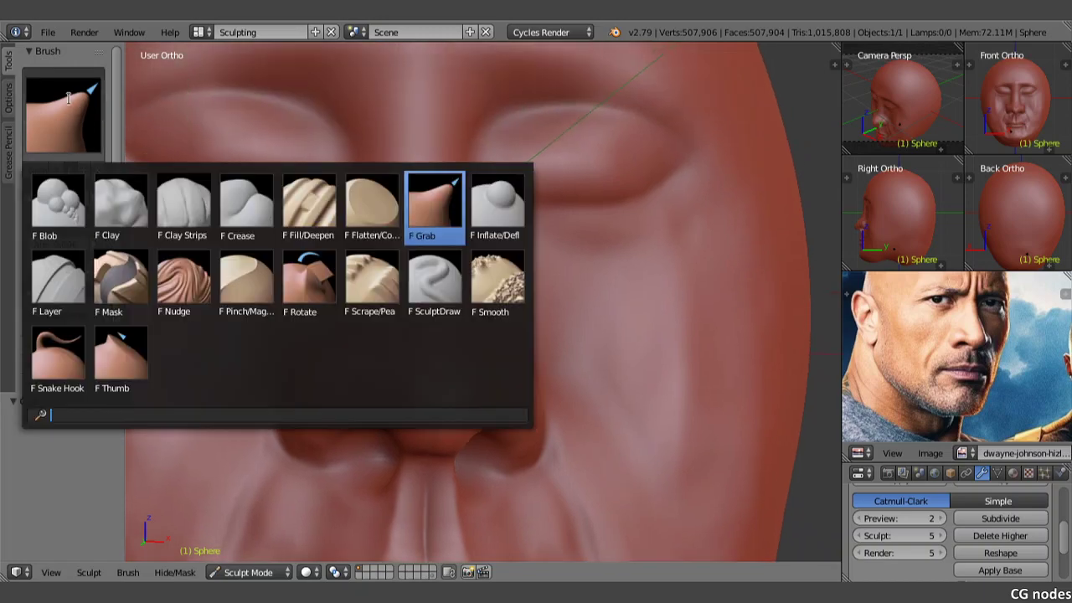
click(435, 280)
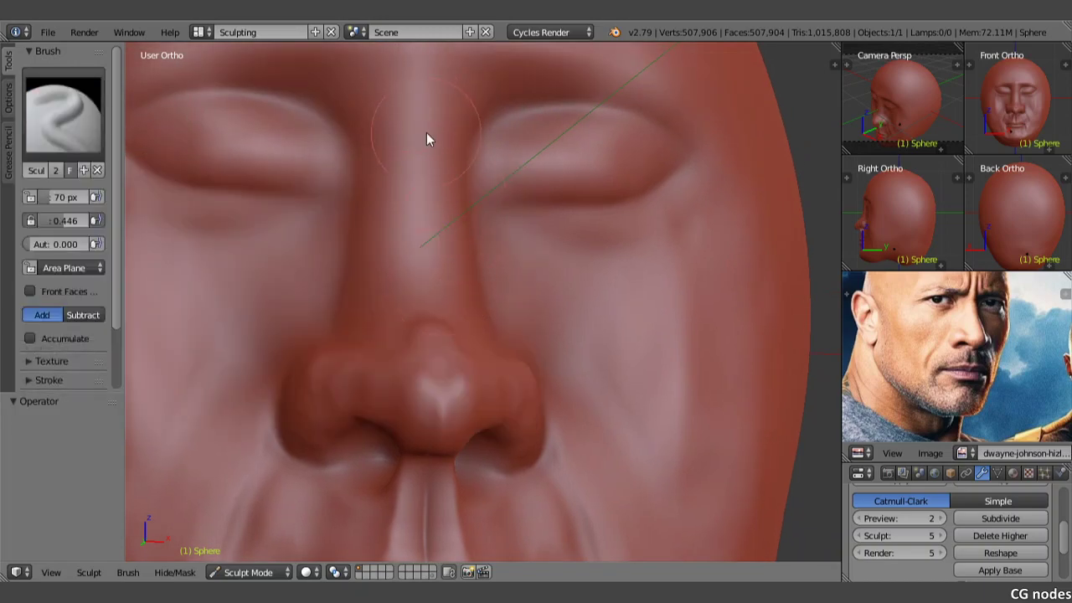
scroll(426, 133, down, 1)
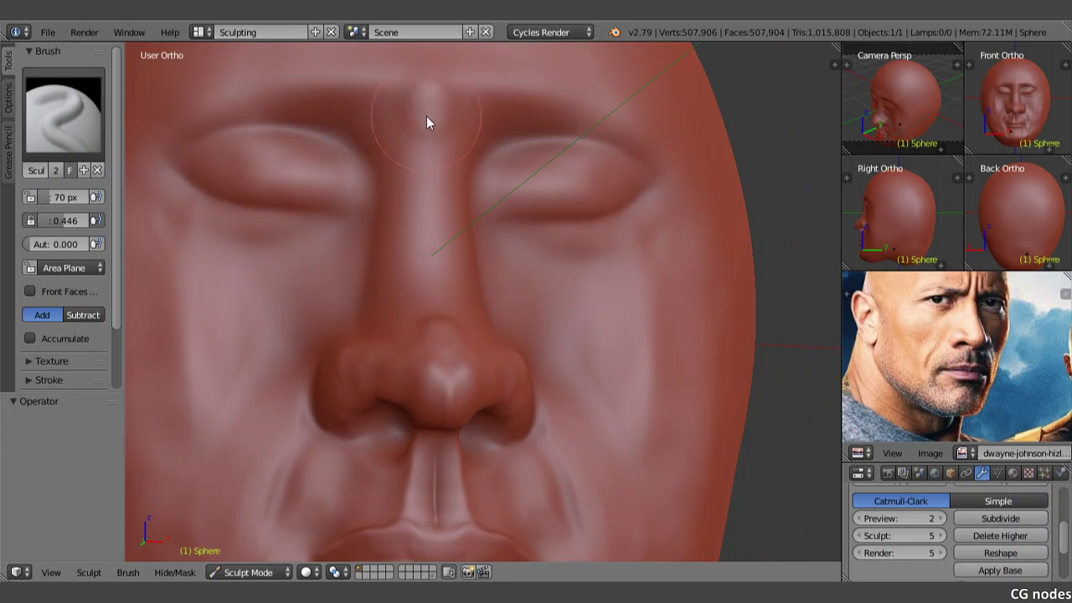
mouse_move(426, 123)
mouse_down()
mouse_move(421, 304)
mouse_move(447, 292)
mouse_move(444, 265)
mouse_up()
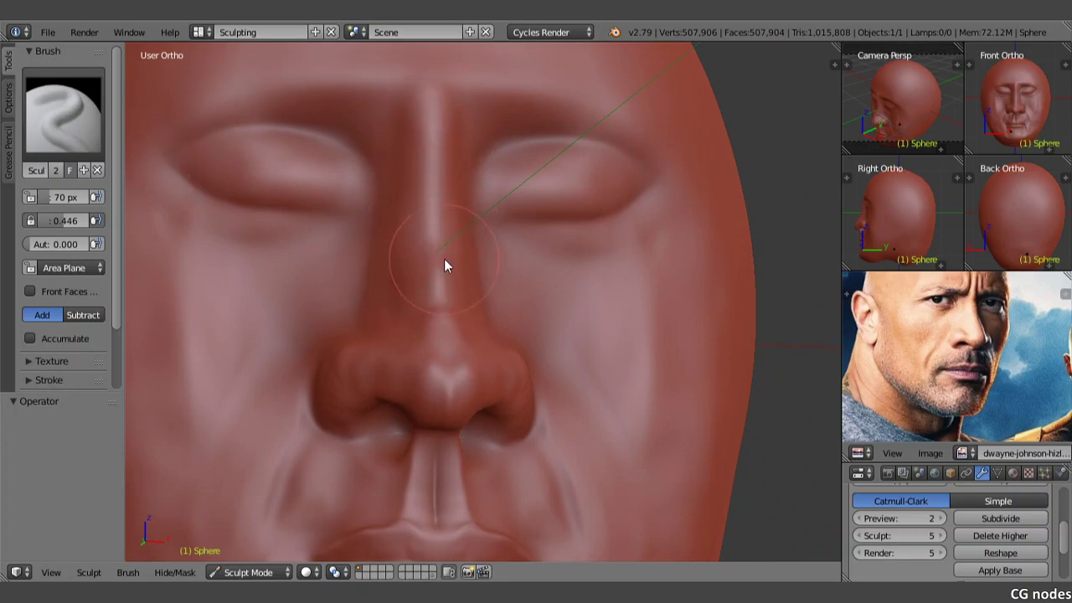
drag(433, 340, 435, 151)
mouse_move(435, 151)
middle_down()
mouse_move(472, 227)
mouse_move(488, 223)
mouse_move(478, 276)
mouse_move(521, 268)
middle_up()
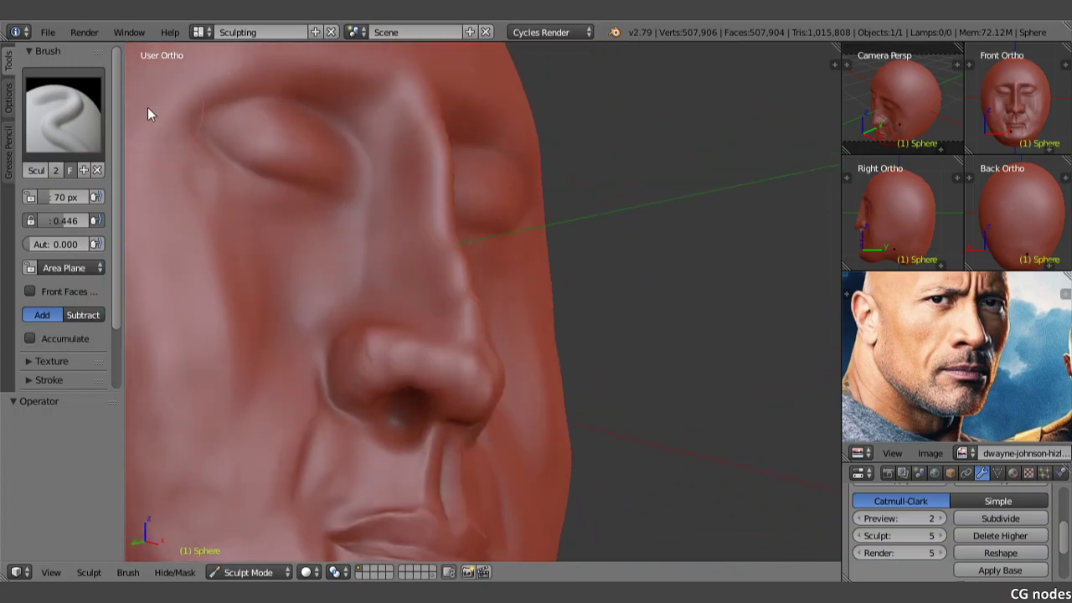
- Pull the upper nose-bridge silhouette toward the brow with the Grab brush
click(63, 115)
click(421, 209)
middle_drag(426, 209, 457, 234)
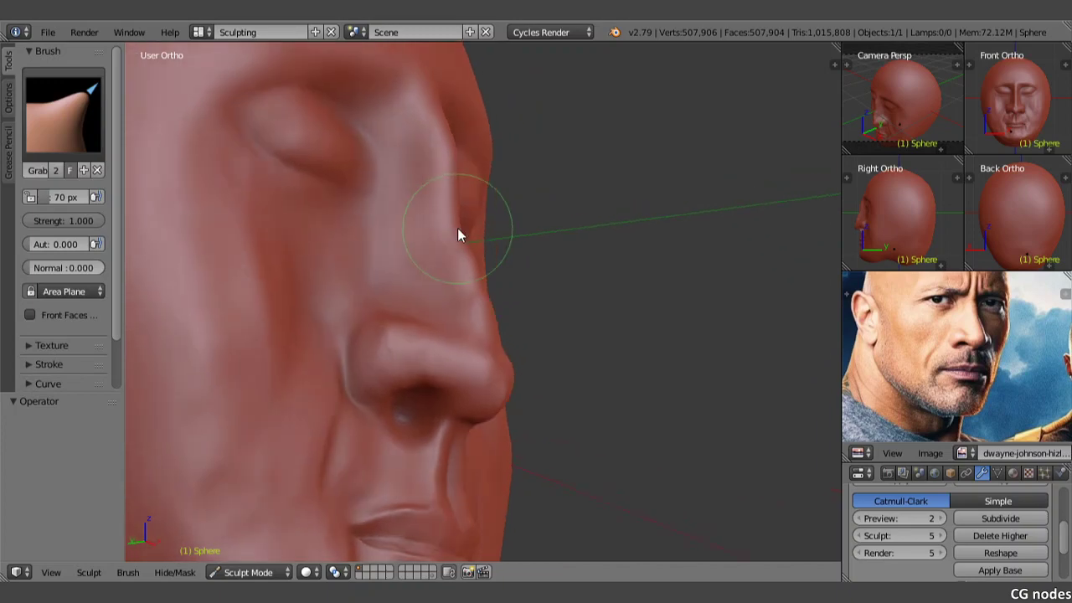
mouse_move(458, 229)
mouse_down()
mouse_move(392, 231)
mouse_move(447, 151)
mouse_move(435, 126)
mouse_move(450, 204)
mouse_move(453, 195)
mouse_up()
- Tweak the nose-bridge silhouette and shape its left side with Grab
middle_drag(458, 143, 437, 183)
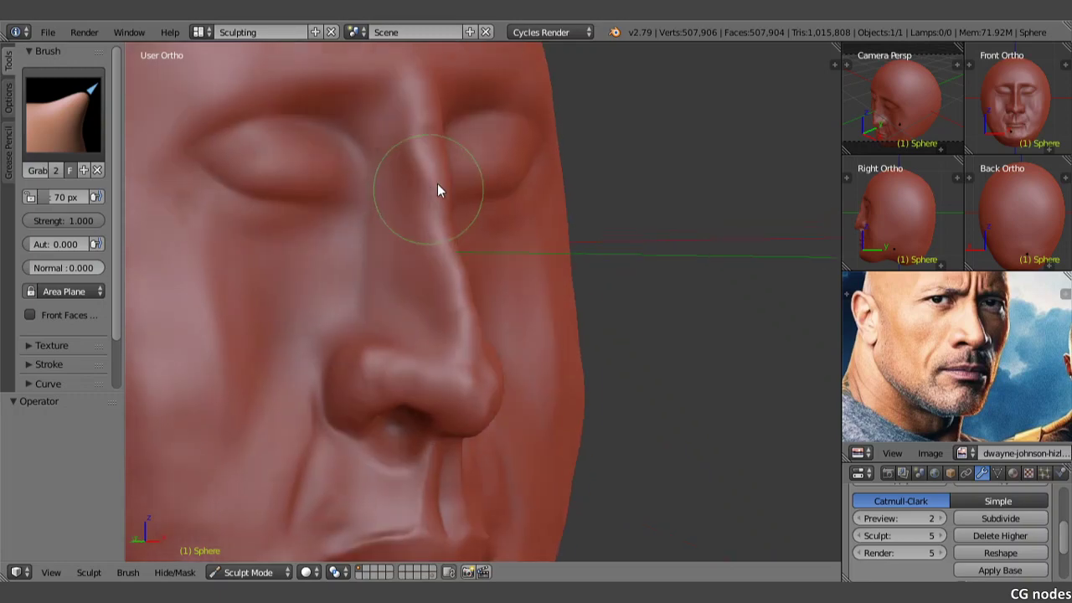
mouse_move(371, 139)
middle_down()
mouse_move(412, 191)
mouse_move(376, 189)
middle_up()
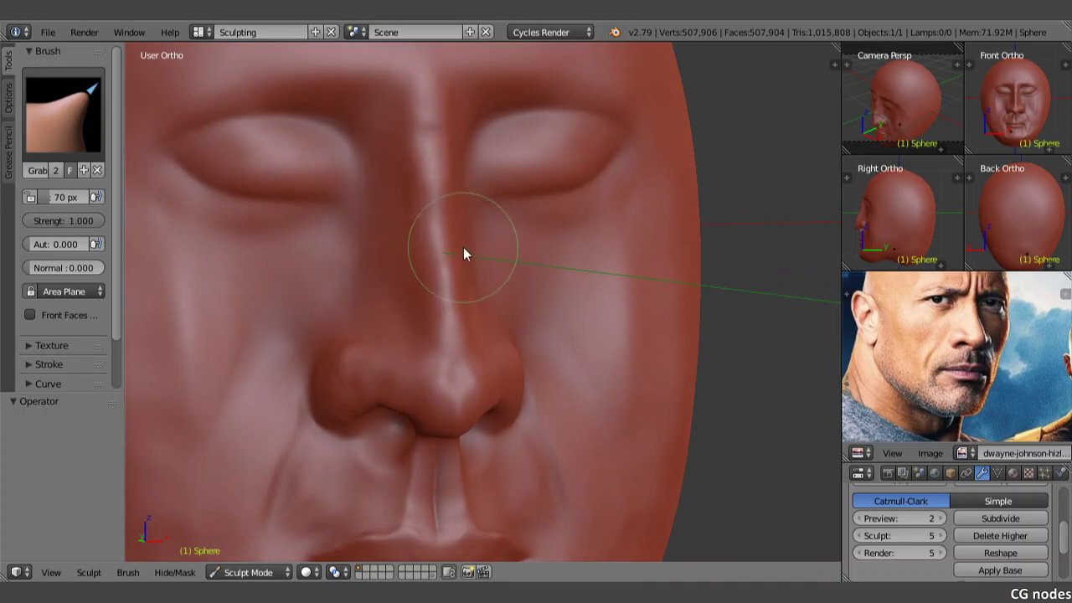
middle_drag(463, 248, 447, 219)
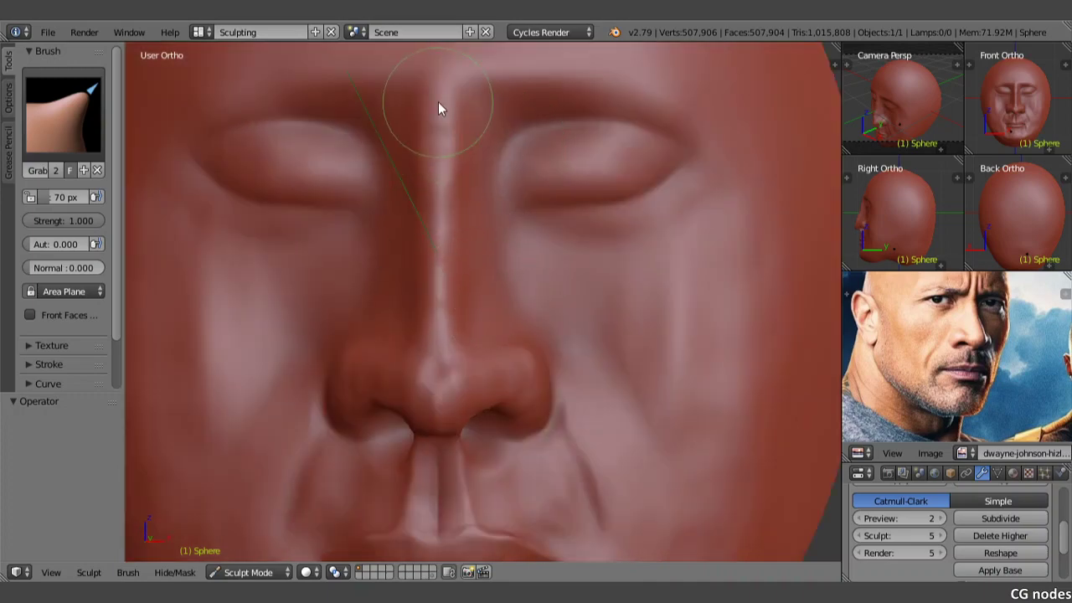
drag(438, 101, 433, 270)
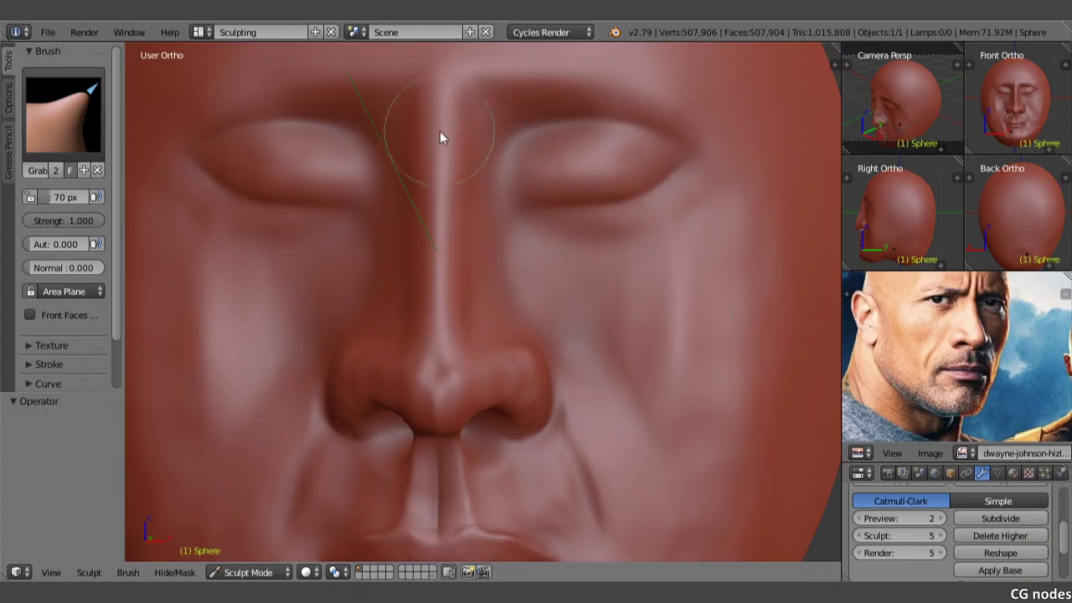
middle_drag(442, 356, 529, 315)
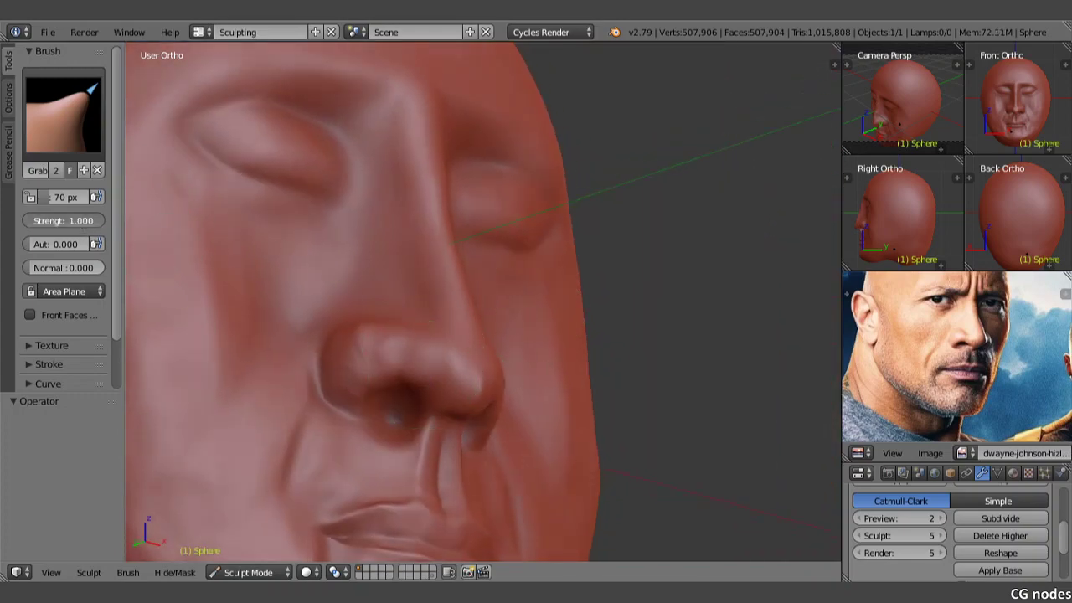
- Lower Grab strength to 0.376, then refine the nose tip and both nostril wings
drag(94, 220, 81, 221)
drag(474, 354, 354, 363)
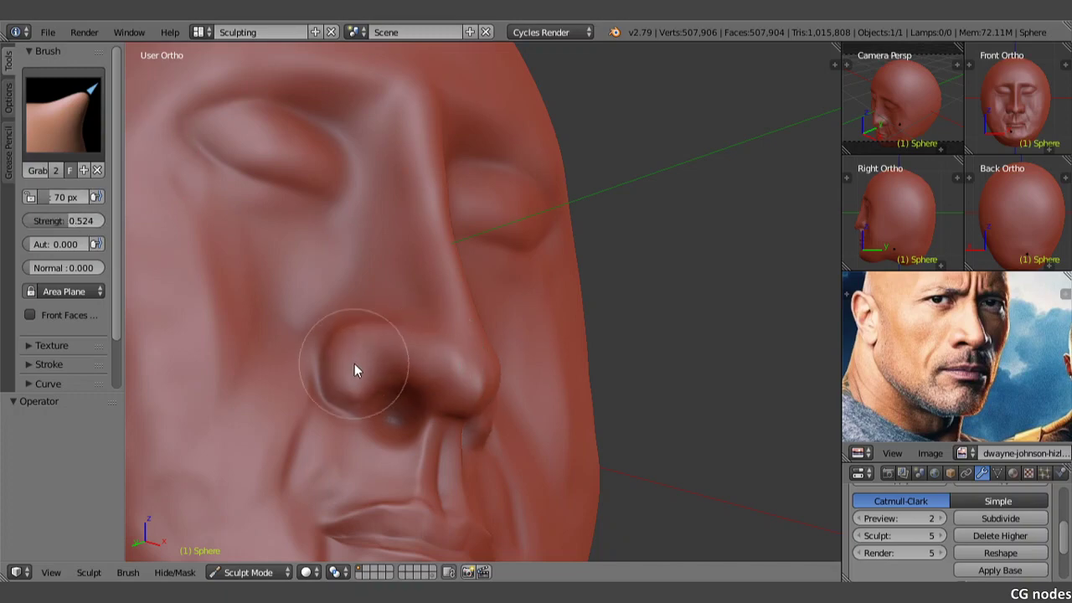
middle_drag(431, 307, 354, 303)
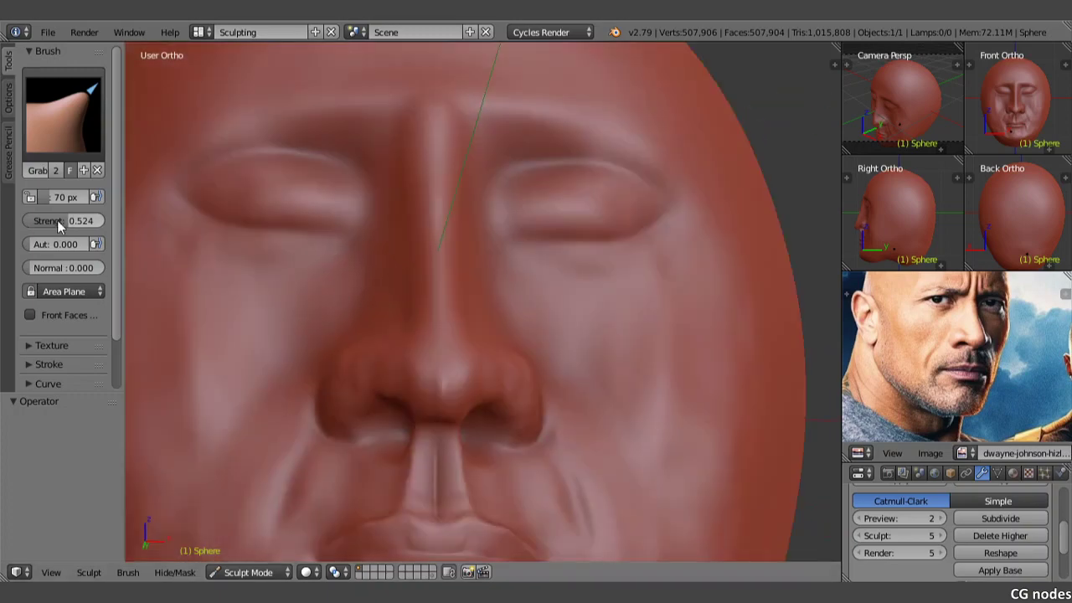
drag(57, 221, 57, 219)
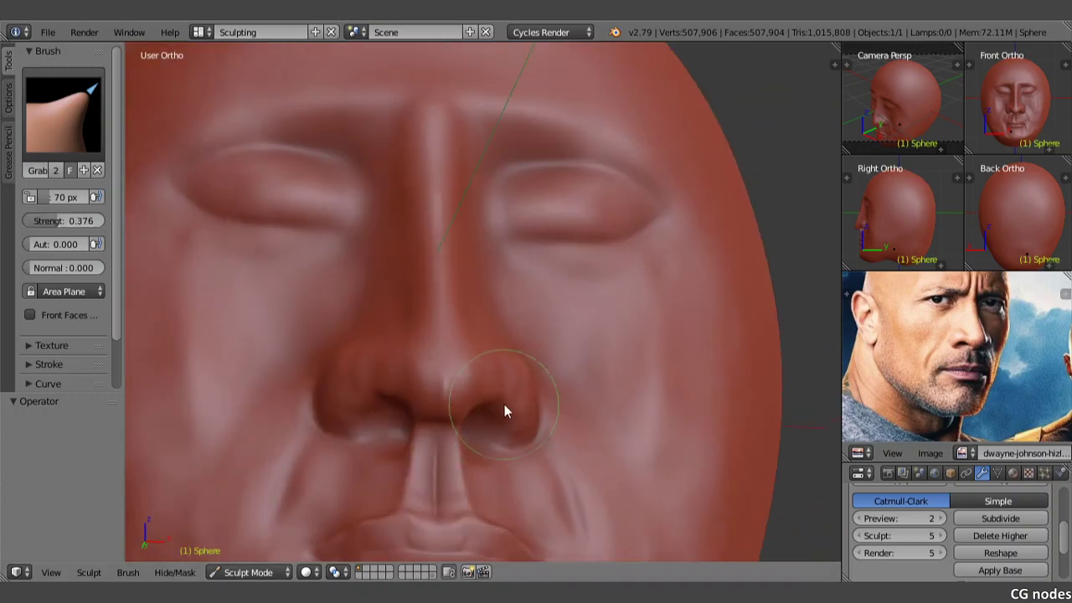
mouse_move(504, 405)
mouse_down()
mouse_move(504, 387)
mouse_move(525, 394)
mouse_move(504, 337)
mouse_up()
mouse_move(499, 322)
middle_down()
mouse_move(452, 375)
mouse_move(491, 381)
middle_up()
- Keep Grab active and pull the right side of the nose and the left bridge
click(80, 123)
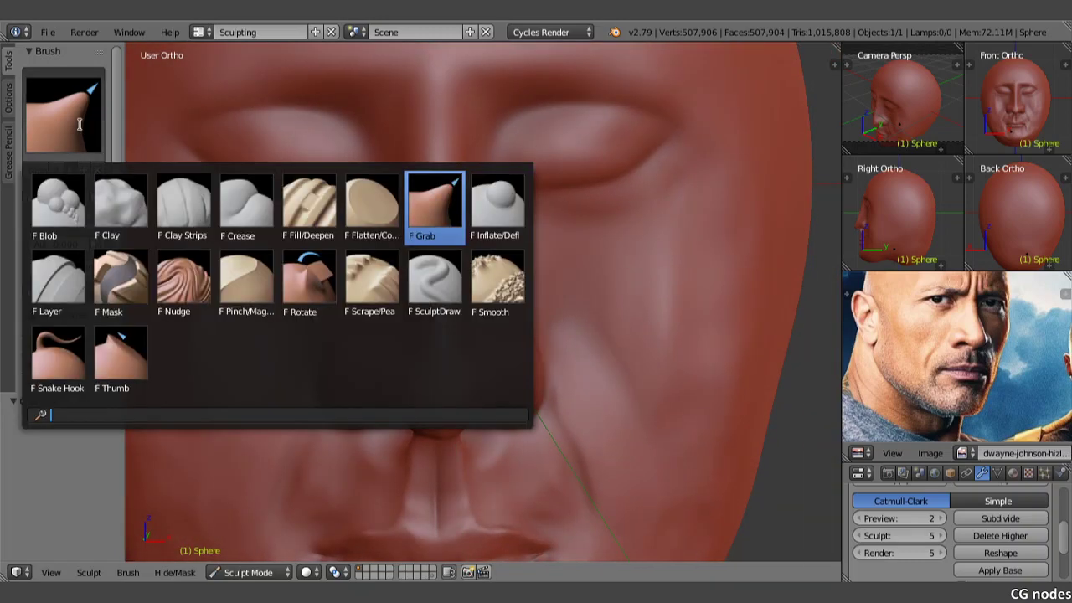
click(434, 201)
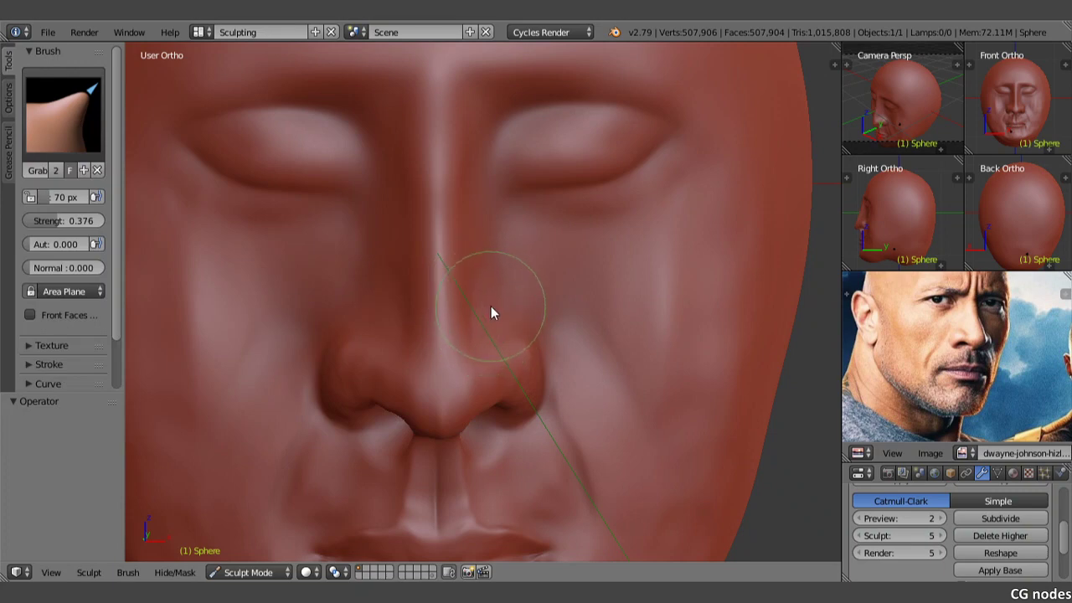
mouse_move(490, 312)
mouse_down()
mouse_move(486, 343)
mouse_move(483, 306)
mouse_up()
mouse_move(462, 200)
mouse_down()
mouse_move(471, 158)
mouse_move(470, 180)
mouse_up()
middle_drag(476, 170, 458, 148)
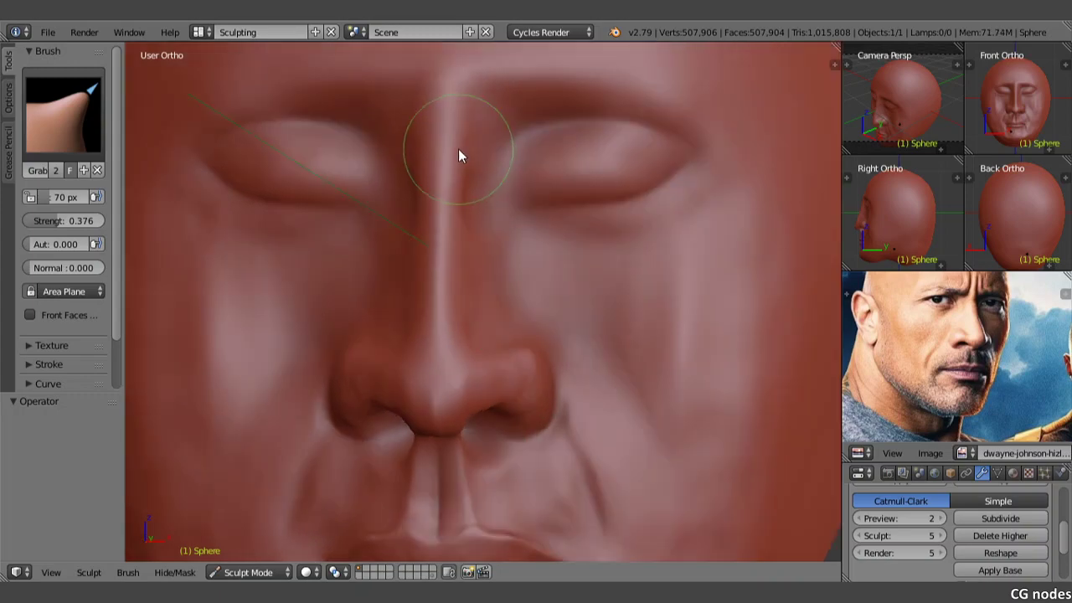
- Shape the inner eye area and between the brows, forming a ridge up the bridge
mouse_move(492, 159)
mouse_down()
mouse_move(480, 120)
mouse_move(478, 160)
mouse_up()
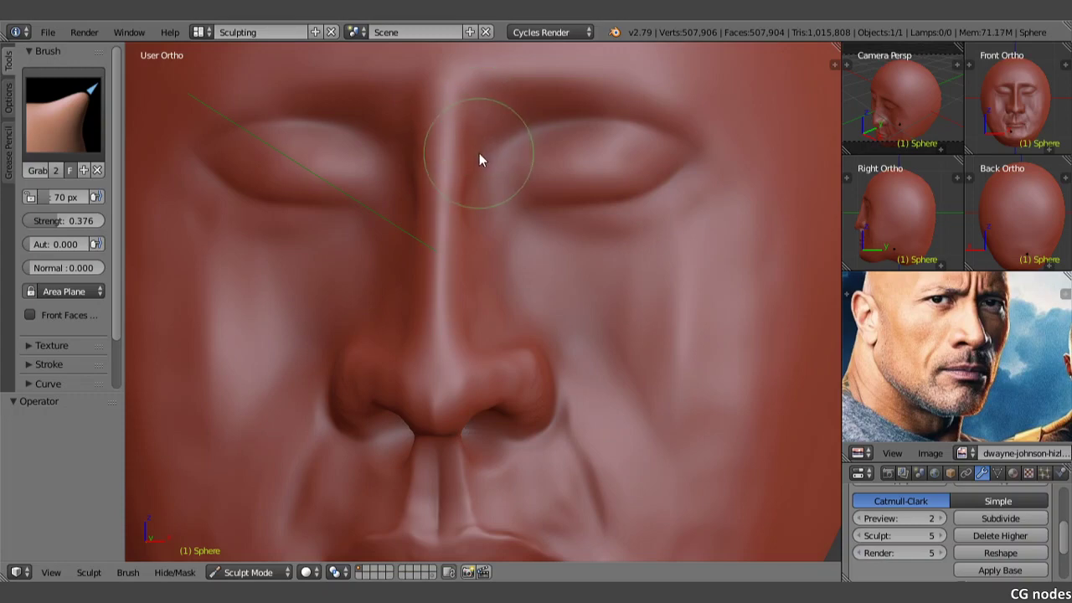
drag(463, 233, 478, 140)
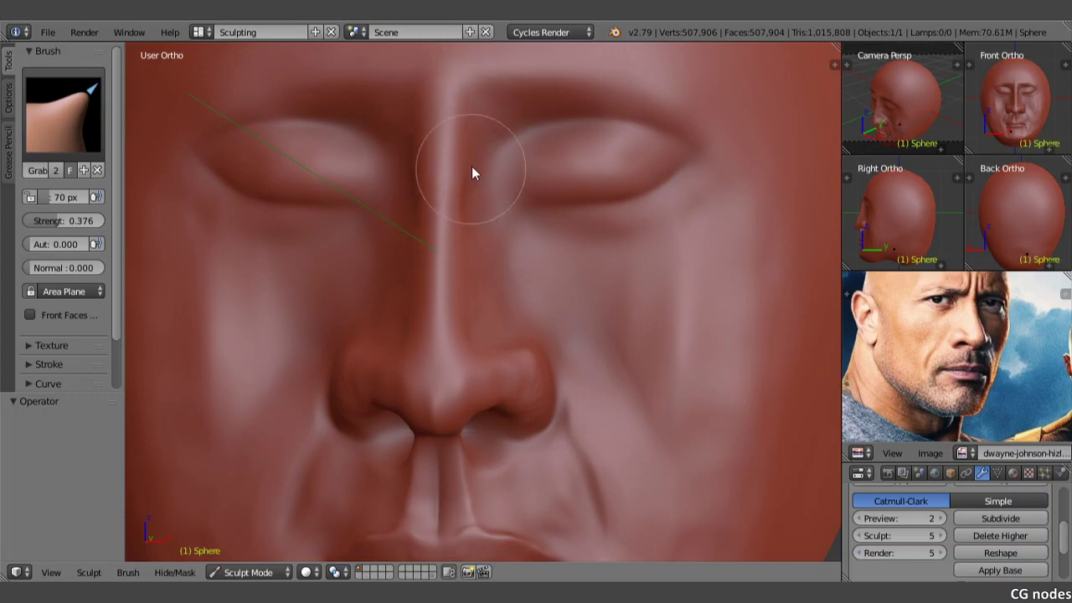
key(KP_6)
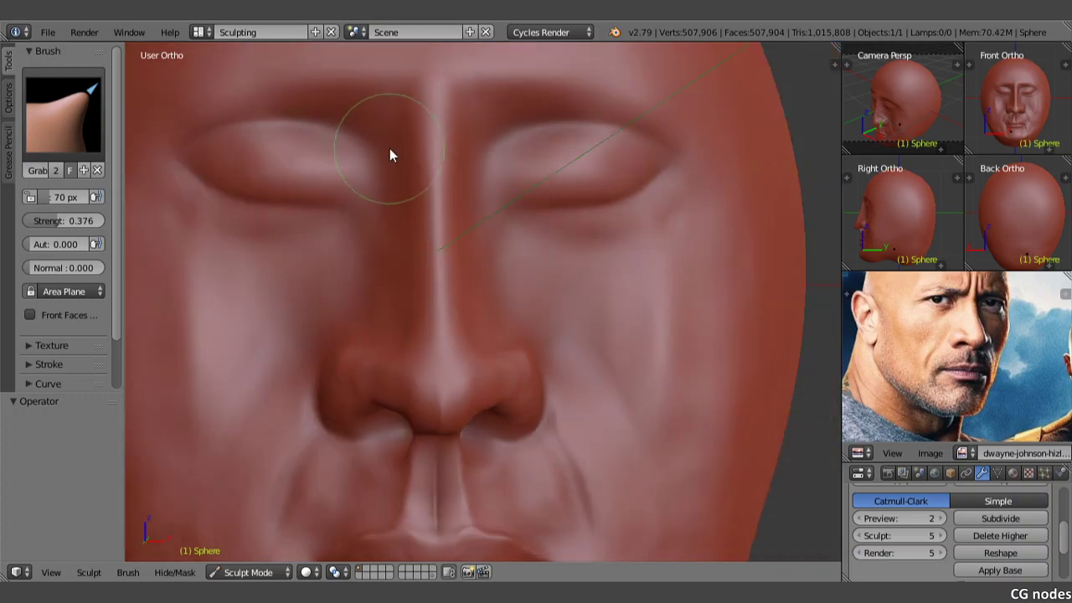
key(KP_6)
mouse_move(476, 144)
mouse_down()
mouse_move(436, 131)
mouse_move(432, 186)
mouse_move(430, 175)
mouse_up()
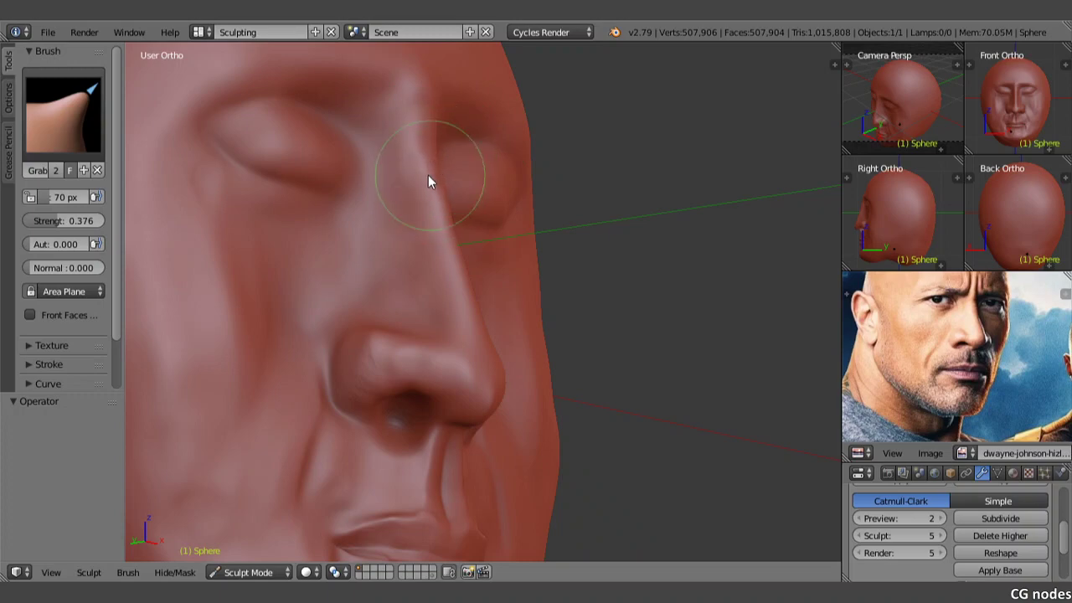
- Reshape the nose bridge side profile near the brow and inner eye with Grab
mouse_move(445, 174)
middle_down()
mouse_move(413, 191)
mouse_move(276, 184)
middle_up()
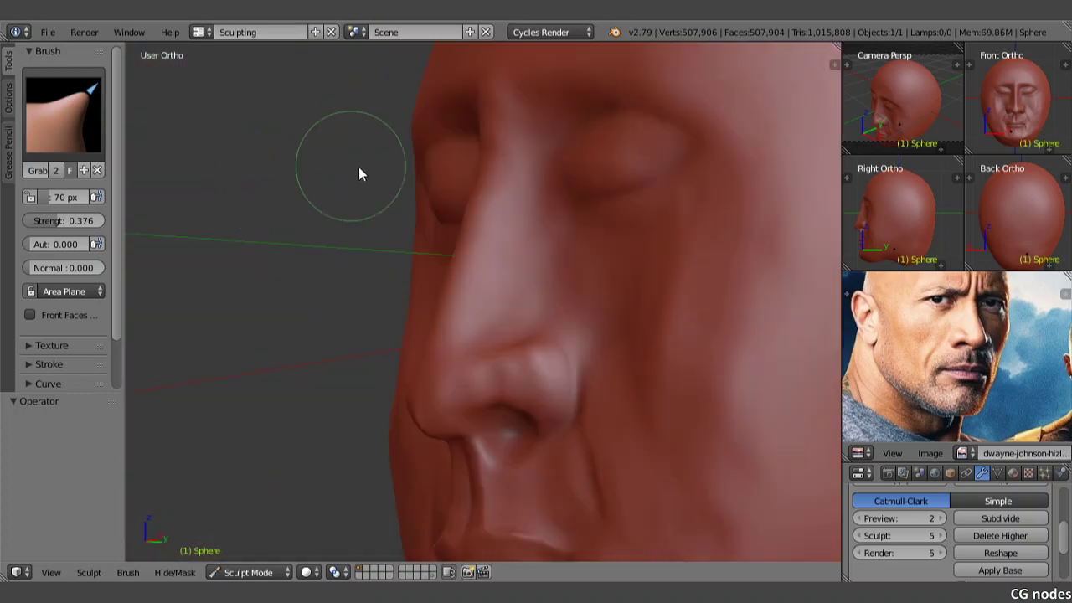
drag(476, 203, 512, 205)
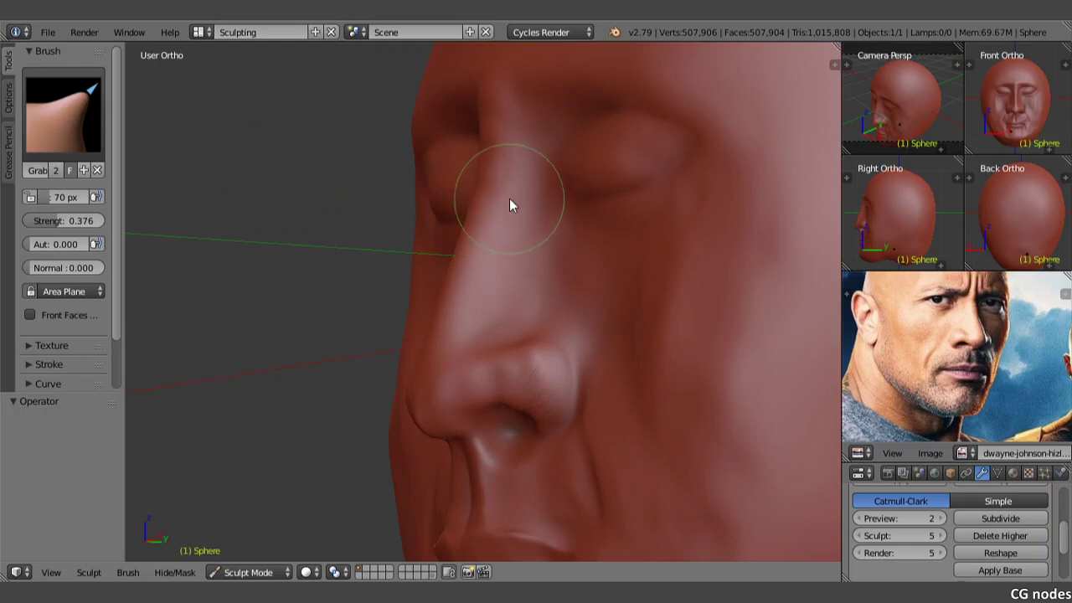
mouse_move(508, 198)
middle_down()
mouse_move(496, 191)
mouse_move(496, 227)
mouse_move(530, 230)
middle_up()
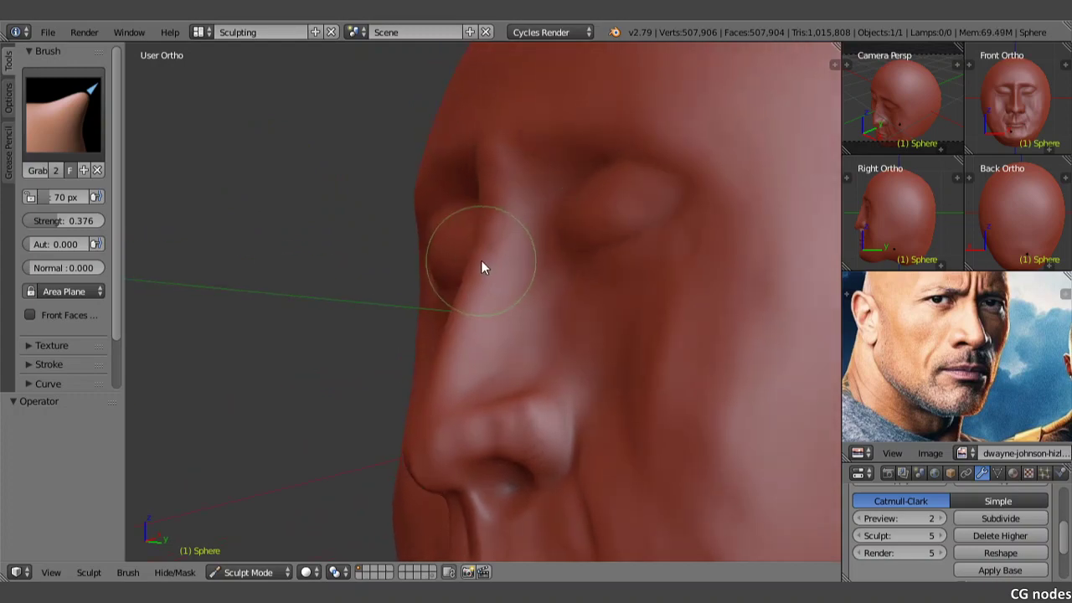
drag(482, 266, 472, 284)
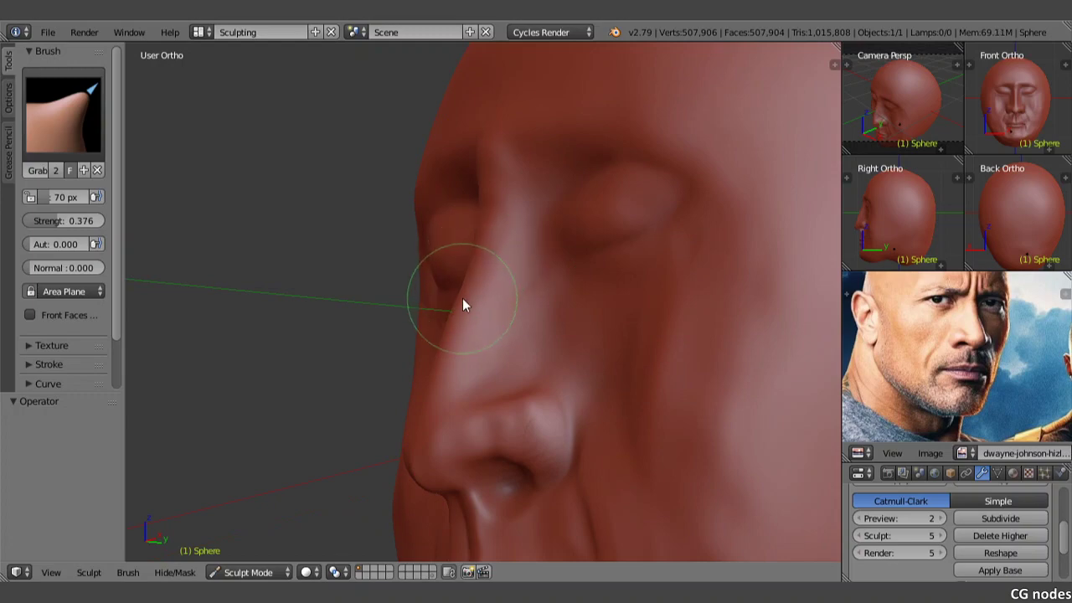
middle_drag(481, 294, 449, 290)
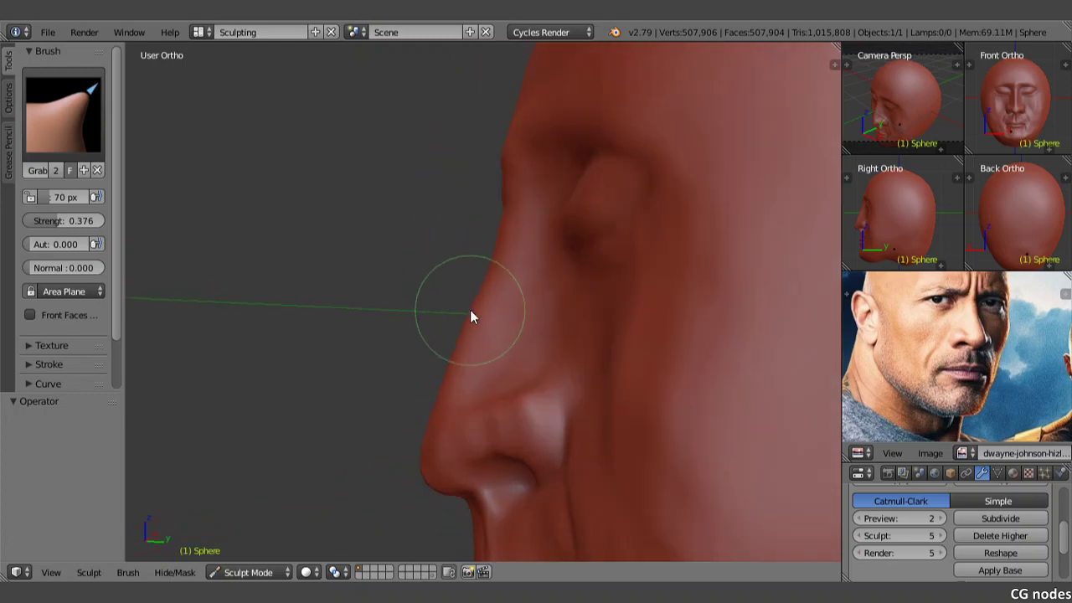
drag(471, 310, 450, 405)
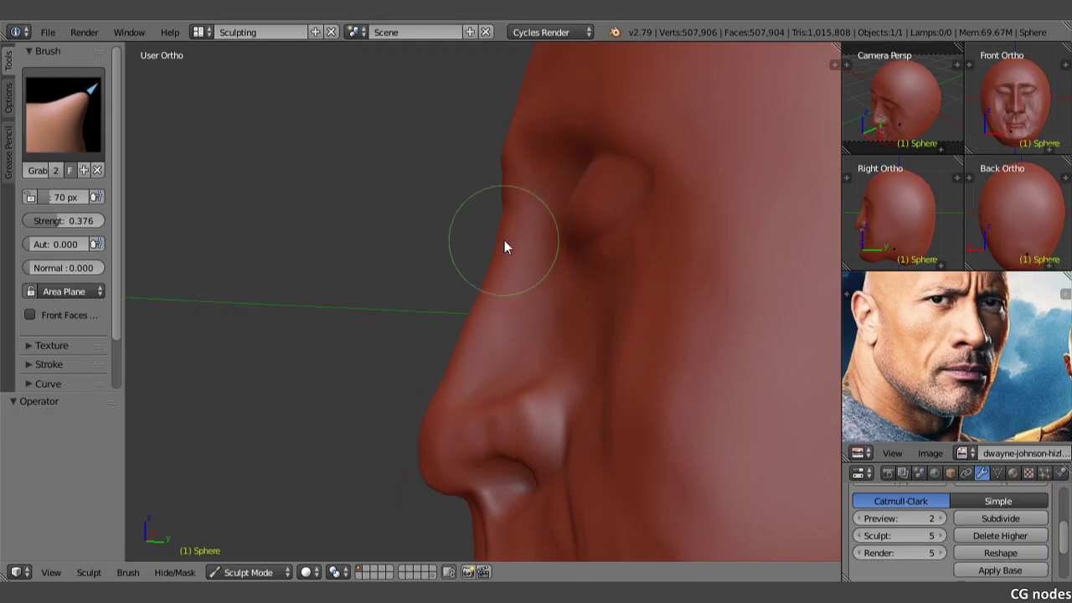
drag(498, 254, 513, 235)
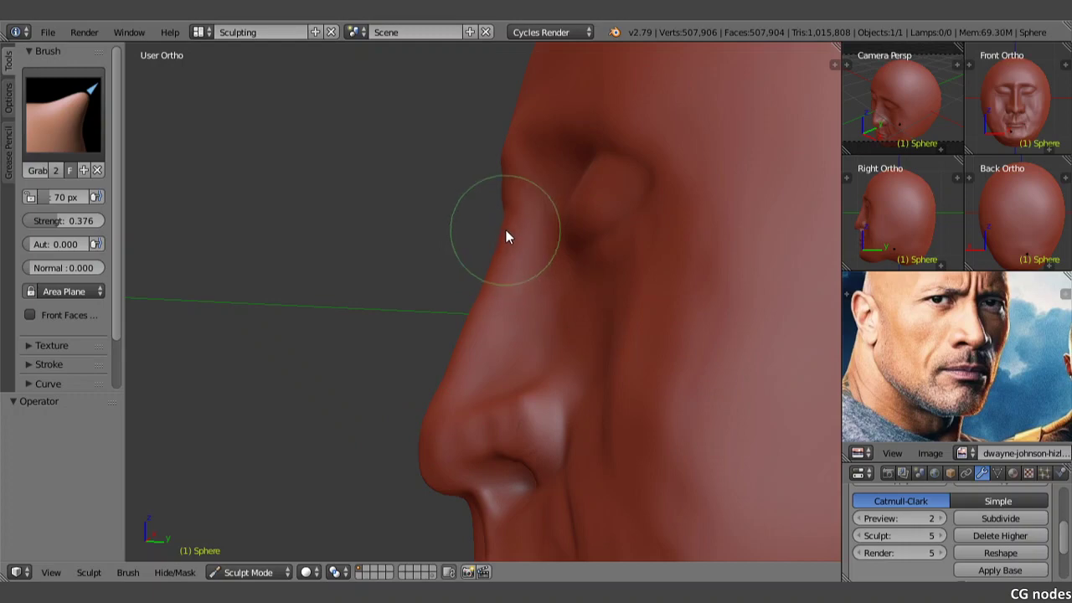
- From a three-quarter view, try a bulge between the brows and undo it
middle_drag(513, 235, 557, 235)
middle_drag(480, 222, 543, 230)
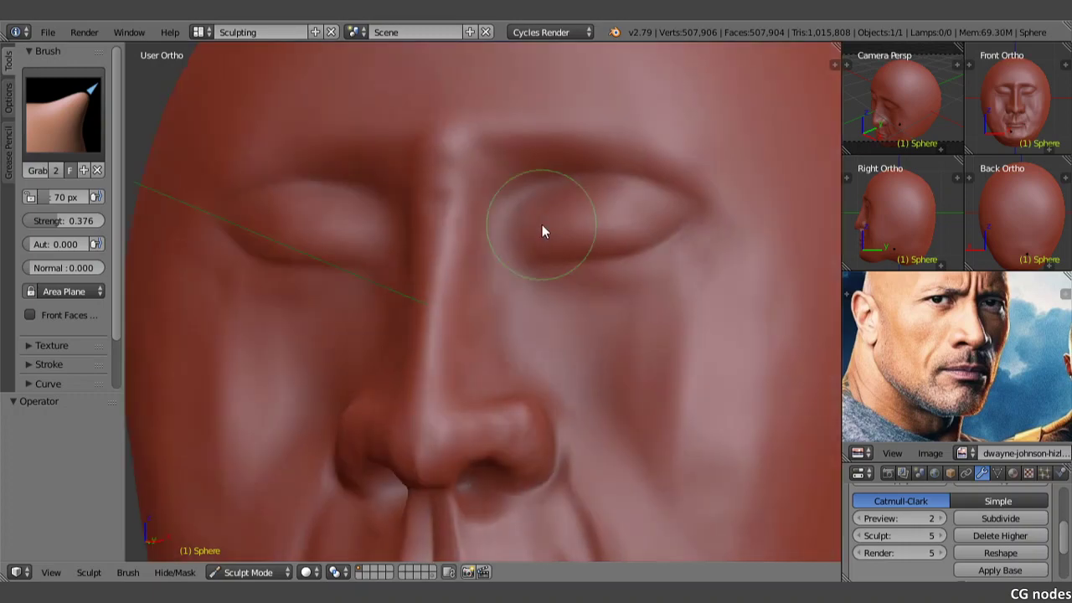
middle_drag(419, 232, 491, 232)
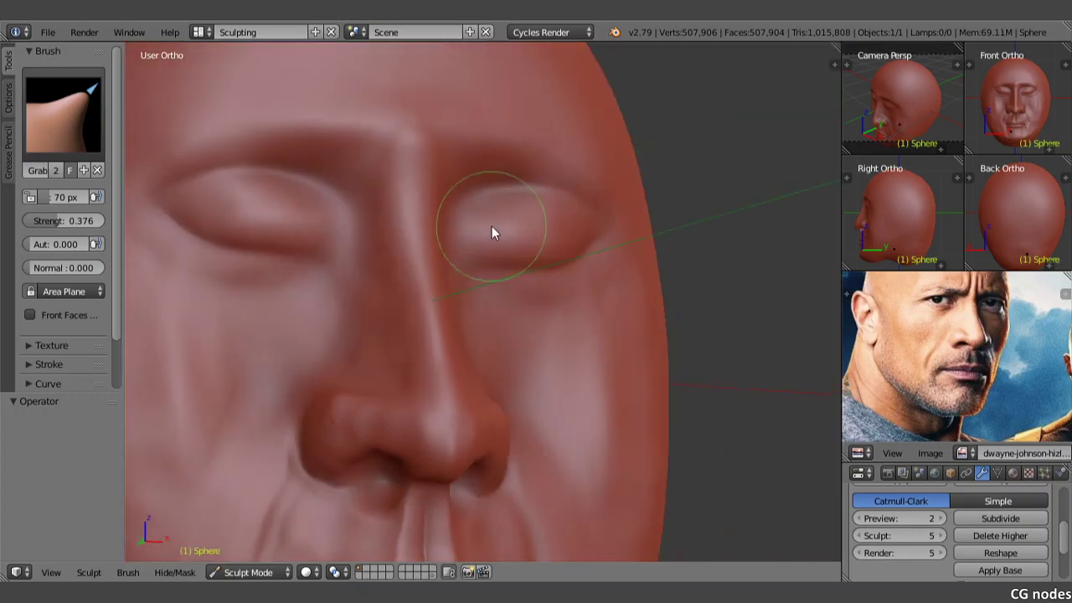
mouse_move(383, 196)
mouse_down()
mouse_move(390, 175)
mouse_move(386, 195)
mouse_up()
key(ctrl+z)
- Build up the nose bridge with SculptDraw and lower its strength to 0.412
click(62, 109)
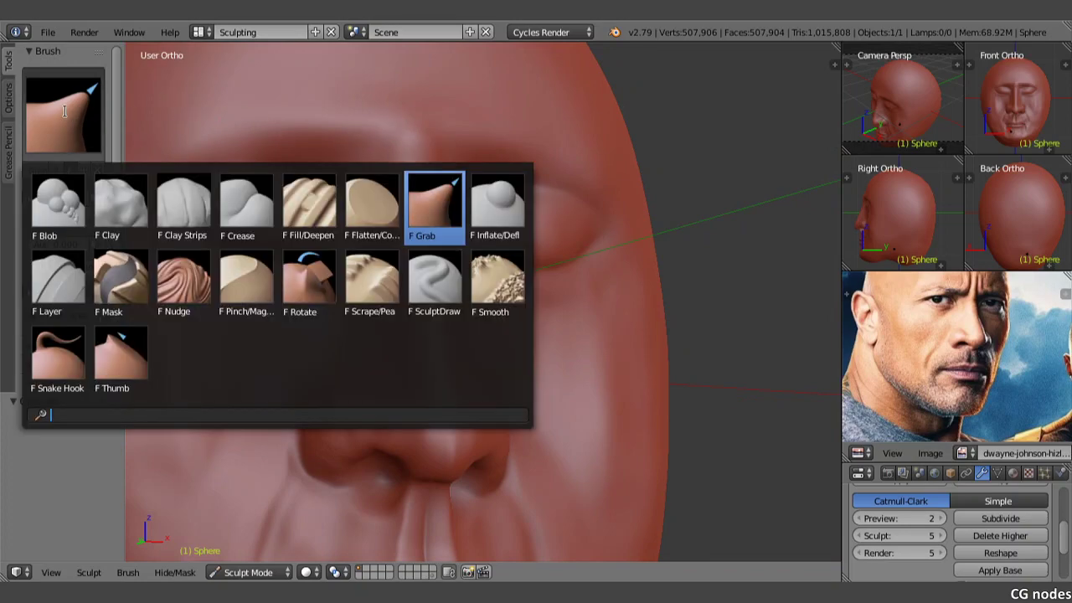
click(434, 205)
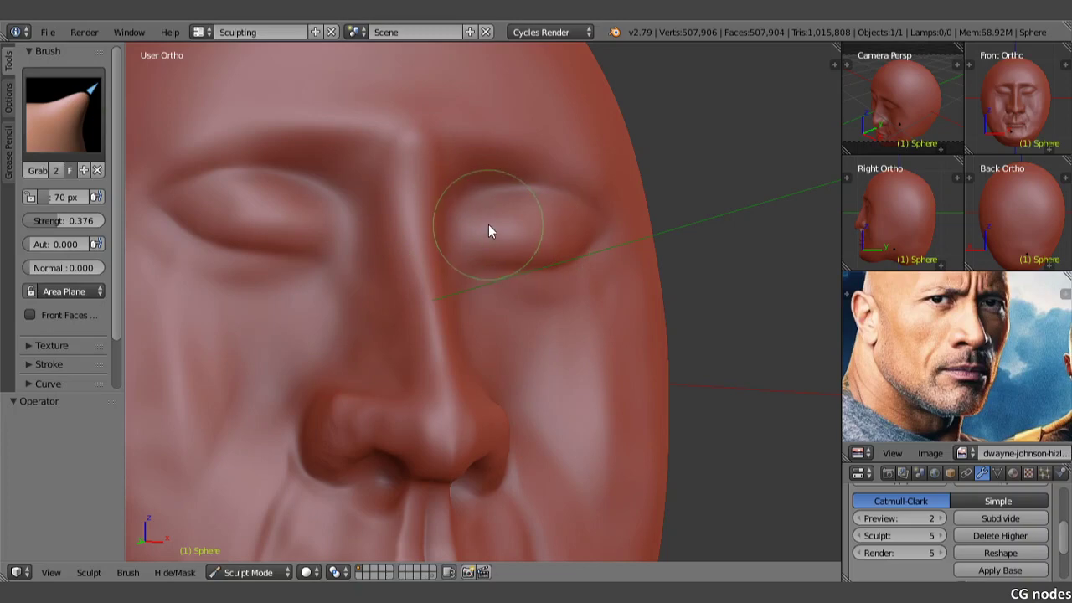
shift+middle_drag(490, 228, 479, 285)
click(75, 116)
click(371, 271)
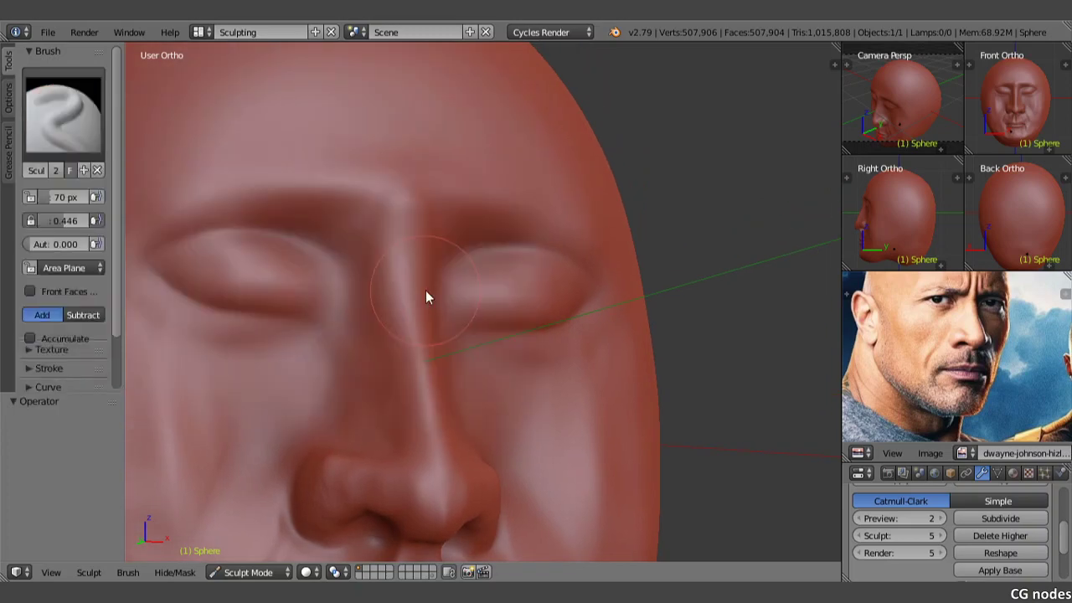
drag(385, 252, 384, 315)
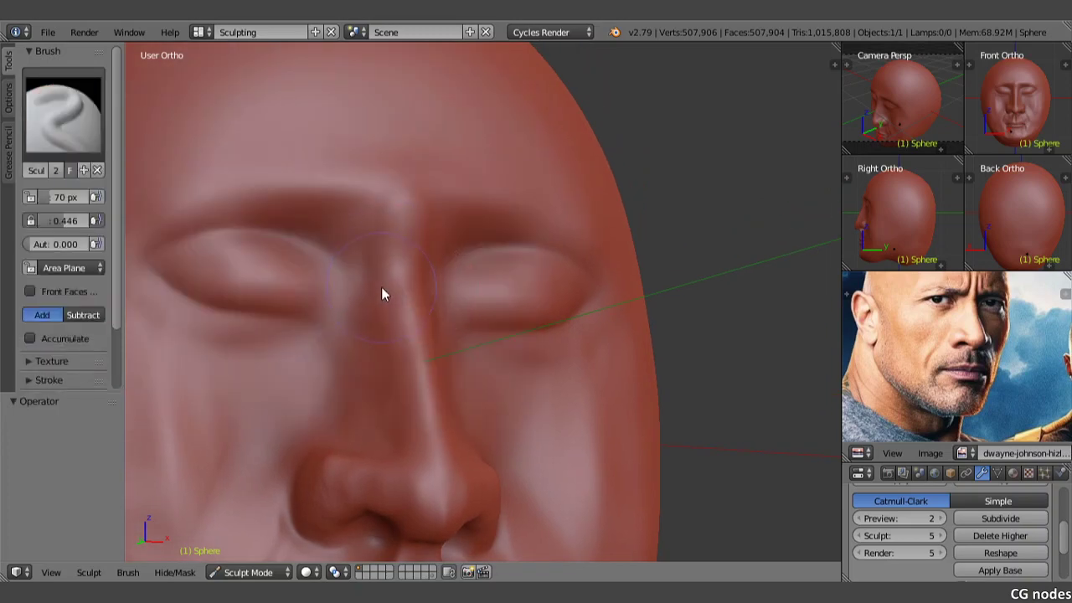
middle_drag(373, 230, 321, 232)
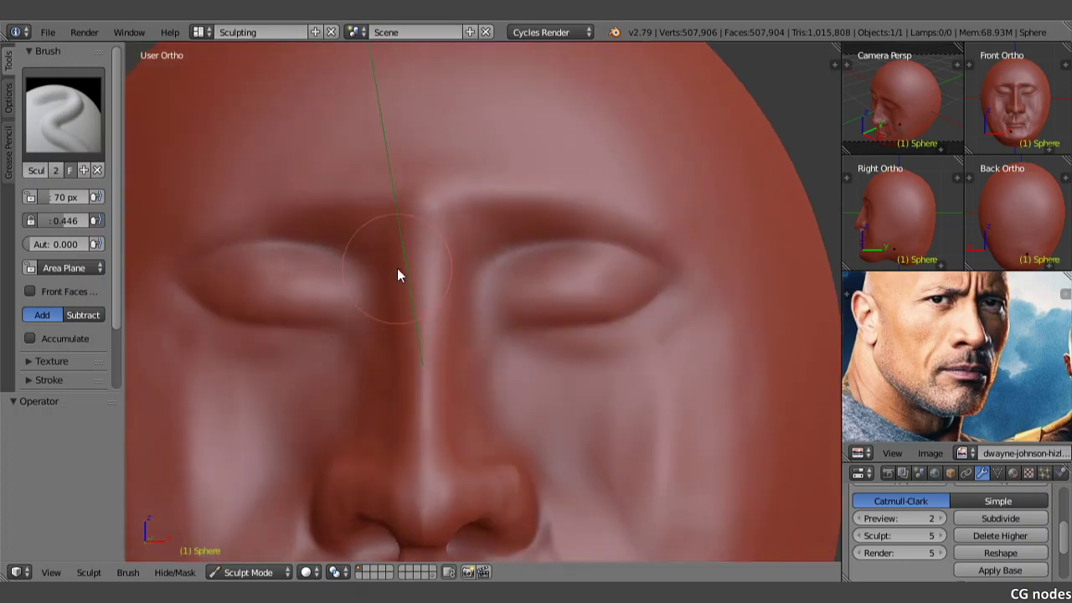
drag(90, 219, 71, 219)
- Pull the nose bridge higher between the eyes with Grab, then frame the nose and mouth
middle_drag(394, 264, 448, 255)
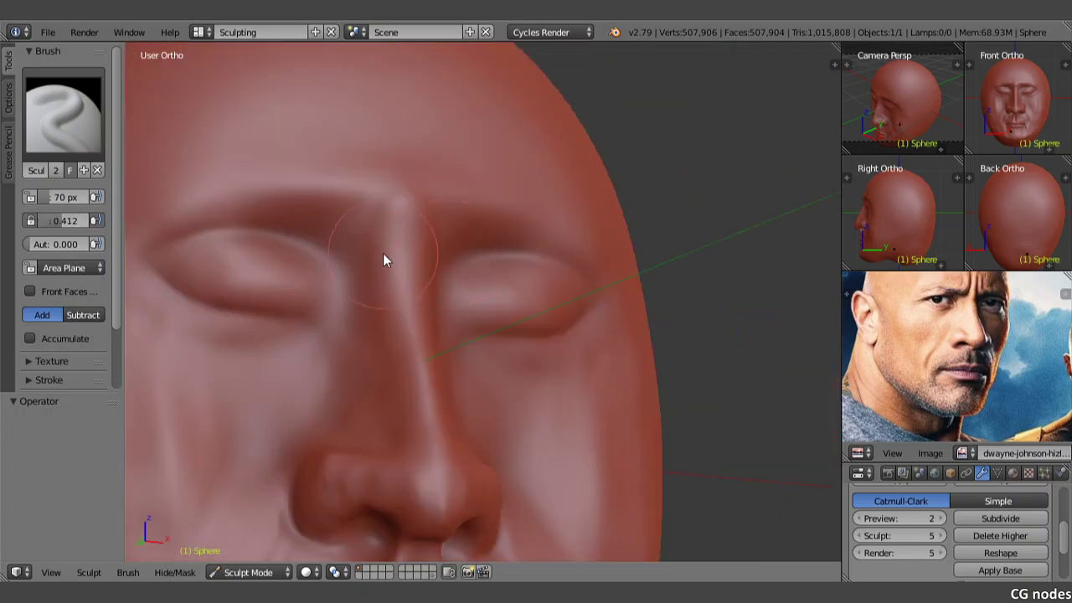
mouse_move(385, 309)
middle_down()
mouse_move(352, 279)
mouse_move(314, 281)
mouse_move(289, 310)
middle_up()
click(63, 113)
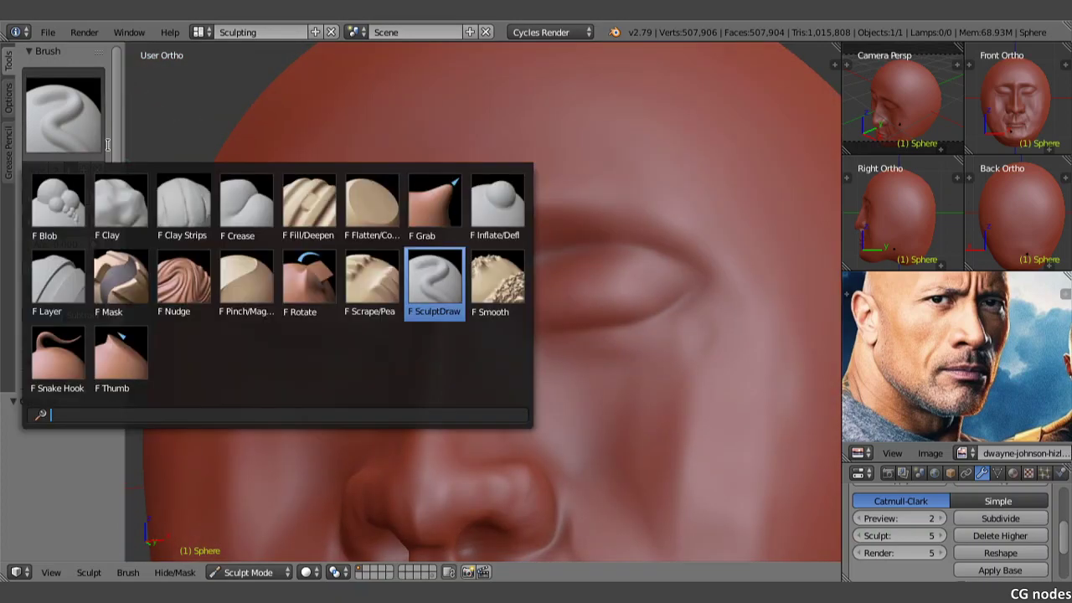
click(438, 205)
drag(448, 313, 445, 248)
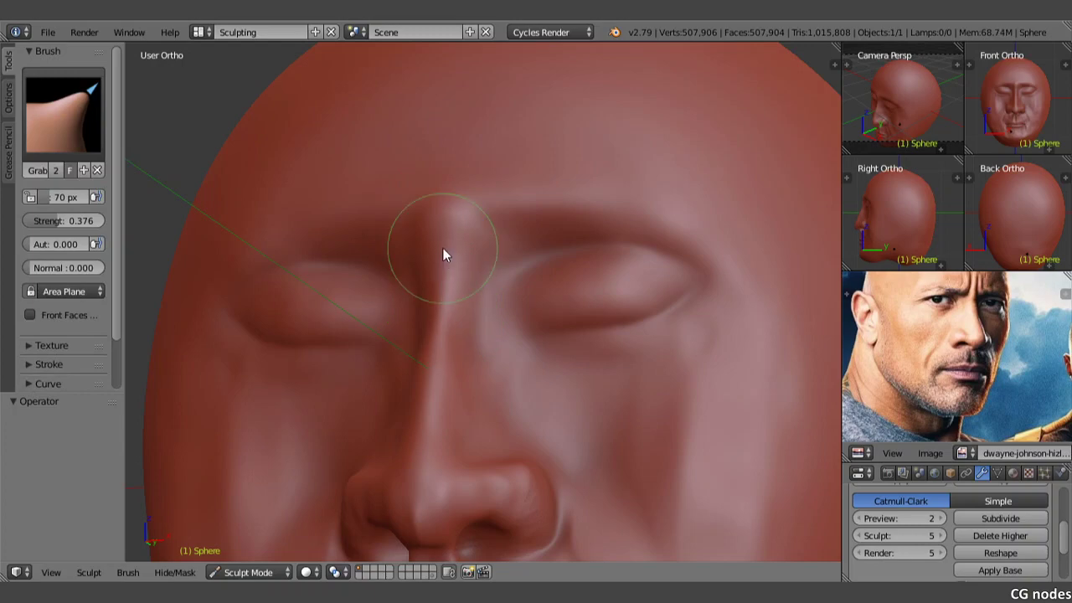
middle_drag(444, 248, 476, 247)
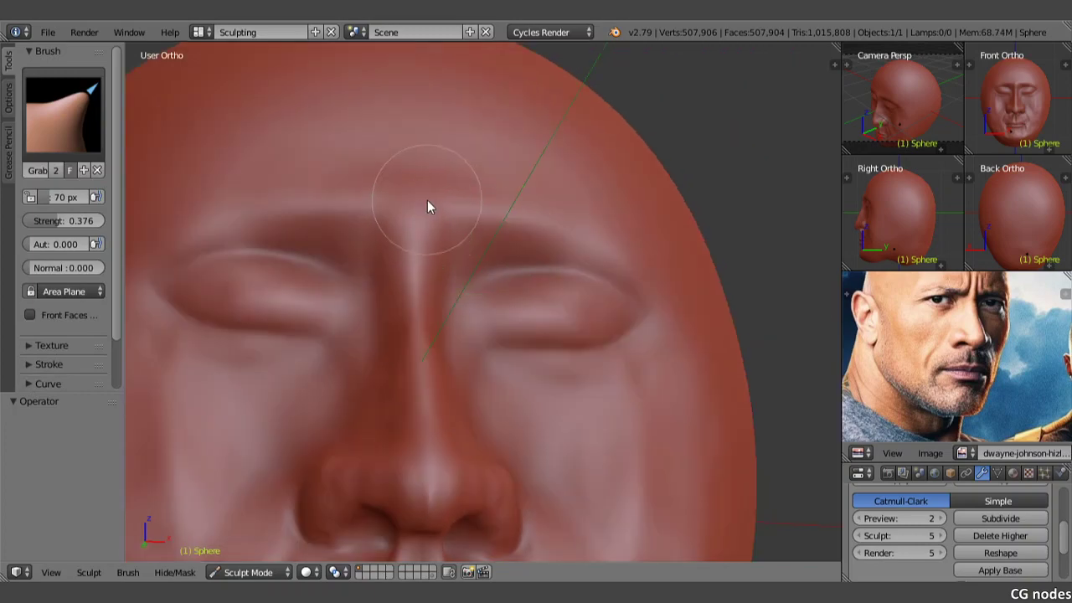
middle_drag(433, 194, 438, 216)
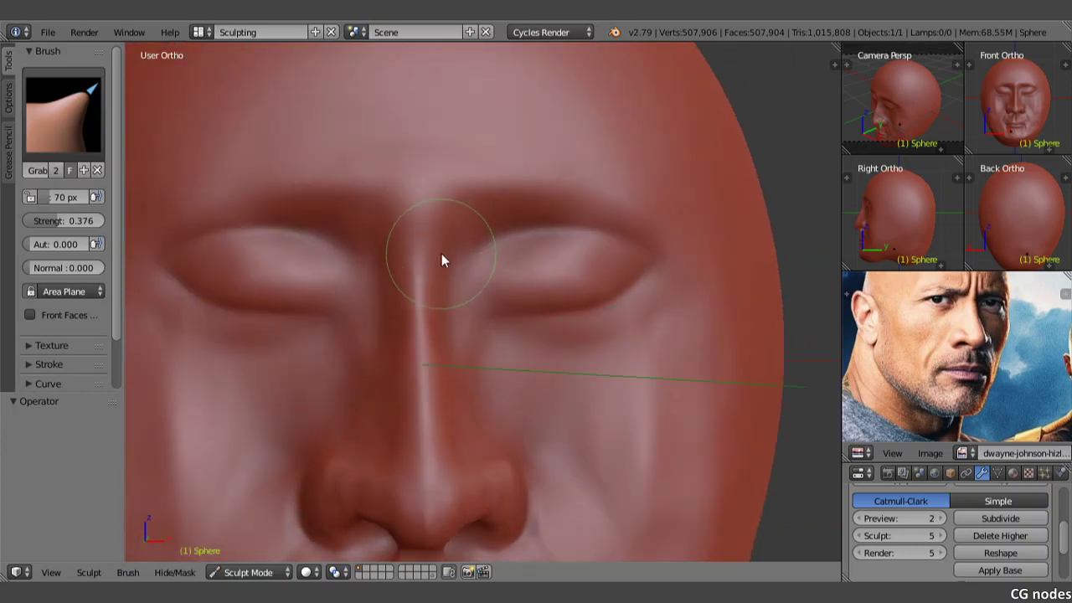
shift+middle_drag(435, 267, 495, 156)
shift+middle_drag(507, 303, 402, 179)
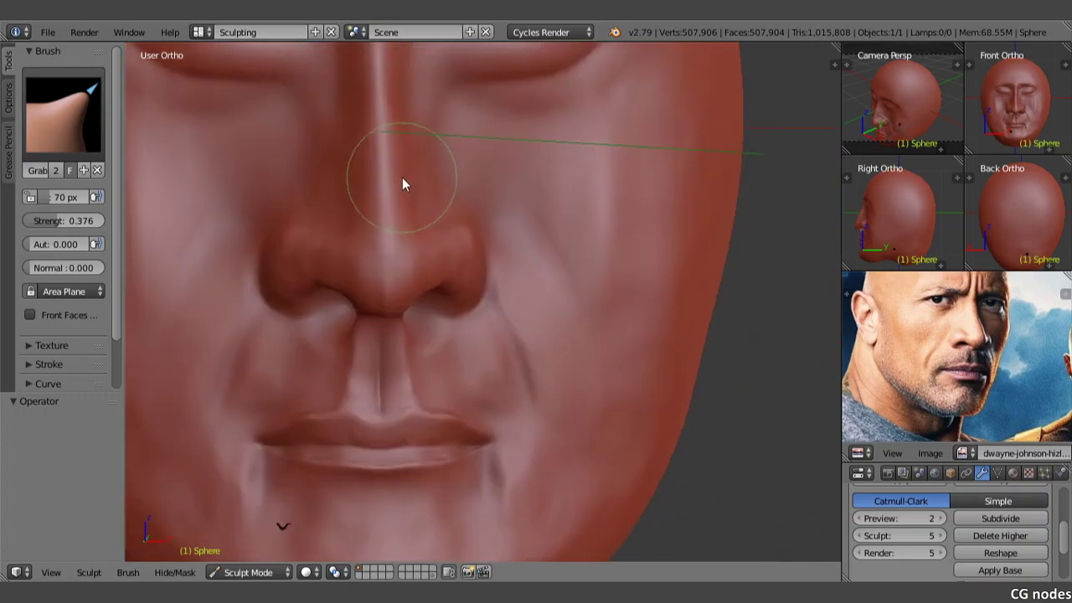
click(58, 116)
- Zoom in on the eyes and build up the brow ridge with SculptDraw
click(383, 307)
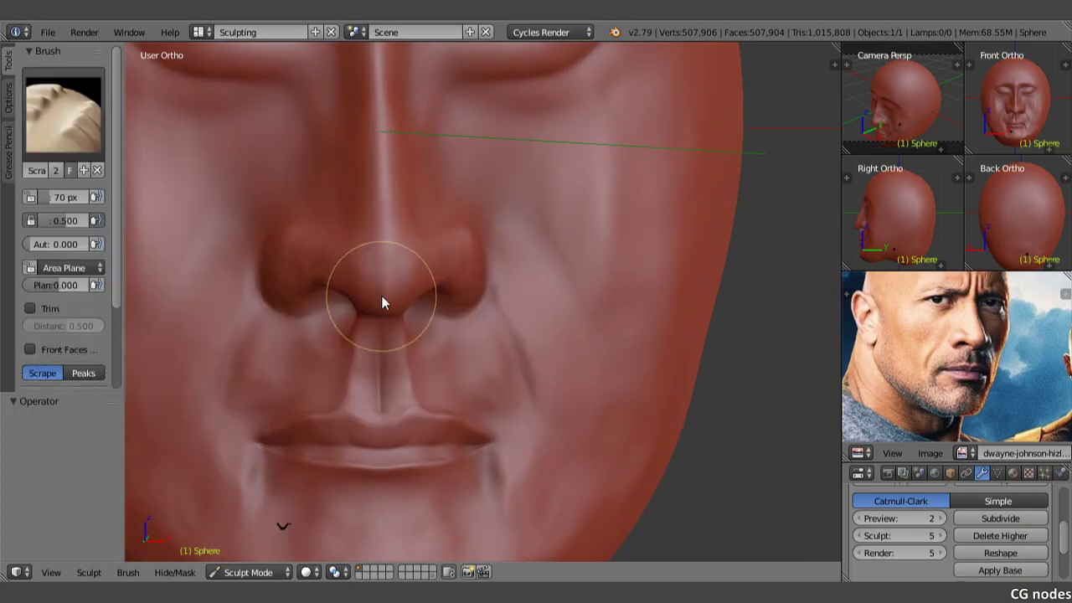
scroll(365, 257, up, 1)
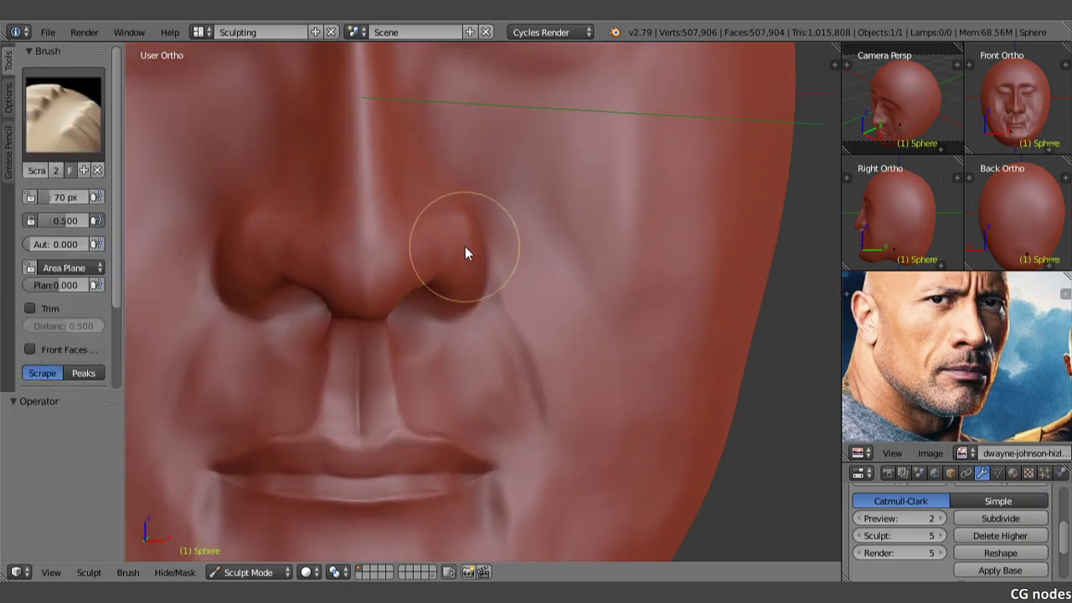
mouse_move(300, 230)
shift+middle_down()
mouse_move(351, 261)
mouse_move(391, 232)
mouse_move(430, 248)
mouse_move(486, 372)
shift+middle_up()
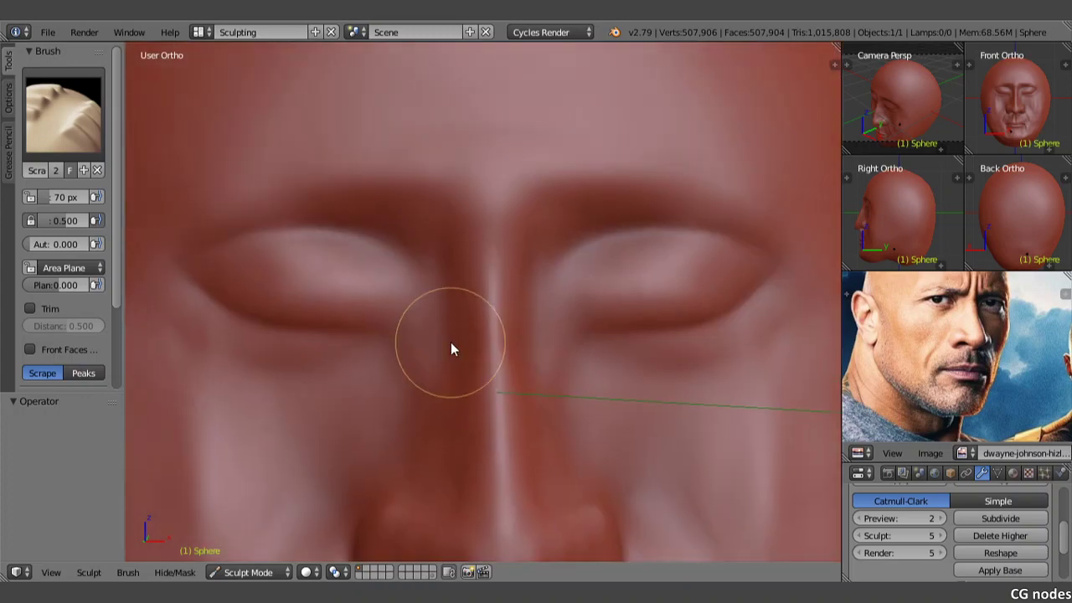
shift+middle_drag(416, 311, 419, 342)
click(59, 112)
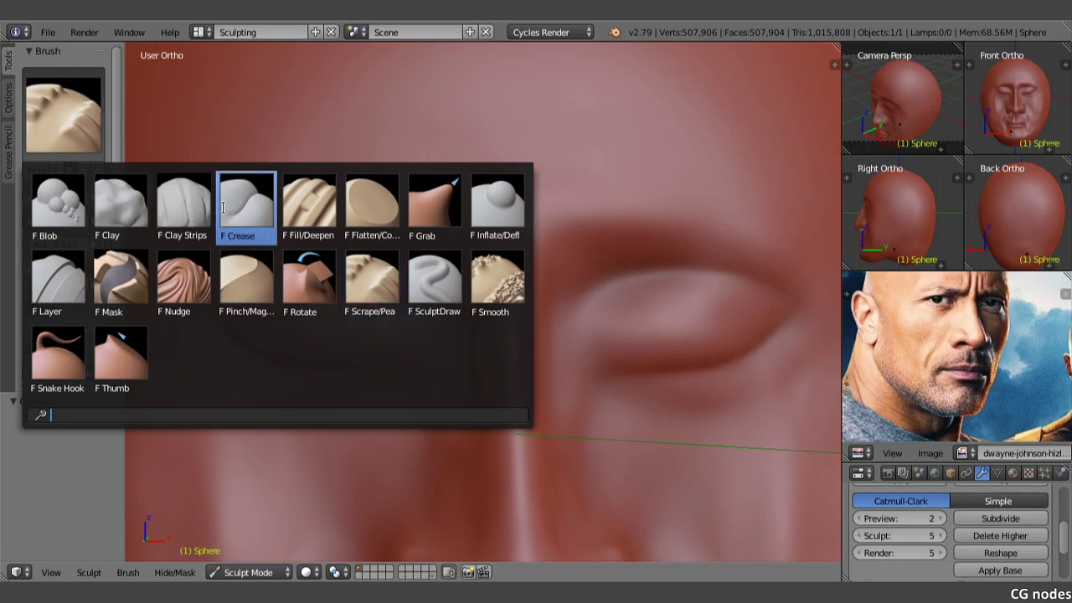
click(416, 279)
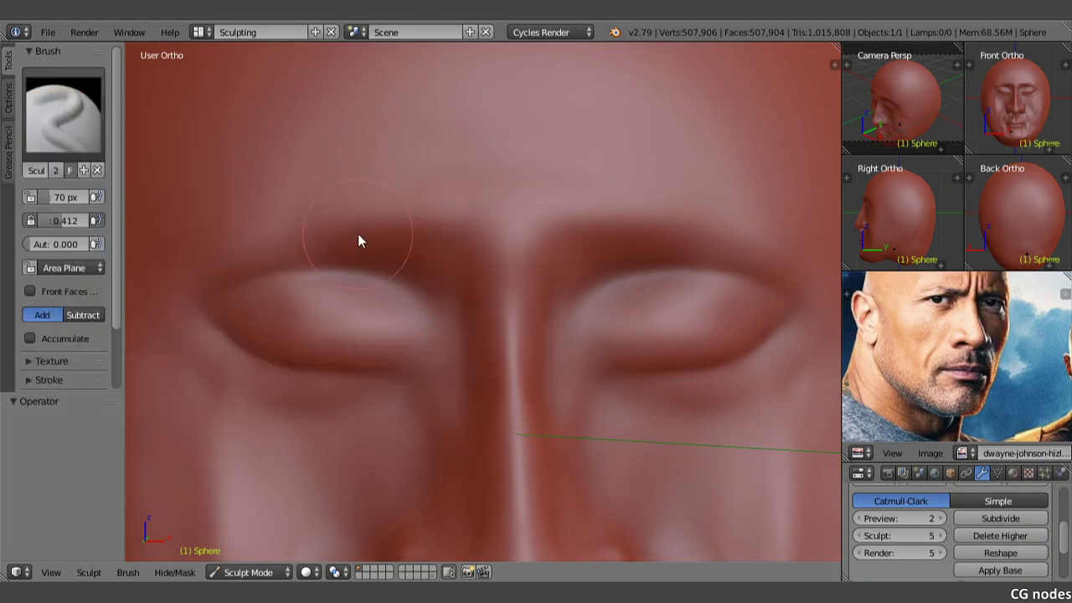
mouse_move(318, 230)
mouse_down()
mouse_move(376, 227)
mouse_move(452, 256)
mouse_move(428, 240)
mouse_move(466, 146)
mouse_up()
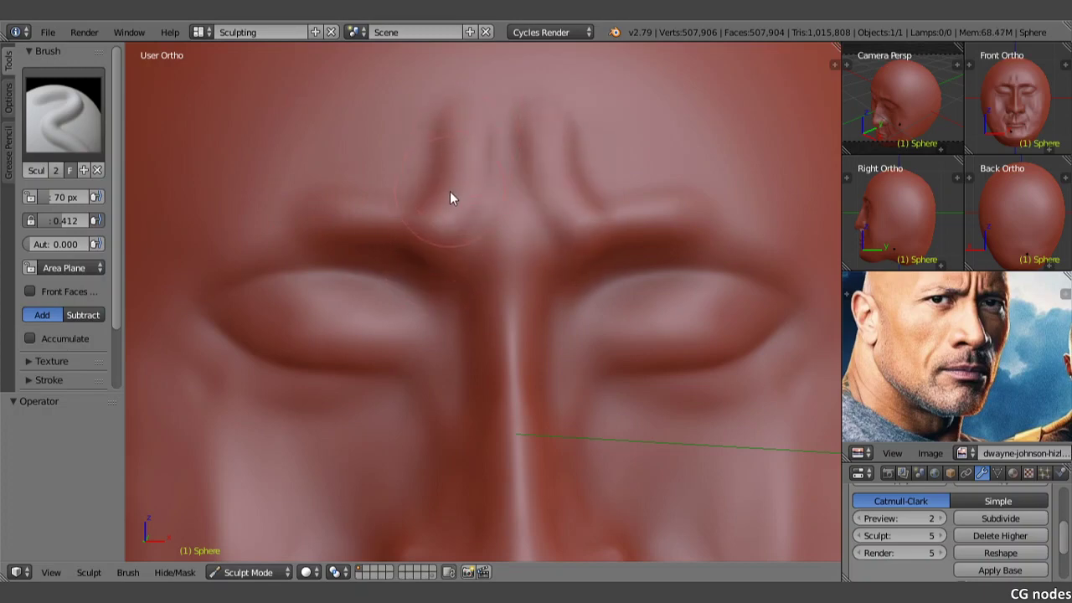
- Sculpt vertical frown furrows and a central ridge between the brows at 45 px radius
drag(449, 191, 478, 149)
drag(505, 216, 500, 123)
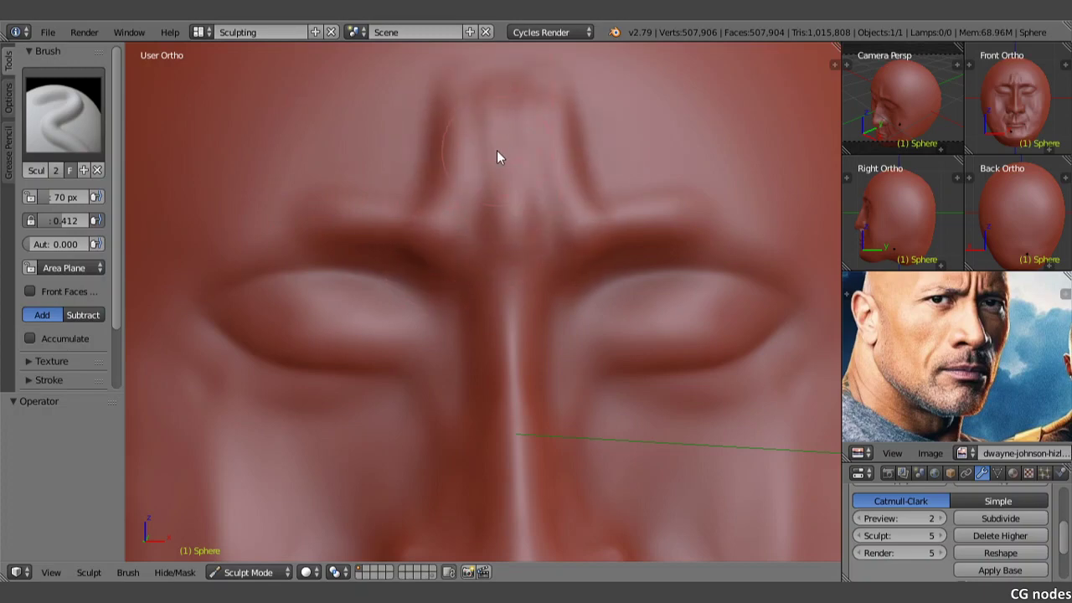
shift+middle_drag(496, 150, 494, 209)
drag(78, 197, 59, 197)
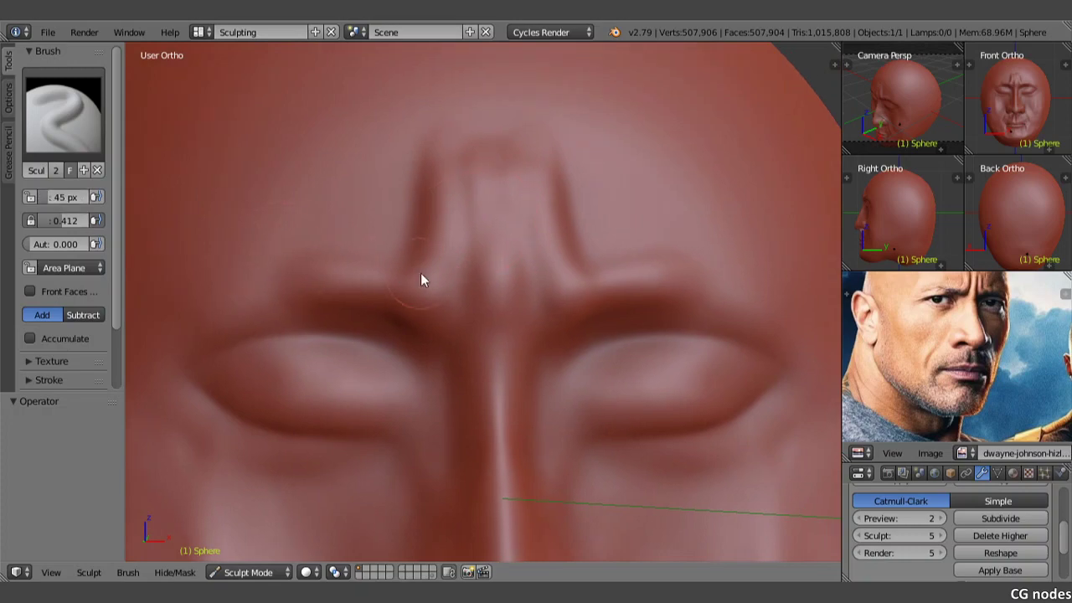
drag(494, 289, 504, 182)
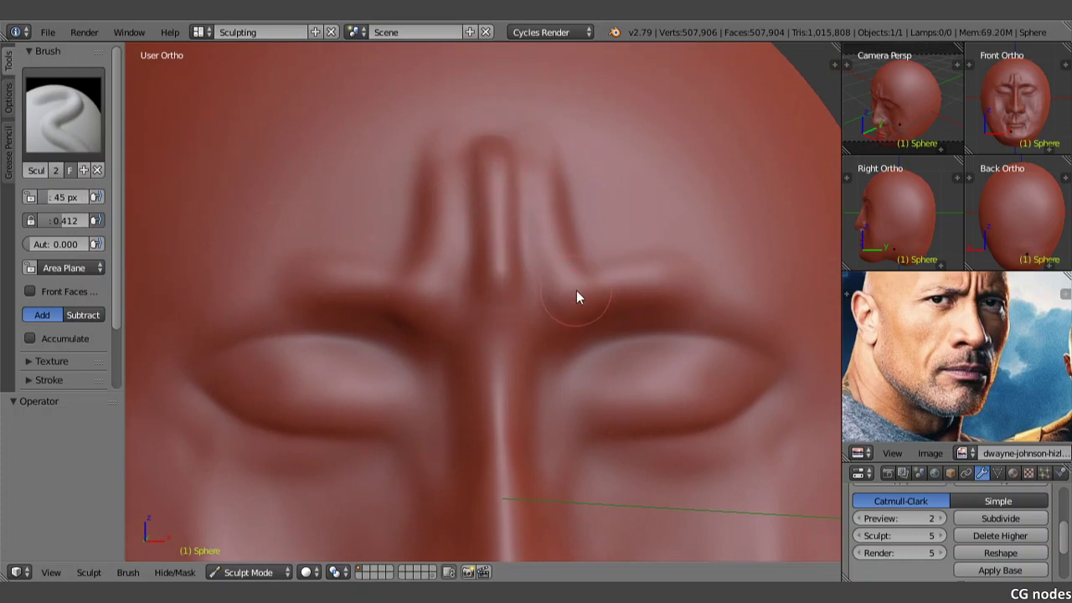
- Refine the brow ridge line, furrows and inner brow bulge, softening the forehead ridge
drag(596, 296, 665, 293)
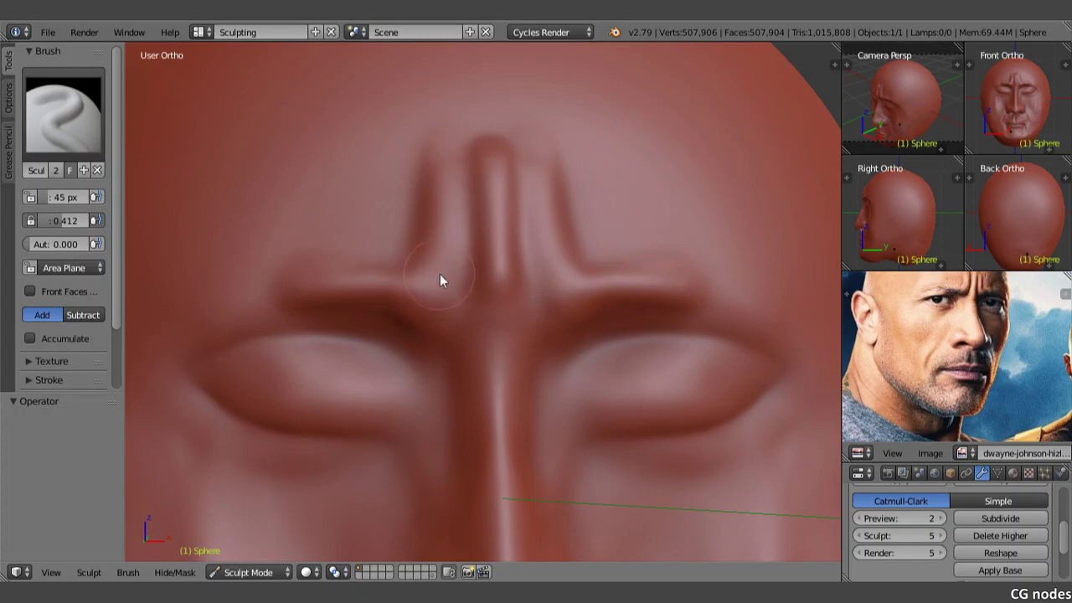
drag(439, 274, 438, 132)
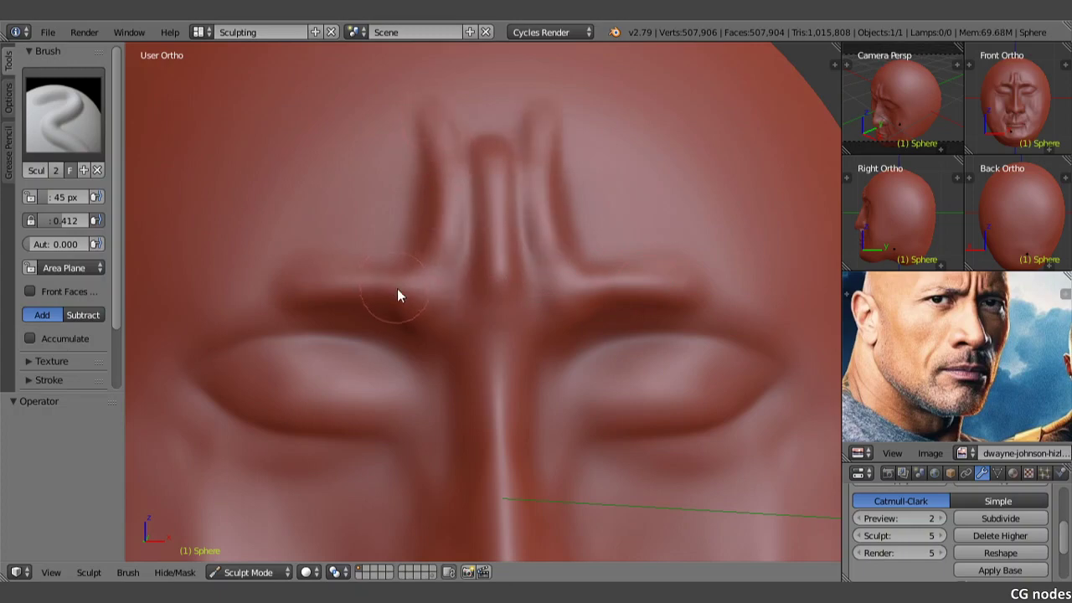
mouse_move(393, 278)
mouse_down()
mouse_move(421, 321)
mouse_move(438, 323)
mouse_move(440, 228)
mouse_up()
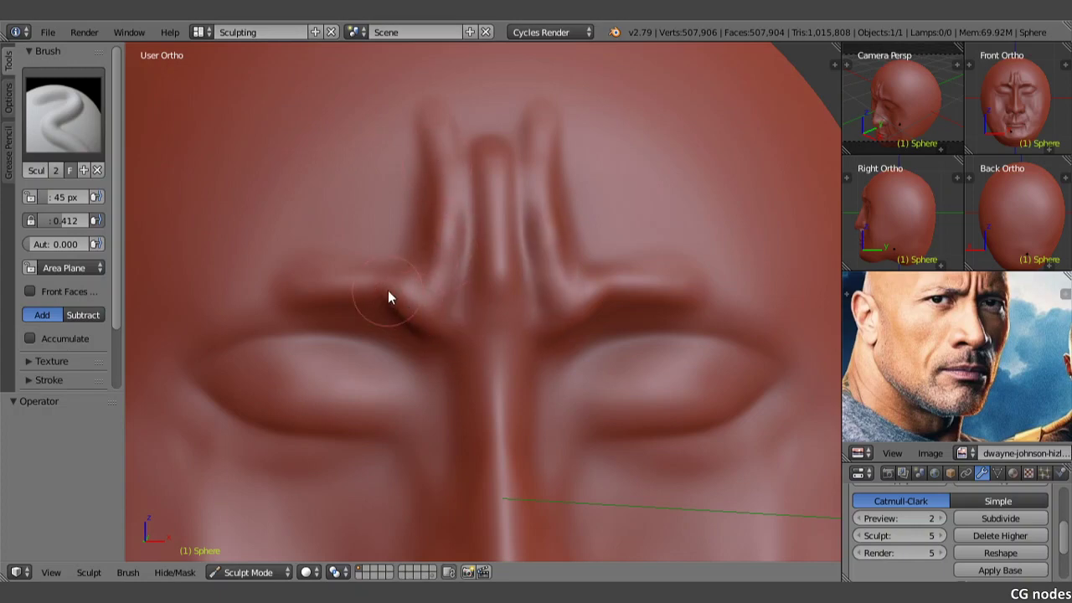
mouse_move(389, 290)
mouse_down()
mouse_move(247, 287)
mouse_move(391, 306)
mouse_move(397, 319)
mouse_move(275, 282)
mouse_move(397, 267)
mouse_move(417, 114)
mouse_move(410, 228)
mouse_up()
shift+drag(434, 268, 465, 100)
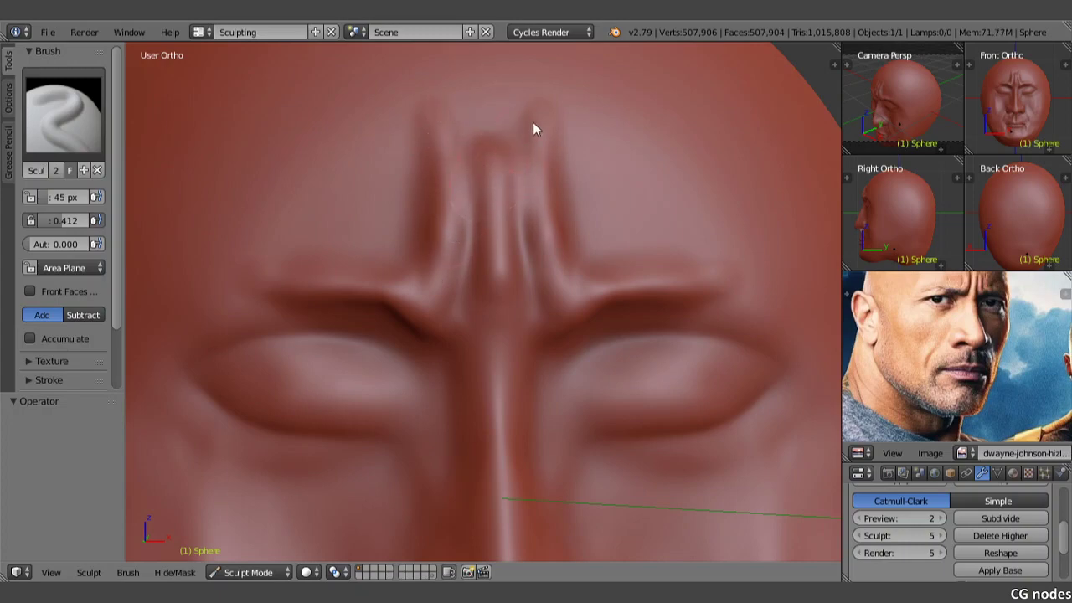
- Pull the forehead ridge higher with the Grab brush
click(72, 149)
click(434, 201)
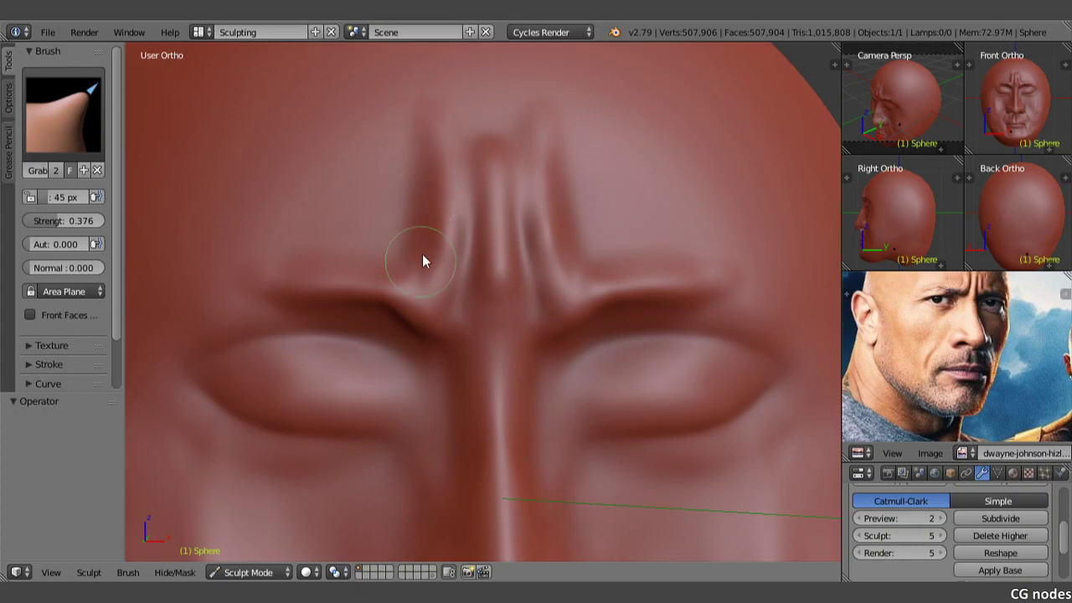
drag(422, 254, 443, 163)
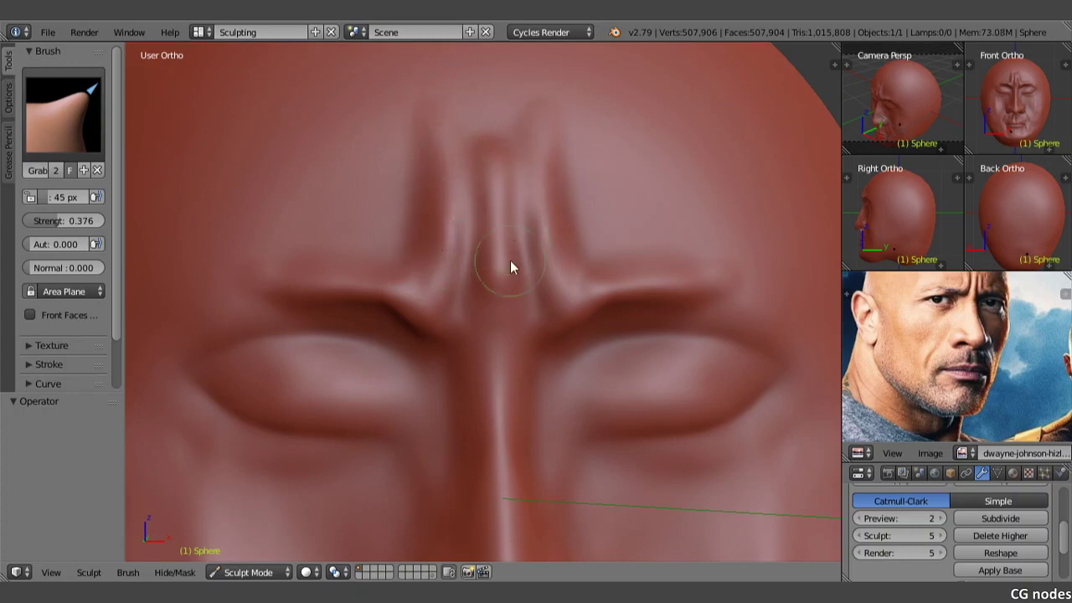
- Raise a ridge along the nose bridge with SculptDraw, then lift it slightly with Grab
click(79, 110)
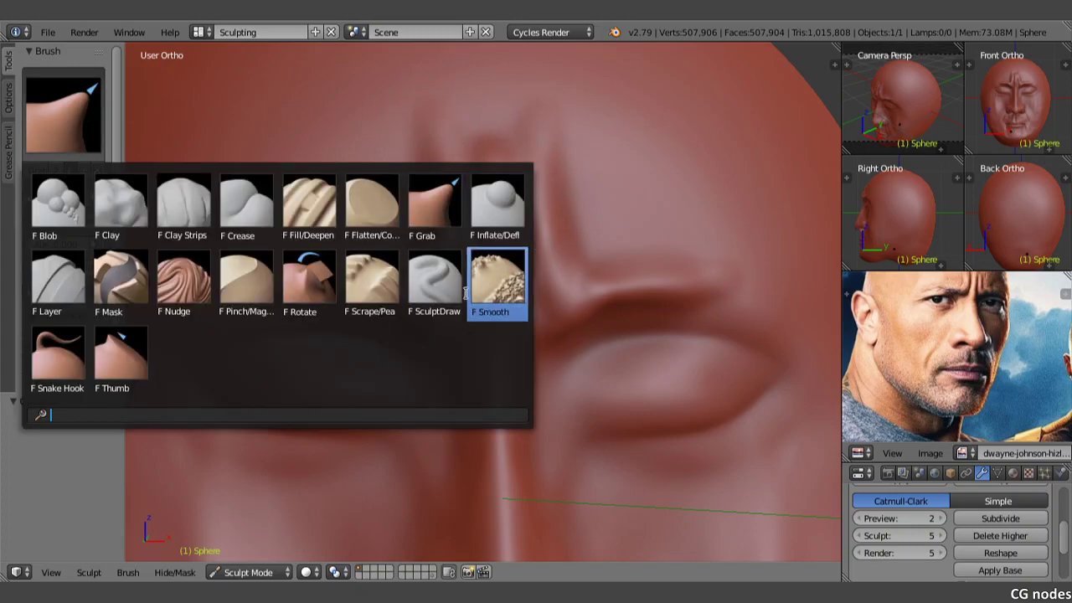
click(412, 288)
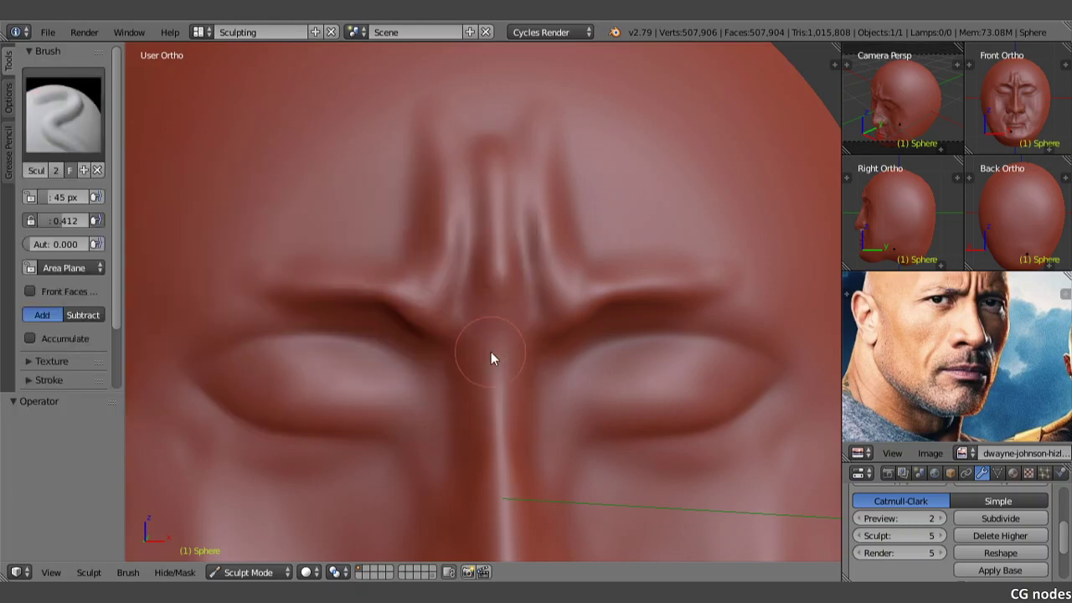
drag(490, 287, 495, 371)
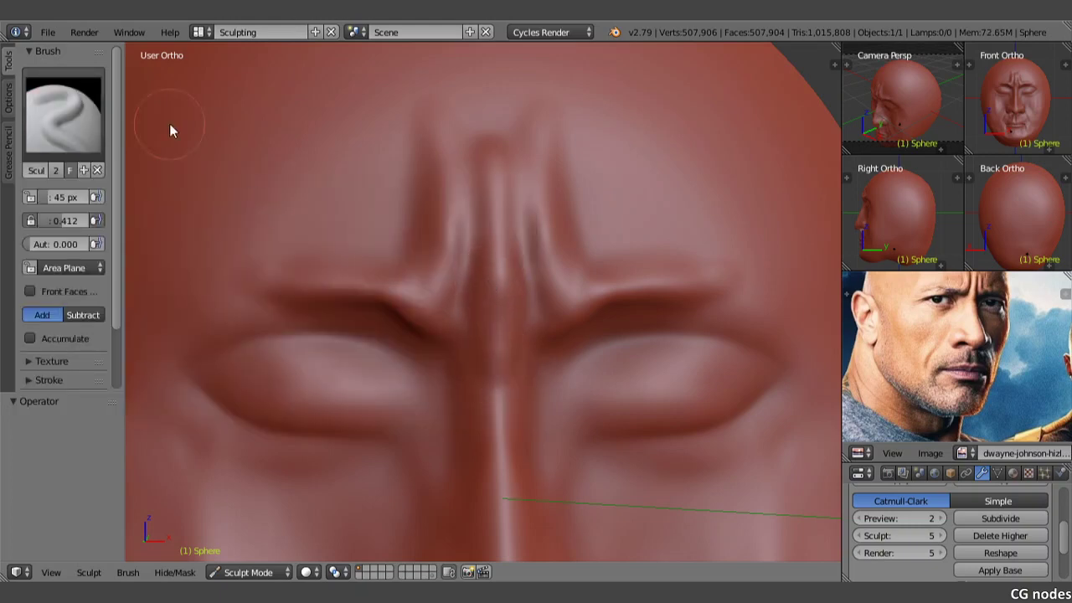
click(63, 113)
click(64, 113)
click(436, 205)
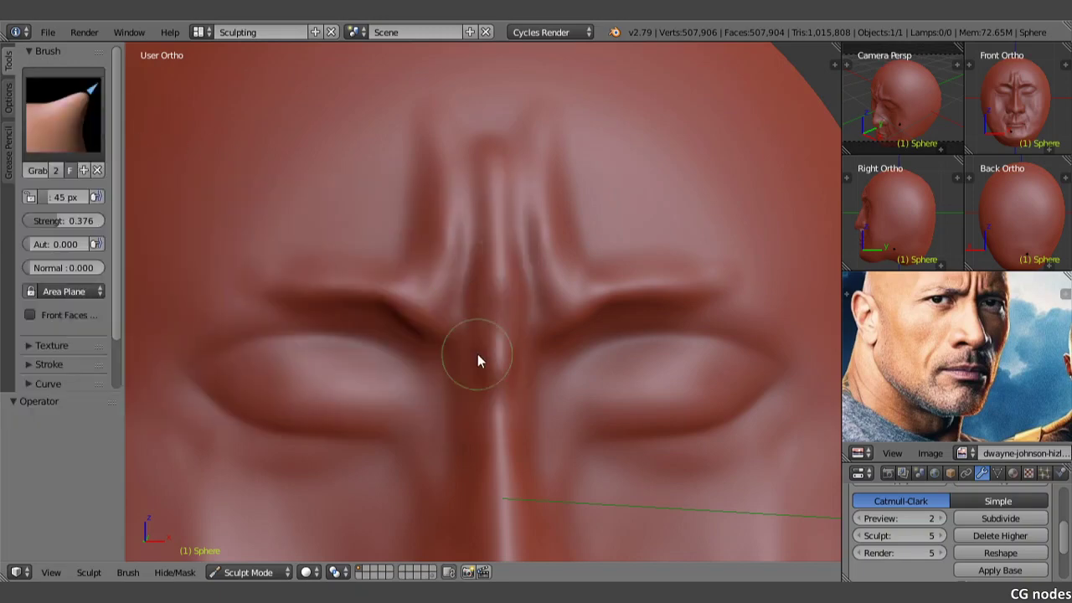
drag(493, 371, 506, 338)
- Pull the brow folds up toward the forehead and reshape the ridges between the eyes into folds
drag(472, 291, 468, 165)
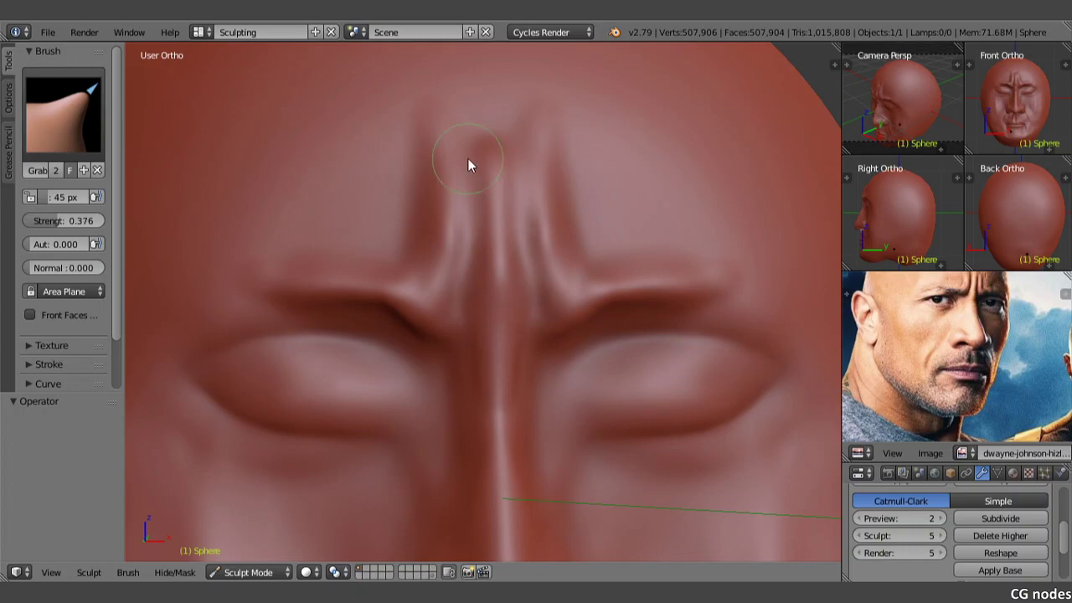
middle_drag(487, 159, 443, 157)
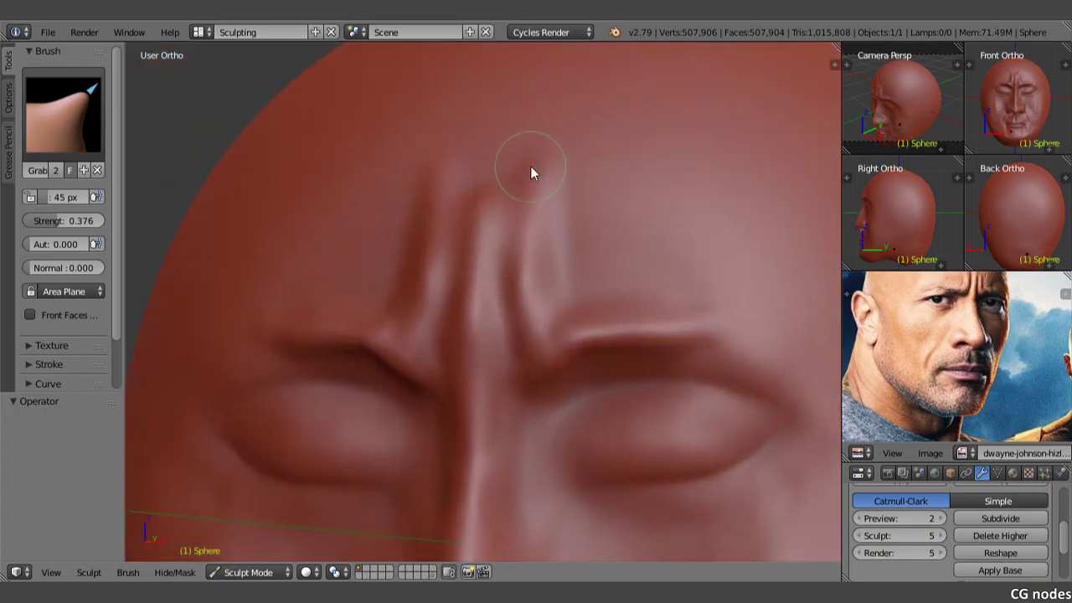
drag(521, 185, 512, 246)
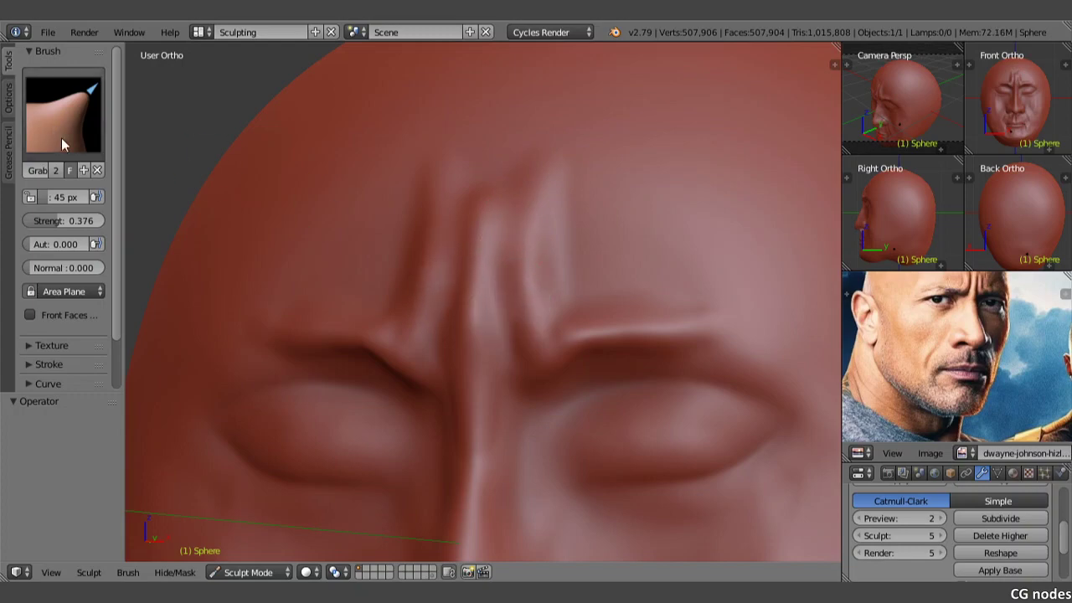
scroll(342, 178, down, 3)
mouse_move(342, 179)
middle_down()
mouse_move(368, 164)
mouse_move(346, 344)
middle_up()
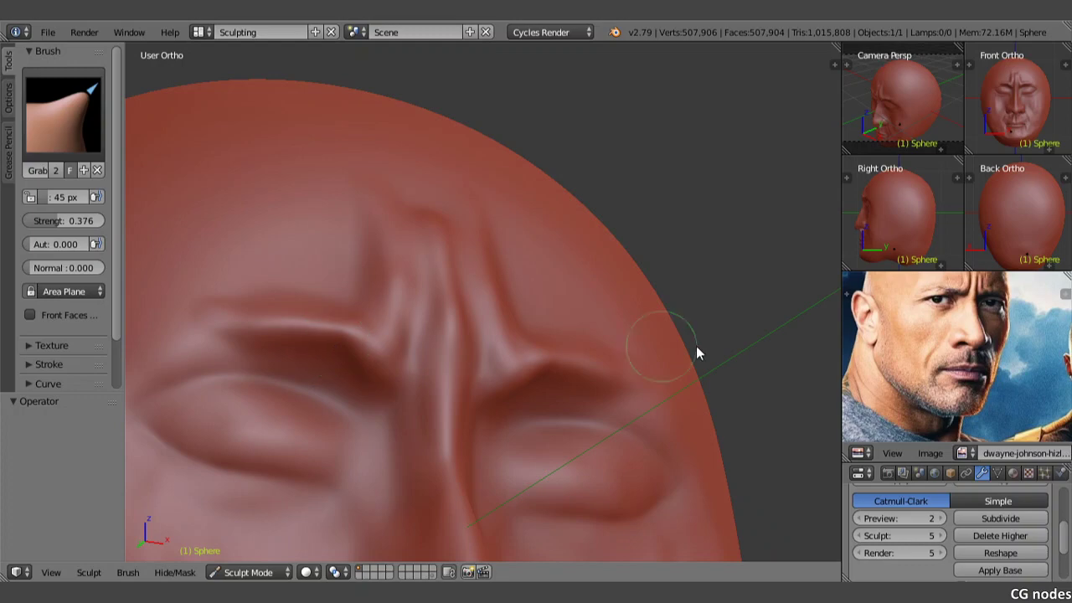
middle_drag(931, 300, 985, 360)
scroll(985, 360, up, 3)
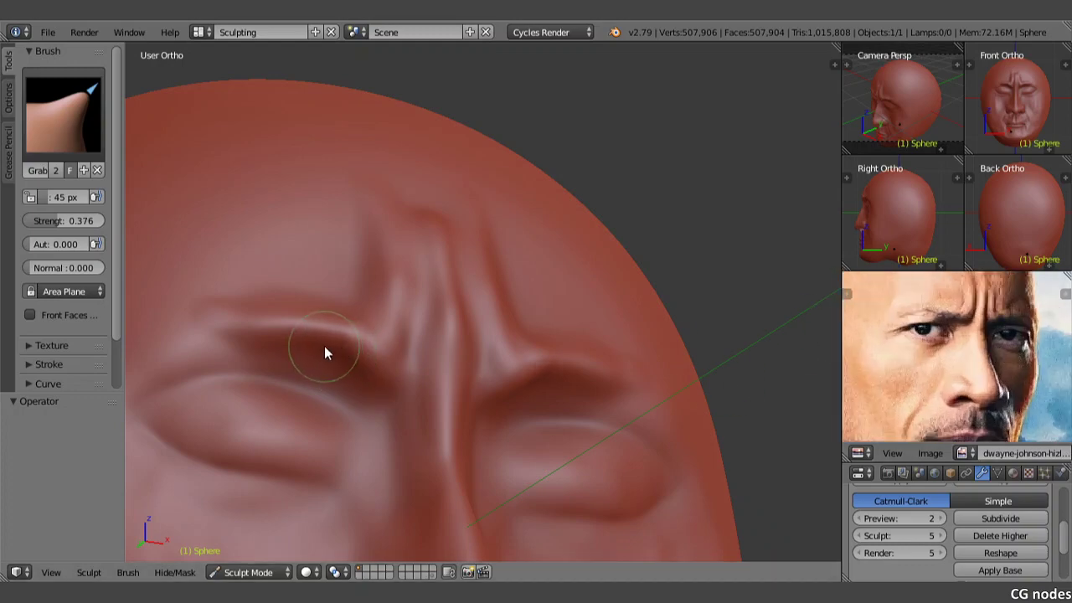
- Pull the inner end of the left brow down and inward, nudging the brow and upper lid
mouse_move(323, 349)
mouse_down()
mouse_move(382, 376)
mouse_move(367, 324)
mouse_move(379, 280)
mouse_up()
scroll(393, 295, up, 1)
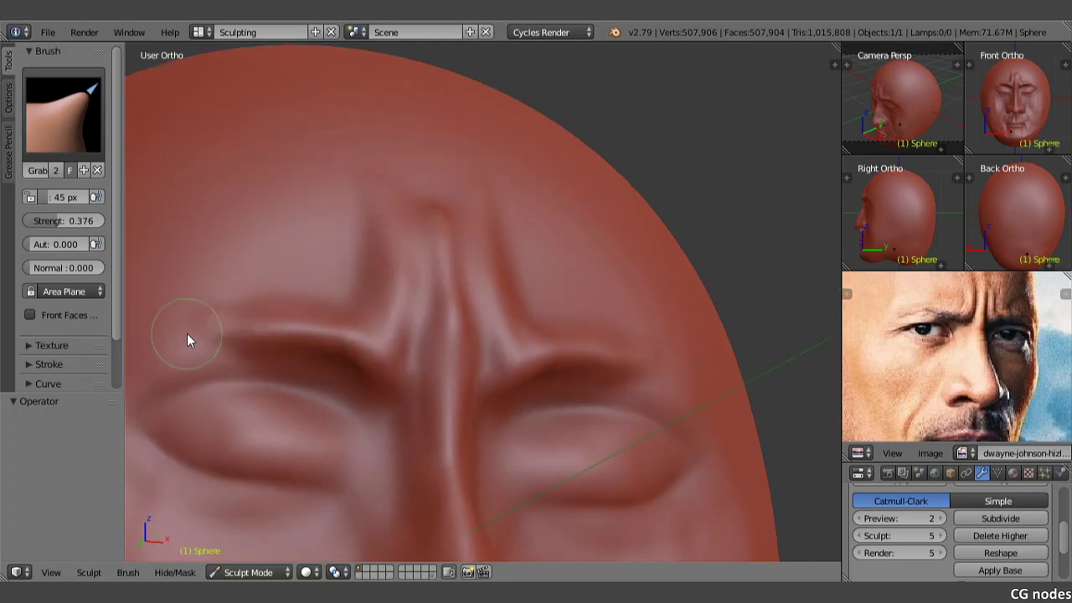
mouse_move(187, 333)
mouse_down()
mouse_move(230, 337)
mouse_move(210, 333)
mouse_up()
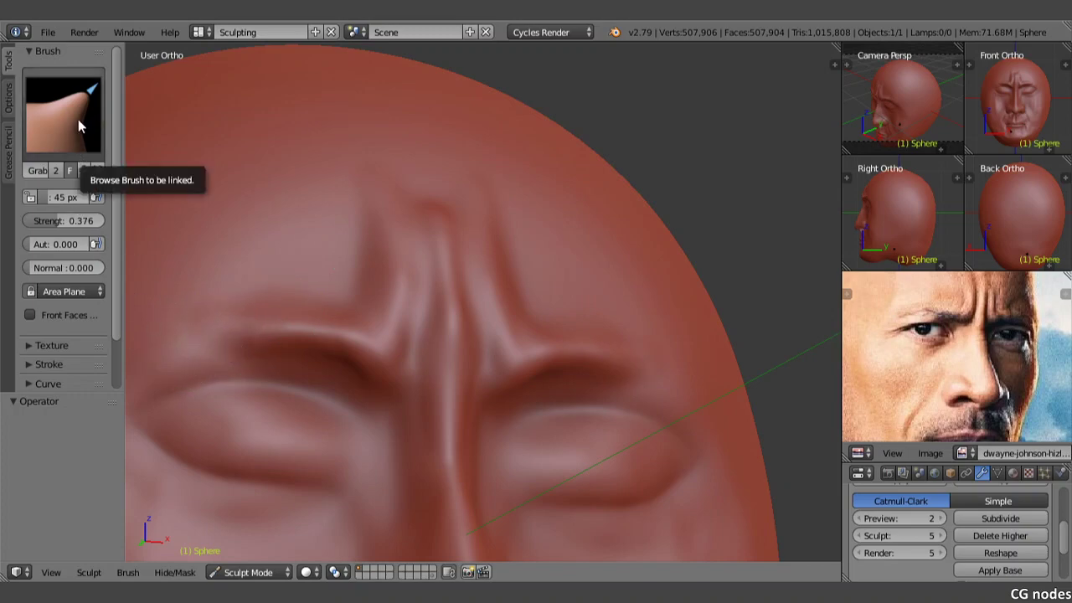
mouse_move(249, 332)
mouse_down()
mouse_move(238, 345)
mouse_move(337, 341)
mouse_move(373, 371)
mouse_up()
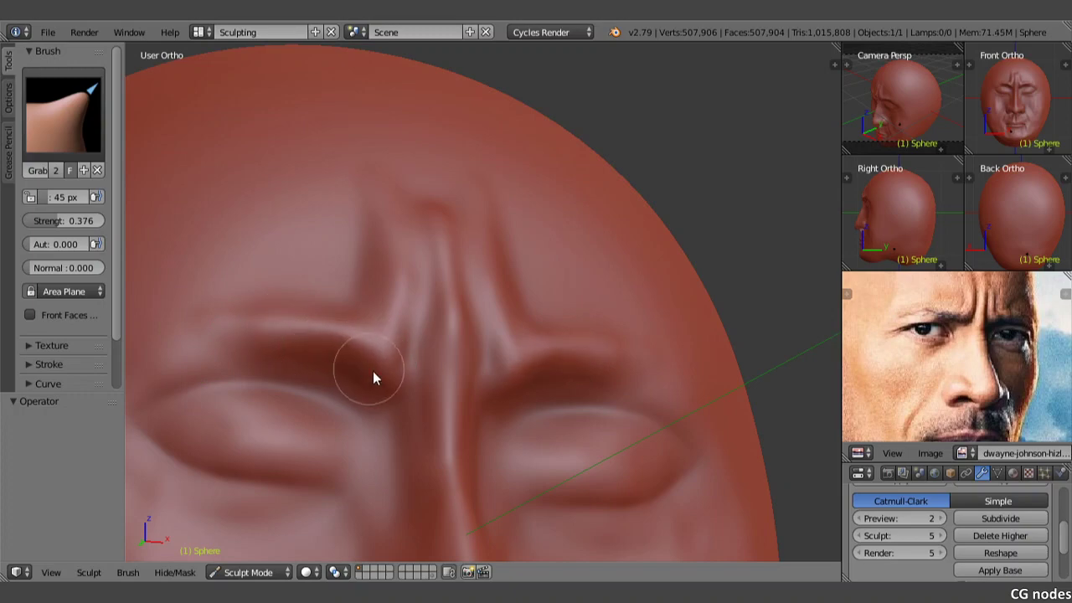
scroll(398, 305, up, 2)
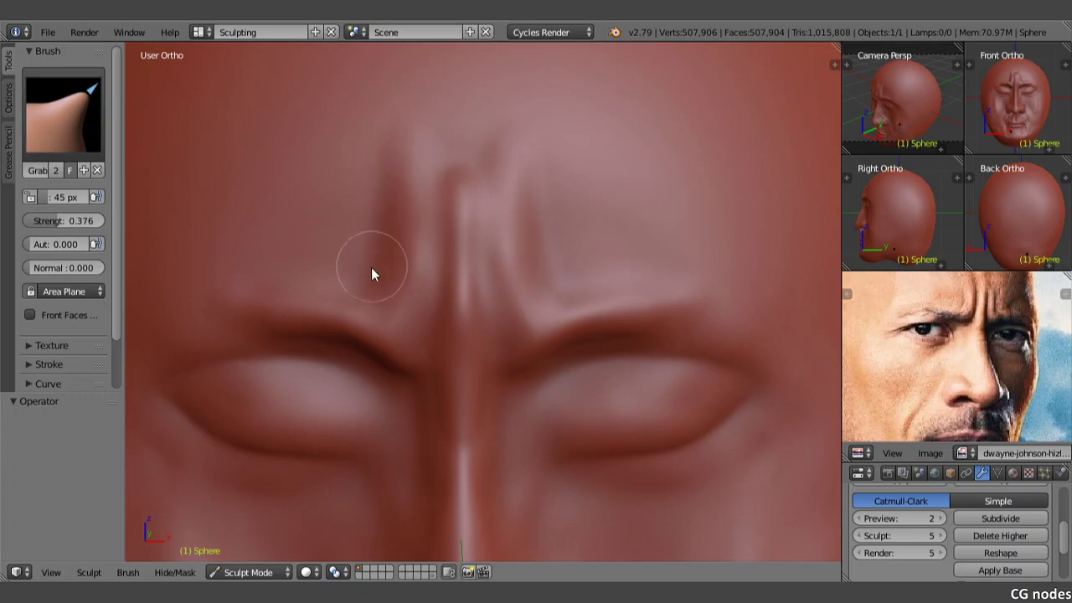
mouse_move(429, 248)
middle_down()
mouse_move(381, 240)
mouse_move(388, 249)
middle_up()
scroll(937, 352, down, 1)
middle_drag(938, 340, 938, 364)
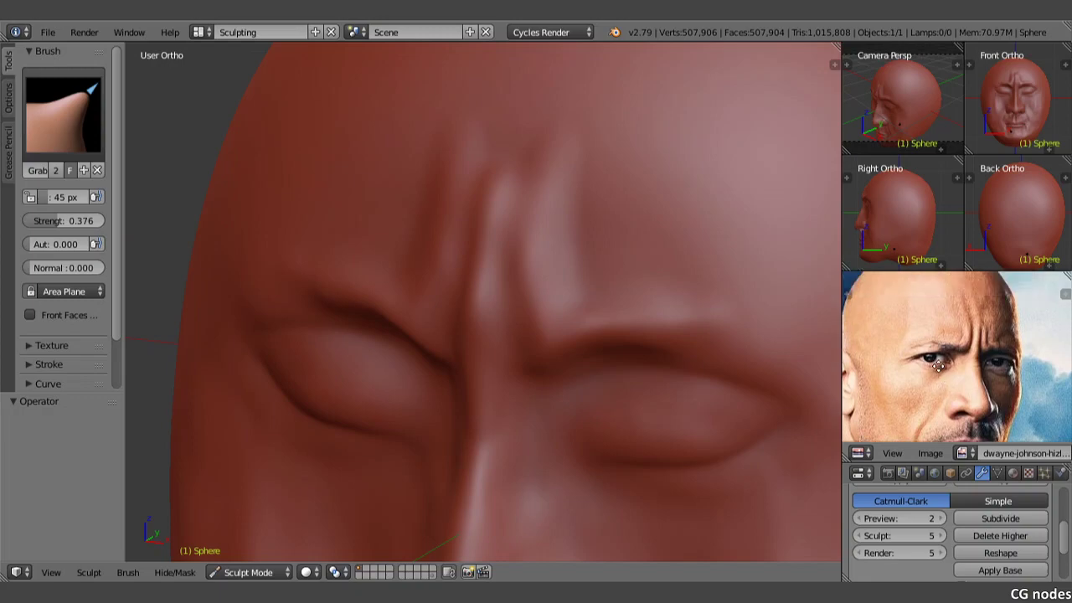
middle_drag(552, 227, 475, 310)
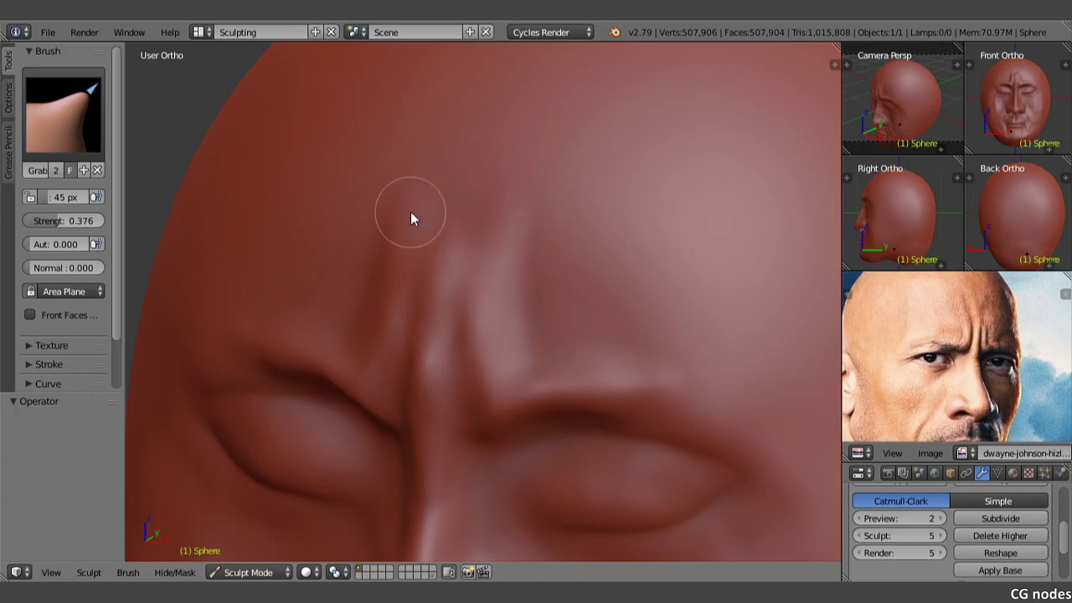
- Soften the brow creases between the eyes with the Smooth brush
click(63, 113)
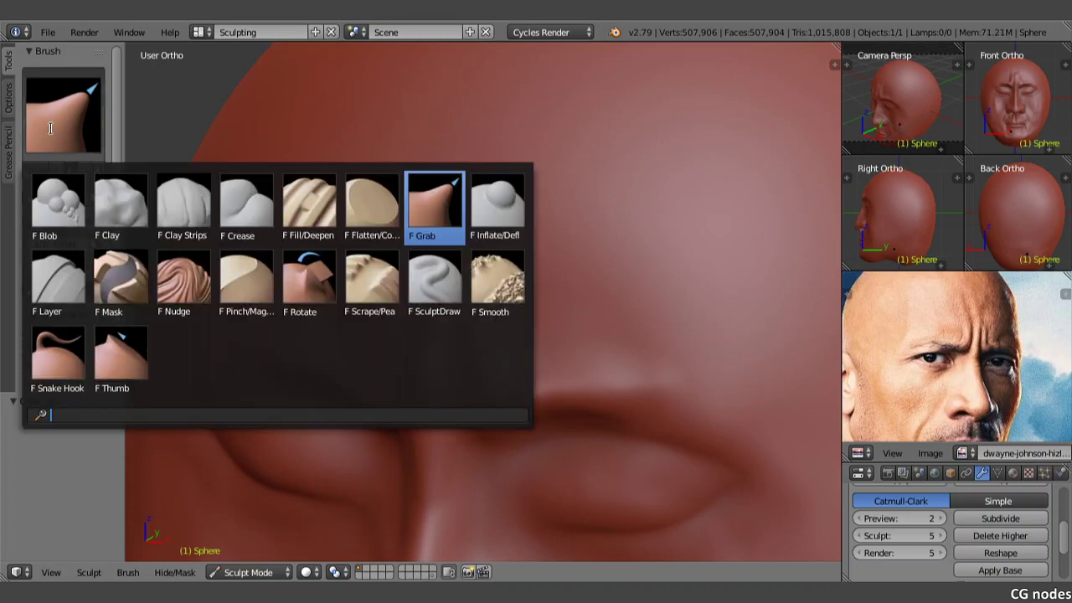
click(508, 264)
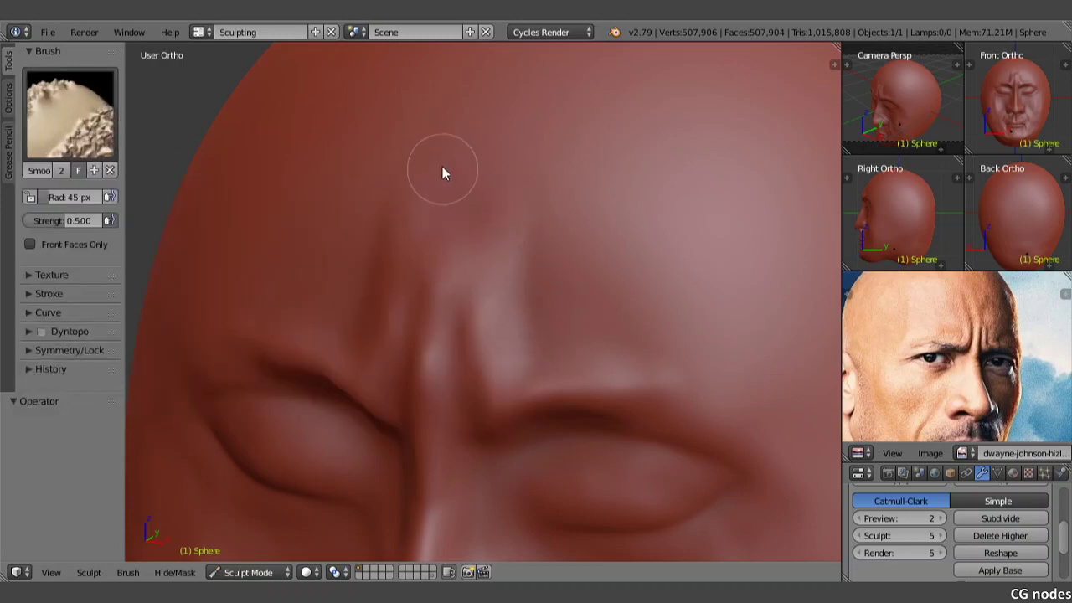
mouse_move(442, 174)
mouse_down()
mouse_move(368, 301)
mouse_move(397, 227)
mouse_move(445, 268)
mouse_up()
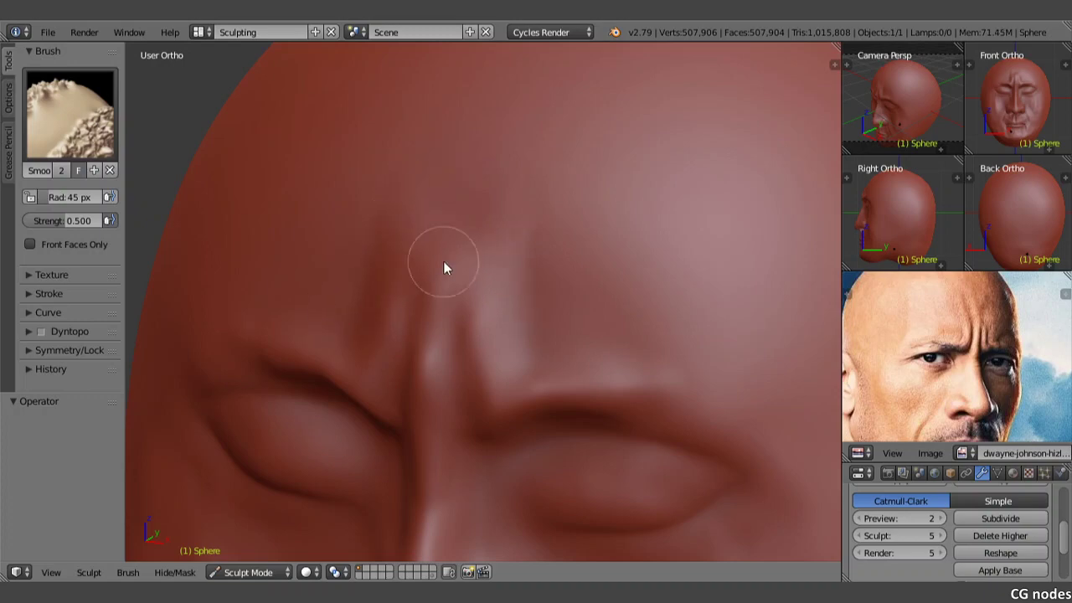
shift+middle_drag(466, 302, 434, 244)
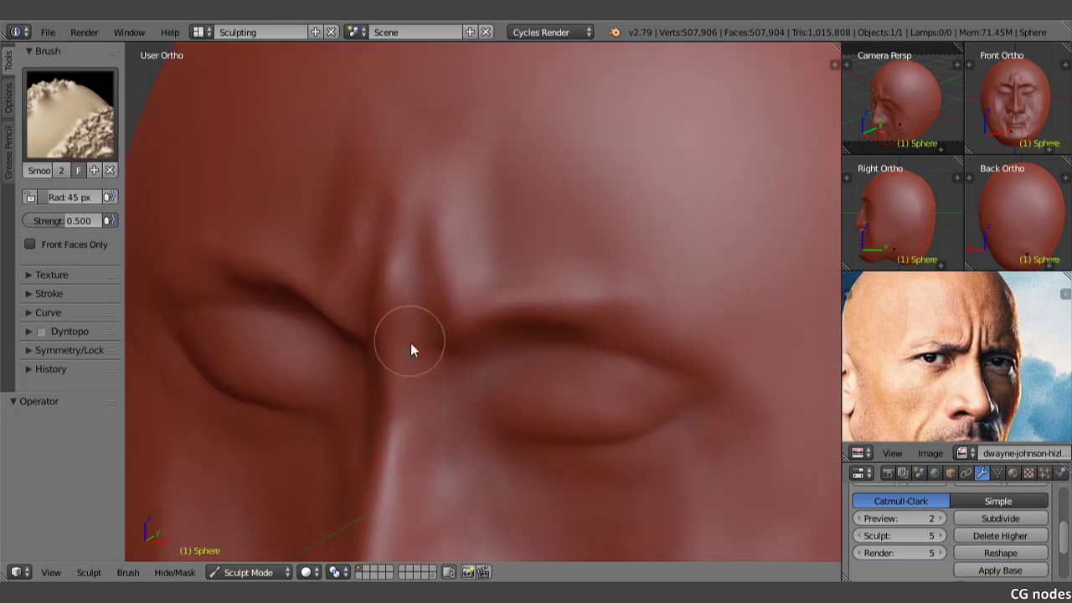
scroll(404, 339, down, 2)
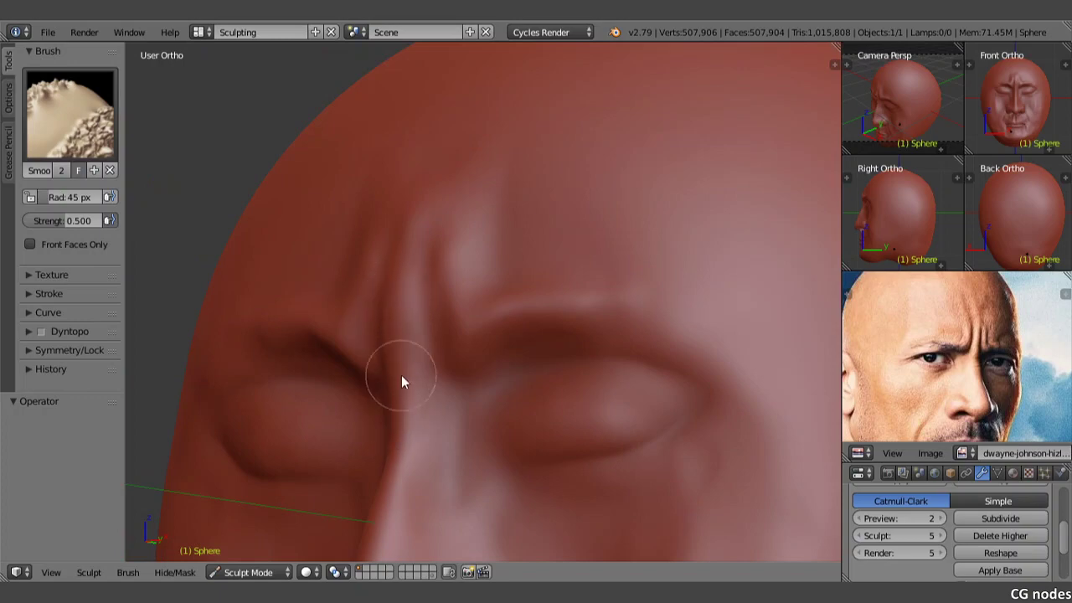
mouse_move(401, 377)
middle_down()
mouse_move(449, 350)
mouse_move(427, 357)
mouse_move(511, 354)
middle_up()
- In side profile, reshape the outer rim at the side of the head with Grab
click(71, 115)
click(435, 209)
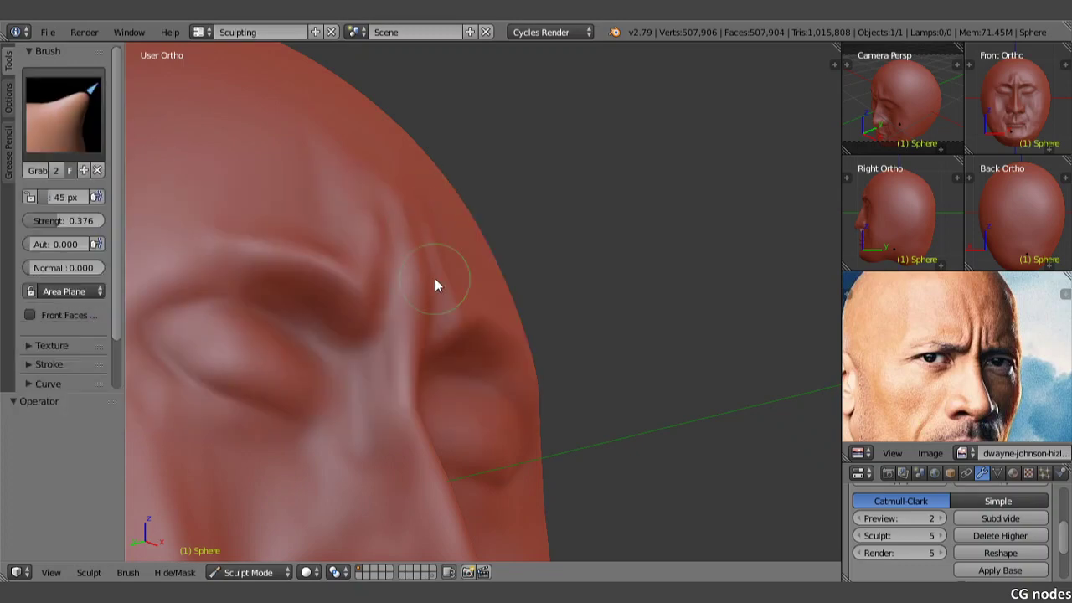
middle_drag(435, 280, 470, 339)
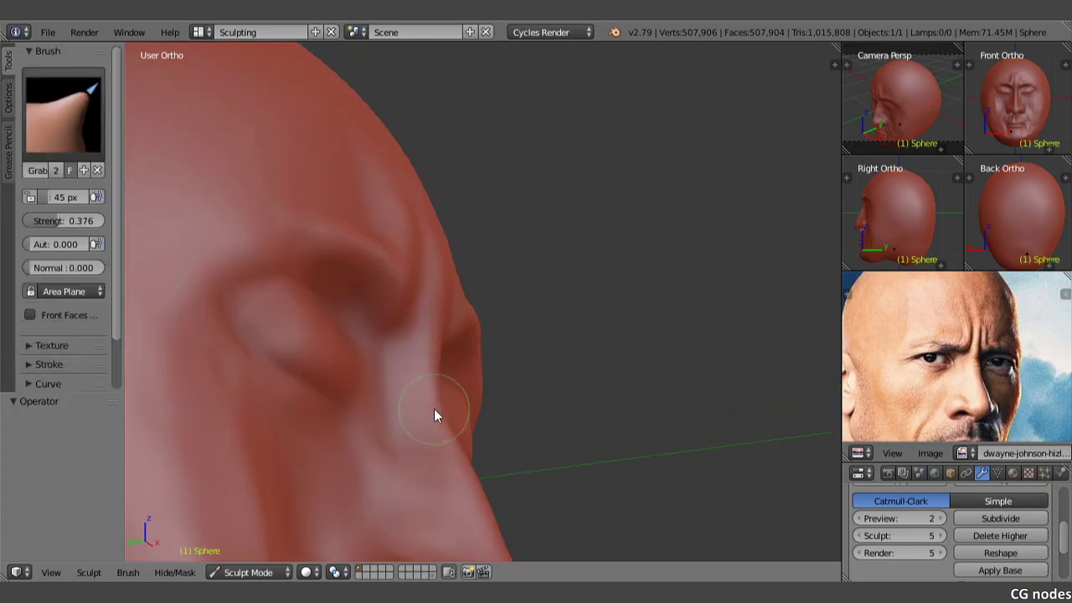
mouse_move(440, 409)
mouse_down()
mouse_move(443, 420)
mouse_move(432, 383)
mouse_up()
mouse_move(517, 283)
middle_down()
mouse_move(473, 308)
mouse_move(434, 304)
mouse_move(407, 268)
middle_up()
scroll(444, 295, down, 3)
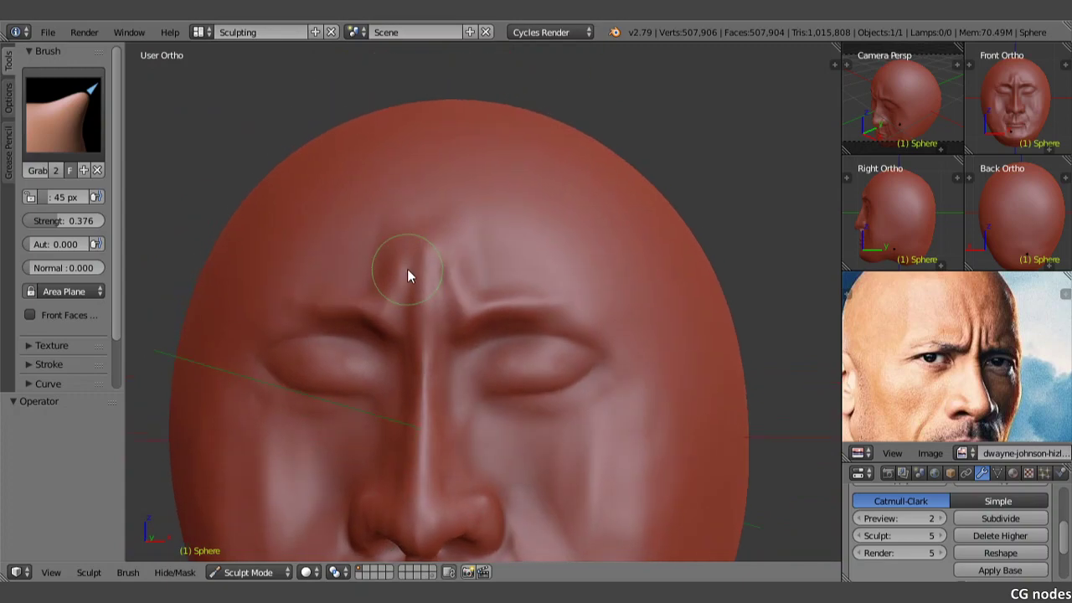
- With the Crease brush, carve a crease up the inner brow, deepen the brow grooves and round the left brow end
click(62, 113)
click(249, 192)
scroll(397, 289, up, 2)
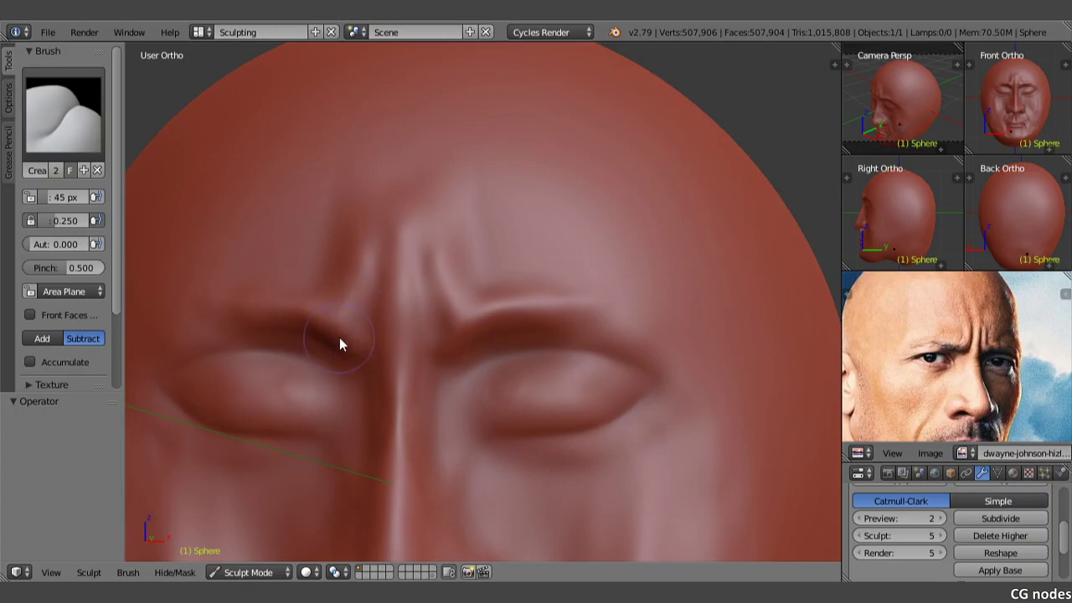
drag(337, 339, 382, 229)
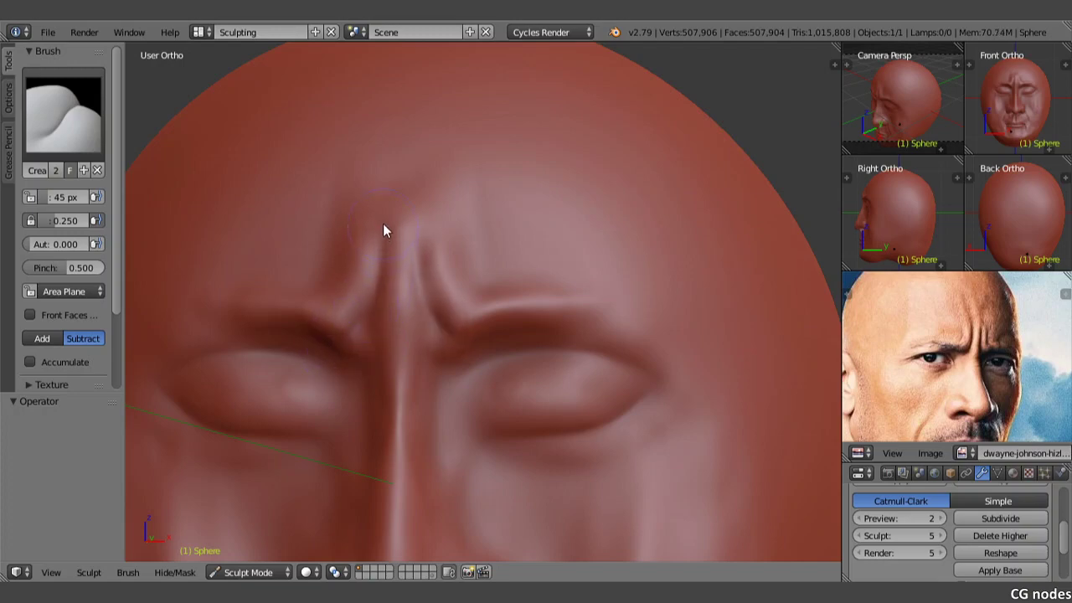
mouse_move(380, 274)
mouse_down()
mouse_move(391, 180)
mouse_move(376, 295)
mouse_up()
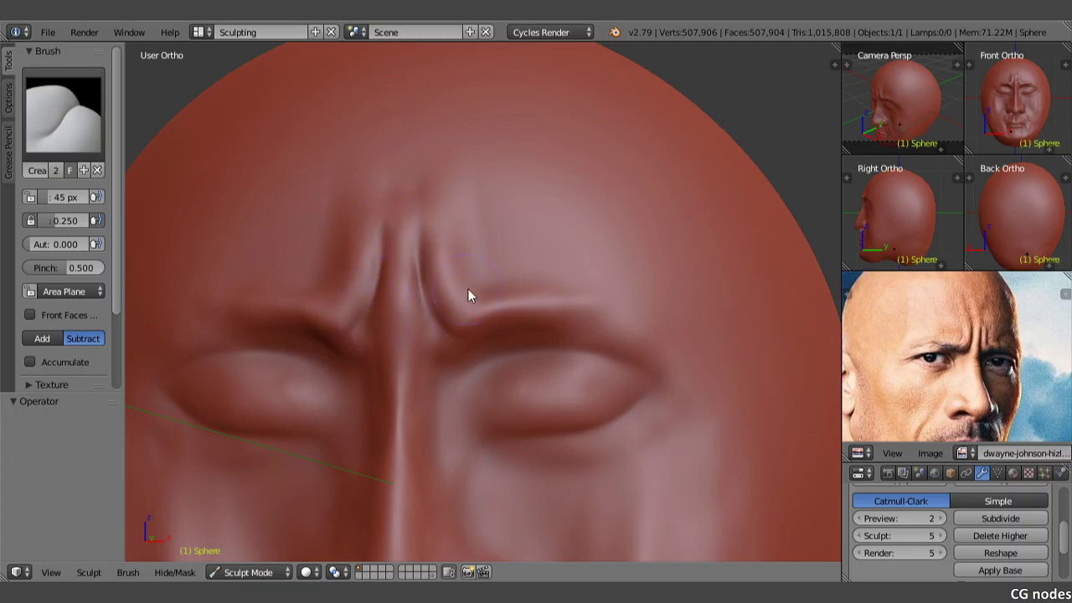
drag(354, 335, 331, 334)
scroll(381, 266, up, 1)
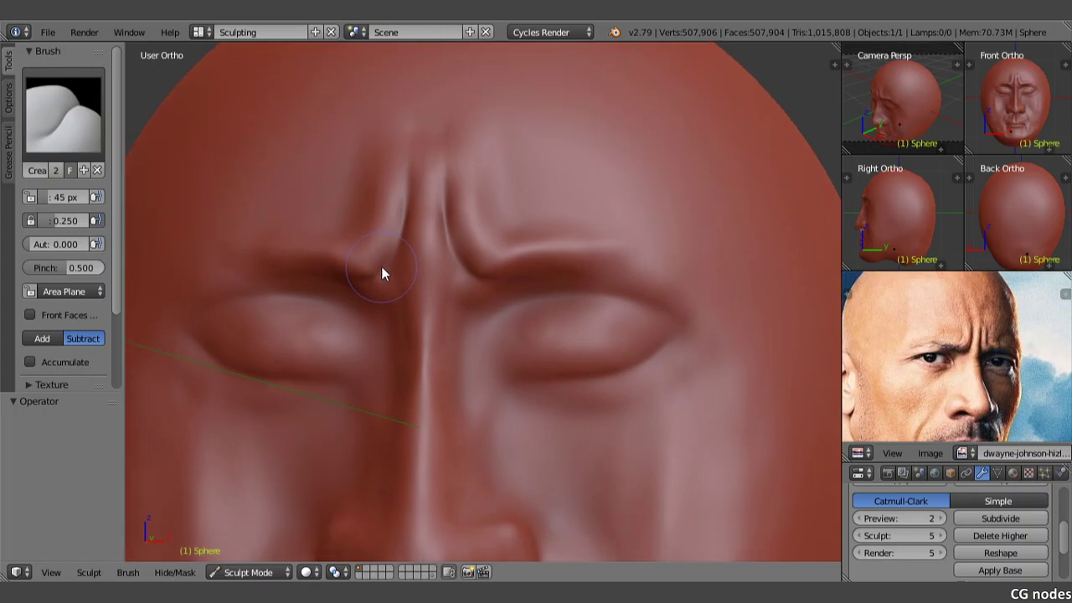
scroll(381, 266, up, 1)
- With Grab, reshape the inner left brow and pull the brow and nose-bridge area upward
click(63, 113)
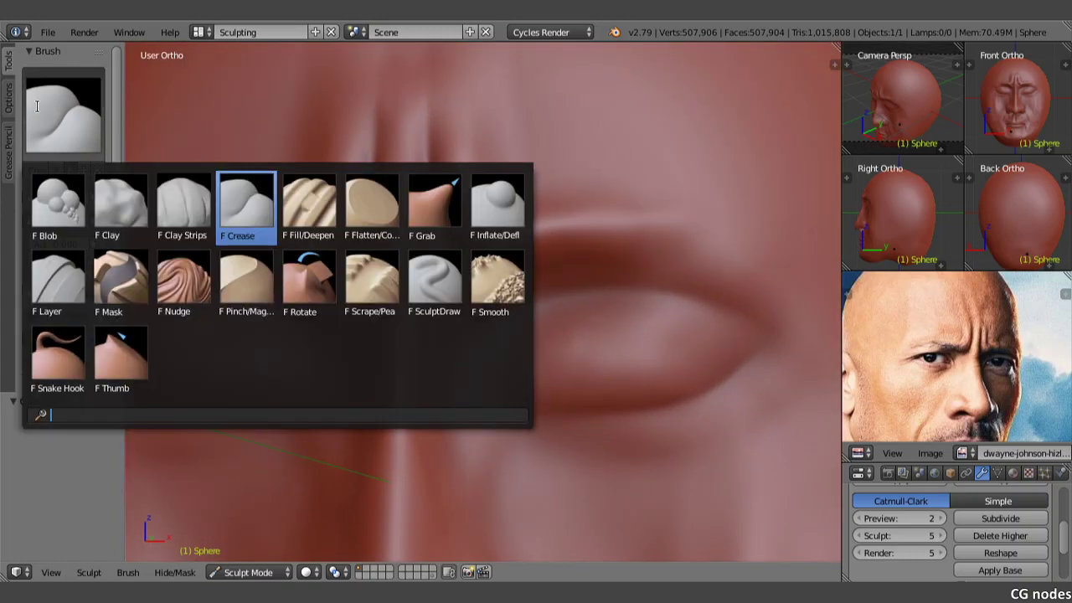
click(422, 181)
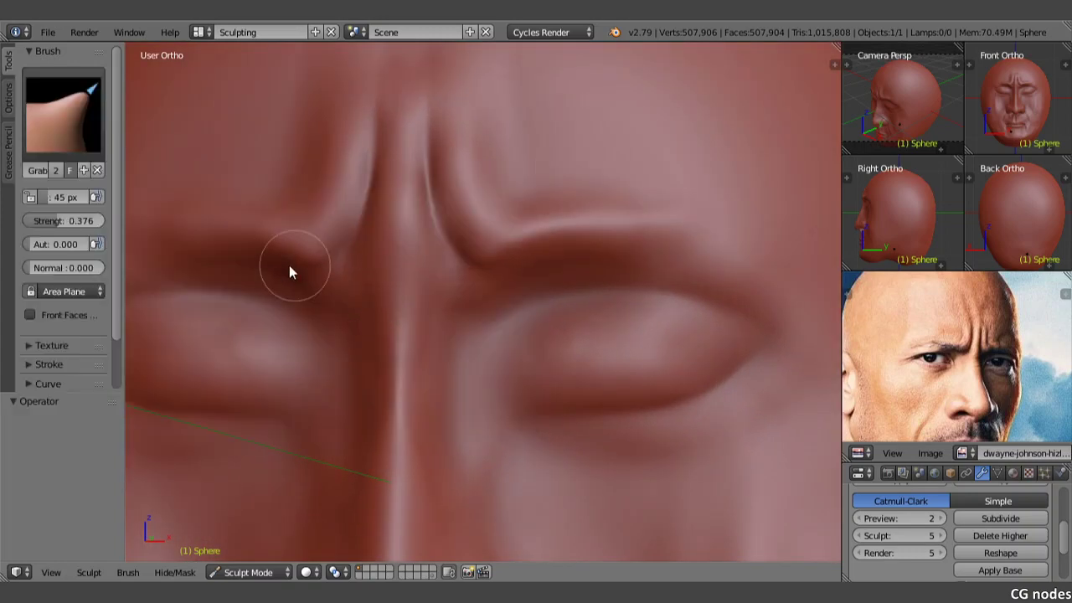
drag(289, 268, 323, 268)
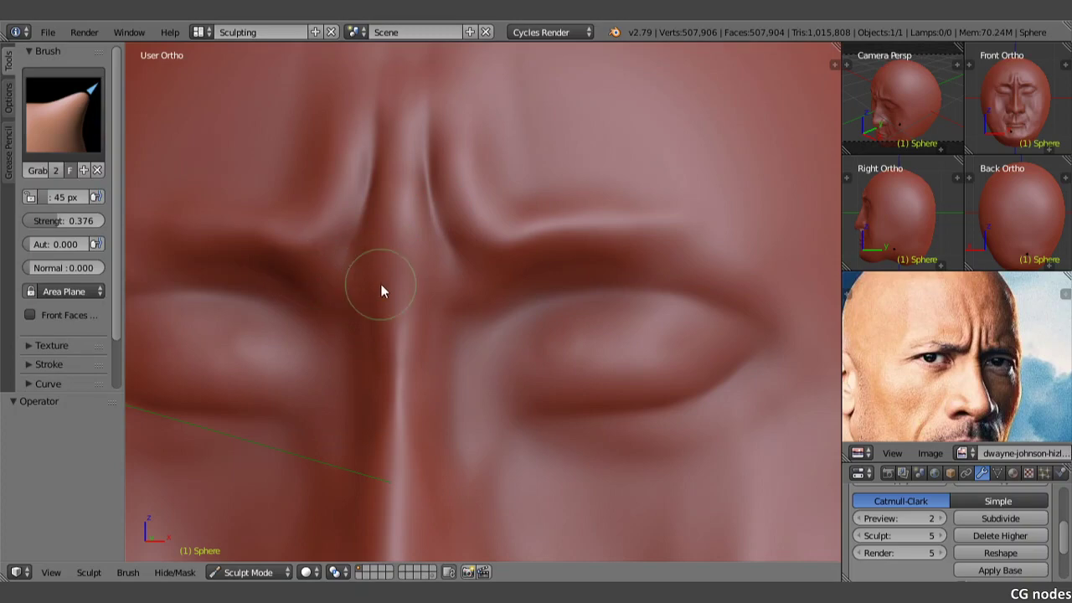
middle_drag(383, 291, 417, 275)
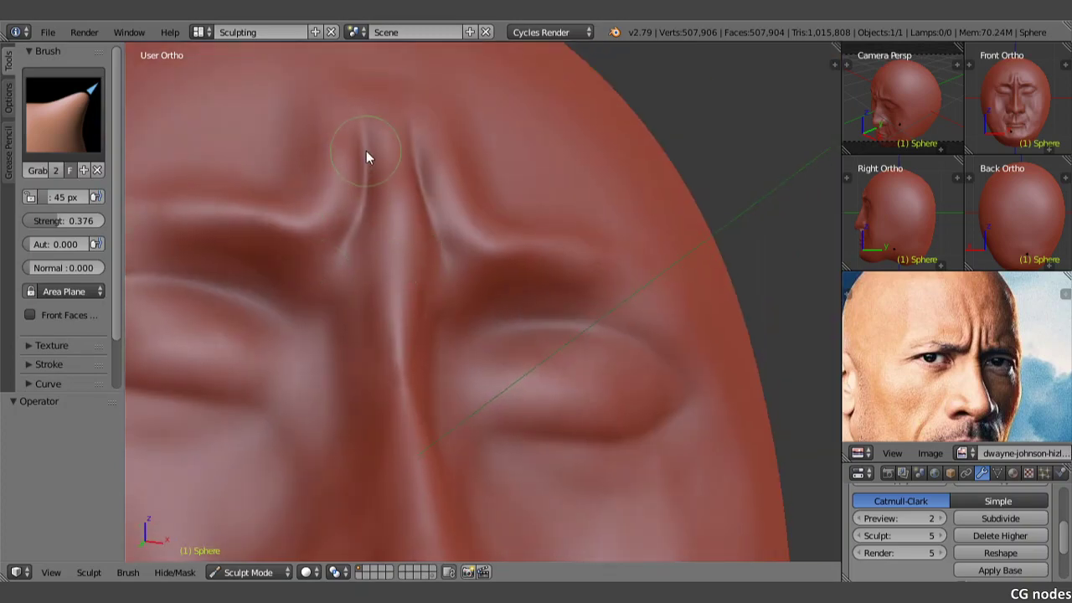
drag(366, 151, 388, 213)
key(ctrl+z)
mouse_move(393, 156)
middle_down()
mouse_move(430, 176)
mouse_move(419, 192)
middle_up()
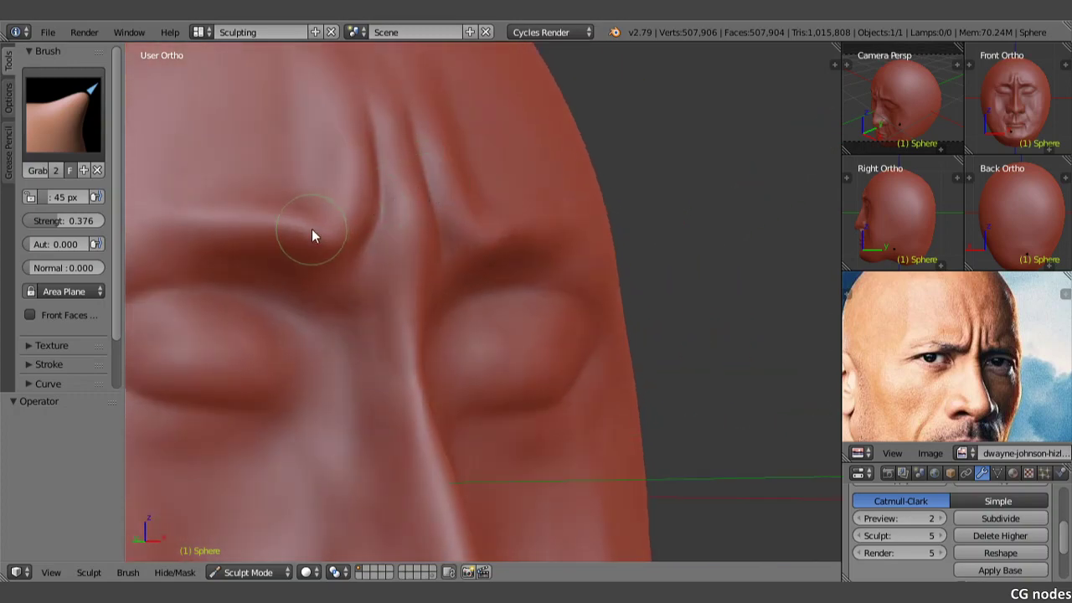
drag(301, 231, 362, 155)
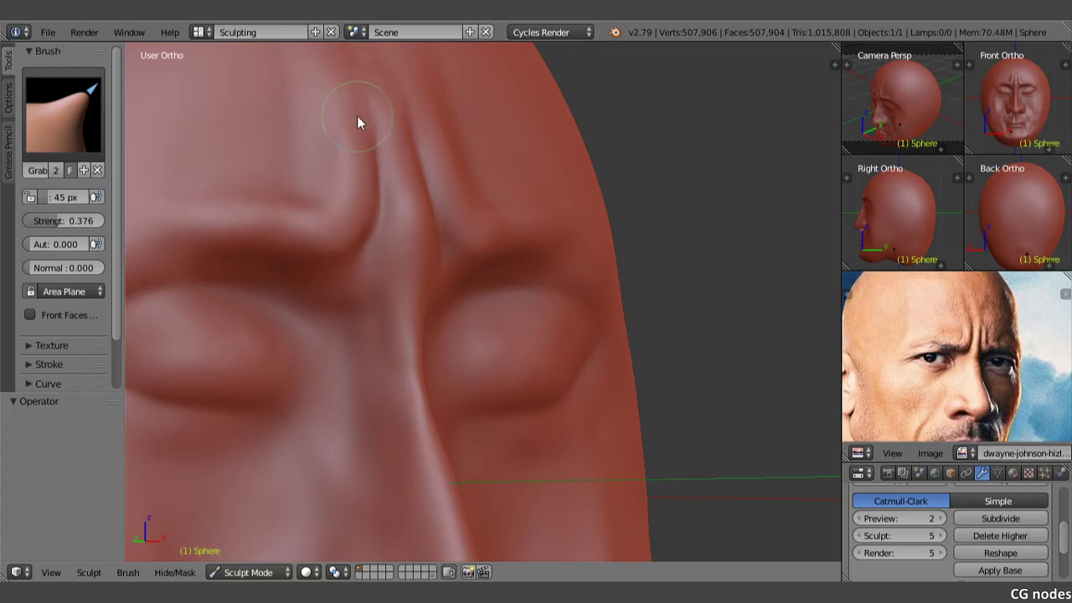
middle_drag(348, 138, 303, 207)
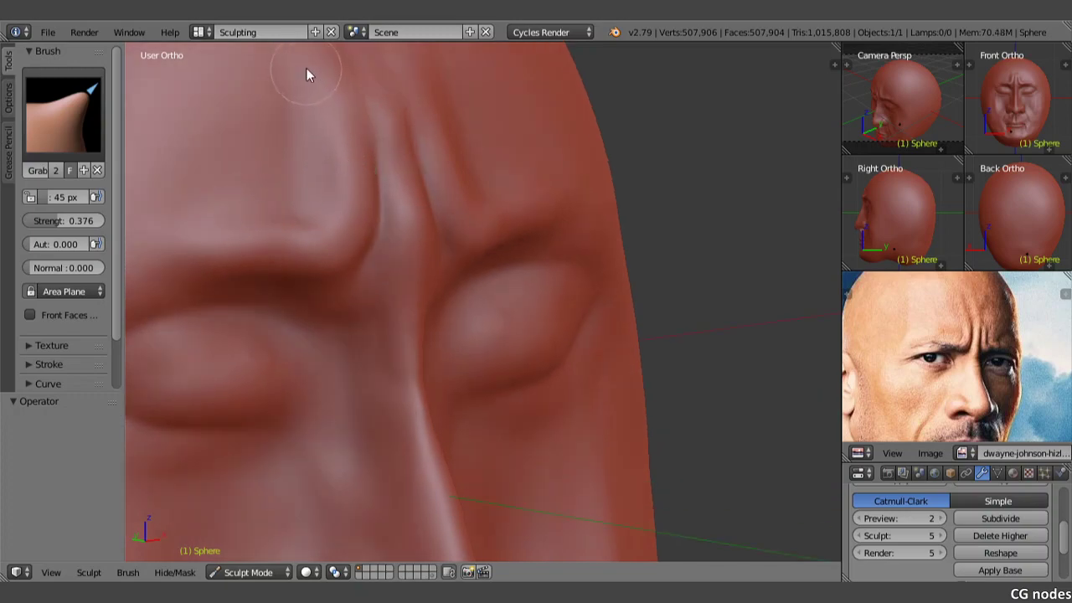
- Build up clay on the brow with the Clay brush at strength 0.500
click(74, 114)
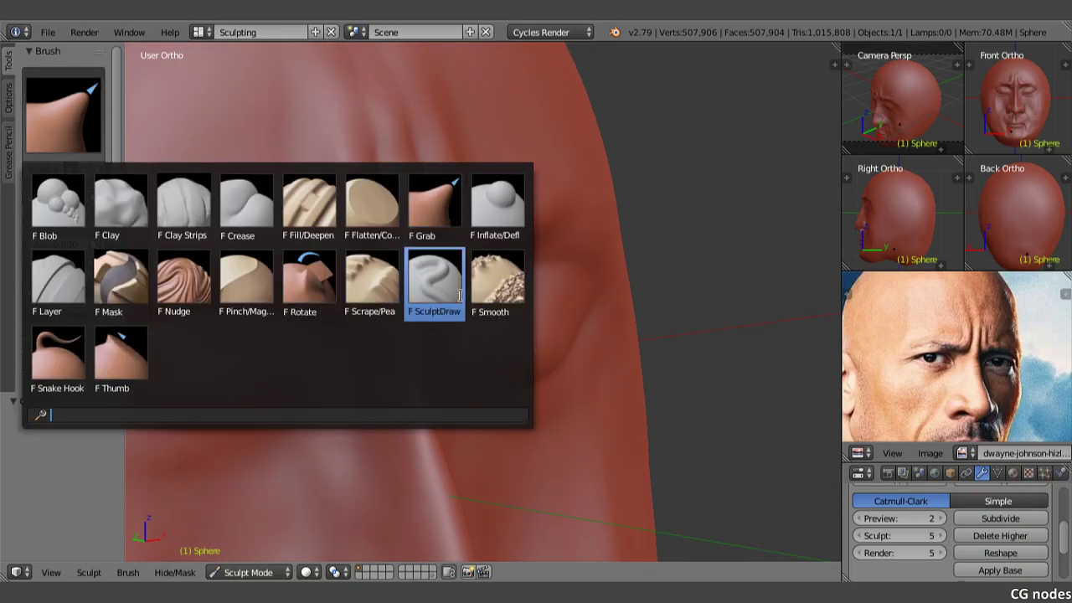
click(180, 219)
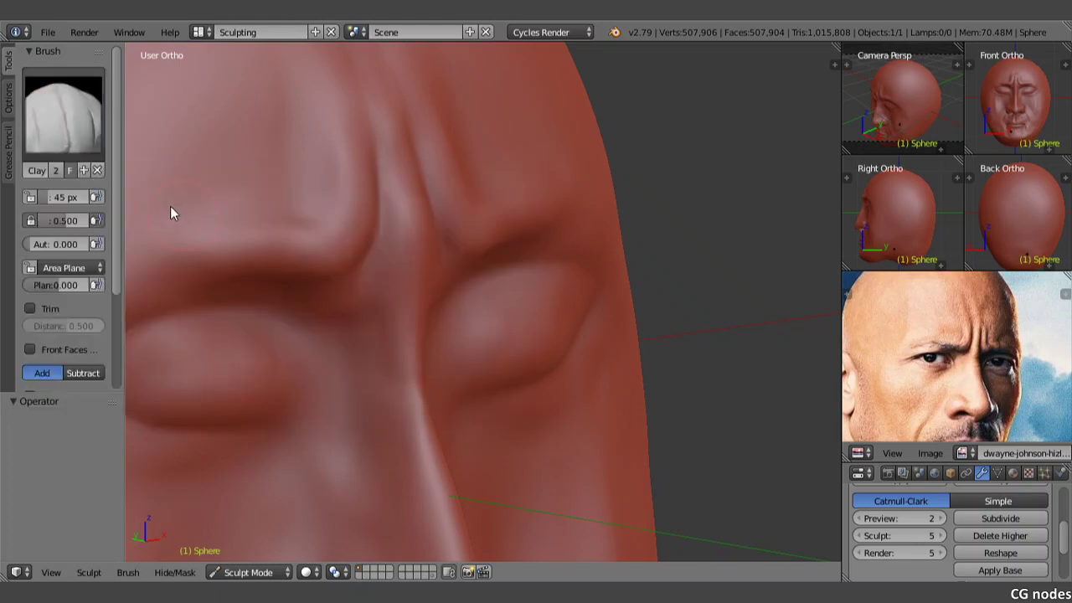
click(47, 124)
click(121, 206)
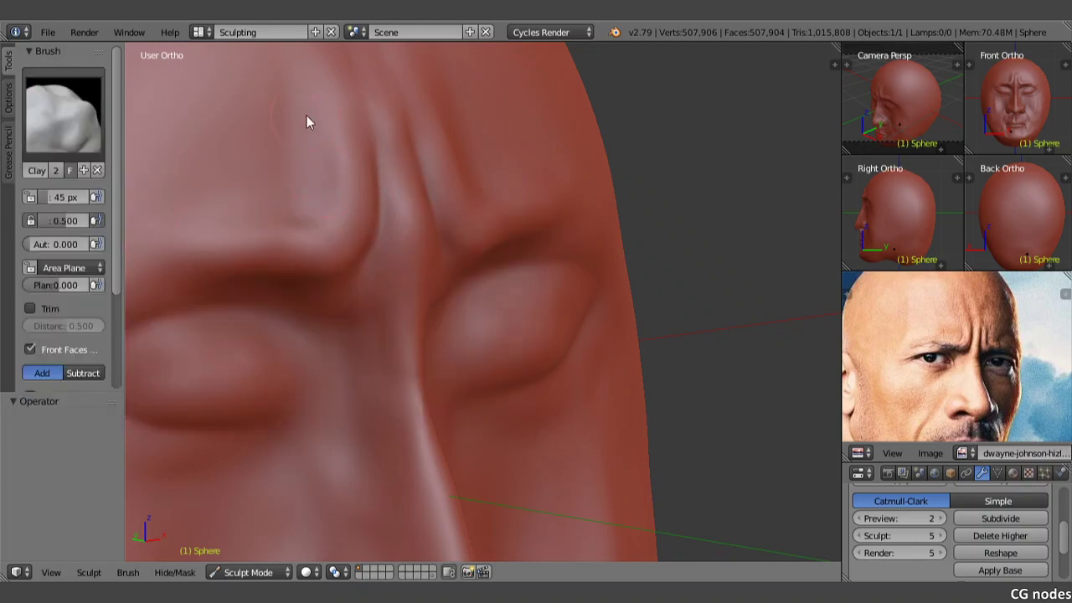
drag(287, 170, 287, 212)
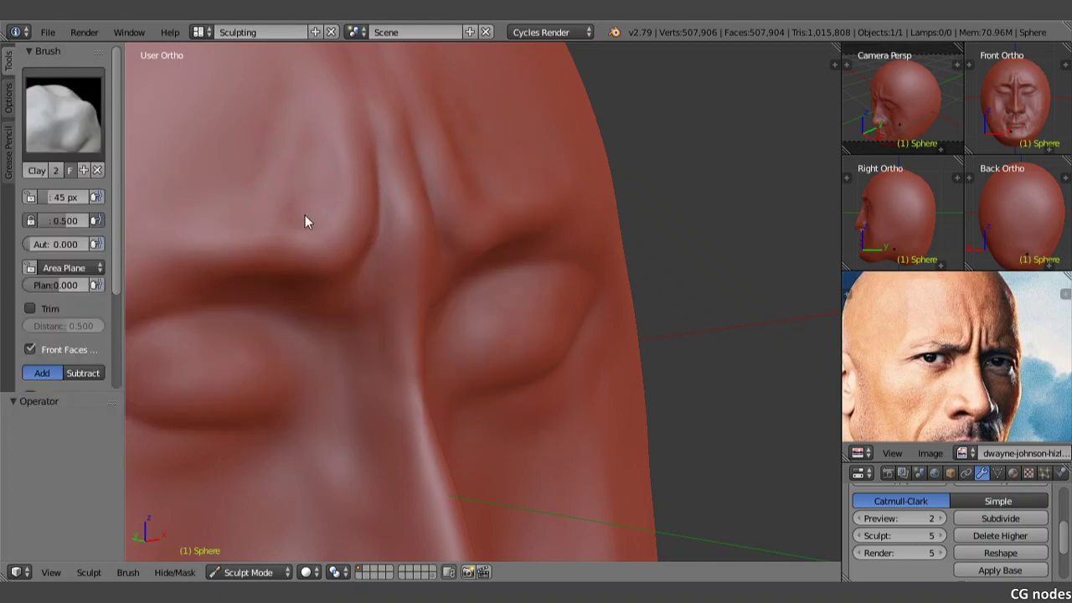
scroll(354, 181, up, 1)
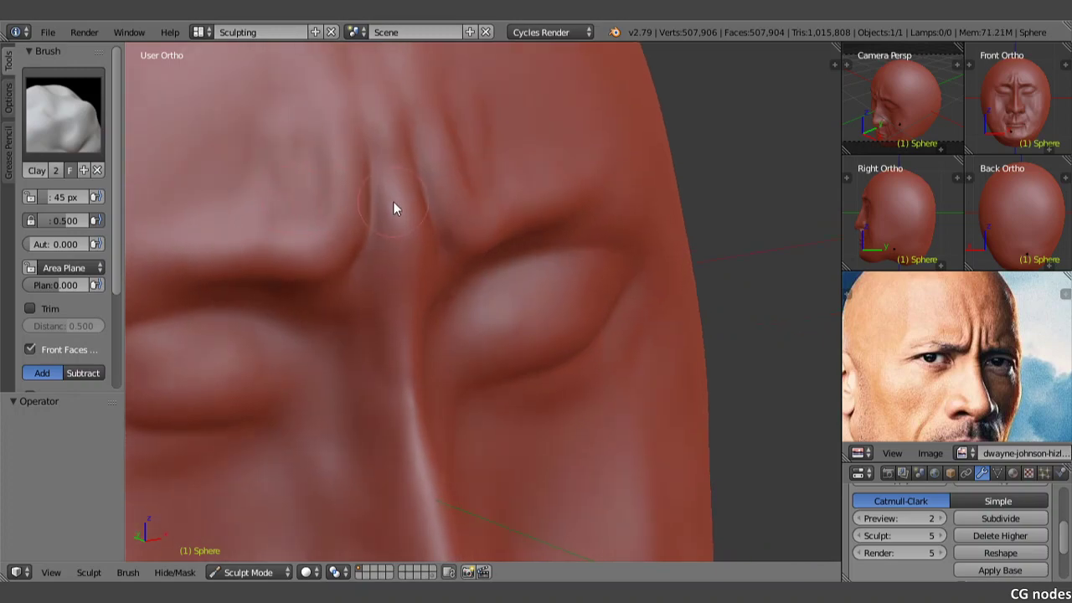
scroll(497, 334, up, 2)
scroll(498, 334, up, 2)
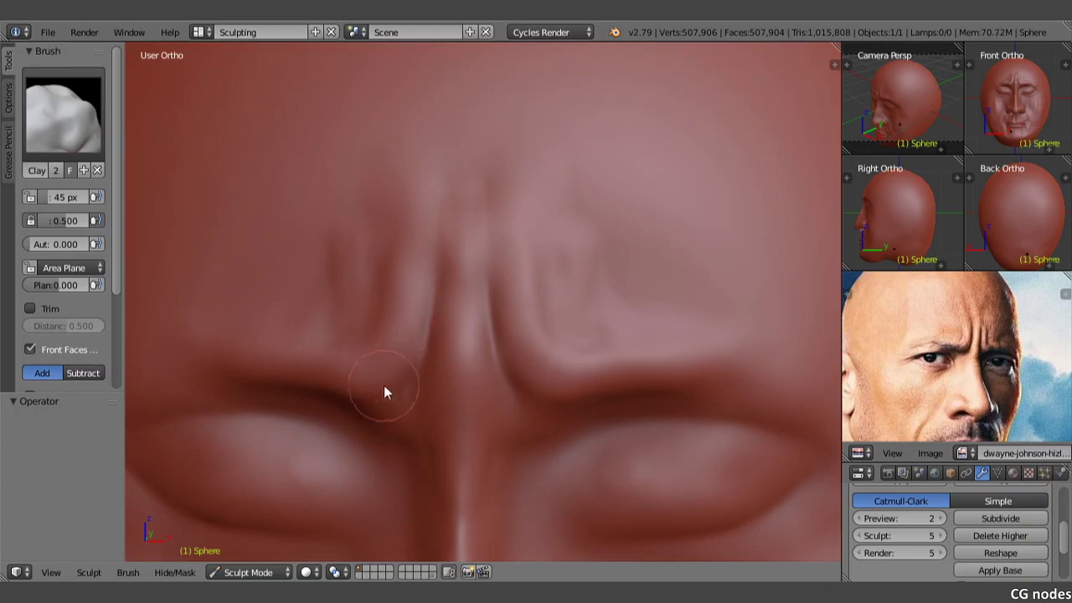
- Straighten the left groove, resculpt the central brow crease and smooth the swirl to its right
drag(396, 391, 422, 268)
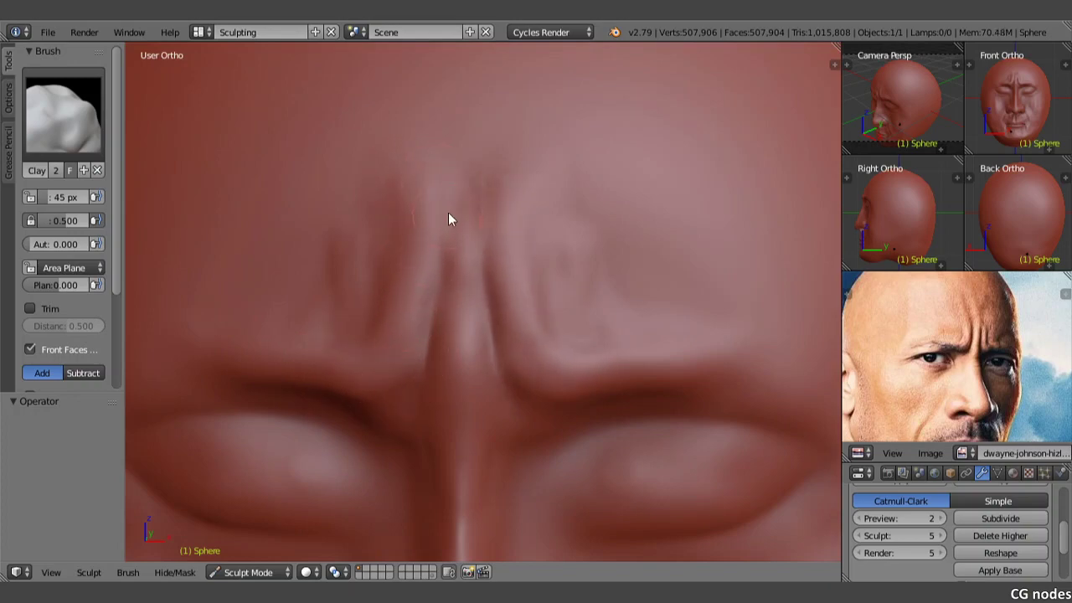
drag(448, 214, 454, 342)
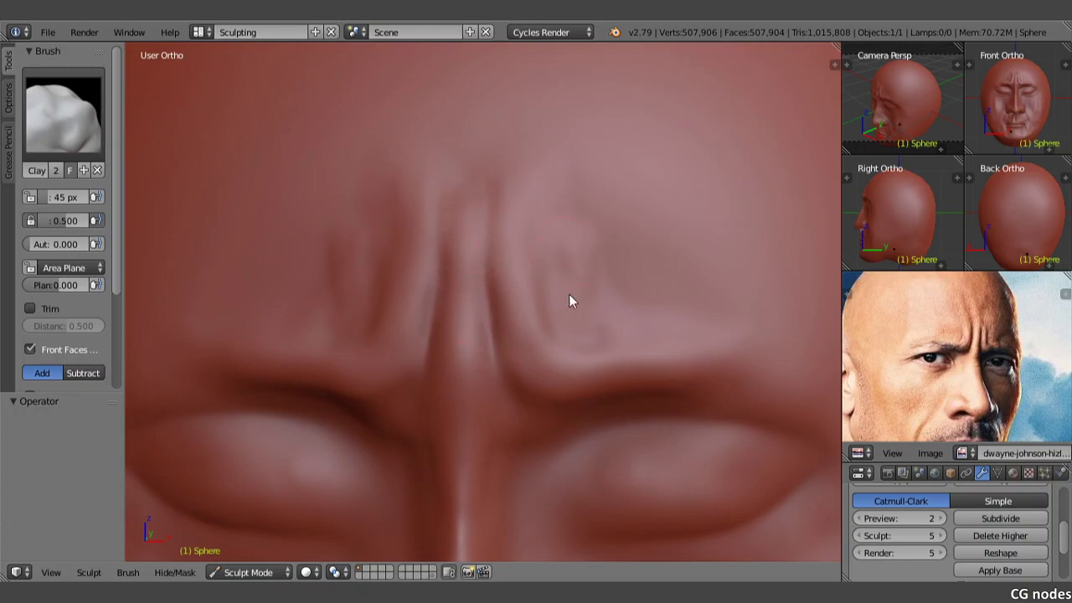
mouse_move(568, 301)
mouse_down()
mouse_move(558, 359)
mouse_move(617, 387)
mouse_move(631, 338)
mouse_up()
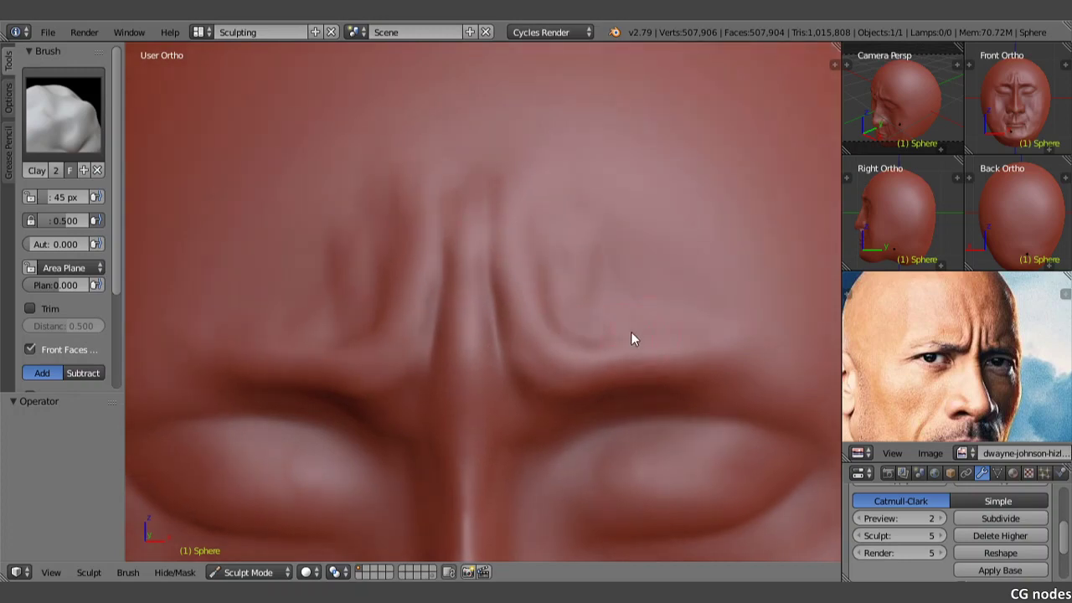
middle_drag(594, 390, 744, 371)
scroll(1015, 373, up, 2)
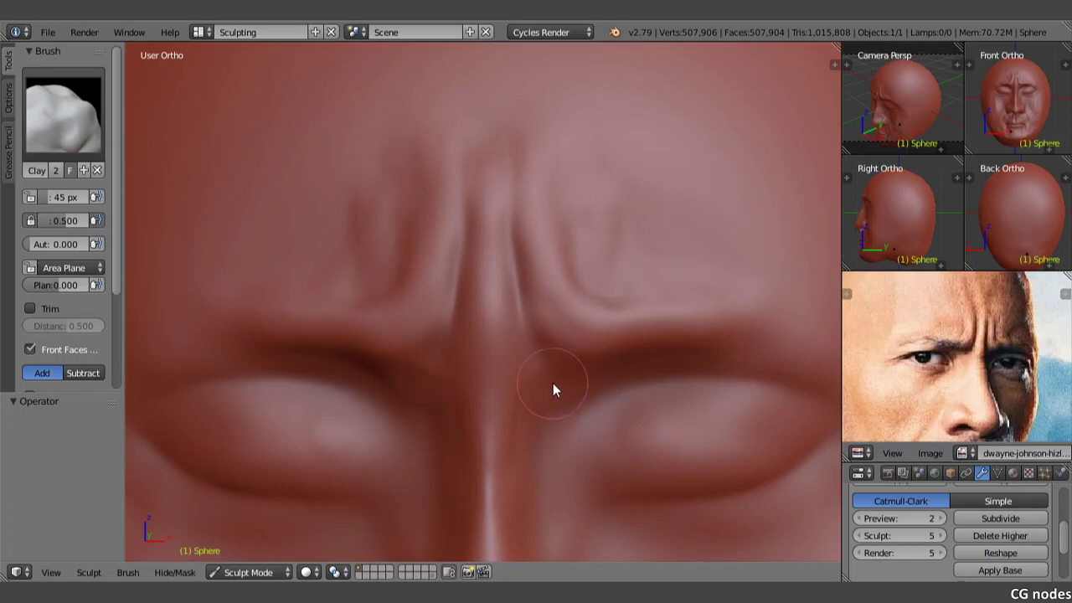
scroll(488, 349, down, 1)
mouse_move(463, 345)
middle_down()
mouse_move(527, 316)
mouse_move(453, 321)
middle_up()
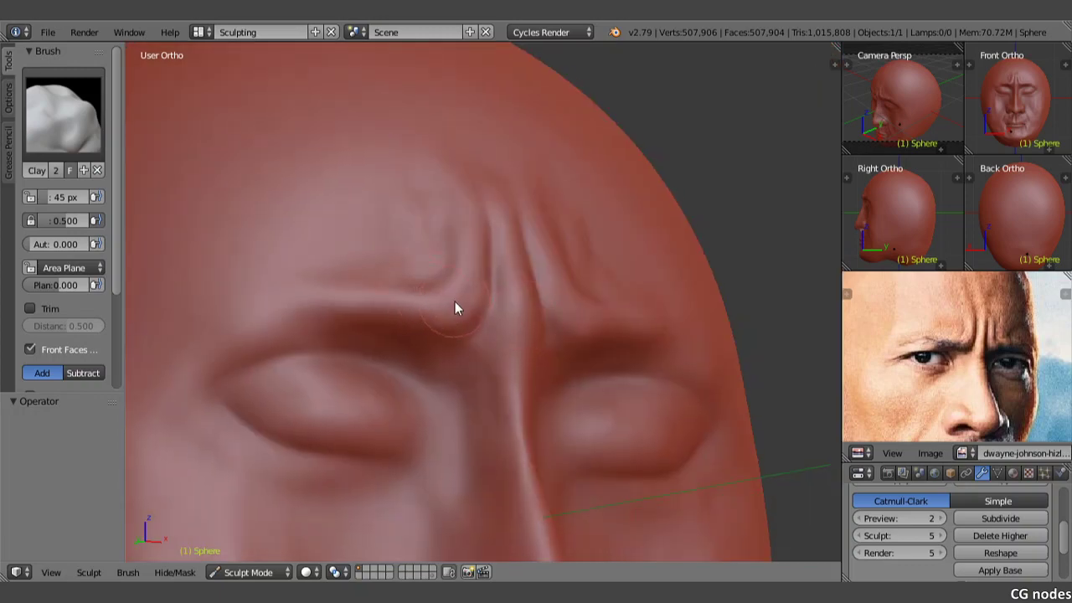
scroll(455, 303, up, 2)
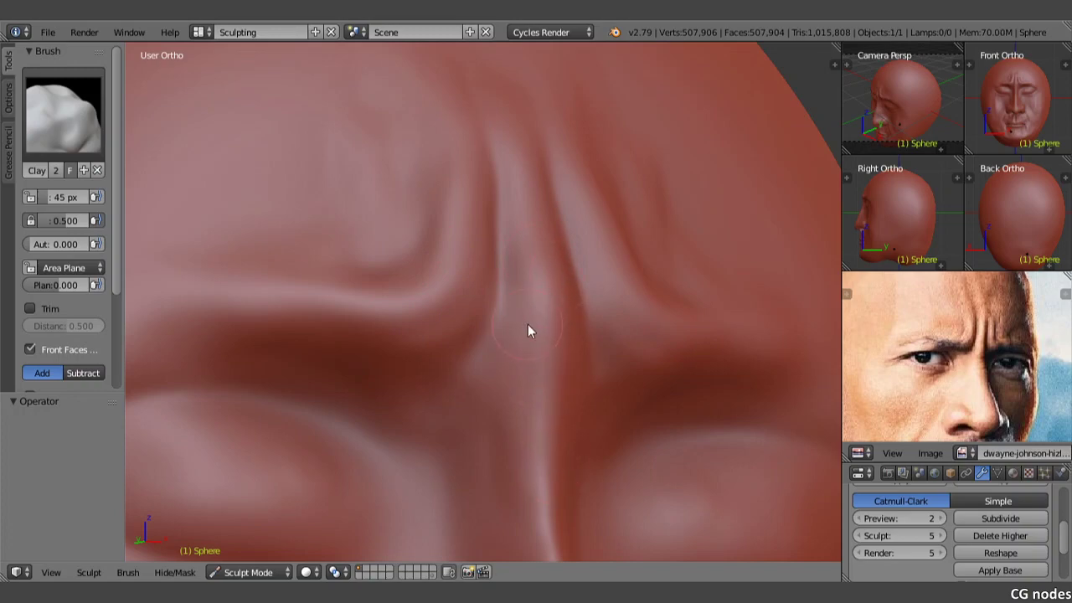
scroll(536, 327, down, 2)
scroll(538, 344, down, 2)
scroll(538, 344, down, 1)
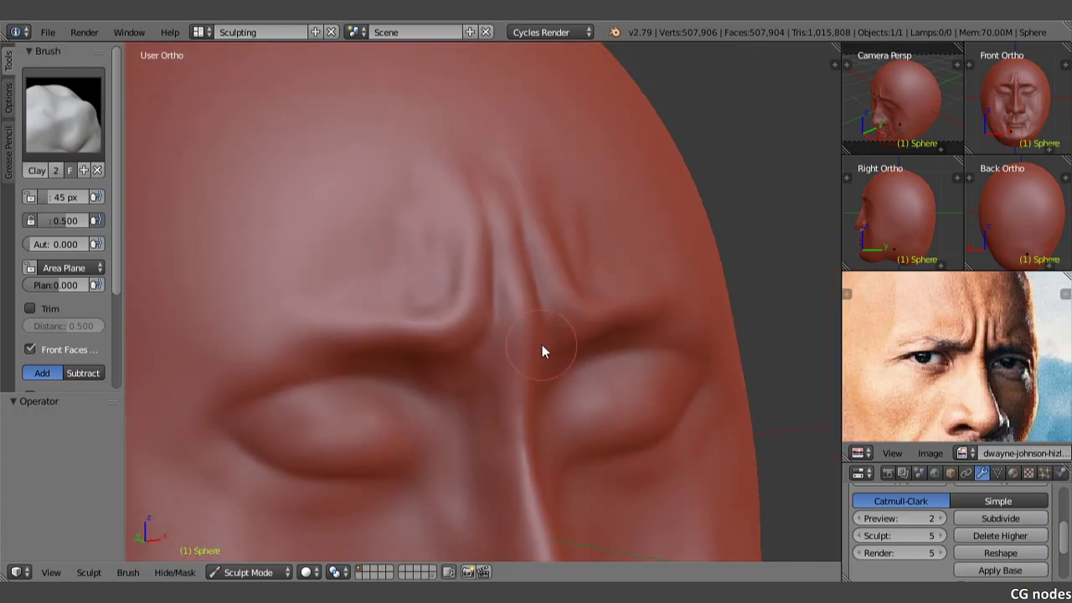
- Select the Smooth brush and reframe the view frontally on the face
click(63, 113)
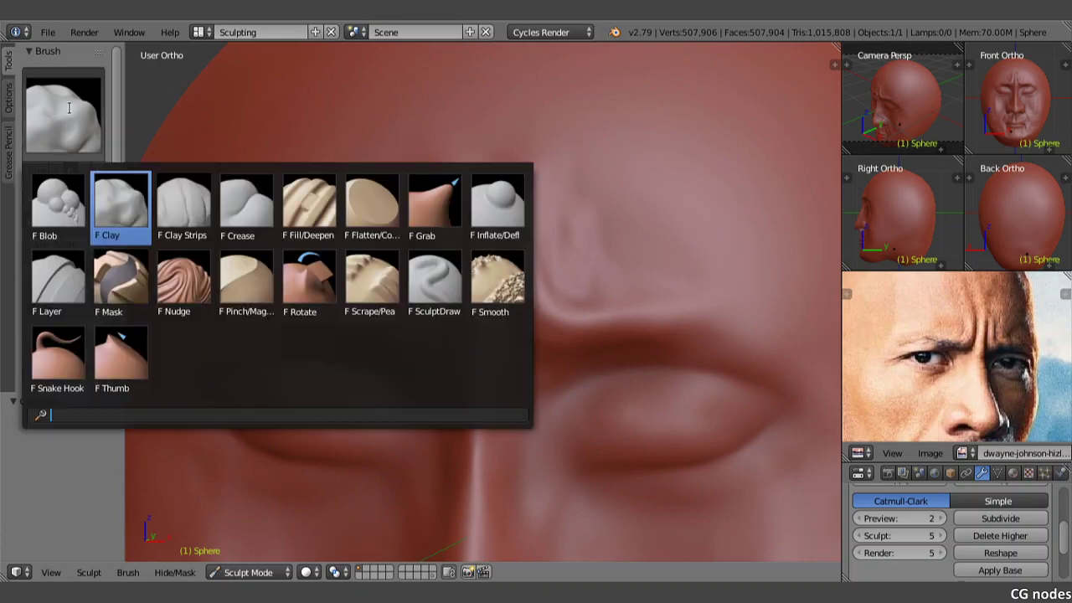
click(474, 283)
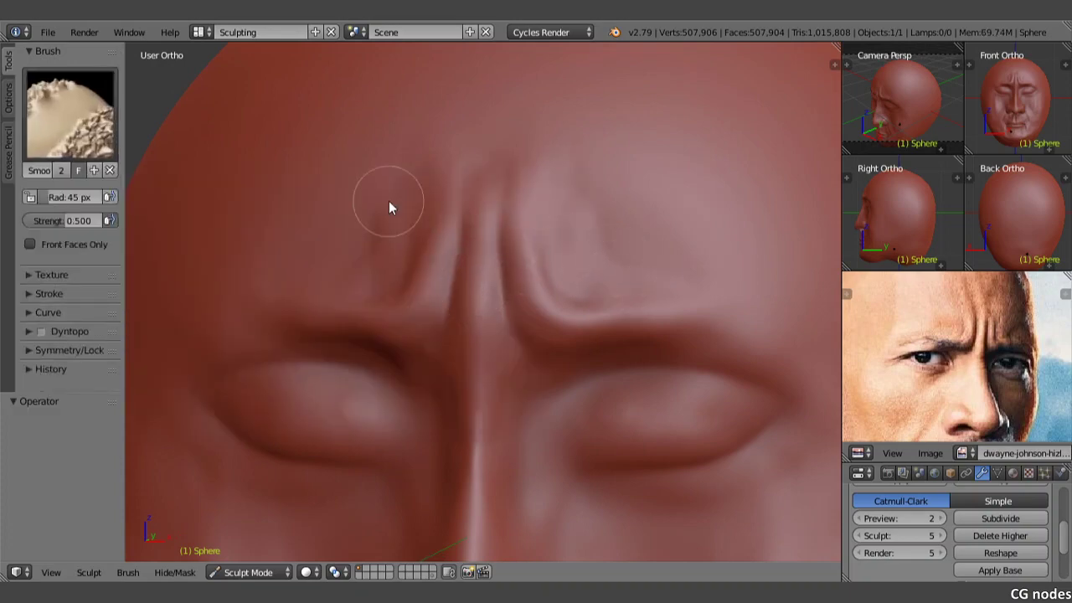
mouse_move(439, 169)
middle_down()
mouse_move(436, 300)
mouse_move(443, 268)
middle_up()
scroll(443, 268, down, 3)
middle_drag(426, 344, 375, 221)
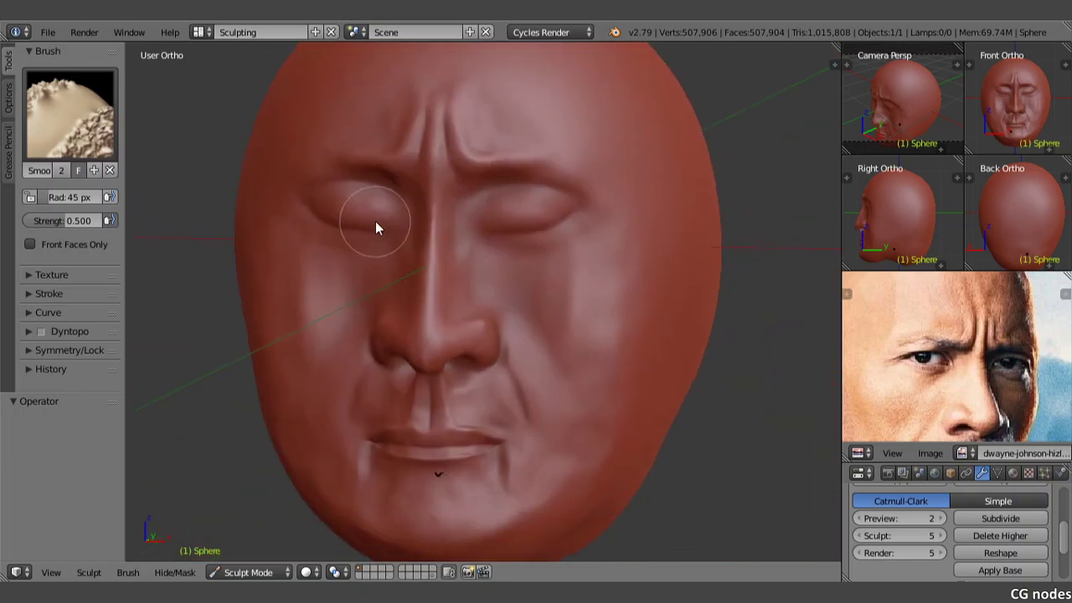
shift+middle_drag(380, 268, 380, 301)
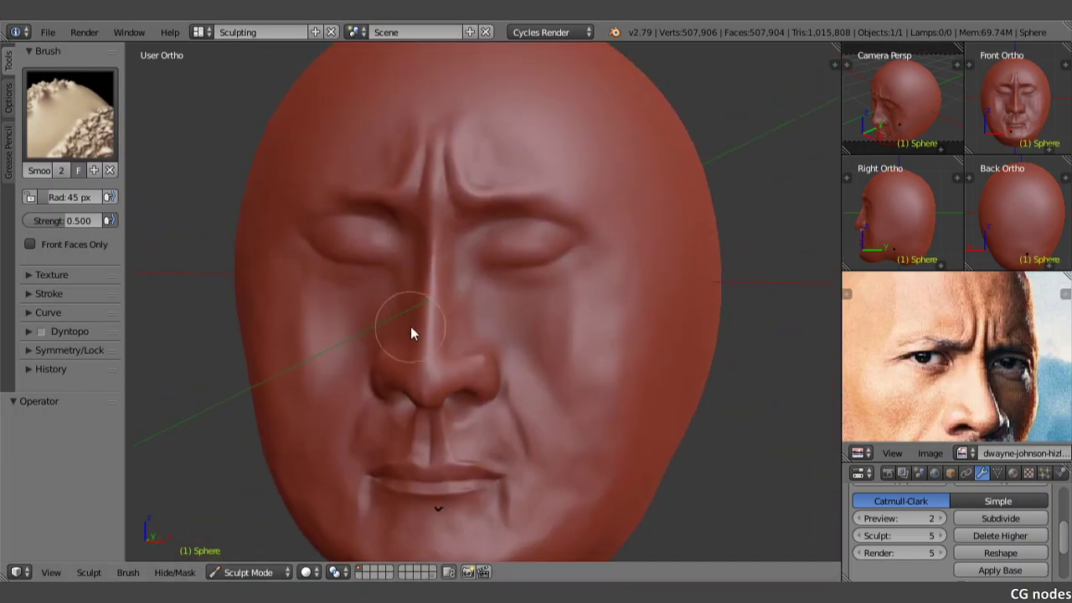
scroll(401, 313, up, 1)
scroll(434, 300, up, 1)
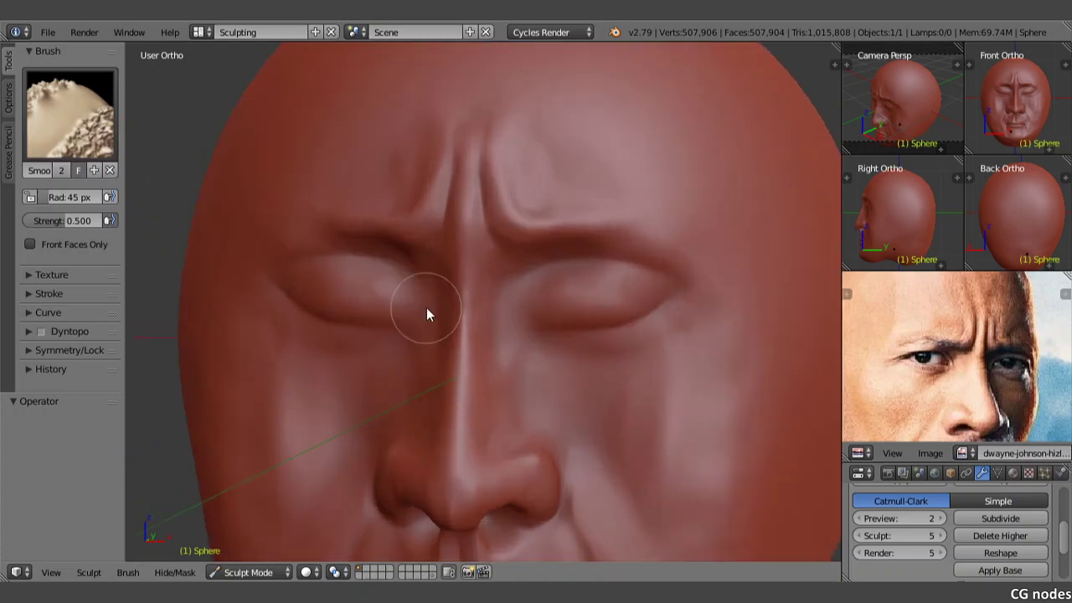
scroll(424, 346, down, 1)
scroll(402, 301, up, 2)
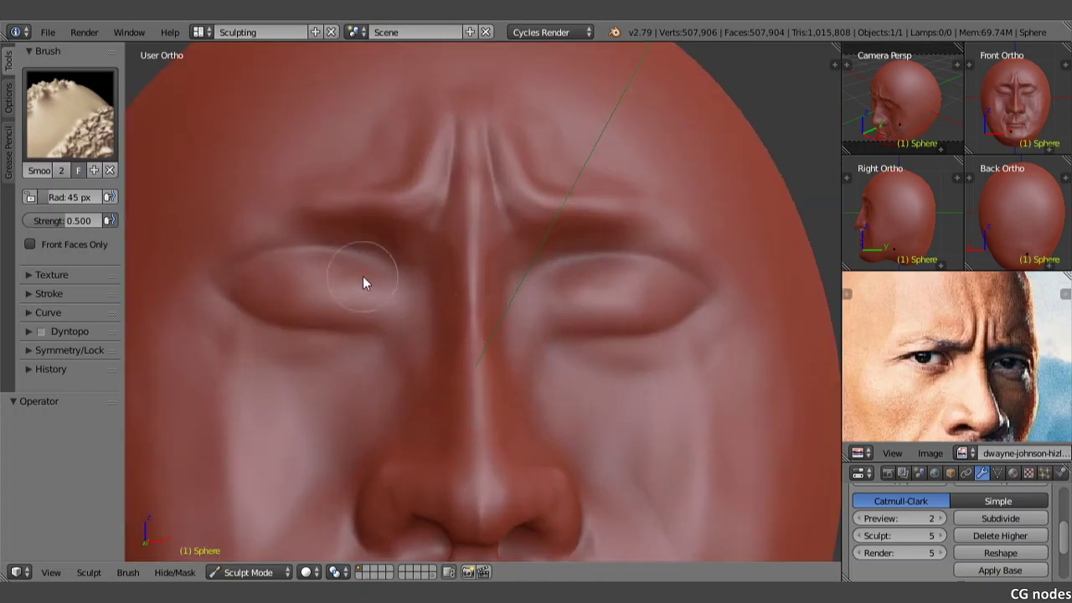
- Build up the inner corner of the lower eyelid with the SculptDraw brush
click(52, 138)
click(434, 205)
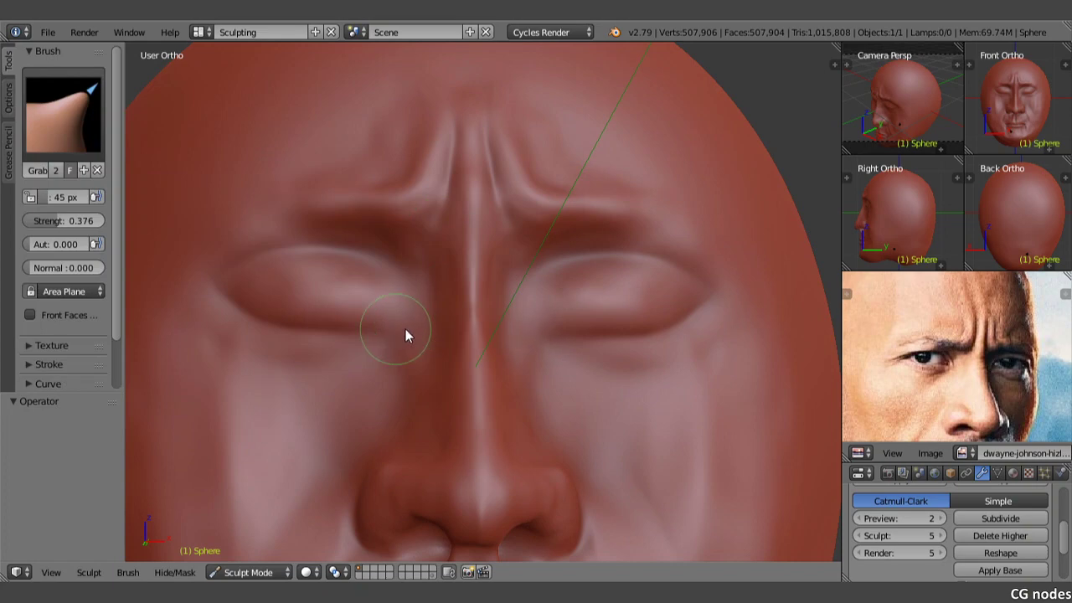
click(64, 118)
click(442, 278)
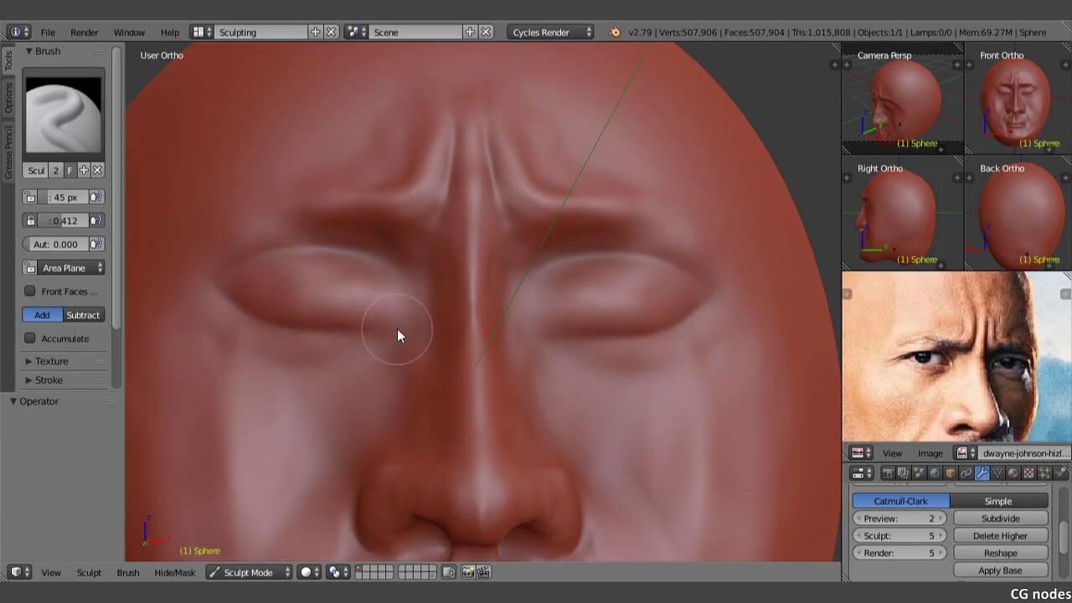
mouse_move(381, 335)
mouse_down()
mouse_move(412, 328)
mouse_move(331, 268)
mouse_up()
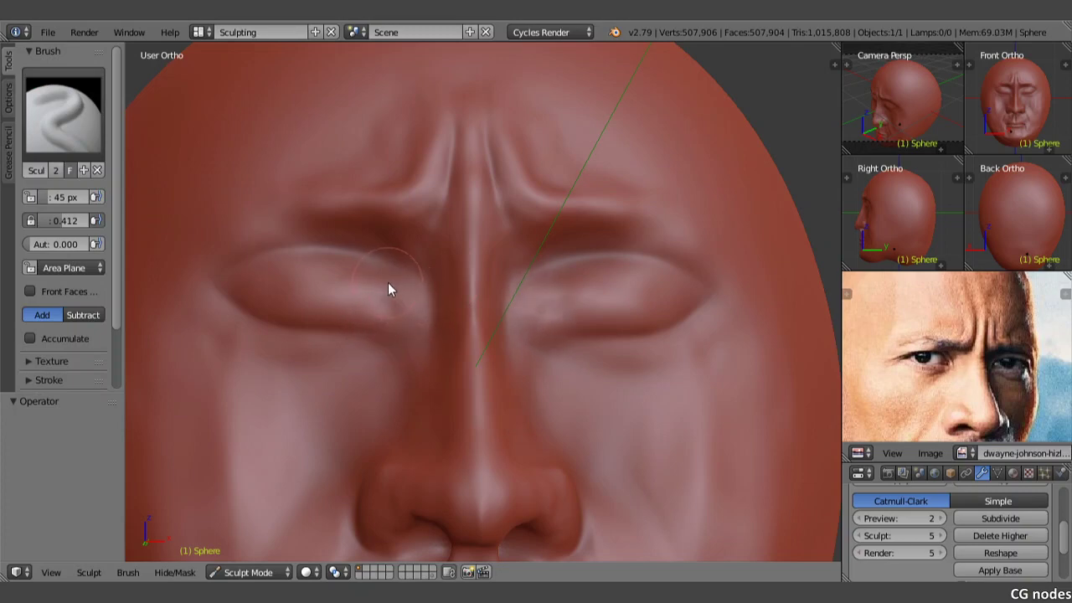
drag(397, 310, 346, 289)
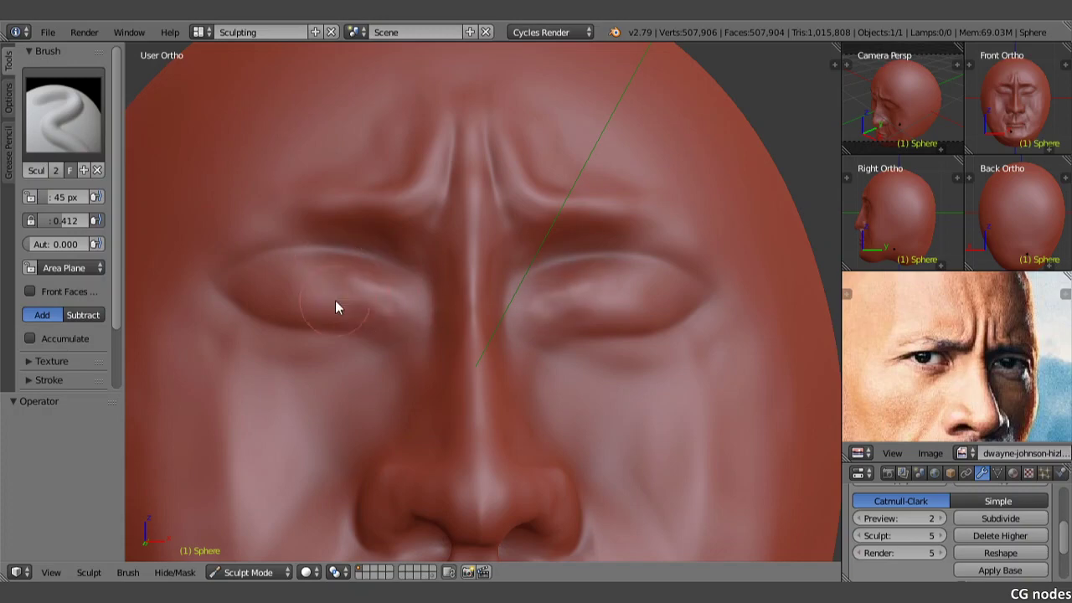
click(87, 123)
- With the Crease brush, crease the lower eyelid and deepen the upper-lid crease
click(245, 205)
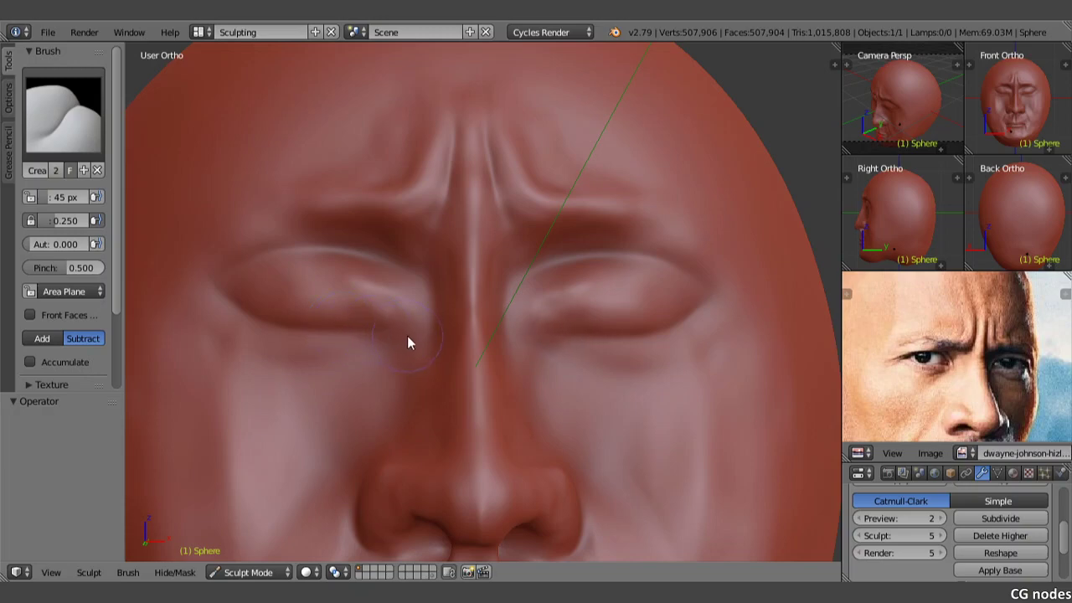
mouse_move(368, 327)
mouse_down()
mouse_move(416, 342)
mouse_move(362, 324)
mouse_move(418, 329)
mouse_move(387, 282)
mouse_move(416, 299)
mouse_move(369, 250)
mouse_up()
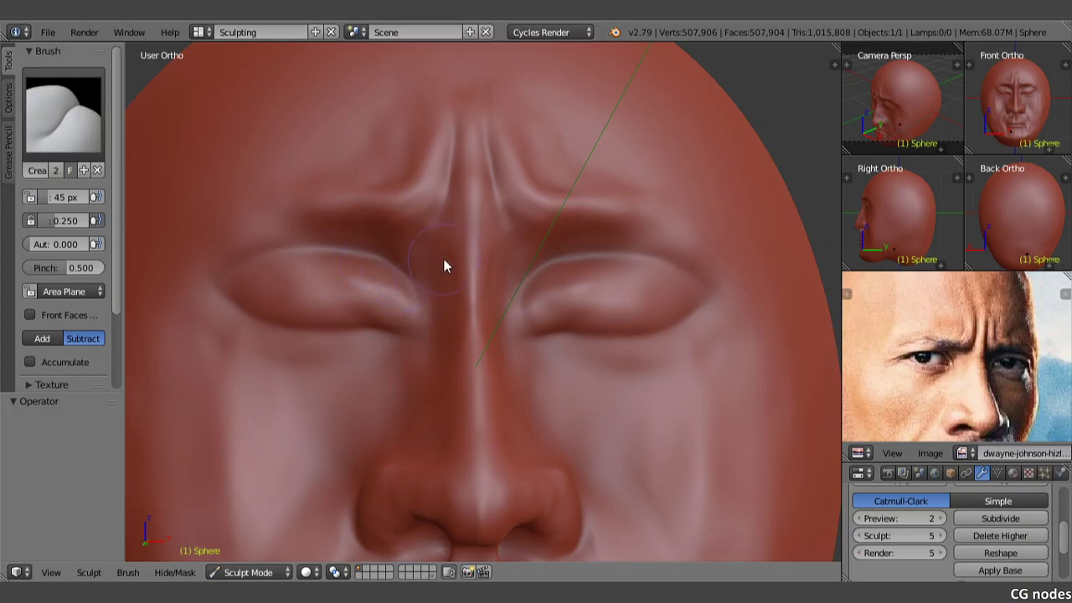
middle_drag(450, 260, 435, 273)
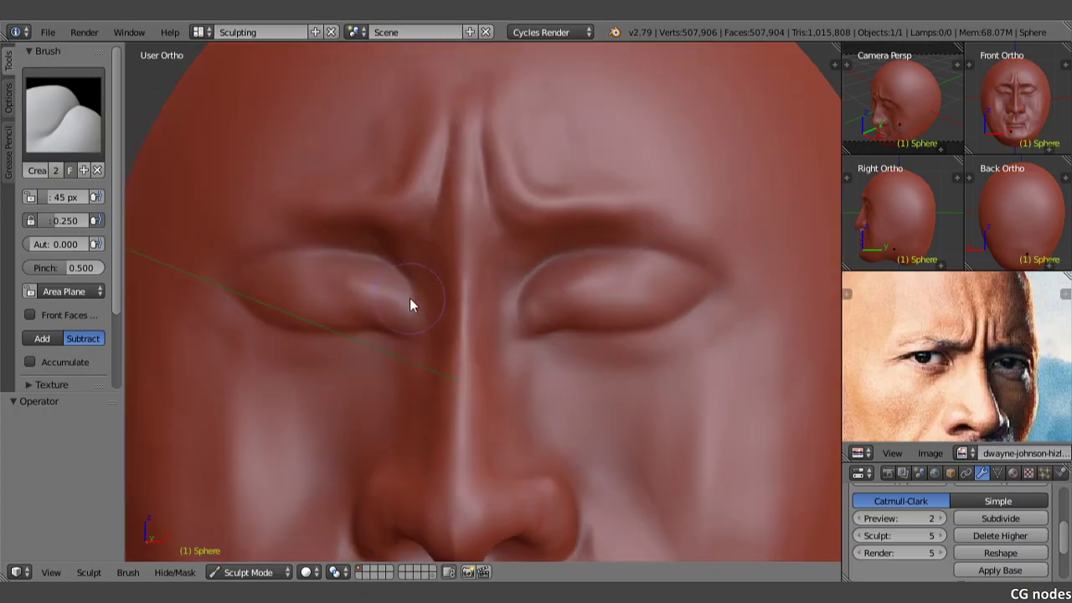
mouse_move(410, 298)
mouse_down()
mouse_move(374, 261)
mouse_move(279, 247)
mouse_move(300, 262)
mouse_move(279, 282)
mouse_move(357, 335)
mouse_move(339, 327)
mouse_move(405, 338)
mouse_up()
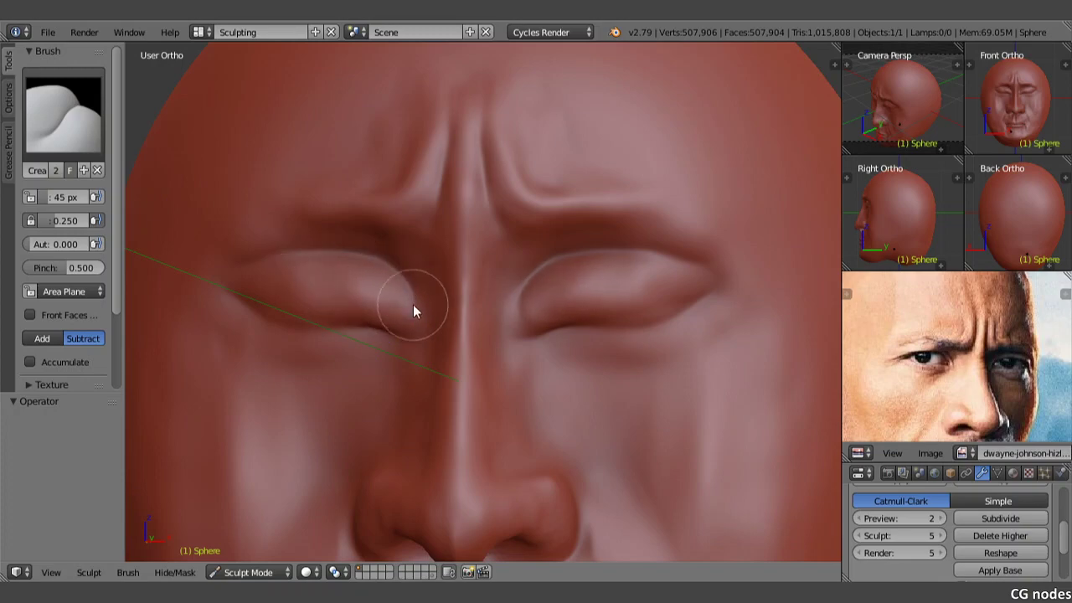
middle_drag(381, 301, 388, 291)
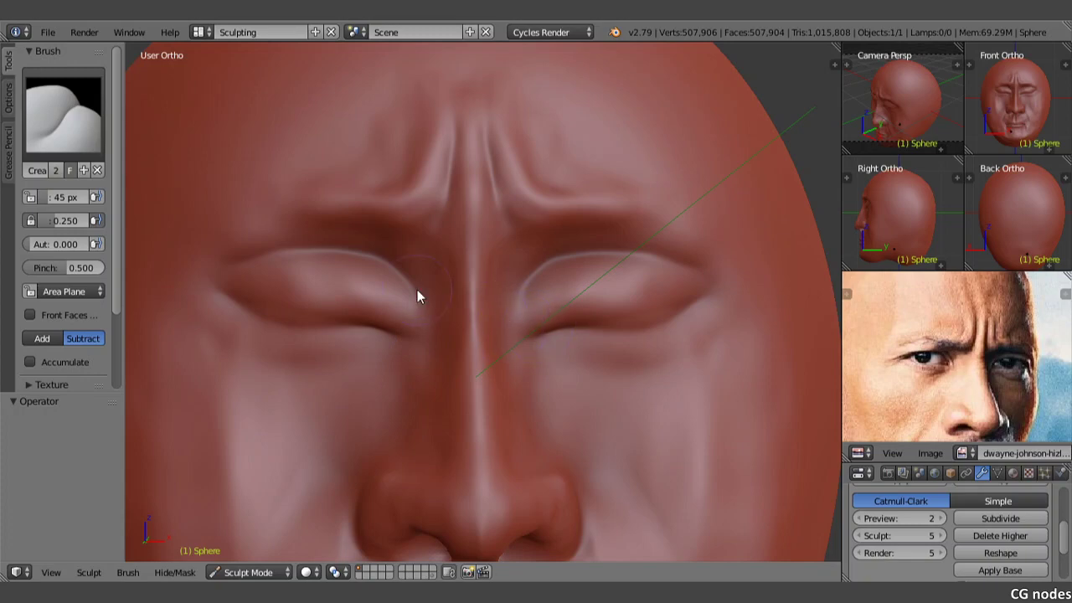
click(63, 118)
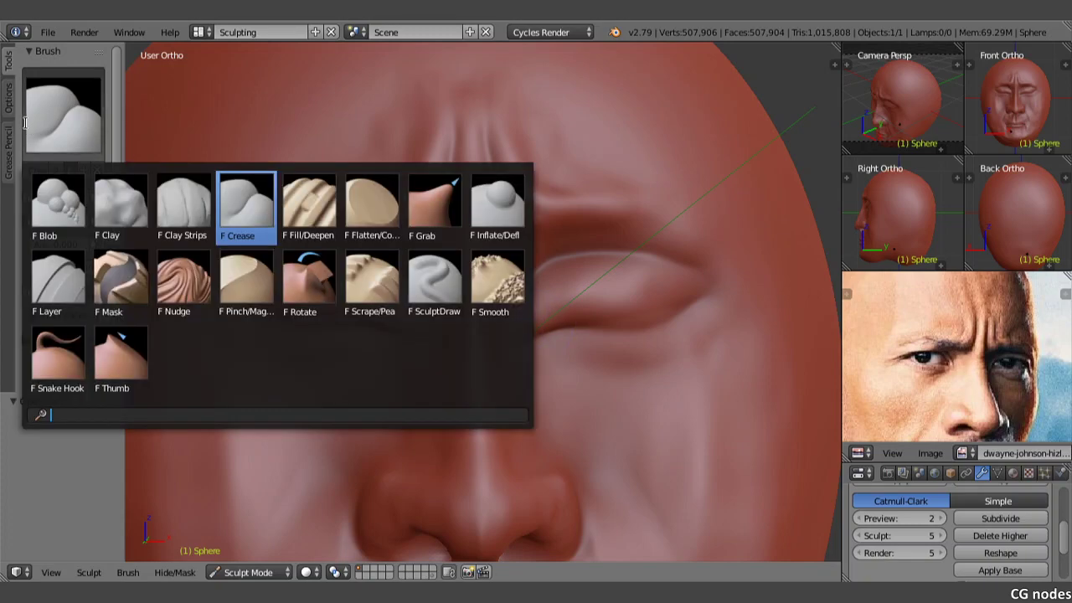
- Add another multiresolution subdivision level and set the Clay brush radius to 38 px
click(120, 203)
scroll(399, 260, up, 2)
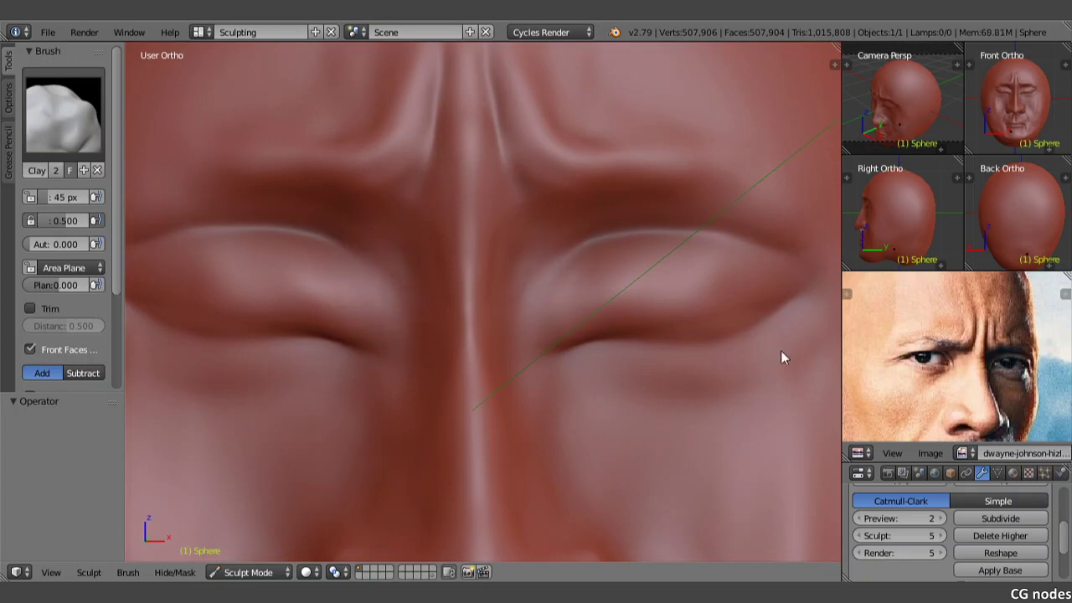
click(1005, 517)
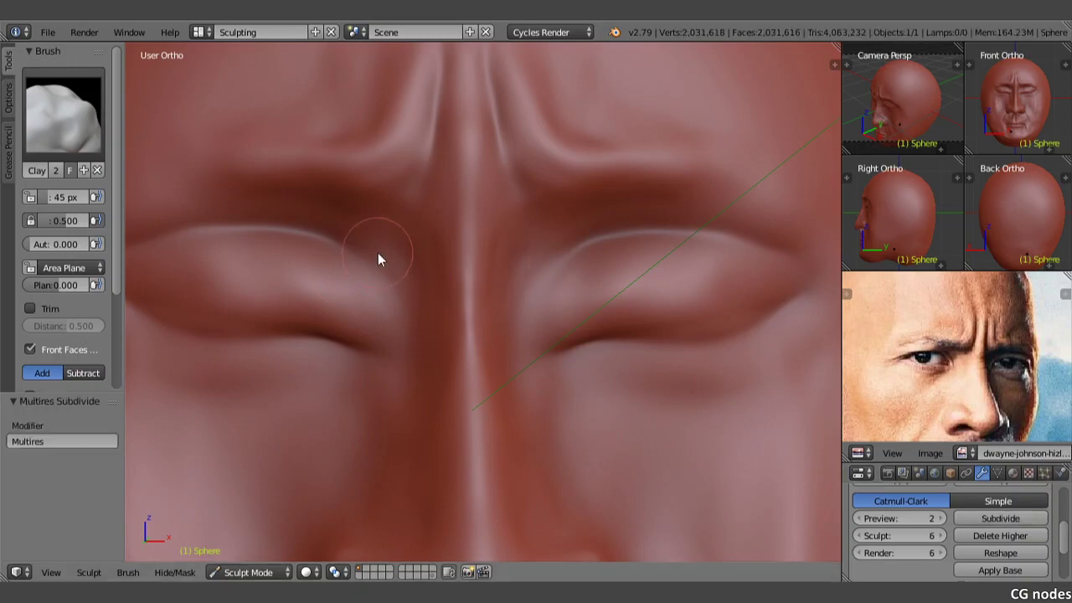
shift+middle_drag(378, 252, 462, 226)
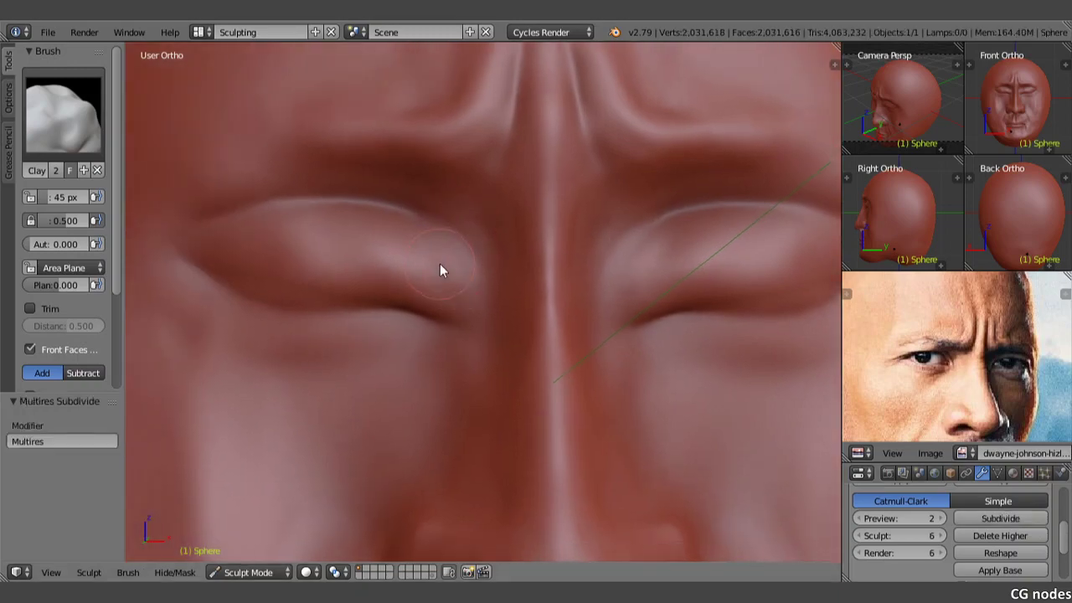
drag(61, 197, 25, 197)
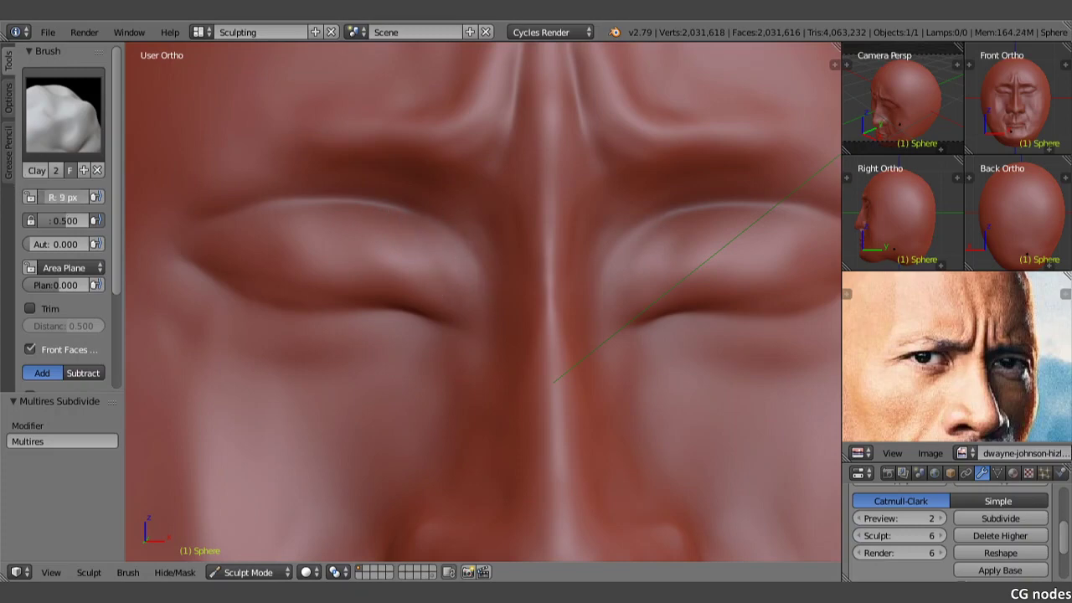
drag(62, 197, 84, 197)
- Build a Clay Strips ridge on the upper eyelids, then nudge the left inner eyelid corner up with Grab
click(30, 94)
click(238, 219)
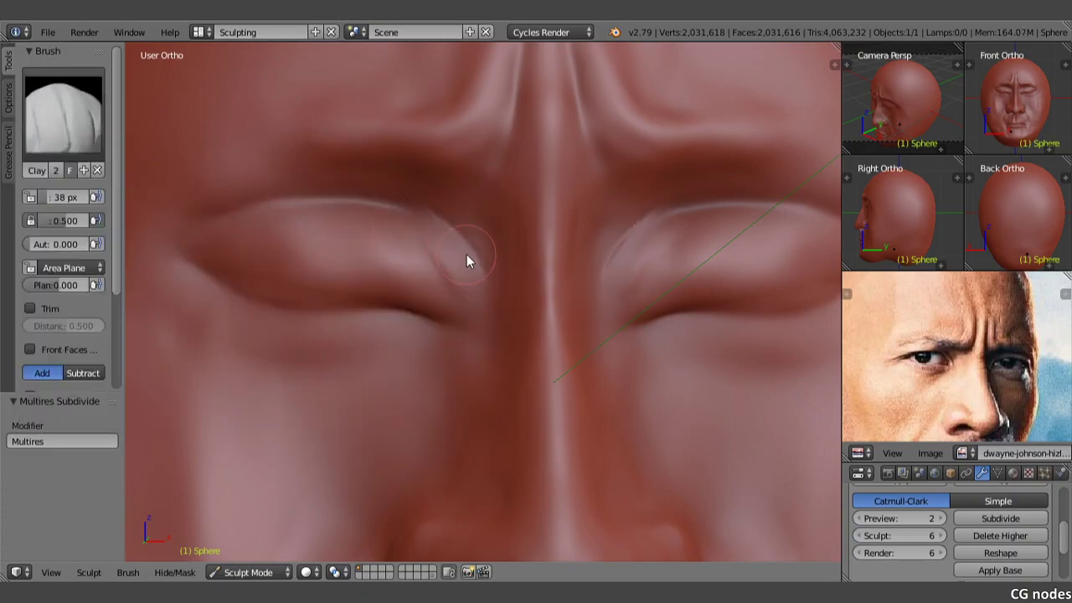
mouse_move(471, 266)
mouse_down()
mouse_move(376, 211)
mouse_move(402, 217)
mouse_move(286, 198)
mouse_up()
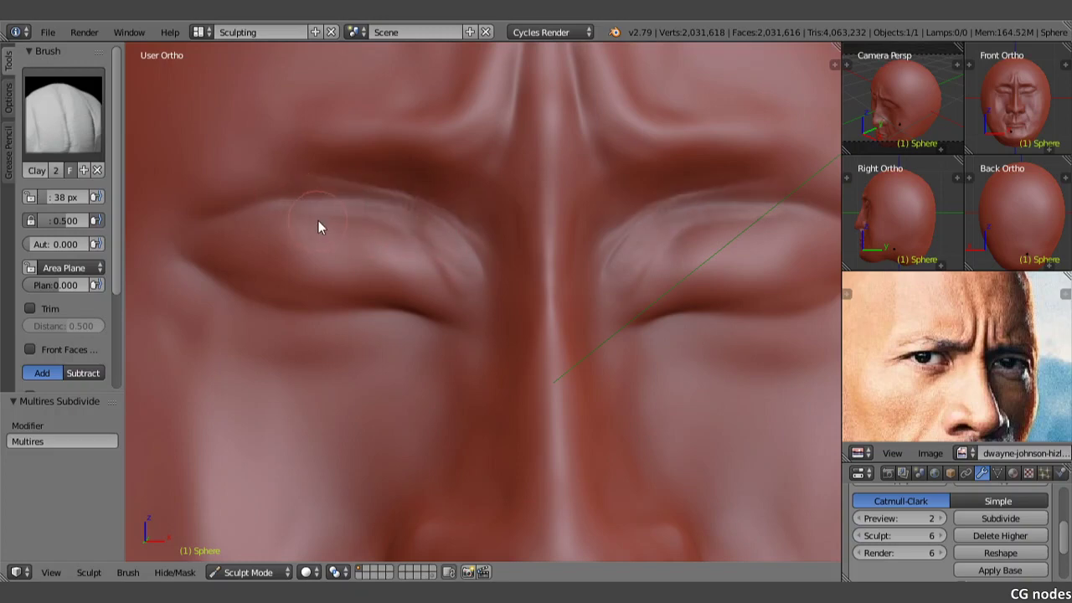
scroll(327, 217, down, 2)
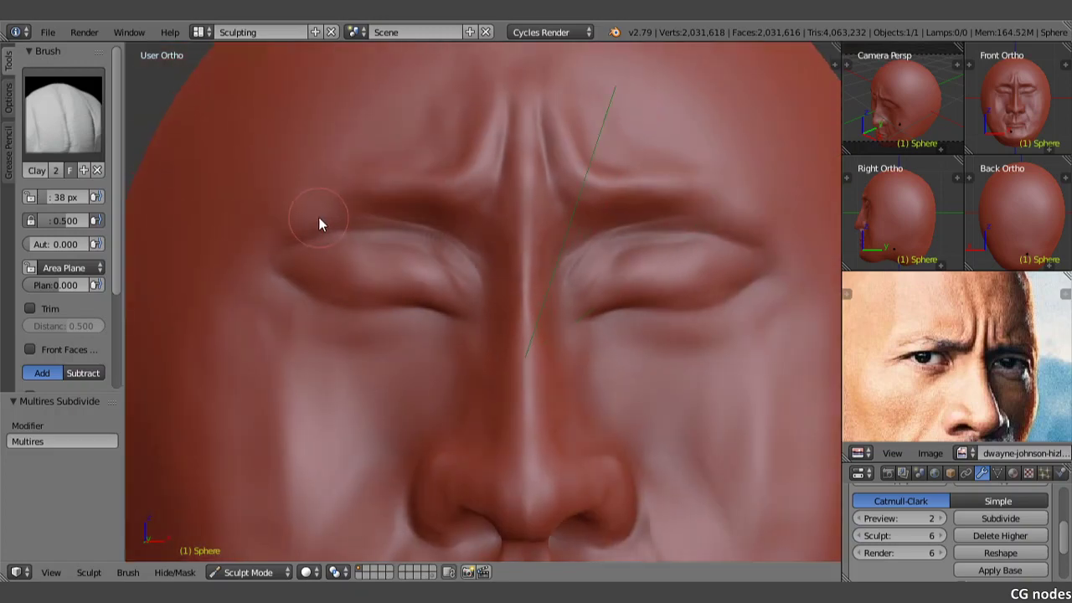
click(63, 113)
click(434, 205)
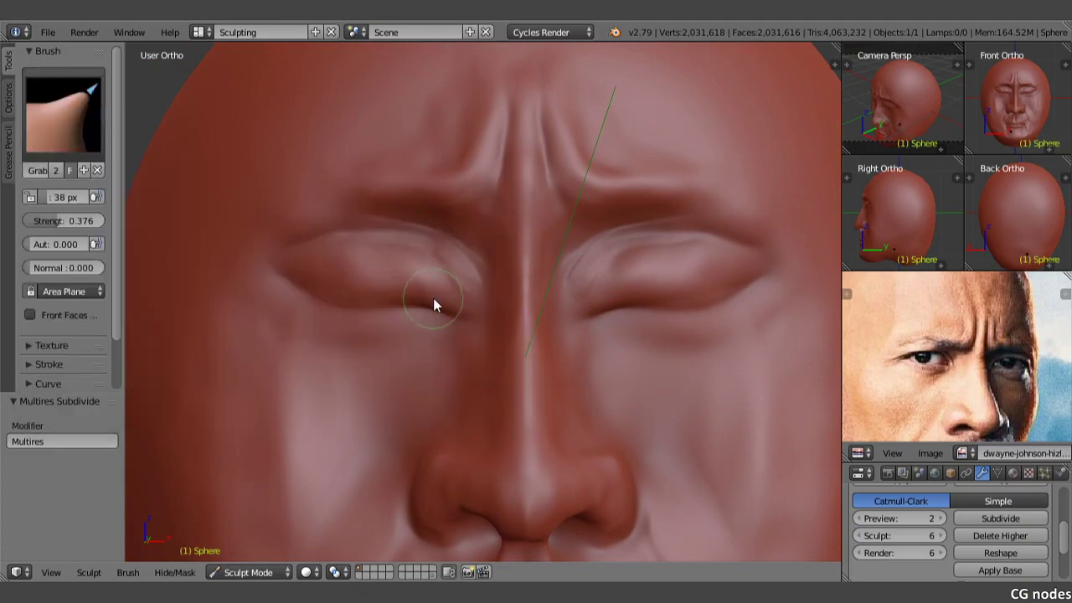
drag(463, 322, 430, 308)
- Ridge the upper eyelid with Clay, then at 20 px build clay rims along the lower eyelids
click(63, 113)
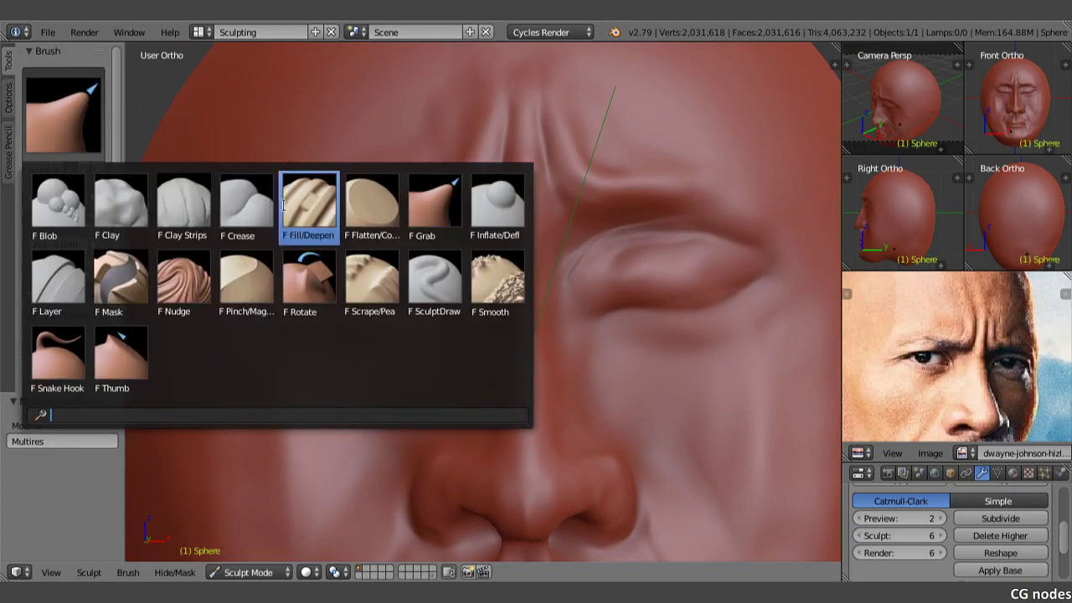
click(124, 211)
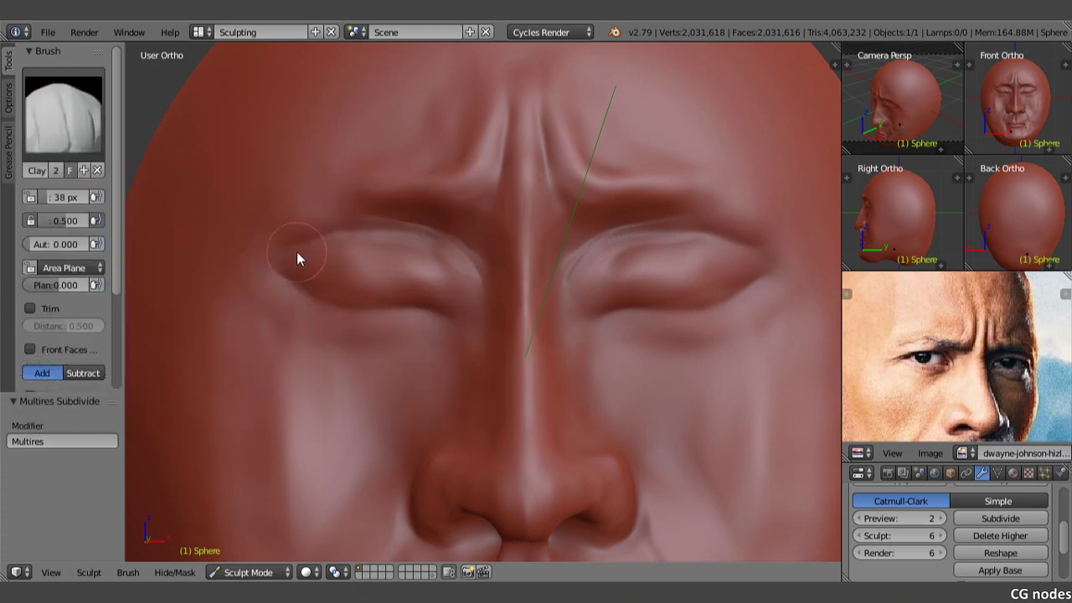
mouse_move(297, 258)
mouse_down()
mouse_move(353, 239)
mouse_move(306, 237)
mouse_move(351, 250)
mouse_move(353, 233)
mouse_move(291, 270)
mouse_move(358, 244)
mouse_move(278, 262)
mouse_up()
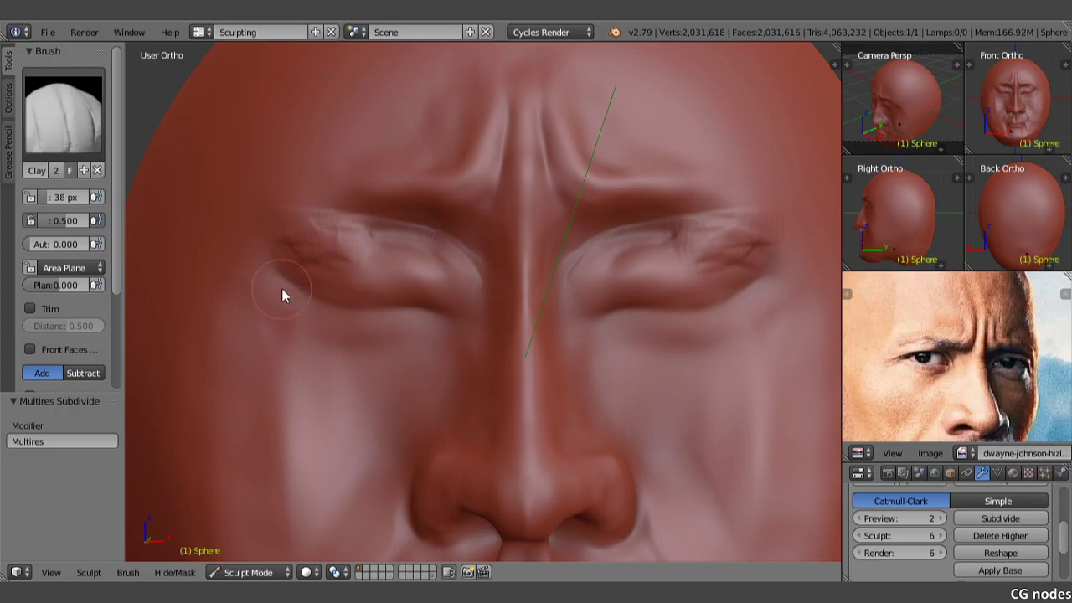
mouse_move(318, 310)
mouse_down()
mouse_move(367, 329)
mouse_move(321, 316)
mouse_move(394, 311)
mouse_up()
key(f)
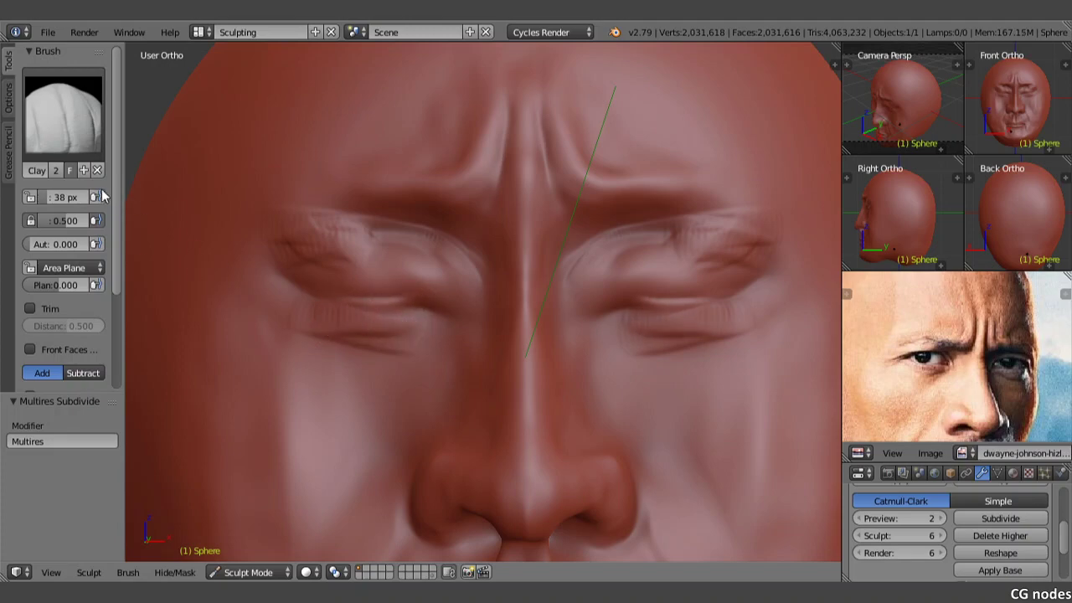
click(151, 270)
mouse_move(274, 300)
mouse_down()
mouse_move(391, 317)
mouse_move(430, 307)
mouse_up()
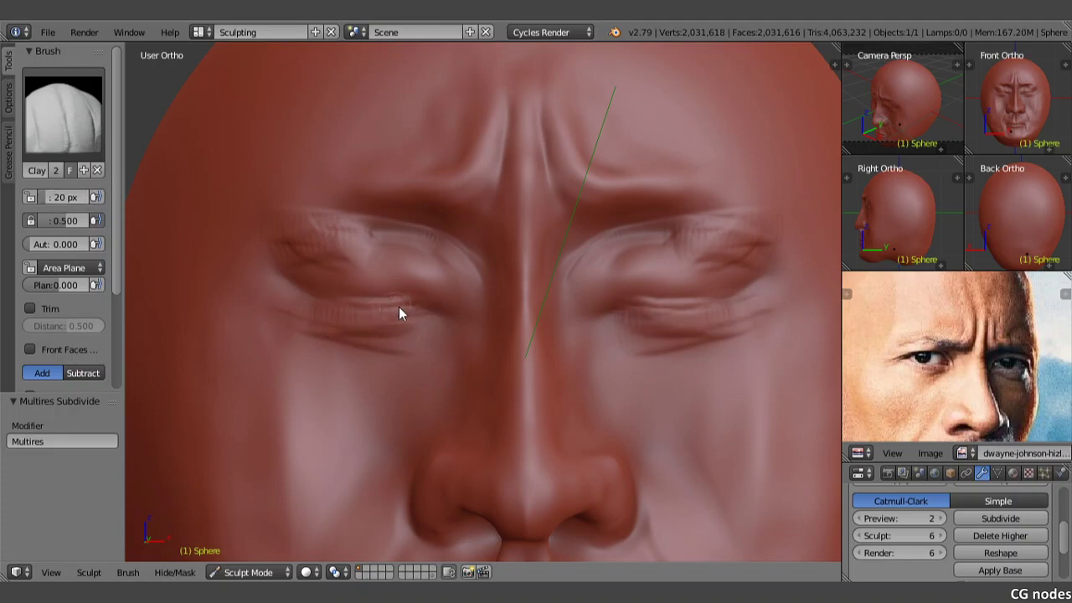
mouse_move(282, 282)
mouse_down()
mouse_move(337, 310)
mouse_move(319, 292)
mouse_up()
- With Grab at 79 px, pull the left brow and upper lid down and reshape the under-eye wrinkles
click(69, 121)
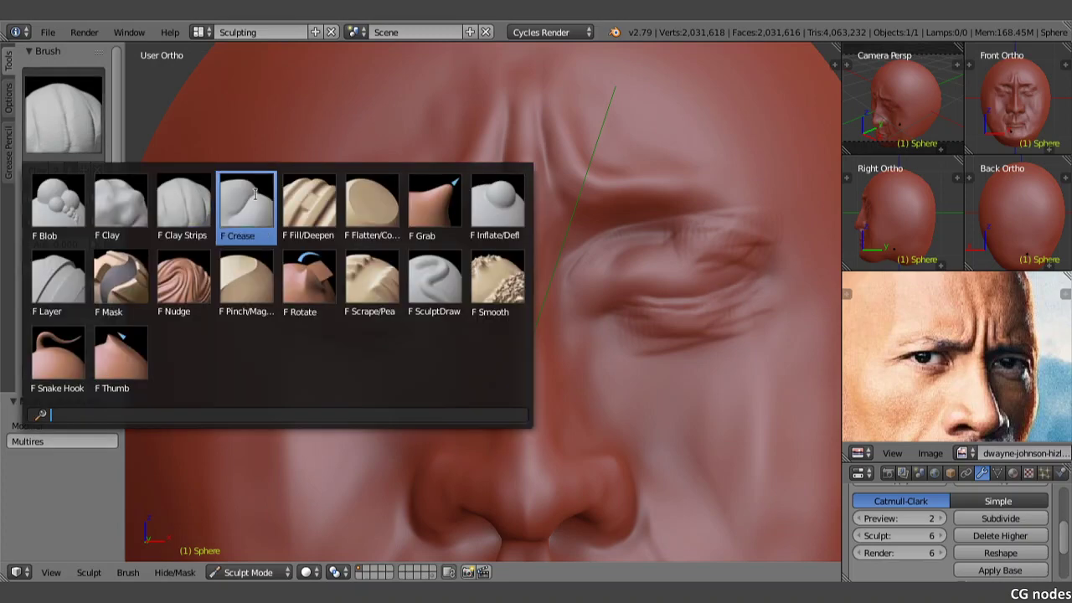
click(424, 201)
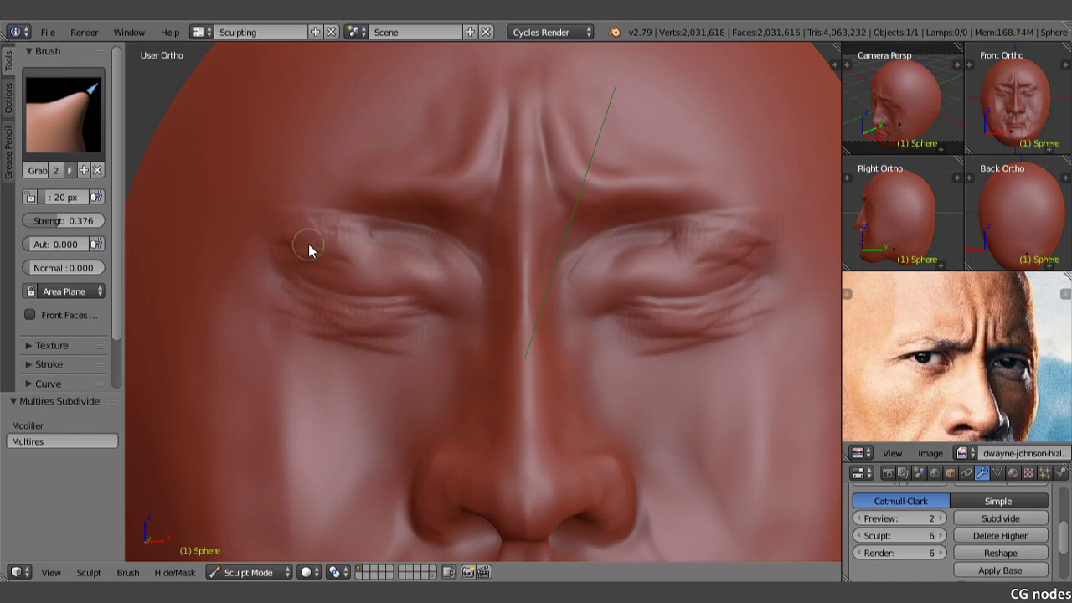
drag(311, 243, 355, 283)
middle_drag(355, 283, 379, 255)
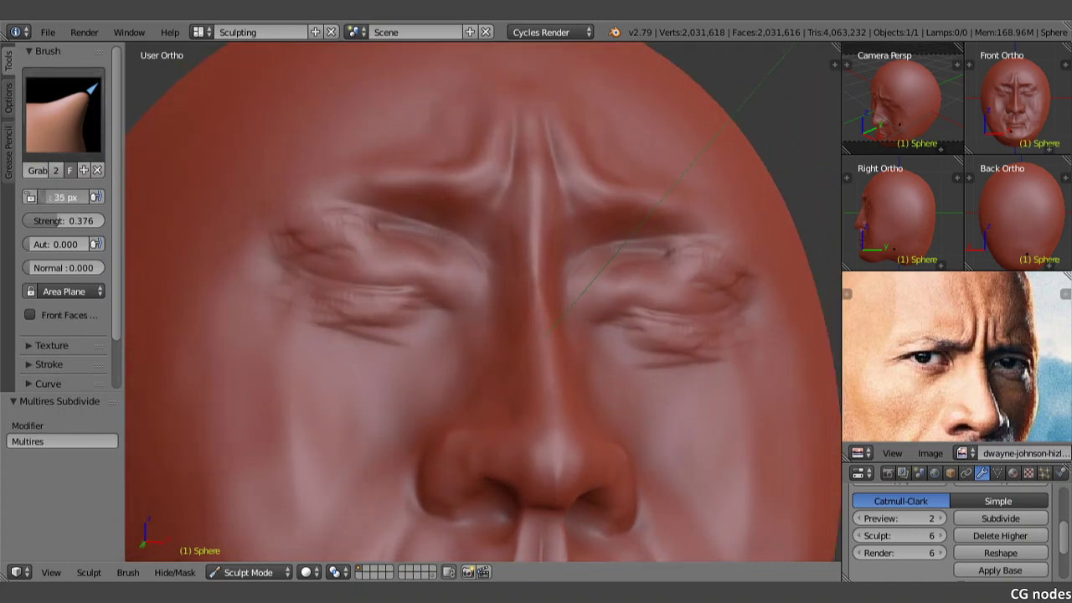
drag(63, 197, 100, 197)
drag(418, 341, 424, 334)
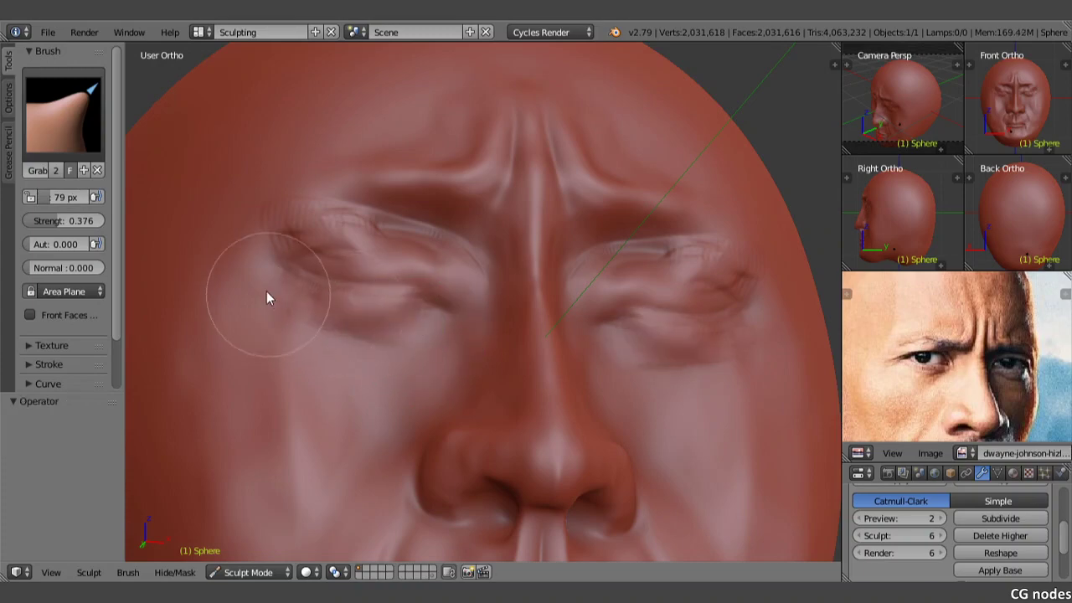
middle_drag(371, 285, 347, 299)
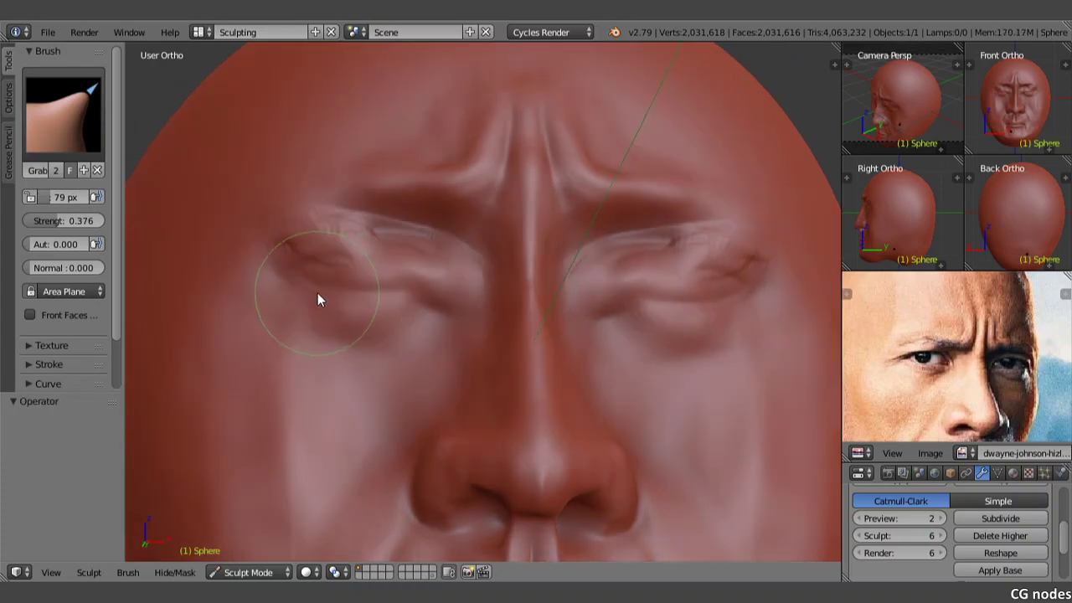
- With the Crease brush at 38 px, carve under the left eye and deepen the right eye's inner corner
click(63, 113)
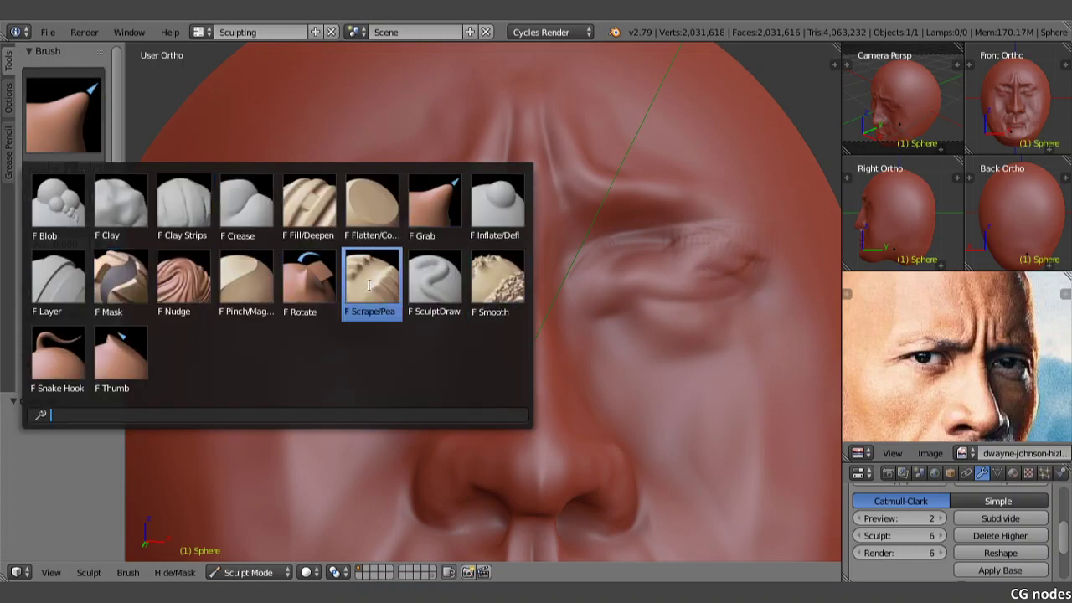
click(435, 209)
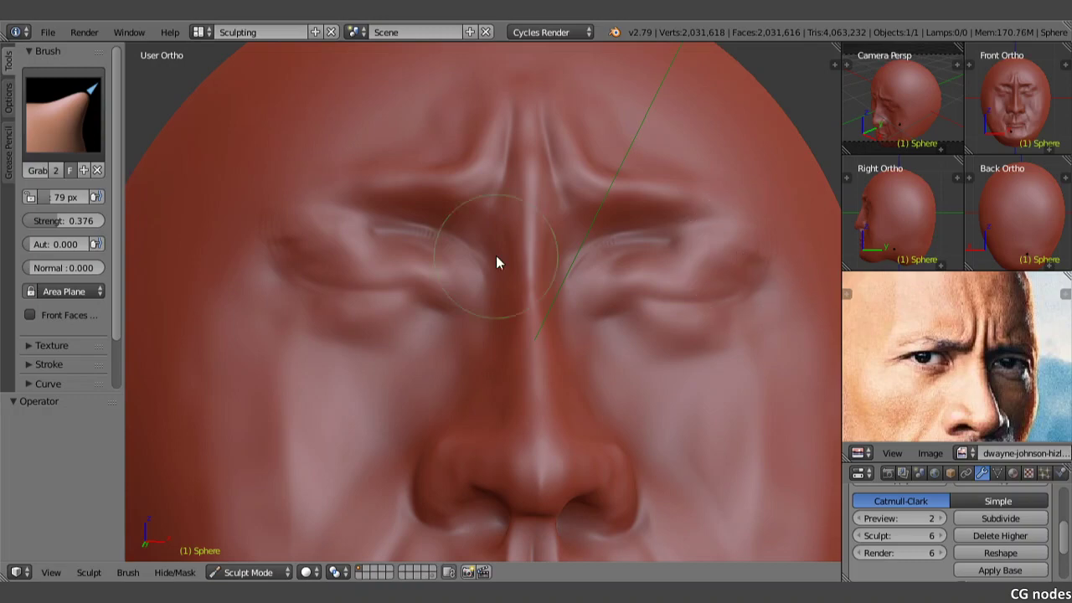
click(55, 105)
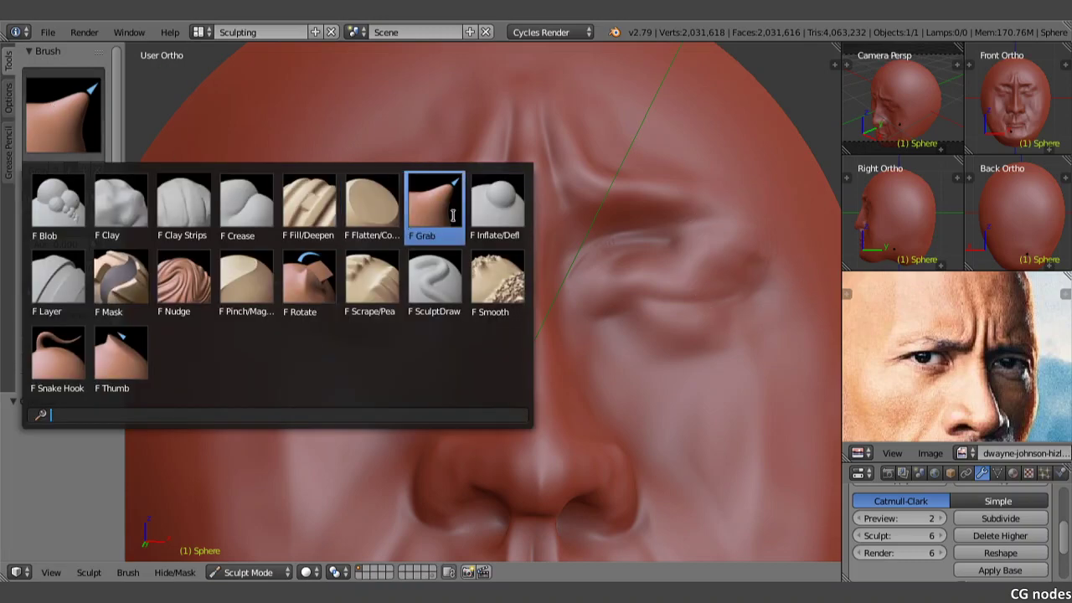
click(251, 215)
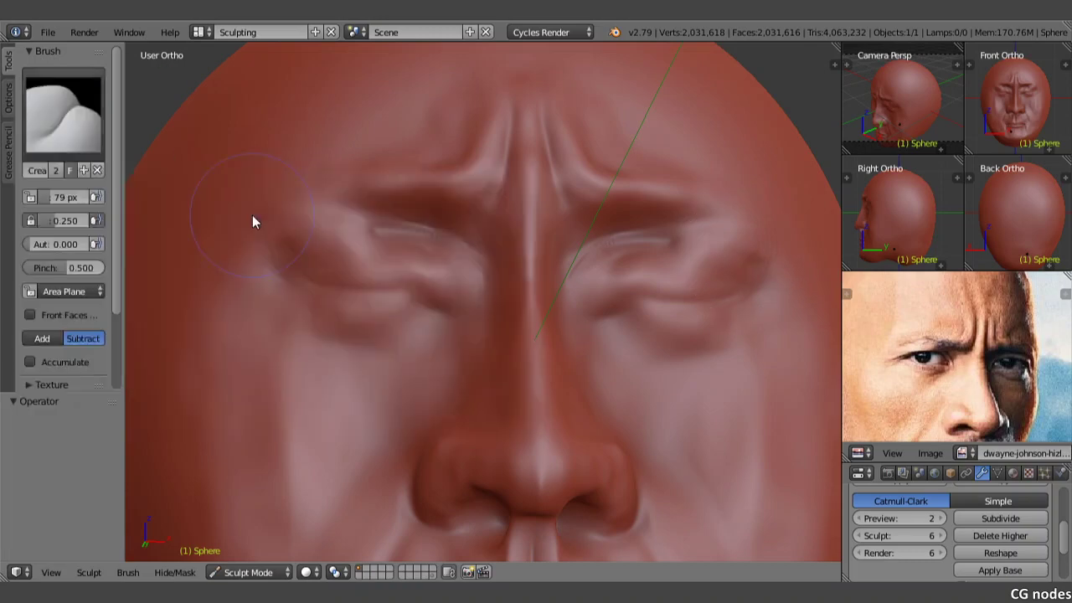
key(f)
click(609, 325)
mouse_move(292, 277)
mouse_down()
mouse_move(453, 300)
mouse_move(419, 240)
mouse_move(476, 256)
mouse_move(404, 240)
mouse_up()
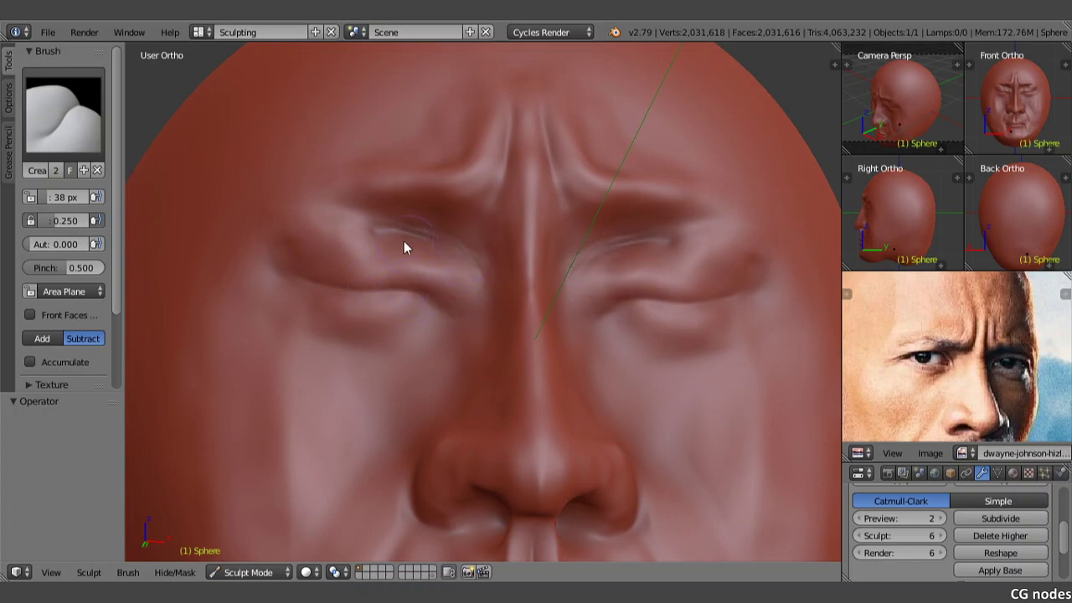
middle_drag(474, 249, 447, 269)
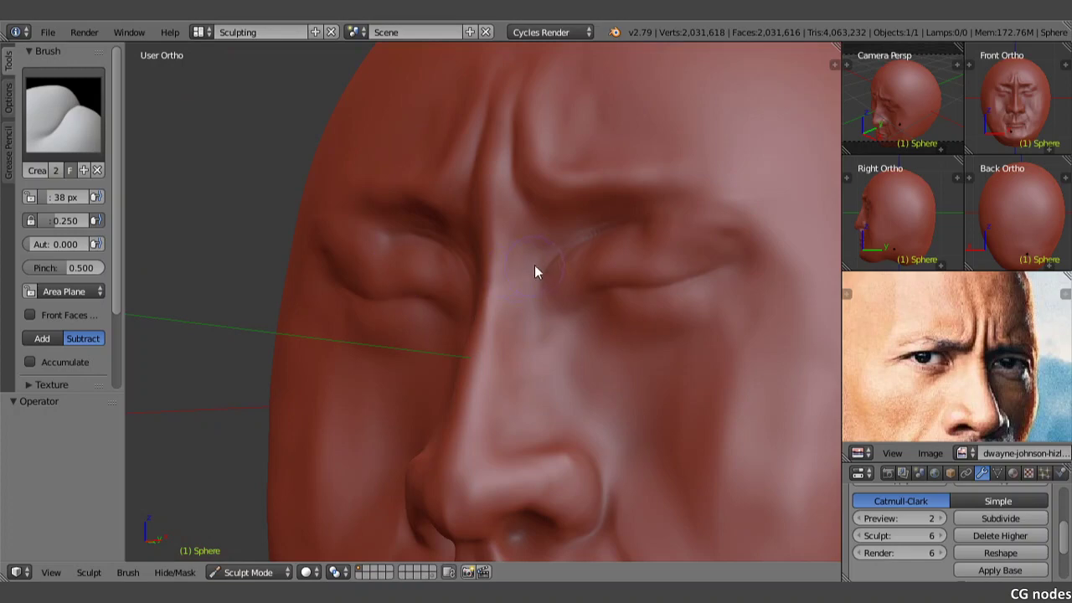
mouse_move(534, 271)
mouse_down()
mouse_move(593, 239)
mouse_move(561, 253)
mouse_move(607, 290)
mouse_up()
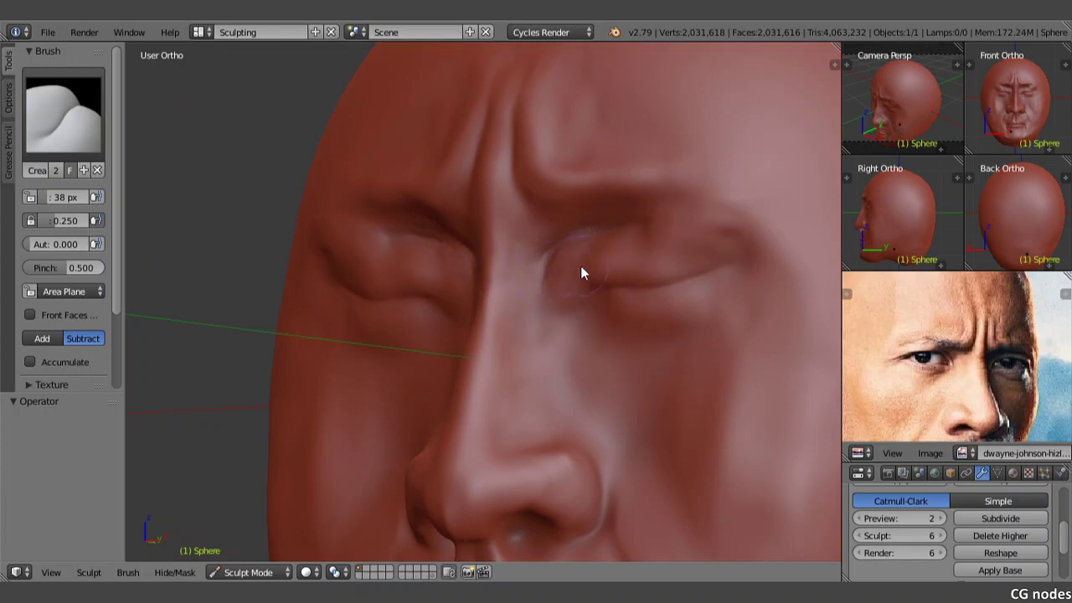
mouse_move(573, 270)
middle_down()
mouse_move(622, 258)
mouse_move(665, 300)
mouse_move(695, 281)
mouse_move(634, 285)
middle_up()
- With the SculptDraw brush, add lumpy bumps along the upper eyelid
click(65, 117)
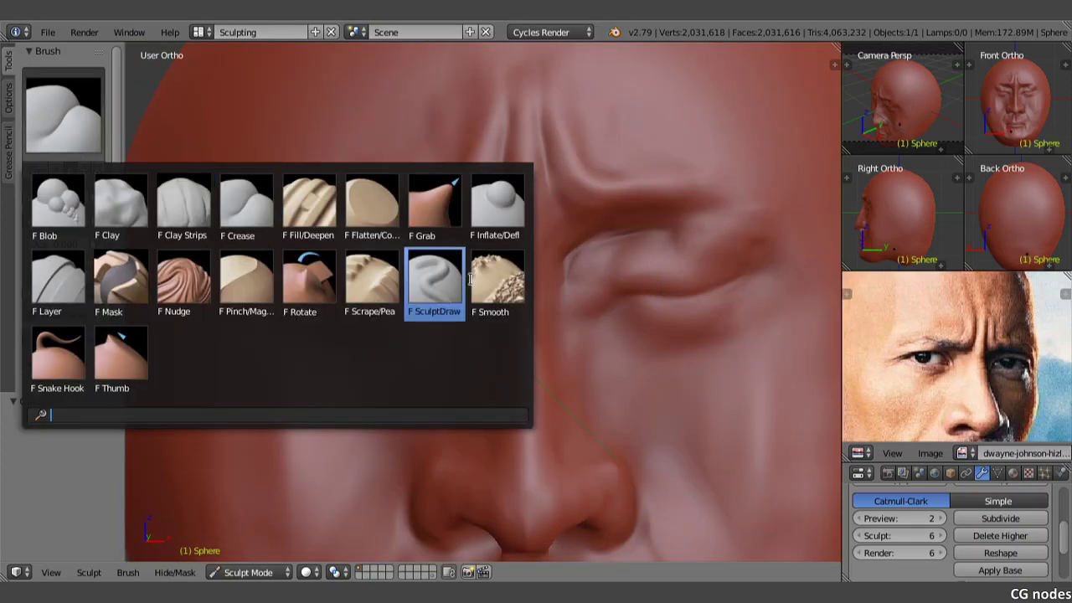
click(500, 240)
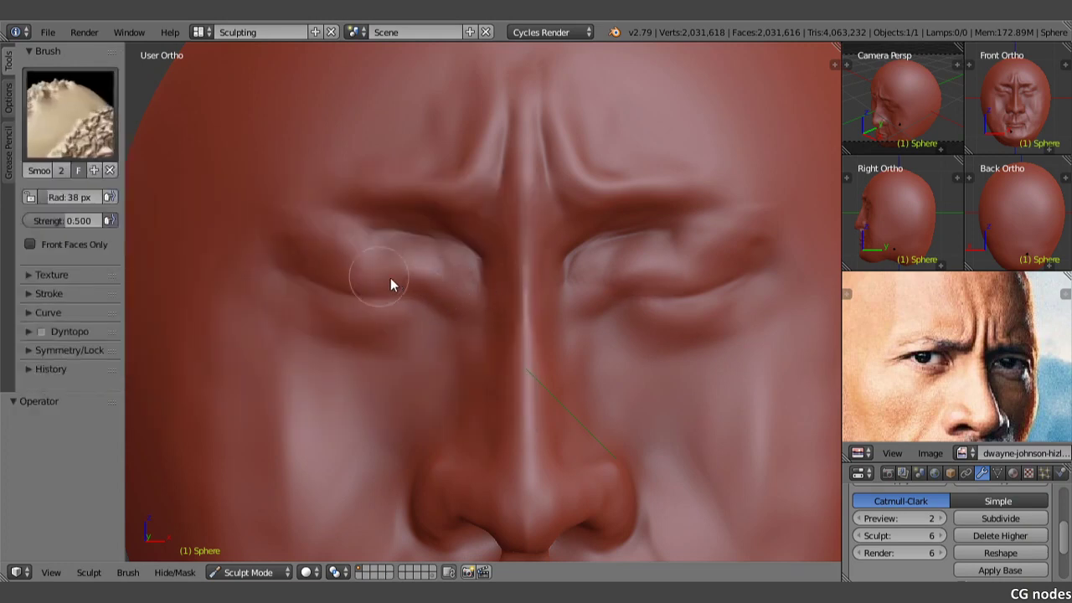
click(68, 97)
click(434, 280)
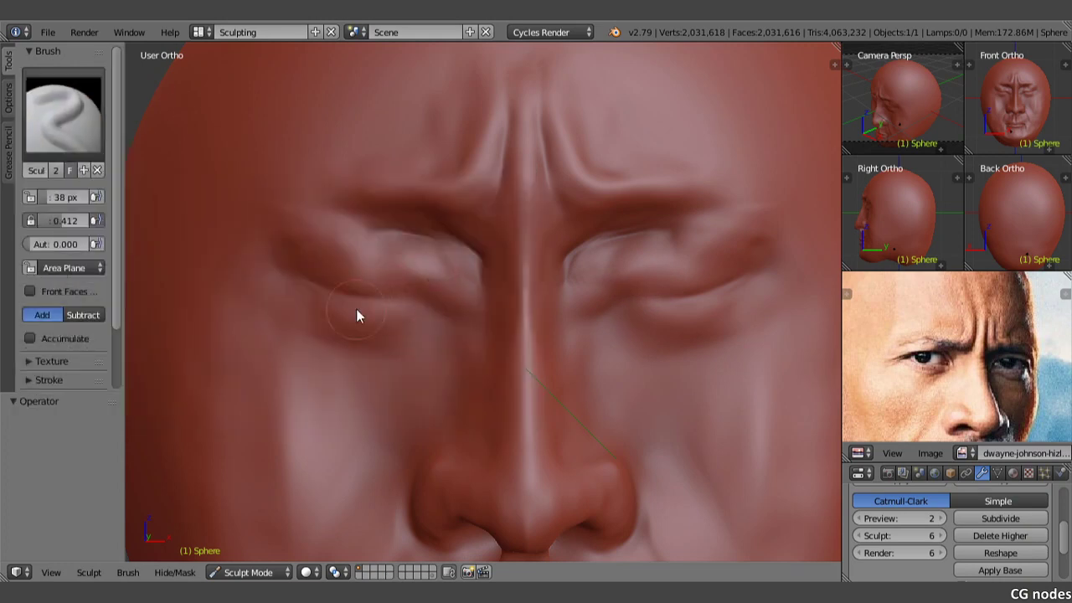
mouse_move(460, 268)
mouse_down()
mouse_move(436, 238)
mouse_move(388, 239)
mouse_move(437, 254)
mouse_move(455, 287)
mouse_up()
middle_drag(452, 282, 401, 262)
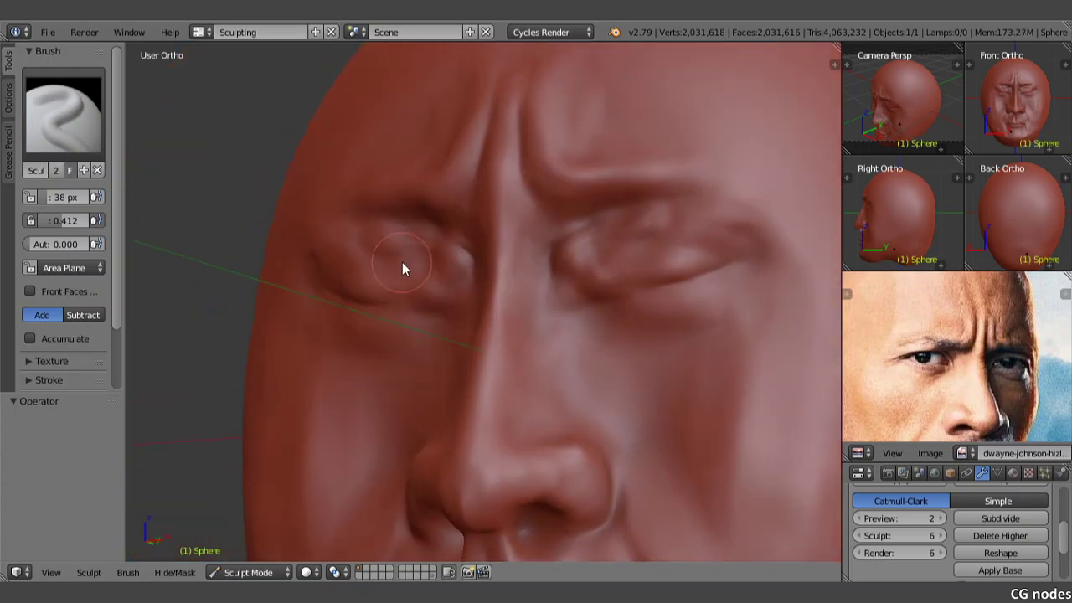
mouse_move(385, 286)
mouse_down()
mouse_move(362, 301)
mouse_move(314, 265)
mouse_move(346, 299)
mouse_move(381, 312)
mouse_up()
- Sculpt detail into the lower lids, the left outer corner and the right upper lid's inner corner
middle_drag(355, 305, 381, 315)
mouse_move(380, 316)
mouse_down()
mouse_move(412, 321)
mouse_move(356, 331)
mouse_move(409, 317)
mouse_move(376, 304)
mouse_move(386, 287)
mouse_move(469, 247)
mouse_move(411, 232)
mouse_move(271, 232)
mouse_move(340, 234)
mouse_move(332, 275)
mouse_move(383, 284)
mouse_move(438, 289)
mouse_move(454, 265)
mouse_move(474, 267)
mouse_move(464, 298)
mouse_move(325, 290)
mouse_up()
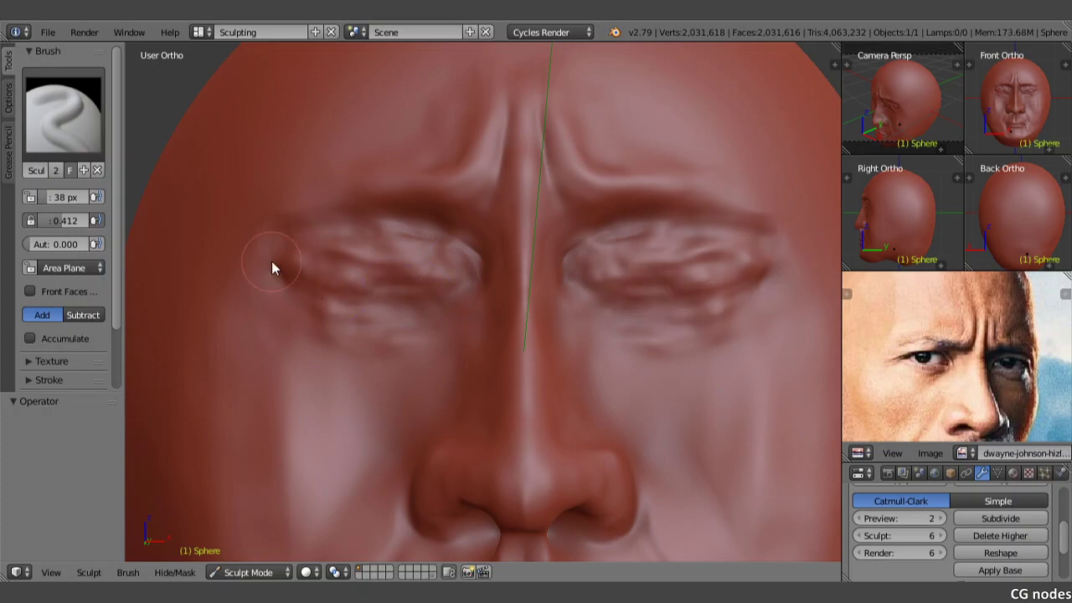
mouse_move(272, 268)
mouse_down()
mouse_move(359, 290)
mouse_move(329, 306)
mouse_move(344, 305)
mouse_up()
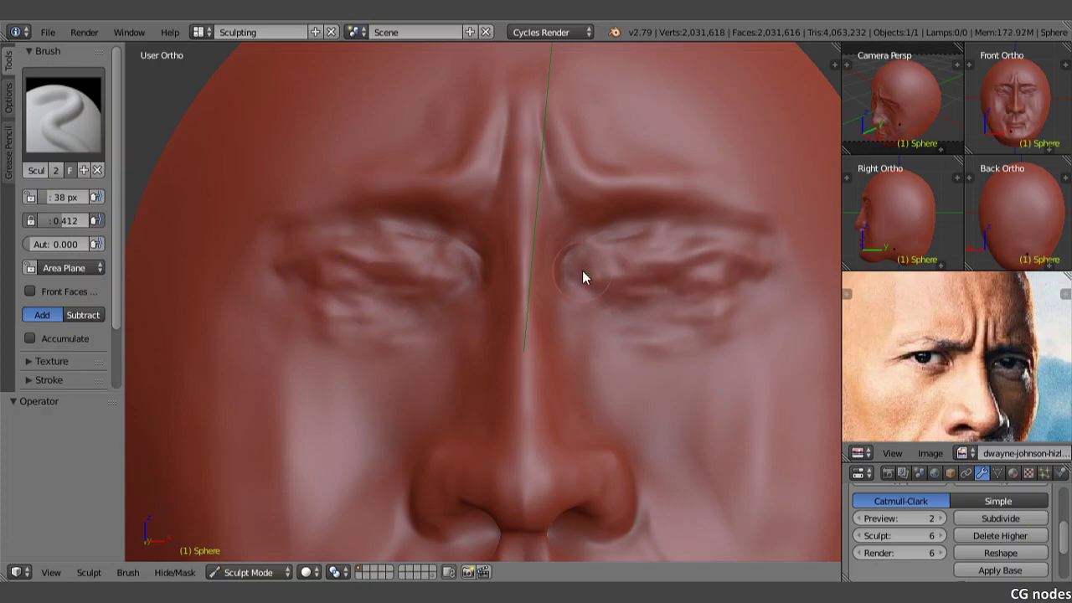
mouse_move(581, 275)
mouse_down()
mouse_move(737, 258)
mouse_move(720, 262)
mouse_up()
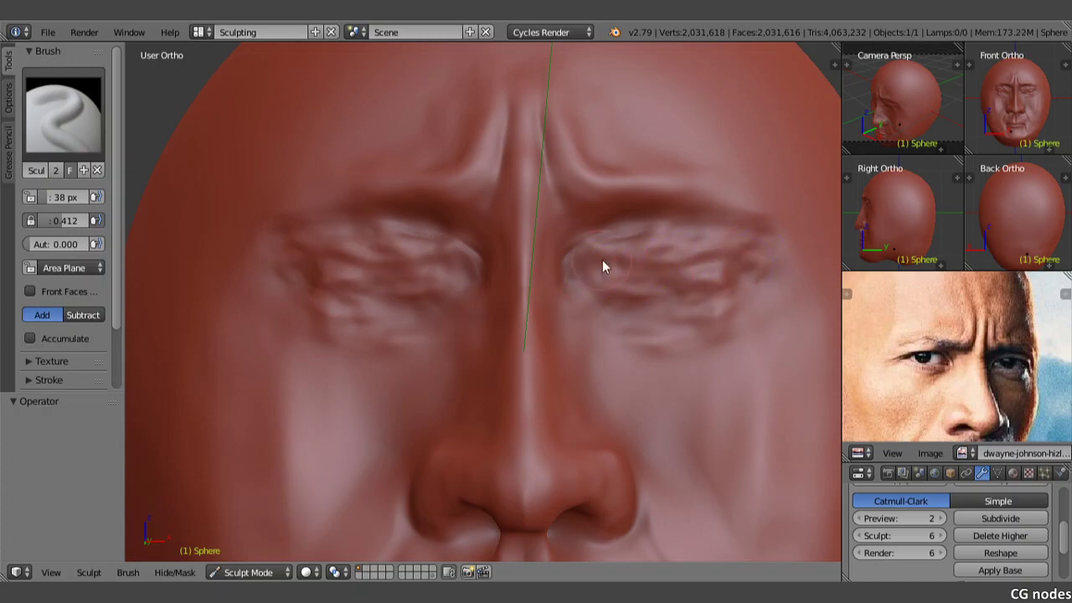
drag(567, 265, 579, 246)
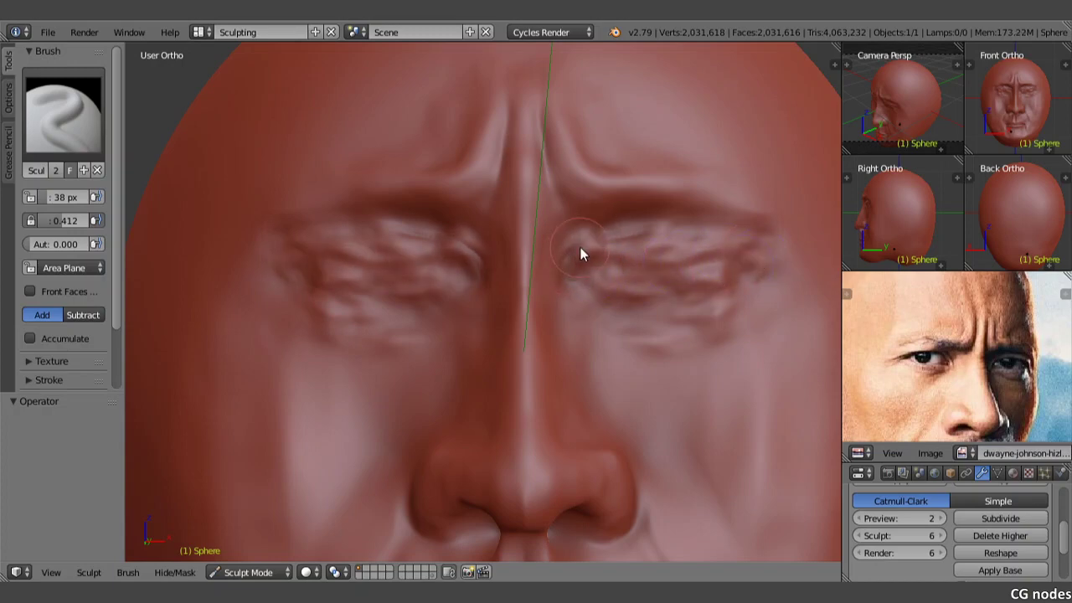
- Smooth the wrinkles on the upper eyelid and below the right eye
click(86, 119)
click(458, 243)
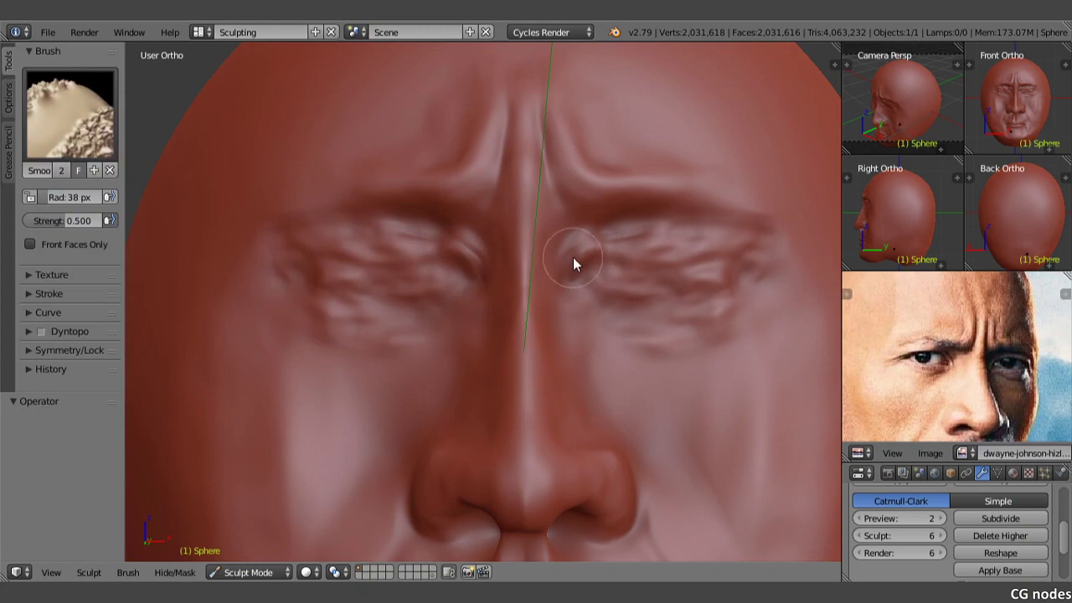
drag(639, 241, 586, 296)
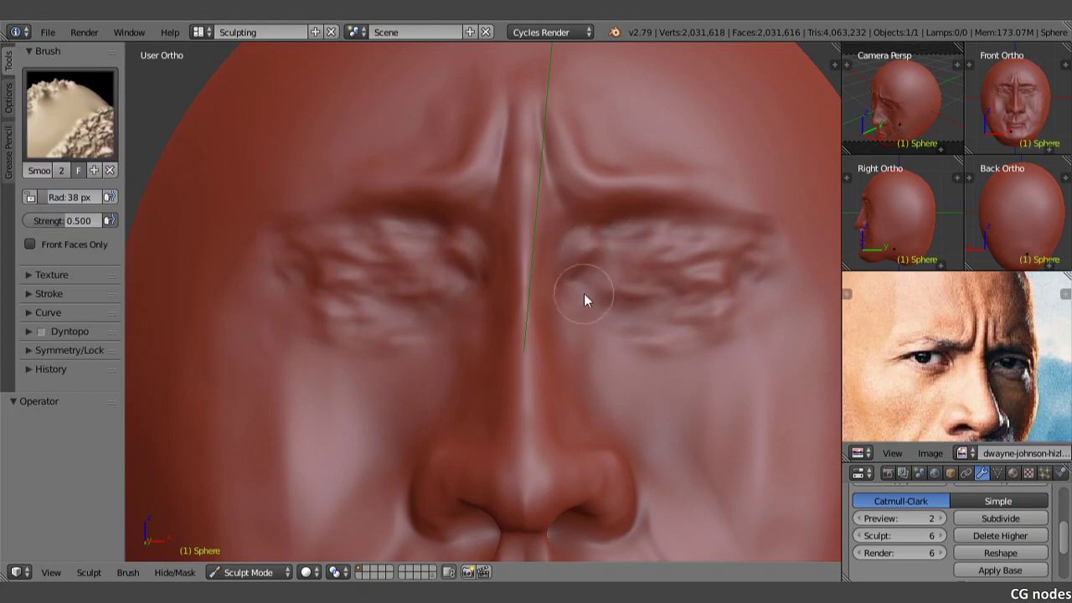
mouse_move(670, 339)
mouse_down()
mouse_move(756, 262)
mouse_move(724, 298)
mouse_move(614, 255)
mouse_up()
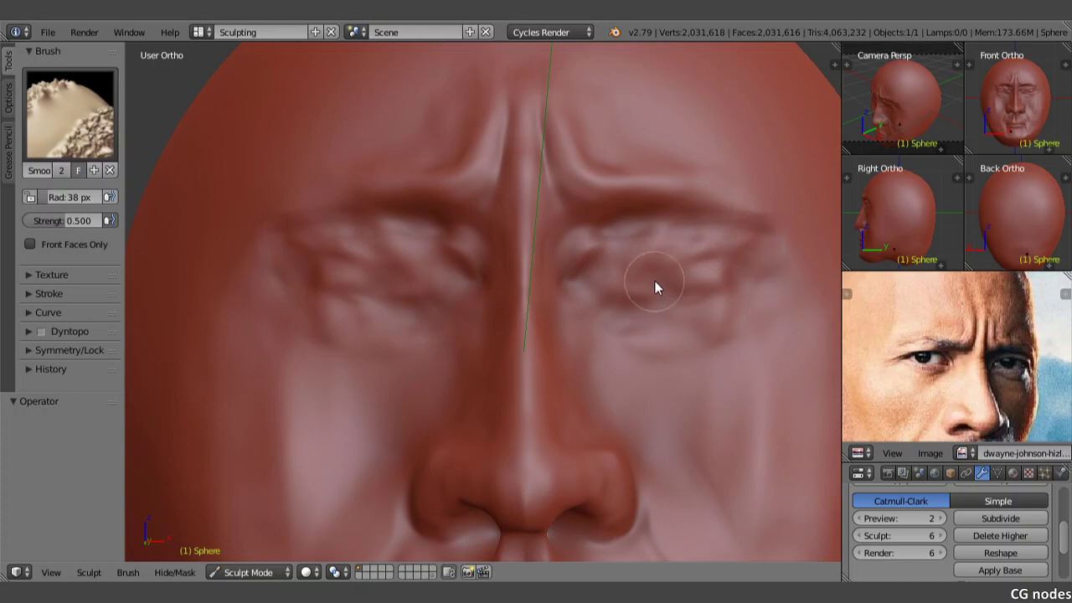
shift+middle_drag(658, 287, 653, 299)
- Try the Grab and Scrape/Peaks brushes, then flatten the surface around the left eye
click(69, 114)
click(433, 205)
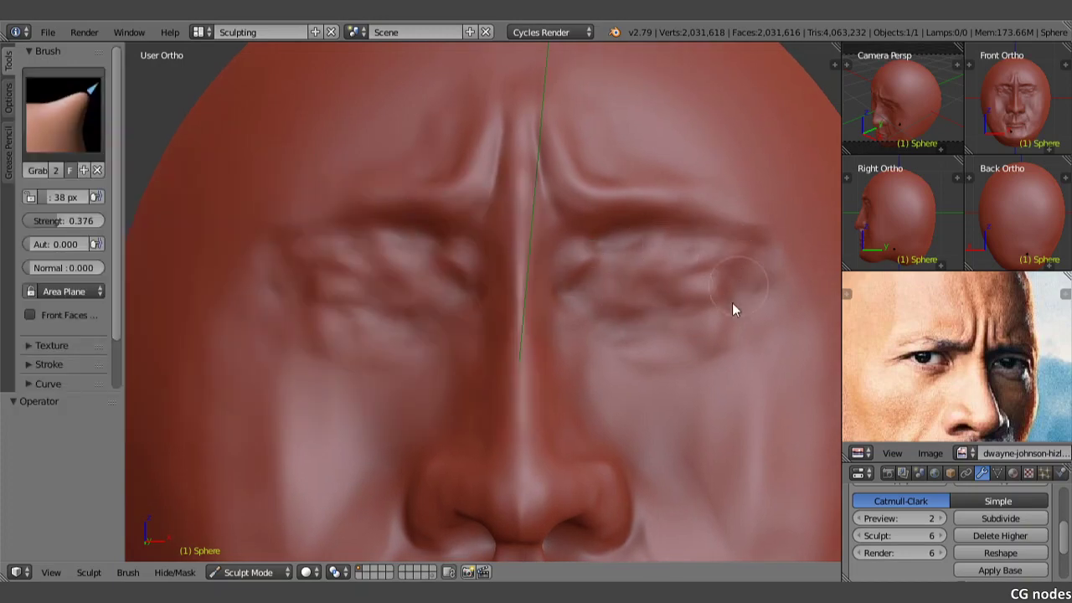
click(57, 109)
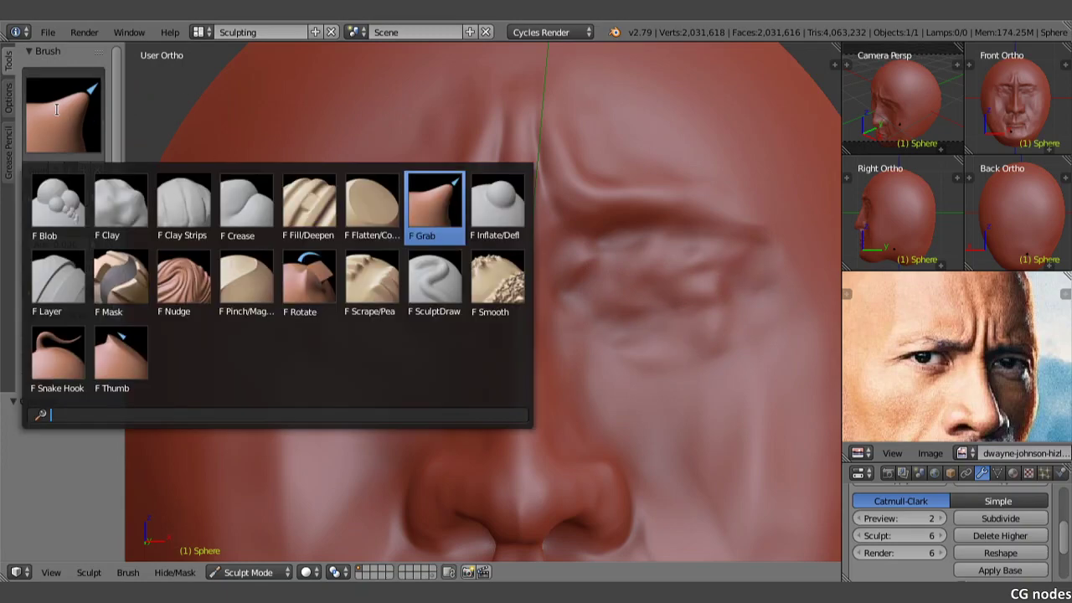
click(377, 261)
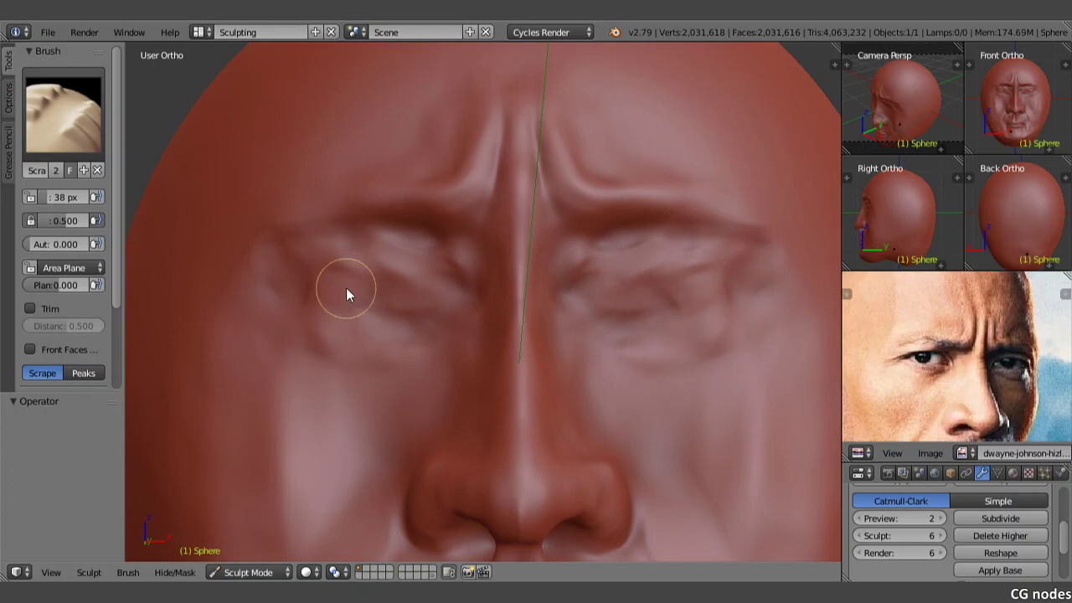
mouse_move(344, 285)
middle_down()
mouse_move(423, 275)
mouse_move(416, 288)
mouse_move(371, 285)
middle_up()
key(space)
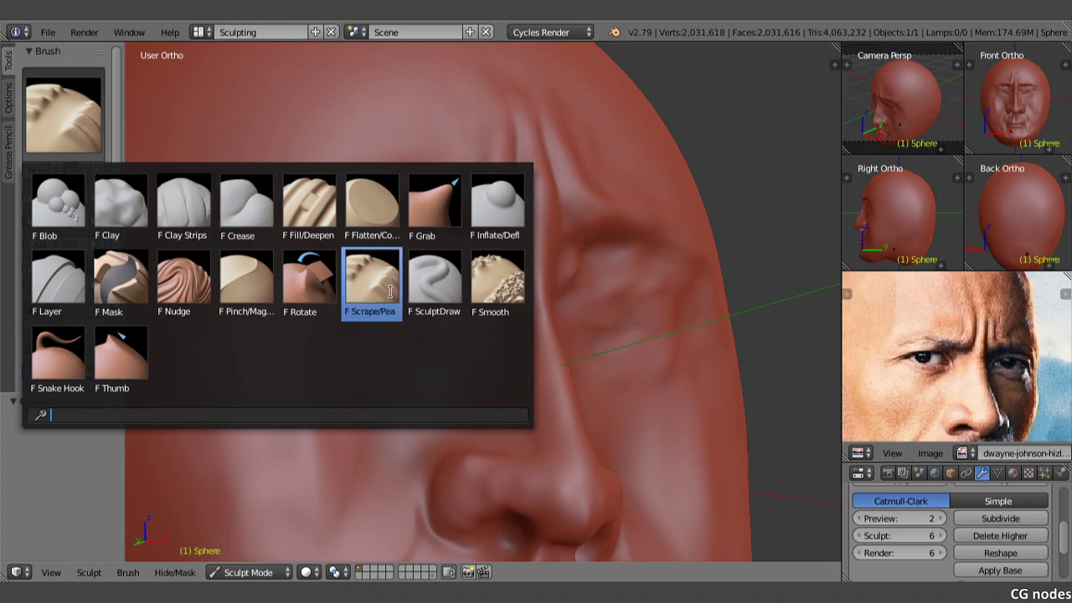
click(380, 205)
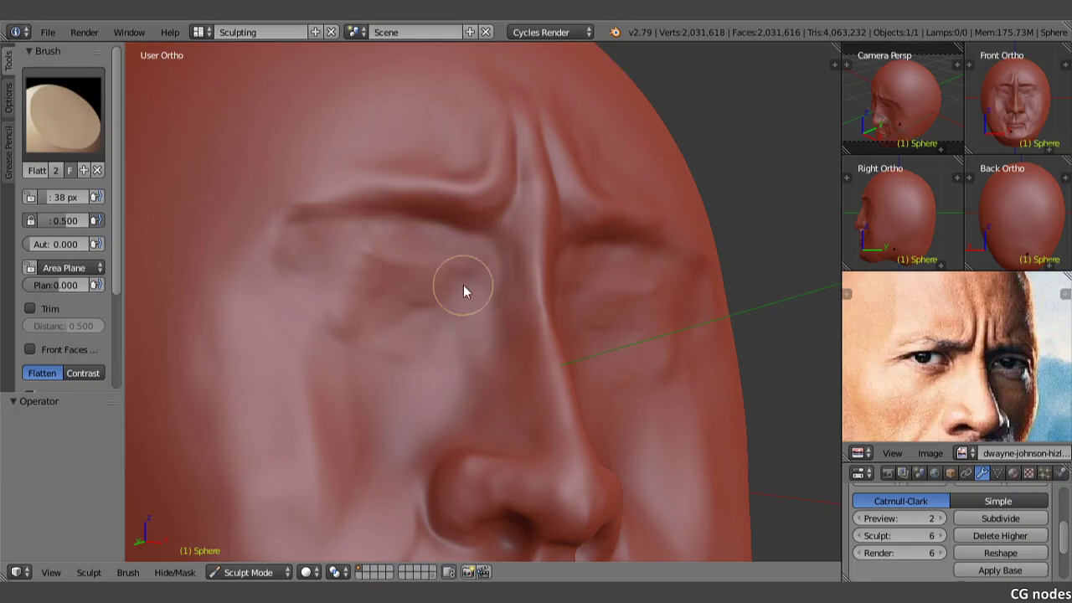
mouse_move(463, 285)
middle_down()
mouse_move(446, 296)
mouse_move(432, 287)
middle_up()
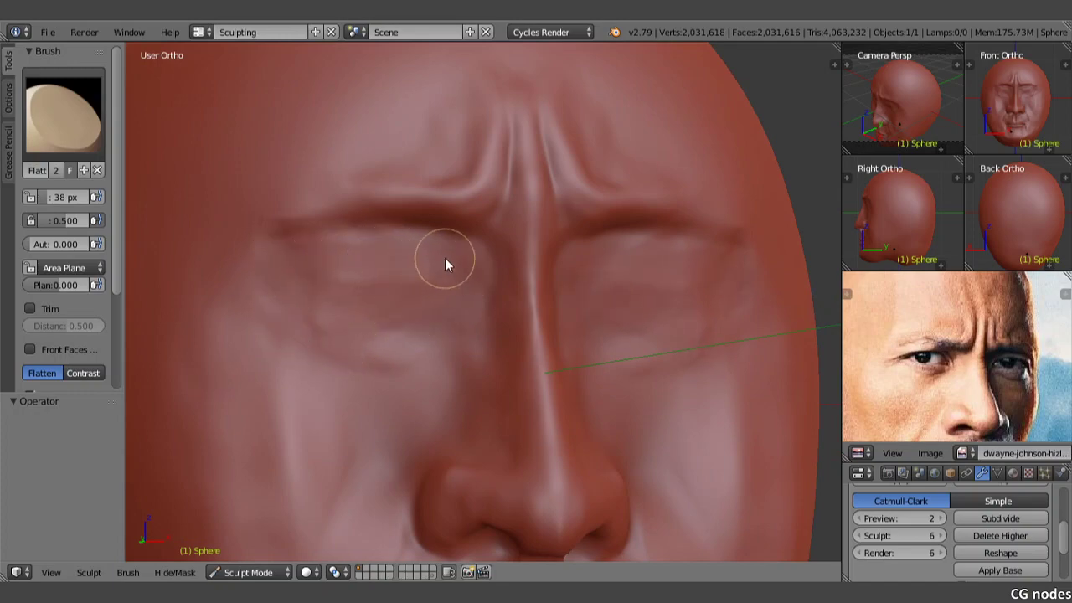
drag(454, 306, 421, 362)
- Smooth the left eye socket with the Smooth brush
click(61, 126)
click(498, 281)
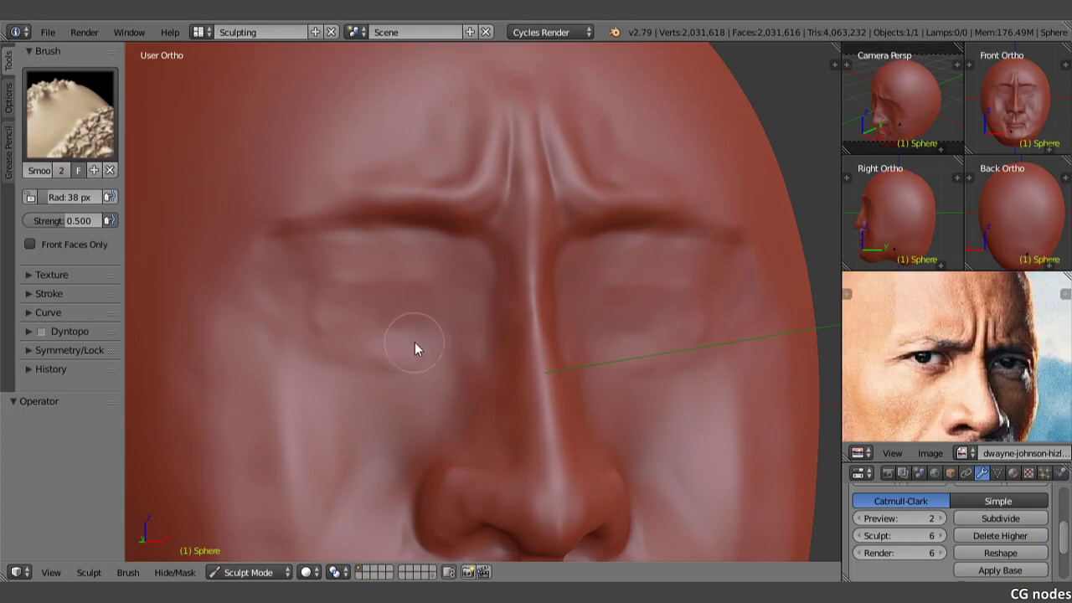
mouse_move(358, 354)
mouse_down()
mouse_move(303, 277)
mouse_move(382, 265)
mouse_move(298, 254)
mouse_up()
click(70, 115)
- Set a Clay brush to 22 px radius and sharpen the crease above the right eye
scroll(378, 226, up, 1)
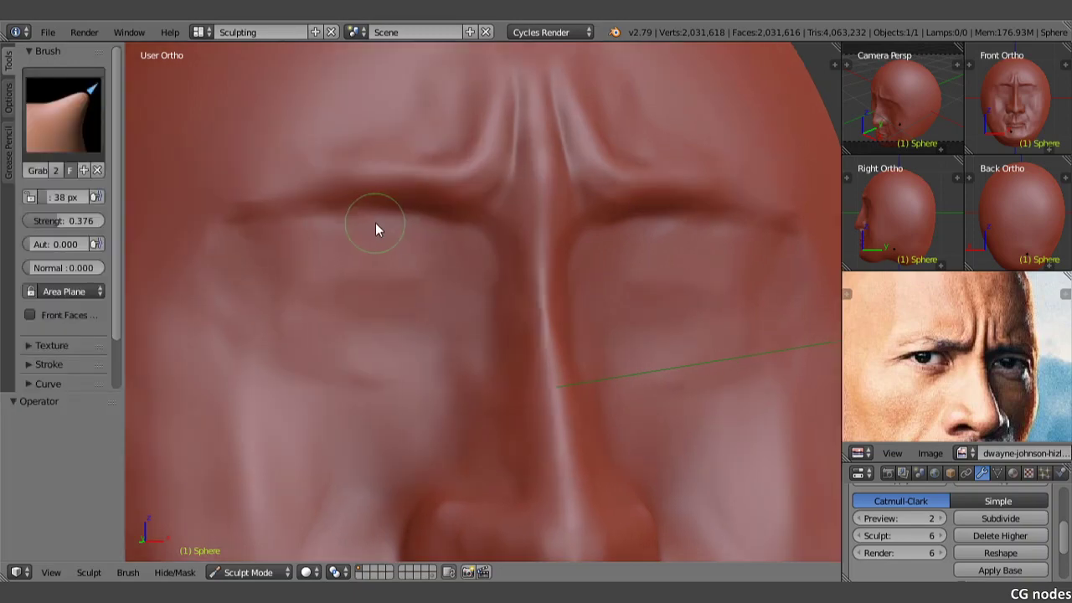
mouse_move(292, 244)
middle_down()
mouse_move(305, 237)
mouse_move(355, 255)
middle_up()
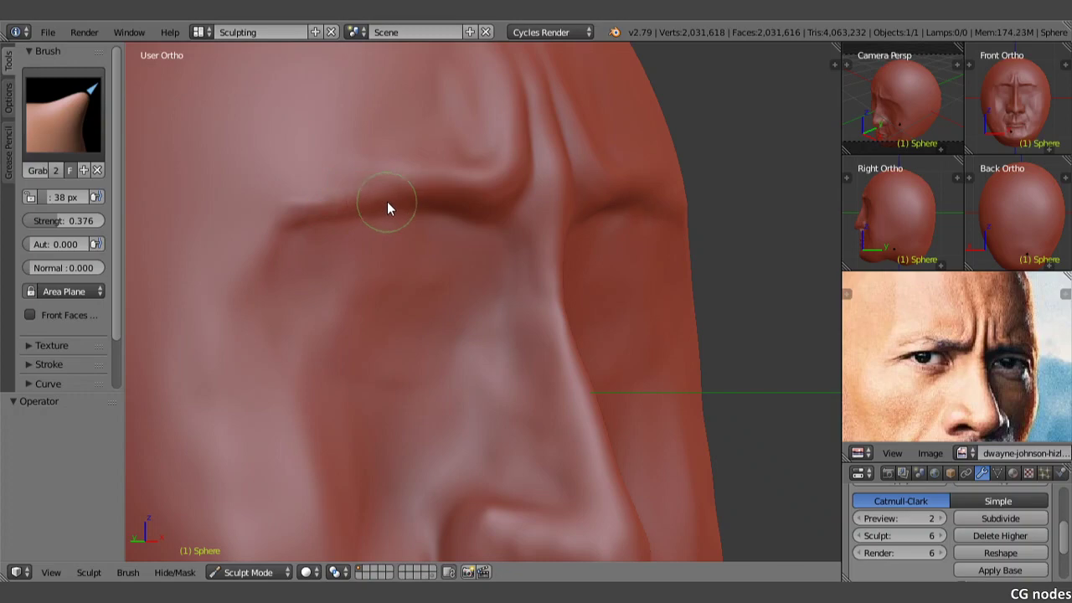
click(62, 113)
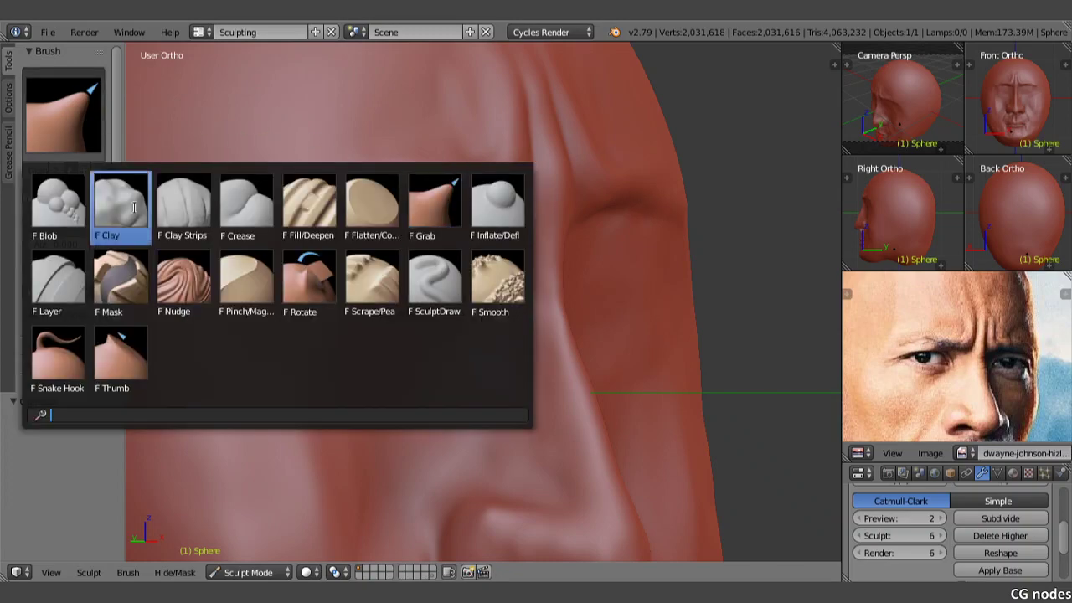
click(176, 211)
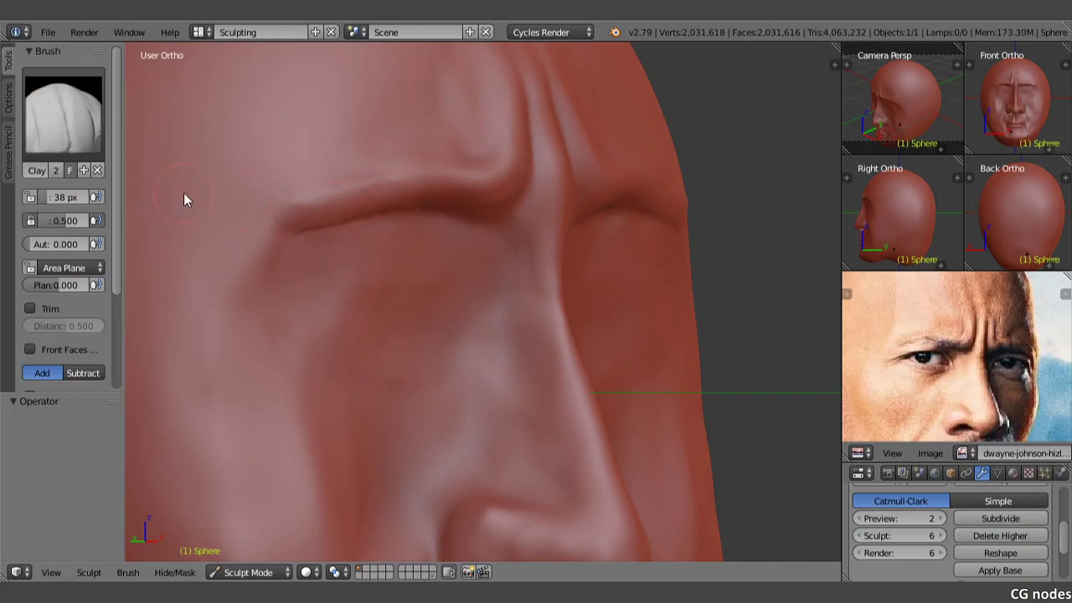
key(ctrl+z)
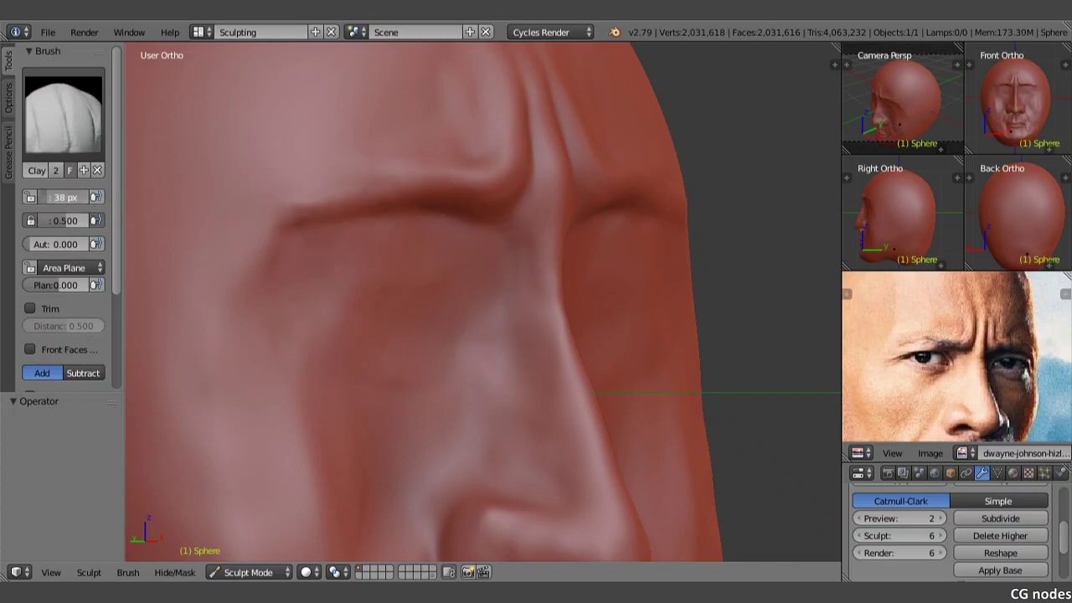
drag(65, 197, 51, 197)
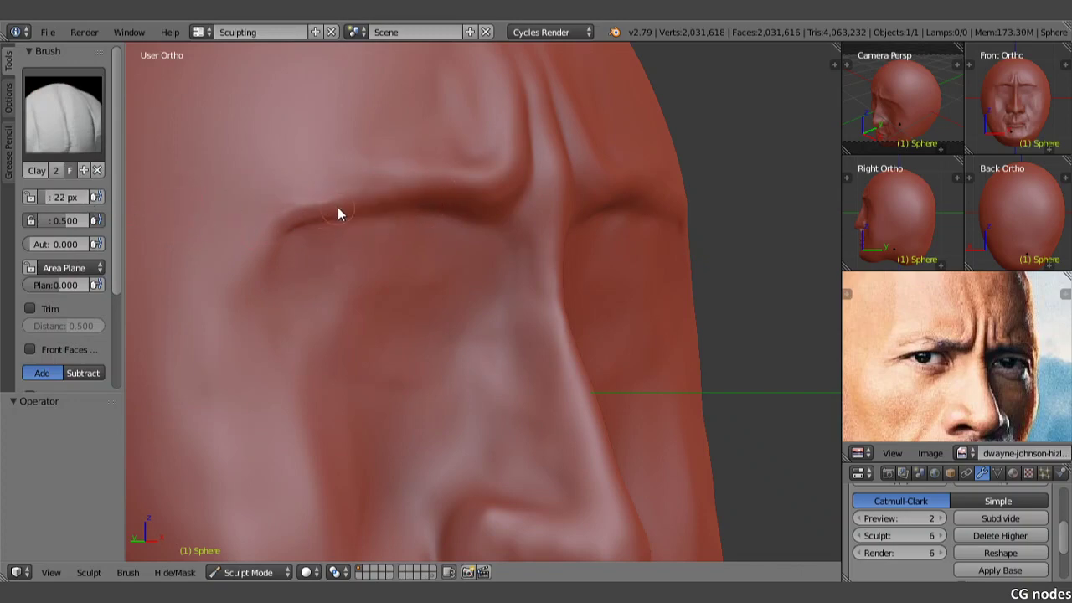
drag(338, 210, 413, 207)
- Enable Front Faces Only, then deepen and extend the upper-eyelid crease along the brow
middle_drag(319, 219, 340, 237)
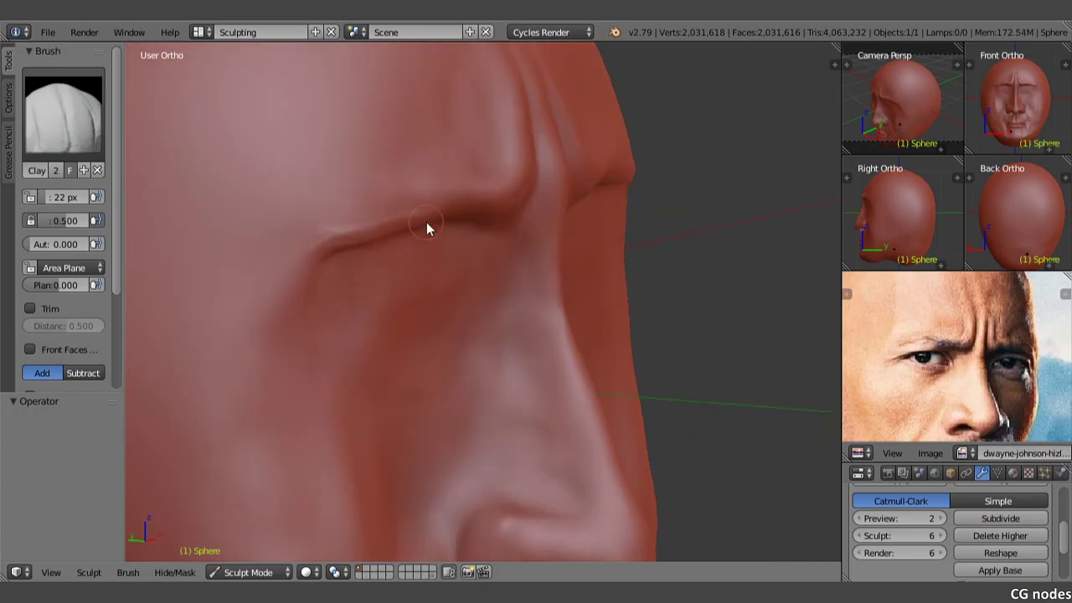
drag(332, 241, 415, 226)
click(63, 113)
click(59, 197)
drag(324, 256, 448, 217)
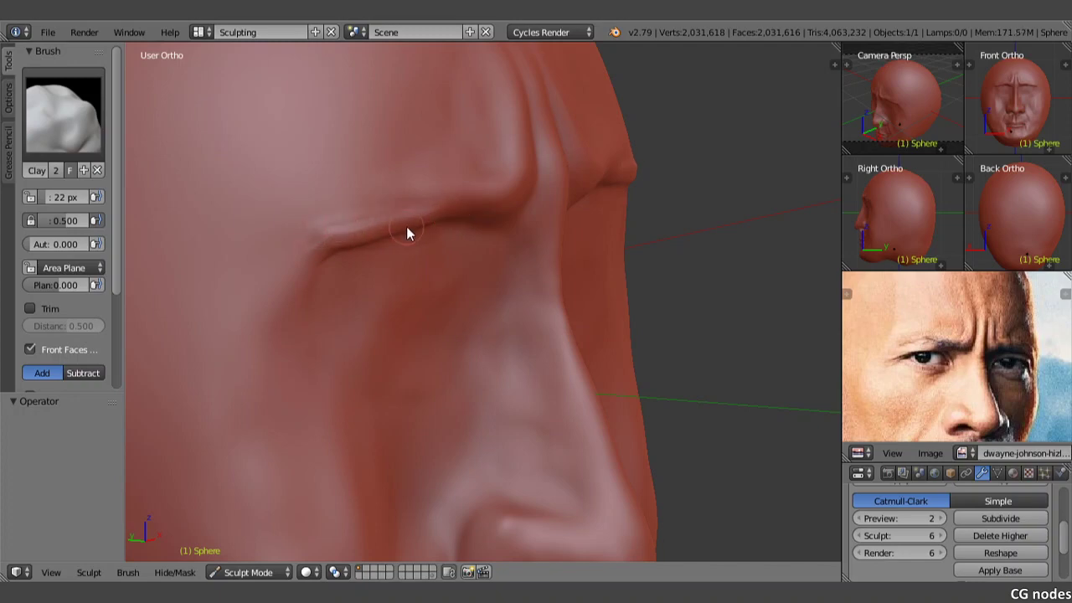
middle_drag(389, 231, 313, 225)
drag(240, 230, 326, 226)
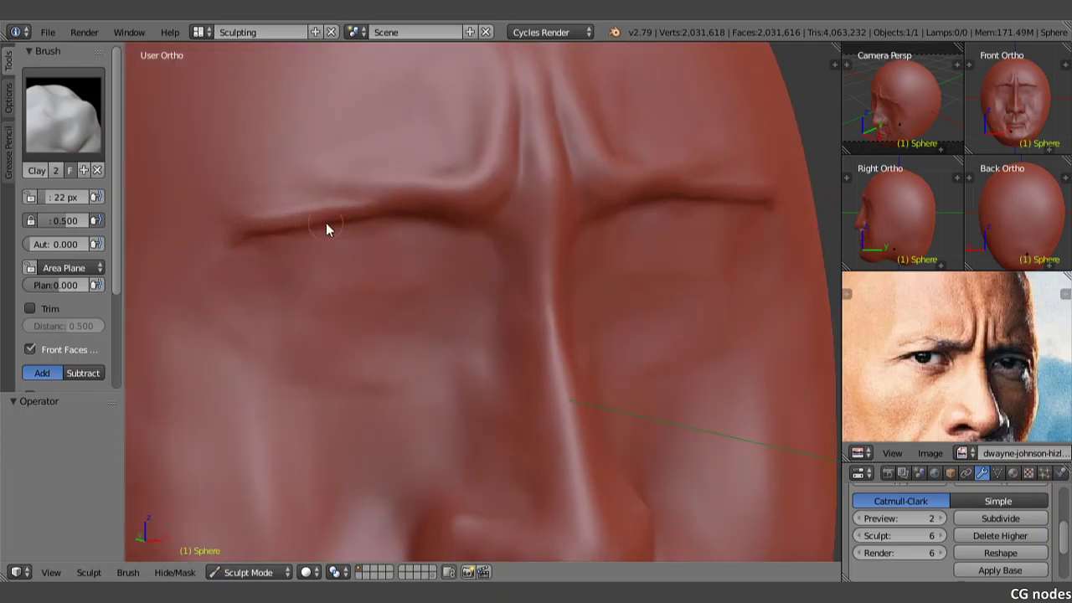
- Zoom out and reframe the head in a nearly frontal view
scroll(406, 220, down, 2)
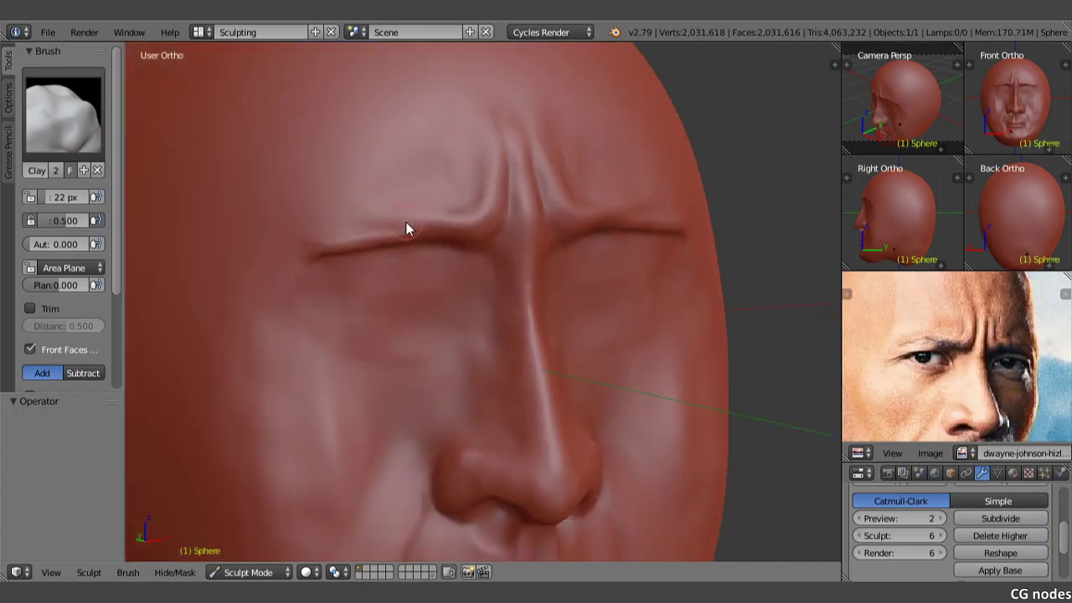
scroll(411, 226, down, 3)
middle_drag(393, 202, 362, 203)
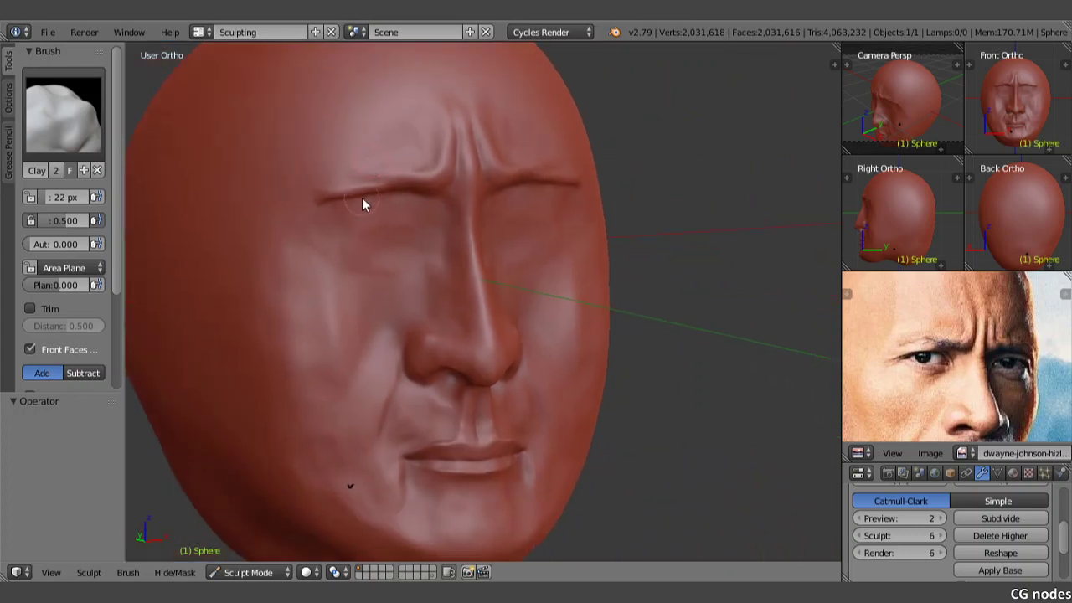
mouse_move(493, 243)
middle_down()
mouse_move(462, 248)
mouse_move(419, 222)
middle_up()
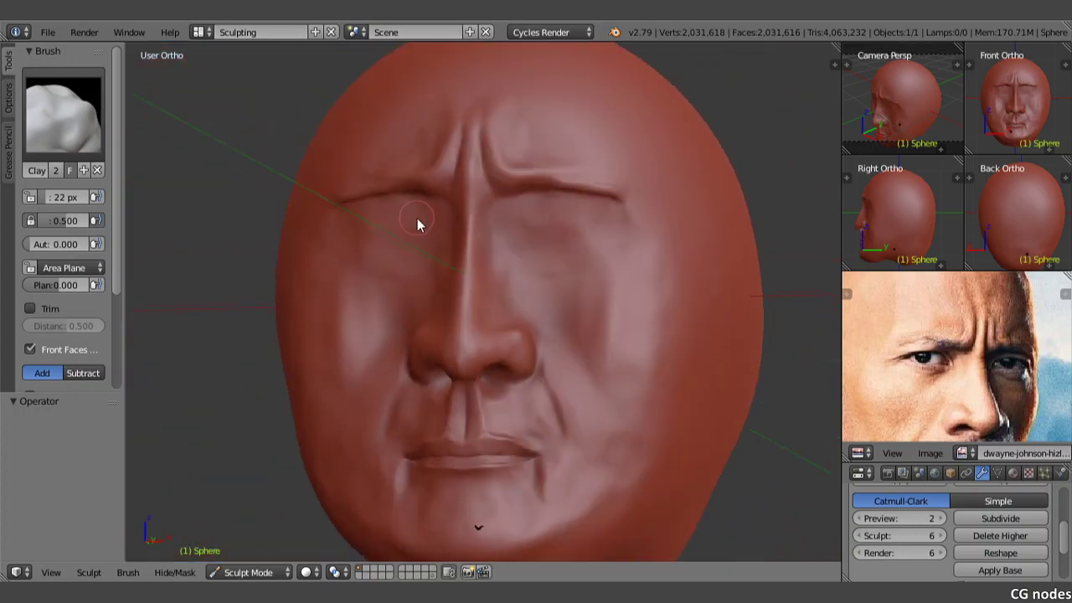
- Save the sculpt as untitled3.blend in sculpting > 30mins 30days
key(ctrl+s)
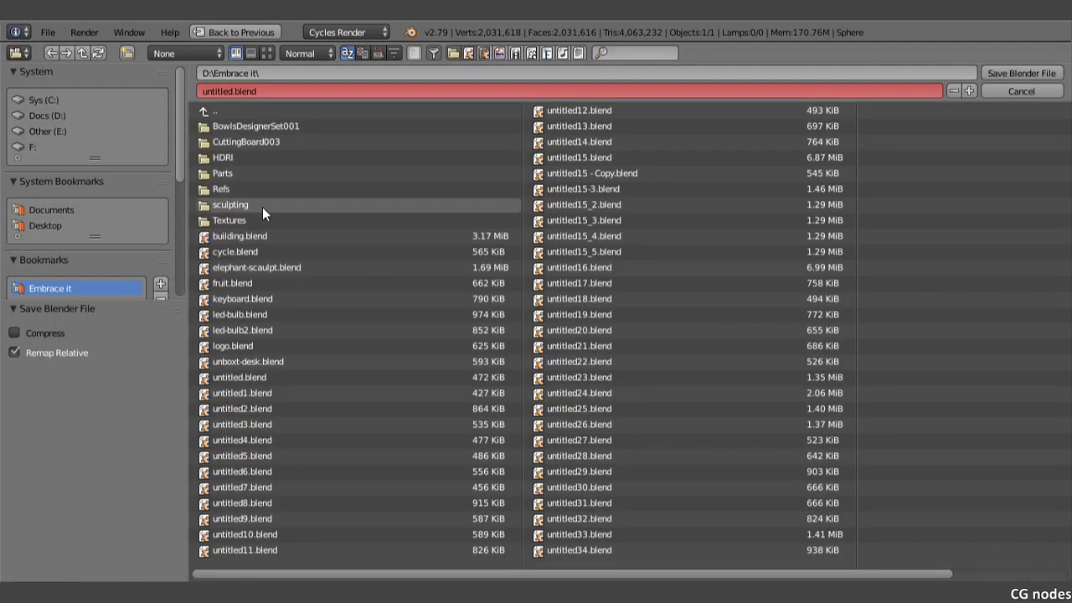
click(263, 205)
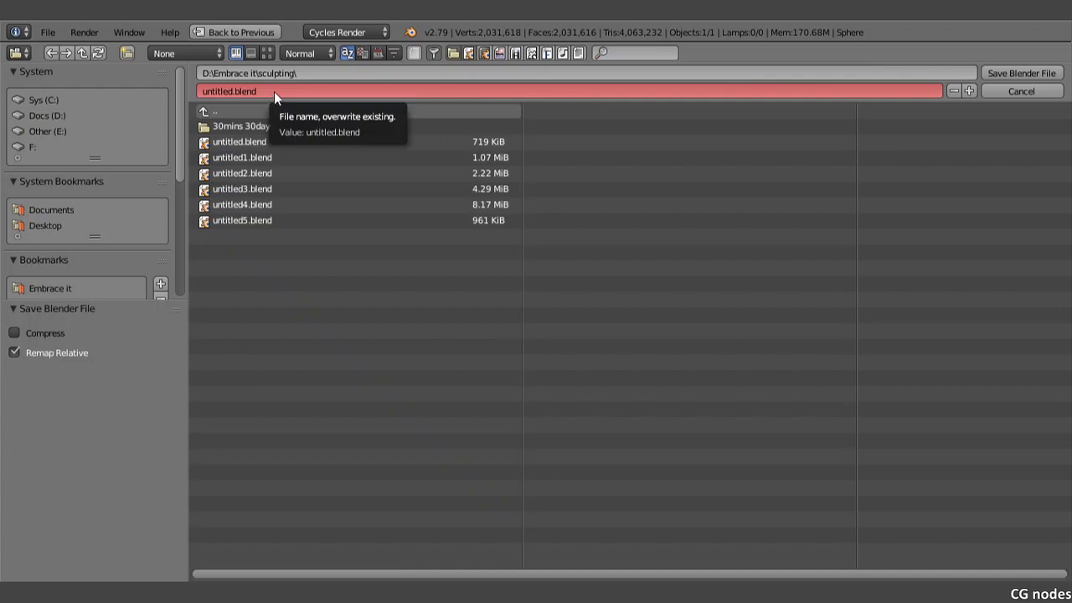
key(KP_Add)
key(KP_Add)
key(KP_Add)
key(KP_Add)
key(KP_Add)
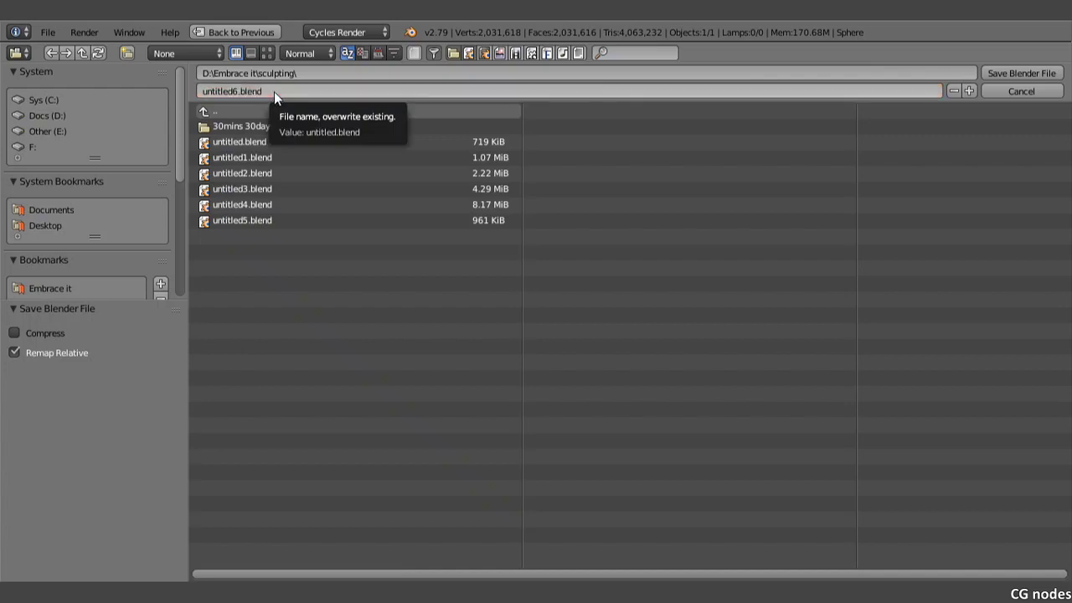
click(271, 126)
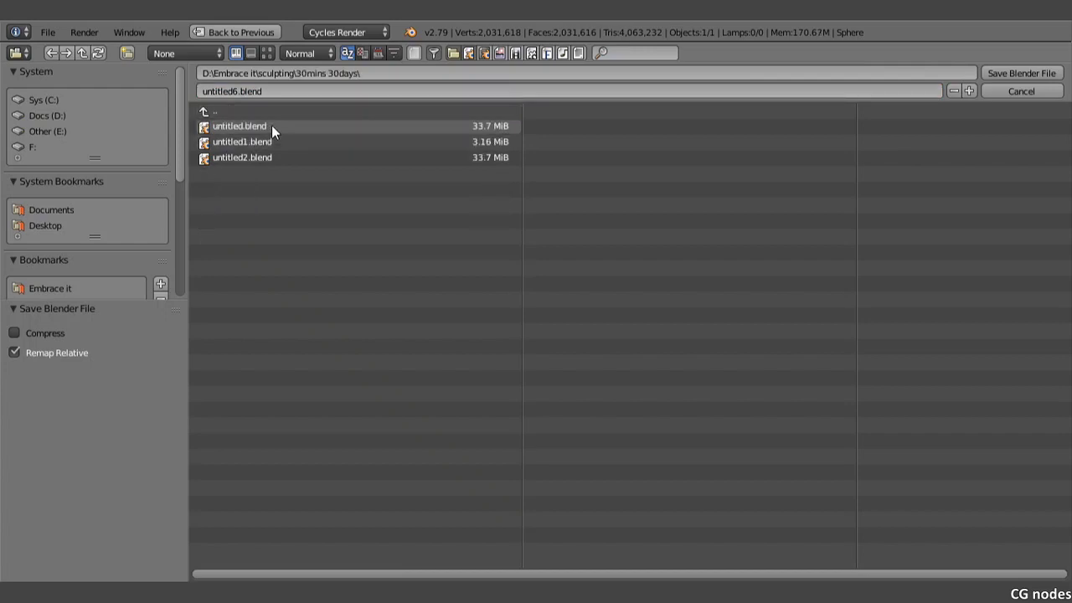
key(KP_Subtract)
key(KP_Subtract)
key(KP_Subtract)
key(KP_Subtract)
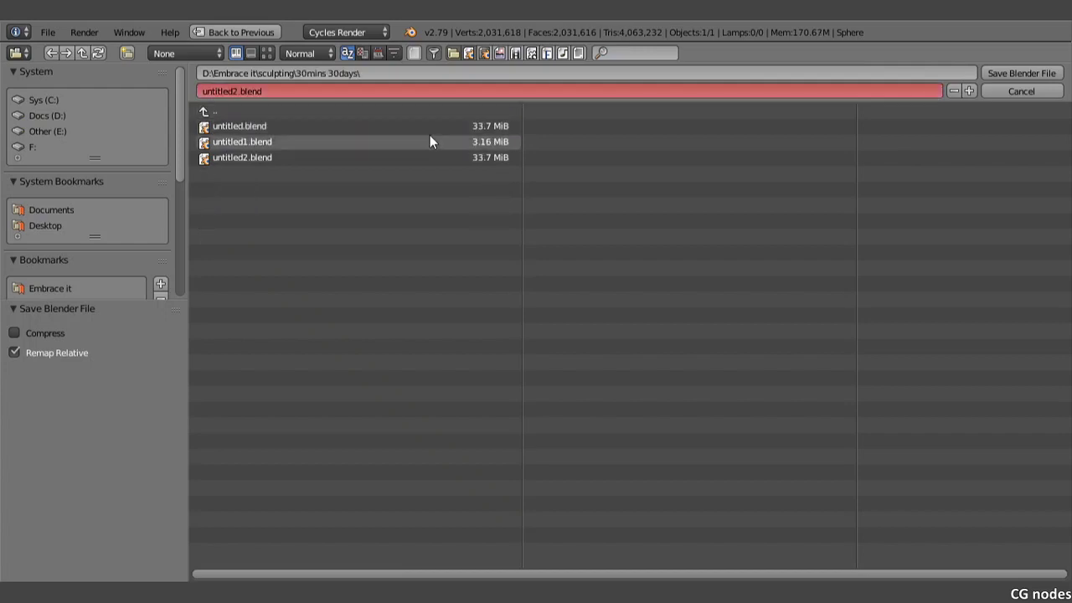
key(KP_Add)
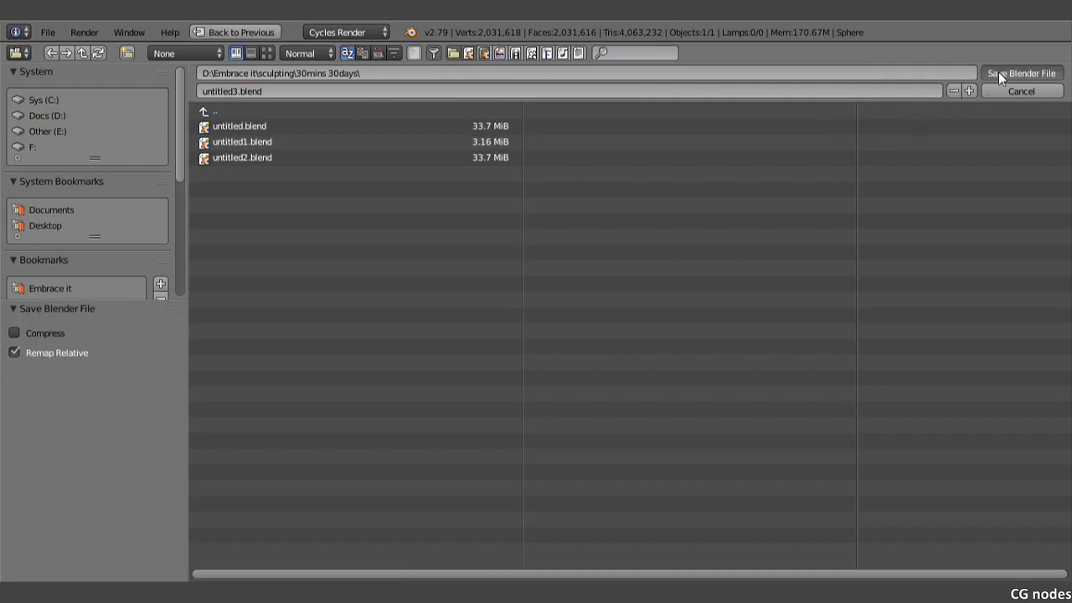
click(998, 72)
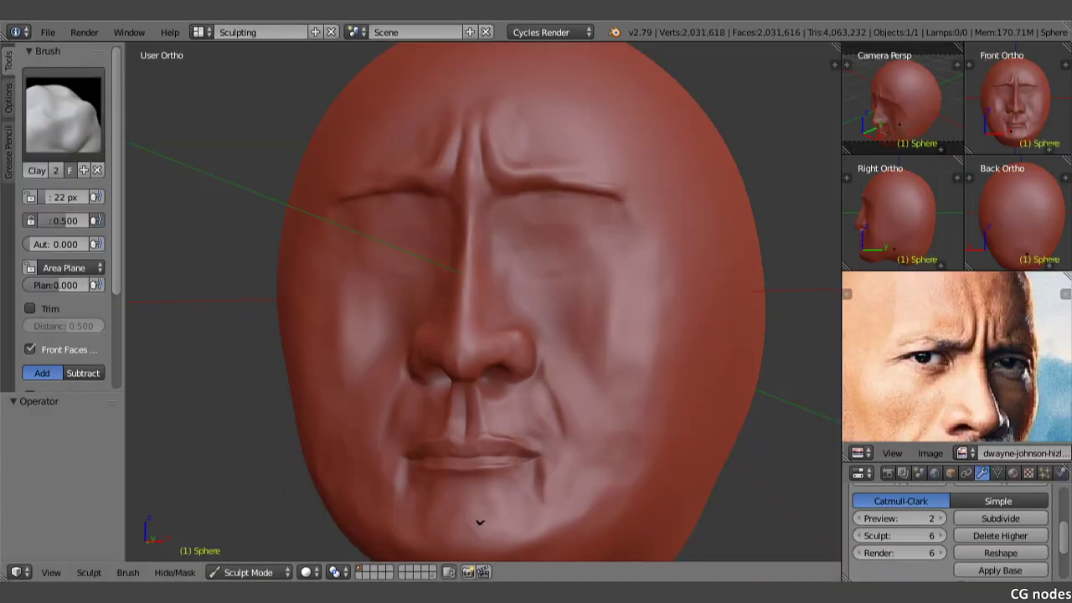
- Save untitled3.blend again over the existing file
scroll(502, 335, down, 2)
scroll(953, 356, down, 3)
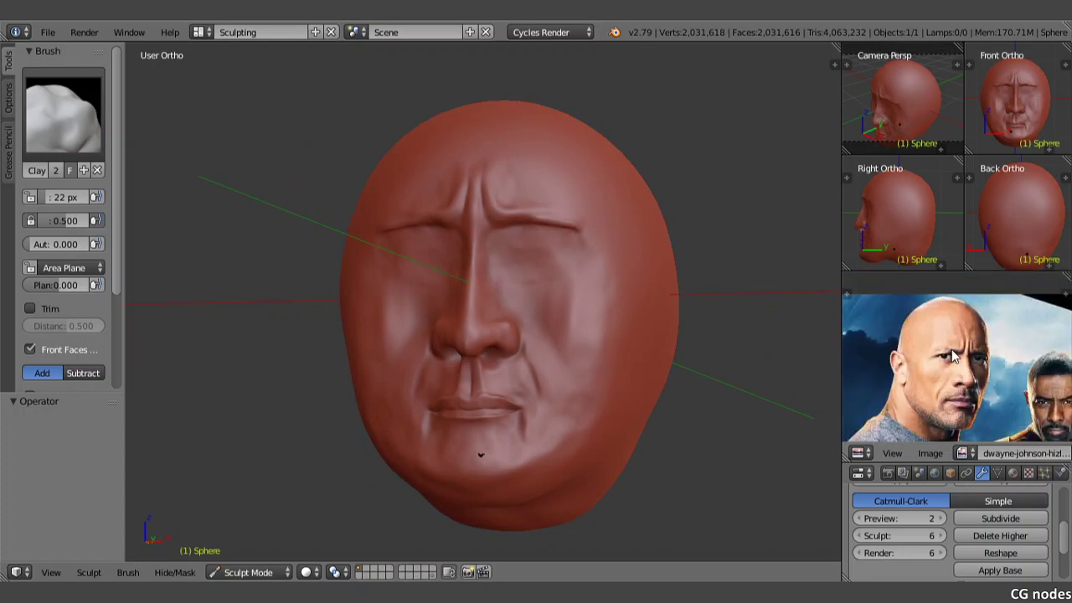
scroll(953, 356, up, 1)
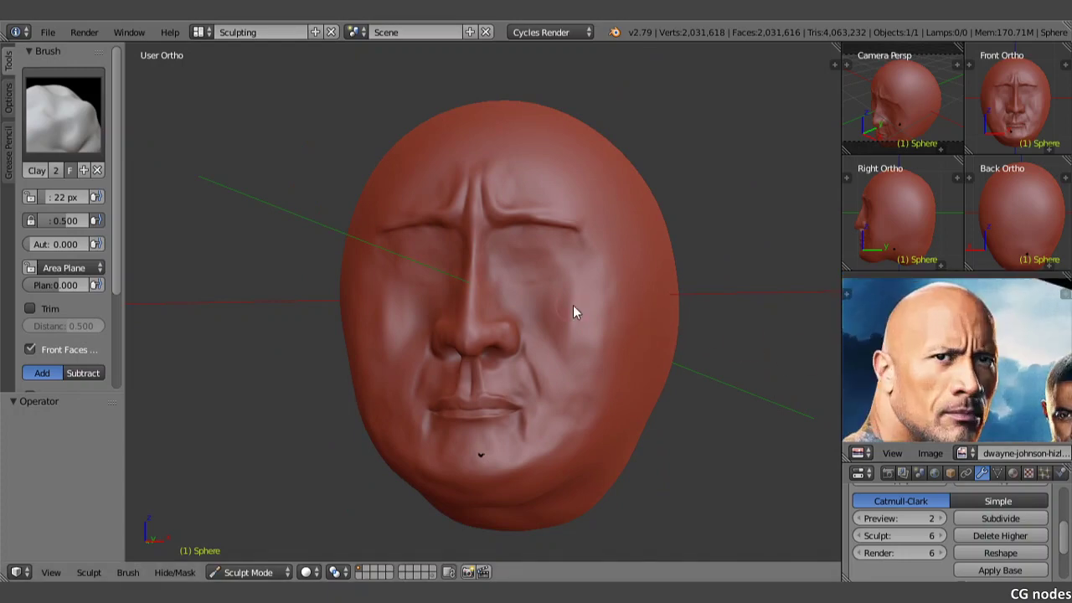
key(ctrl+s)
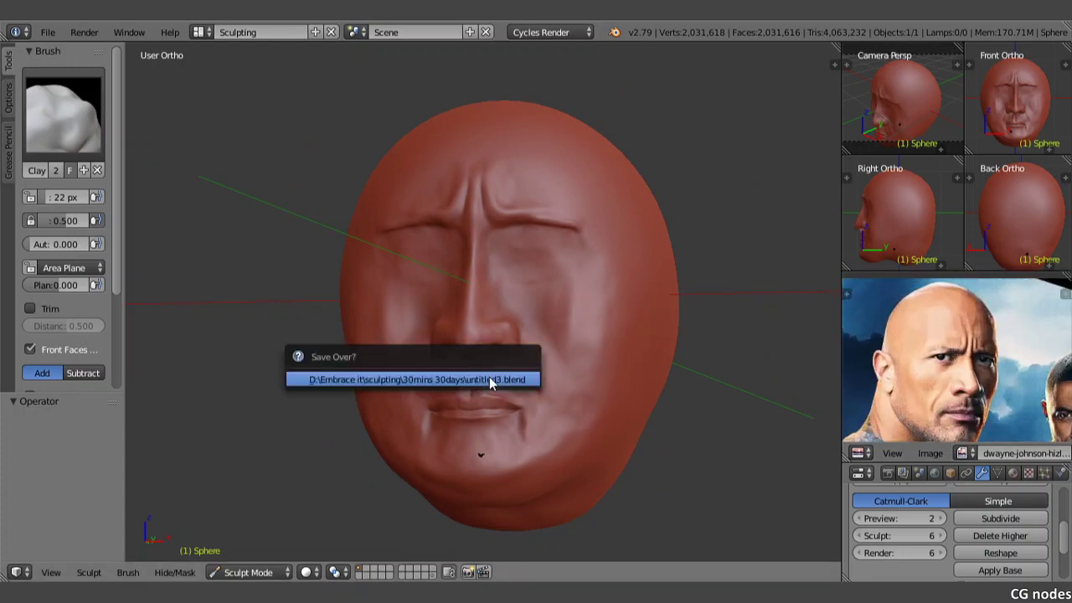